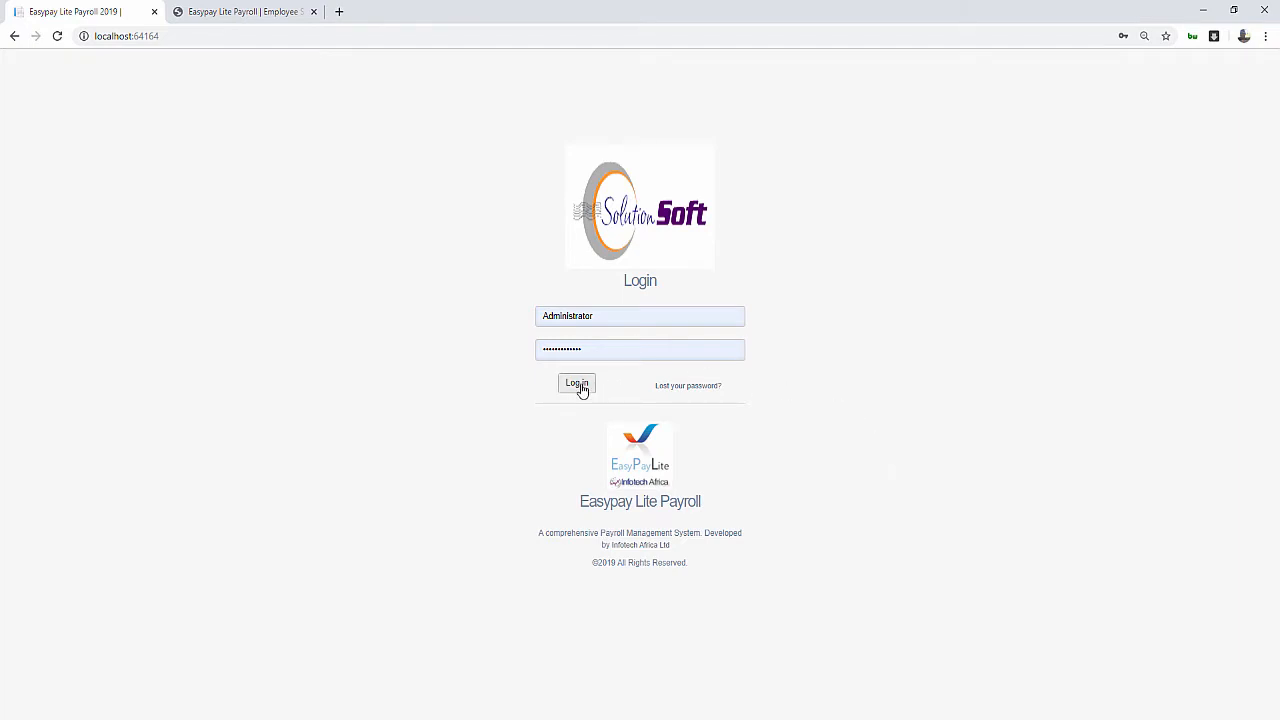
Log in as the Administrator to open the Demo Company payroll dashboard
left_click(578, 385)
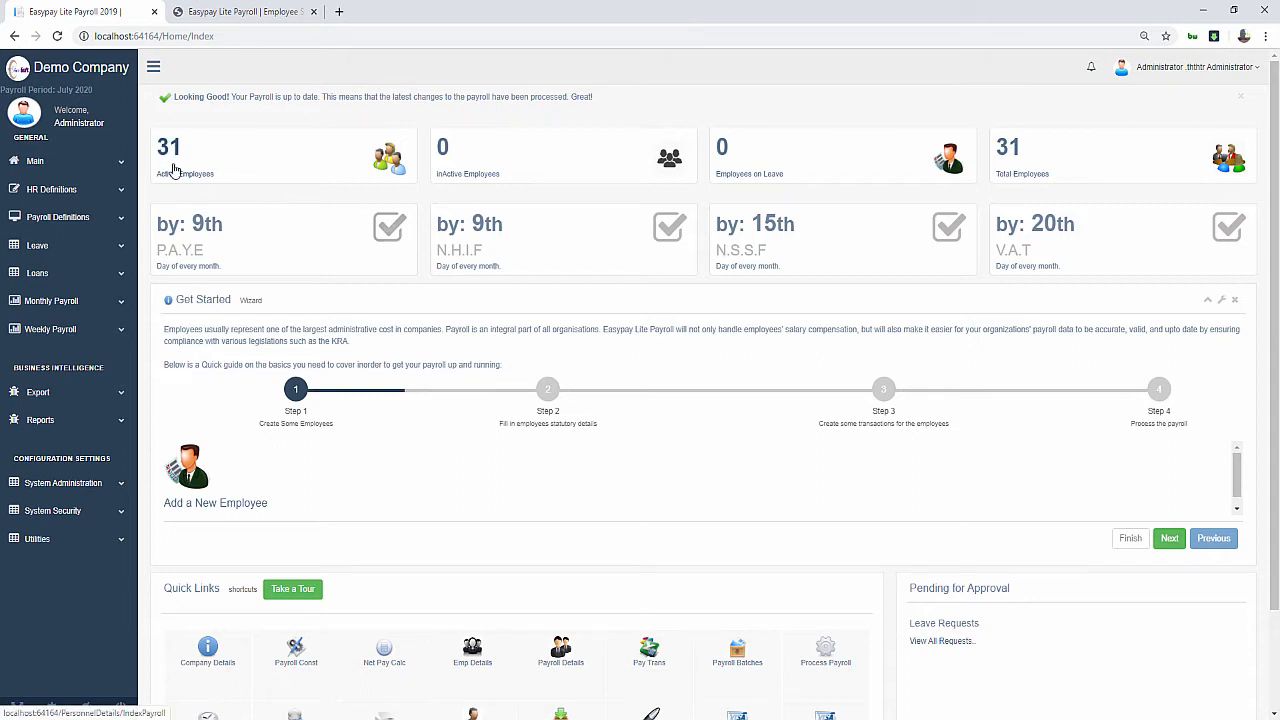
Open Leave Definitions under HR Definitions and review the leave types, noting Management versus Non Management
left_click(50, 189)
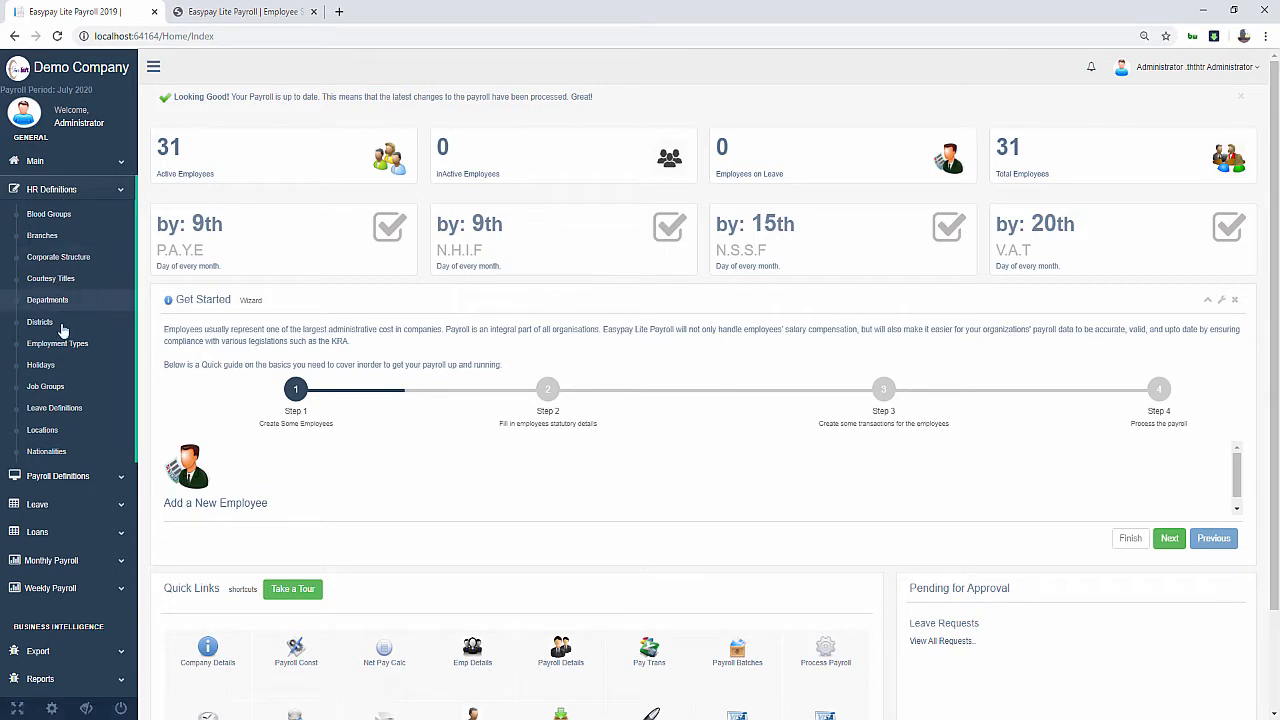
left_click(69, 410)
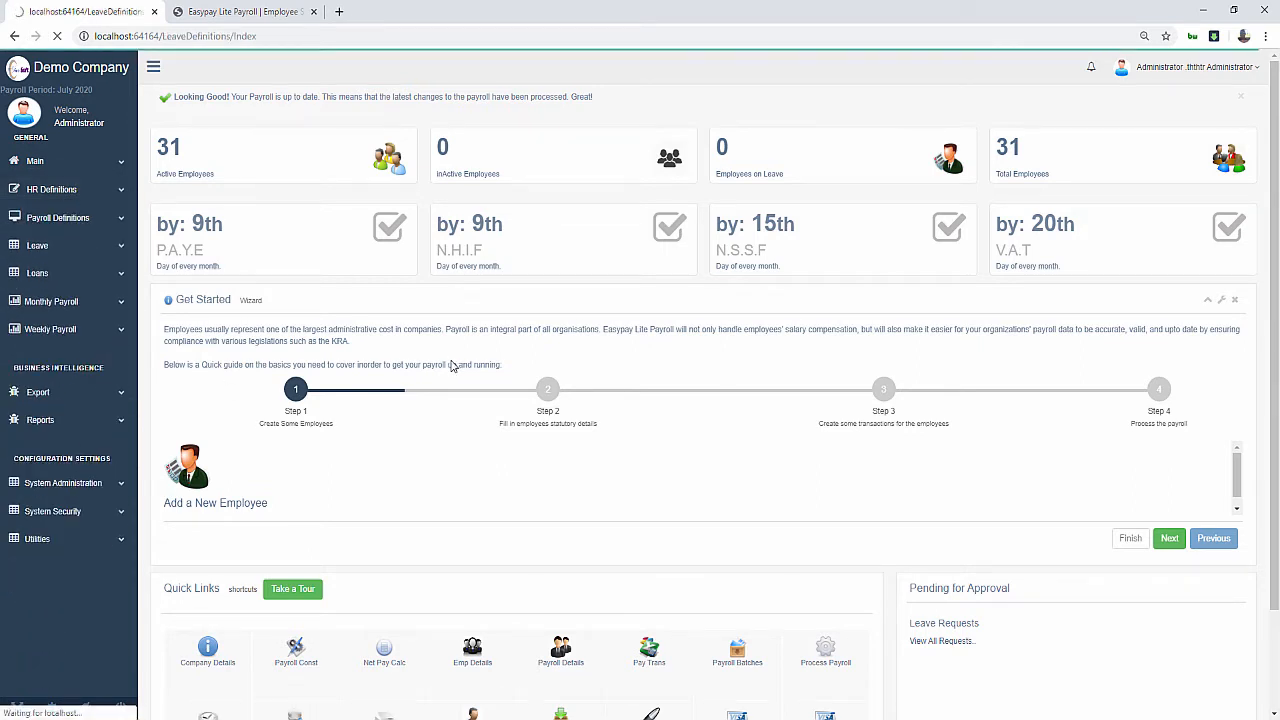
scroll(370, 455, "down", 3)
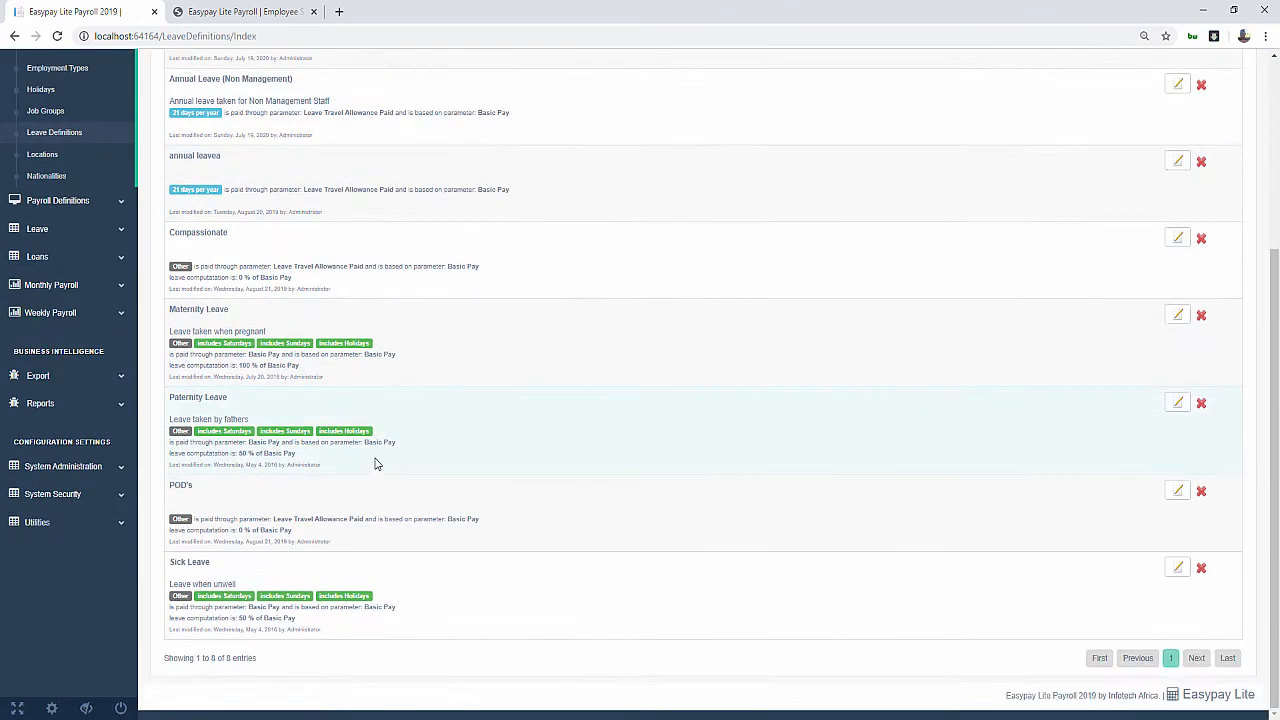
scroll(376, 463, "up", 3)
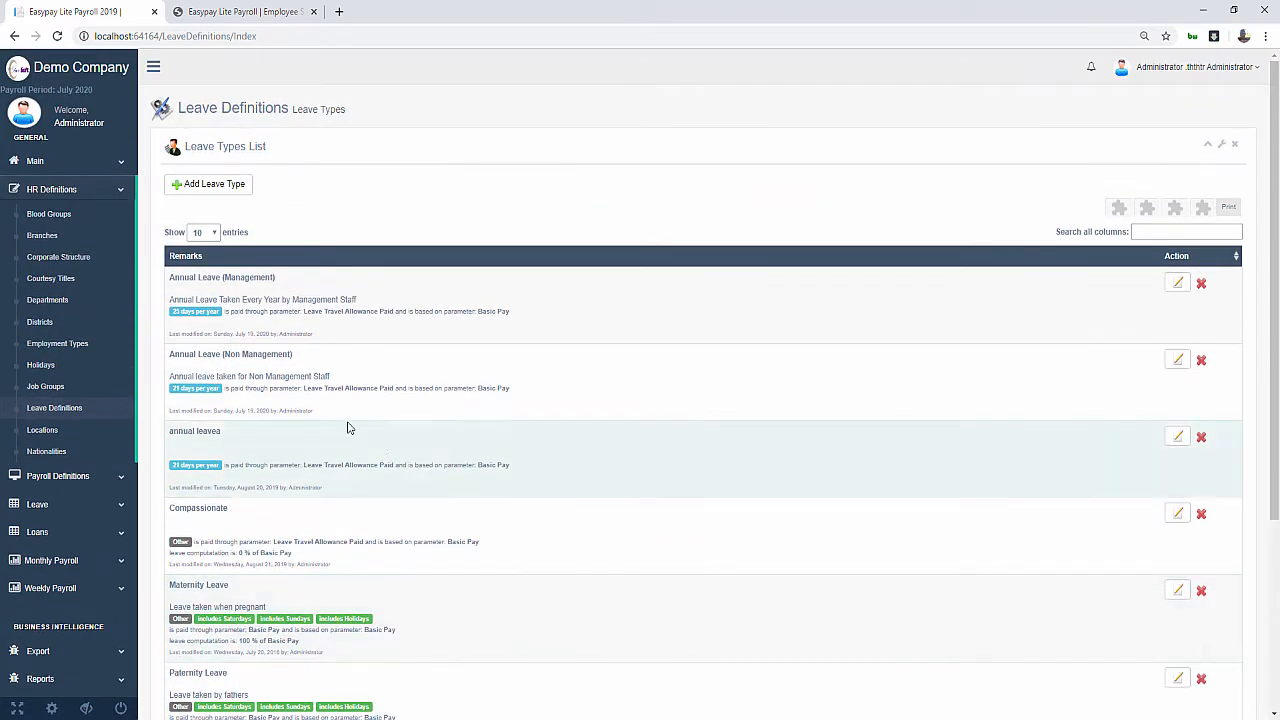
scroll(366, 404, "down", 3)
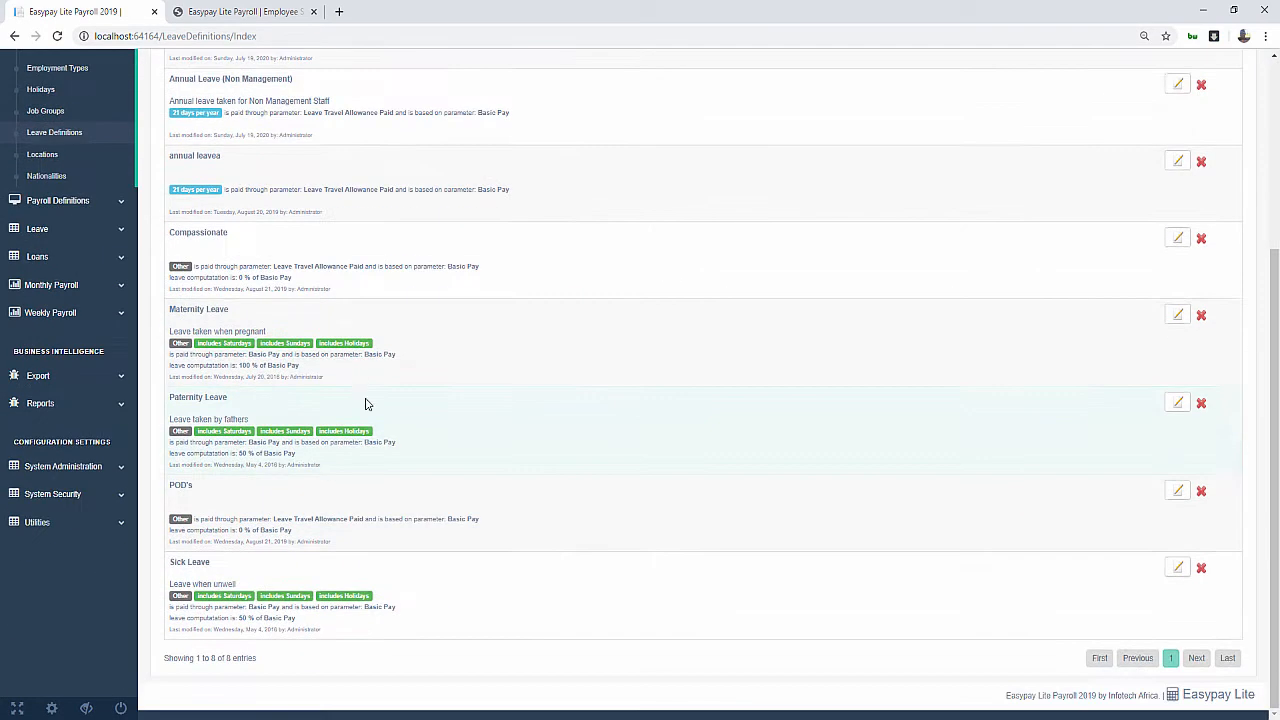
scroll(340, 408, "up", 5)
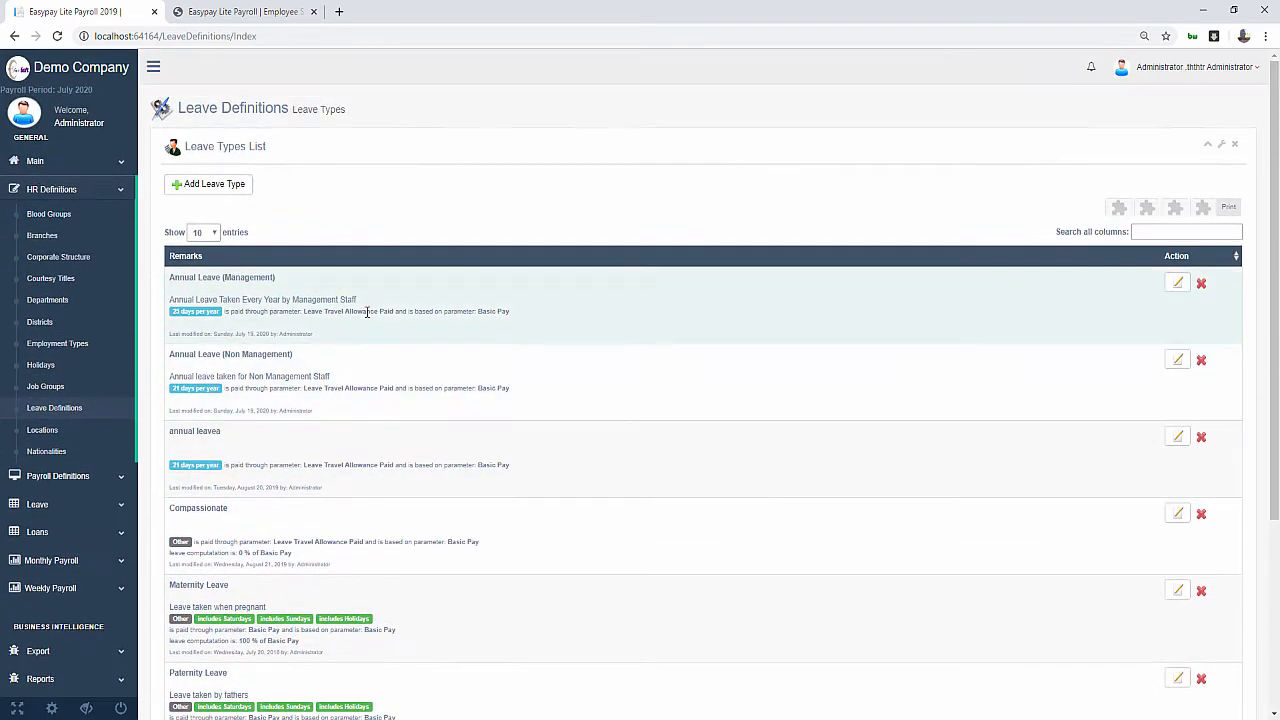
scroll(367, 312, "down", 3)
scroll(400, 360, "up", 3)
left_click_drag(223, 279, 275, 280)
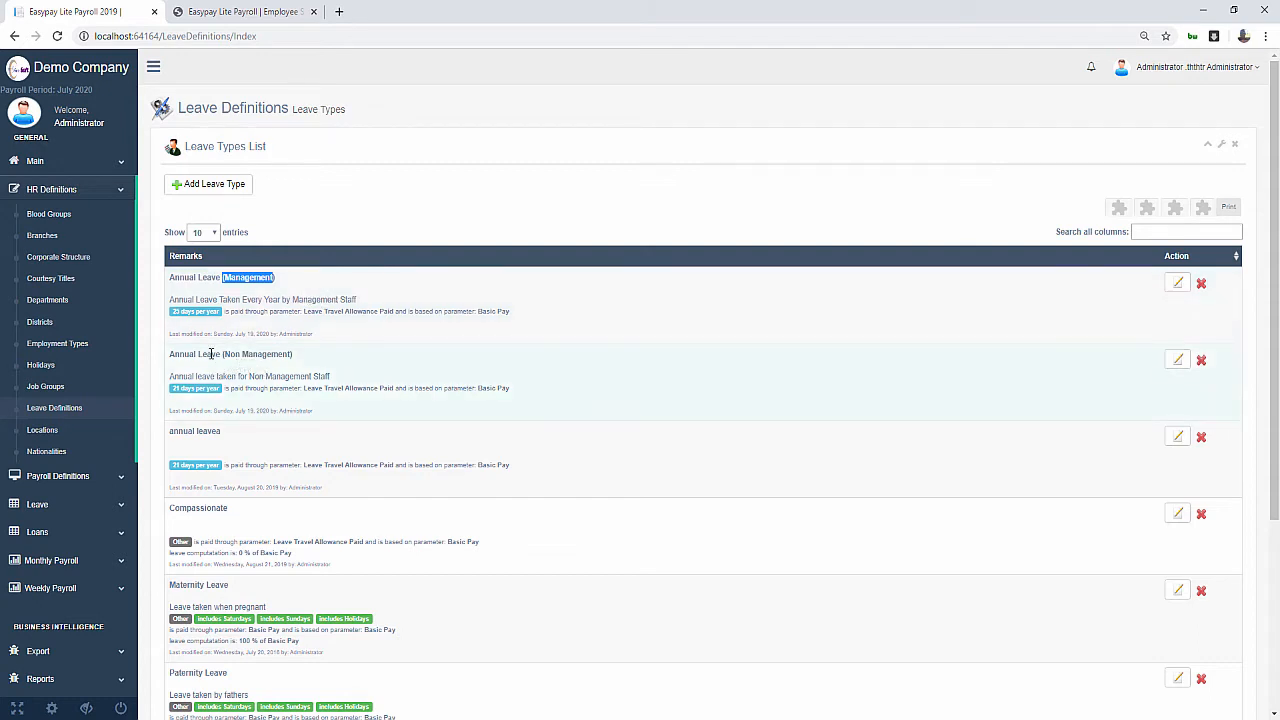
left_click_drag(211, 354, 306, 366)
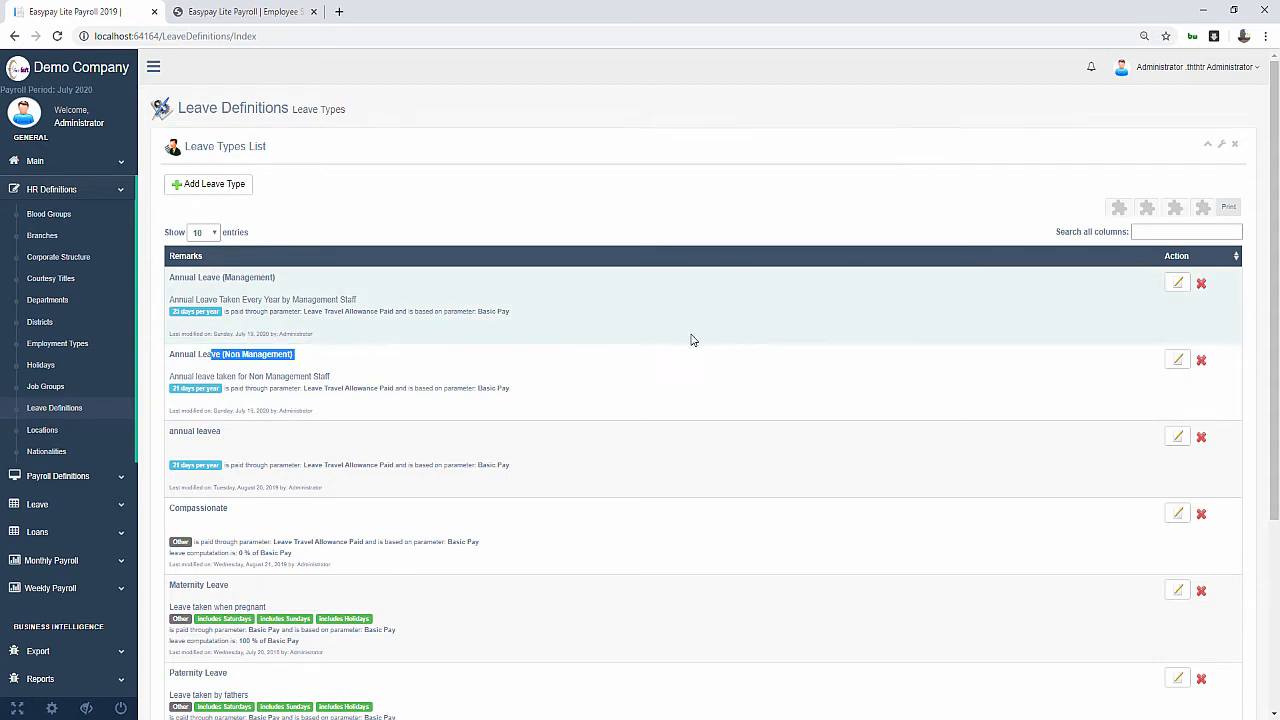
Edit Annual Leave (Management) to include Saturdays, Sundays and Holidays
left_click(1177, 288)
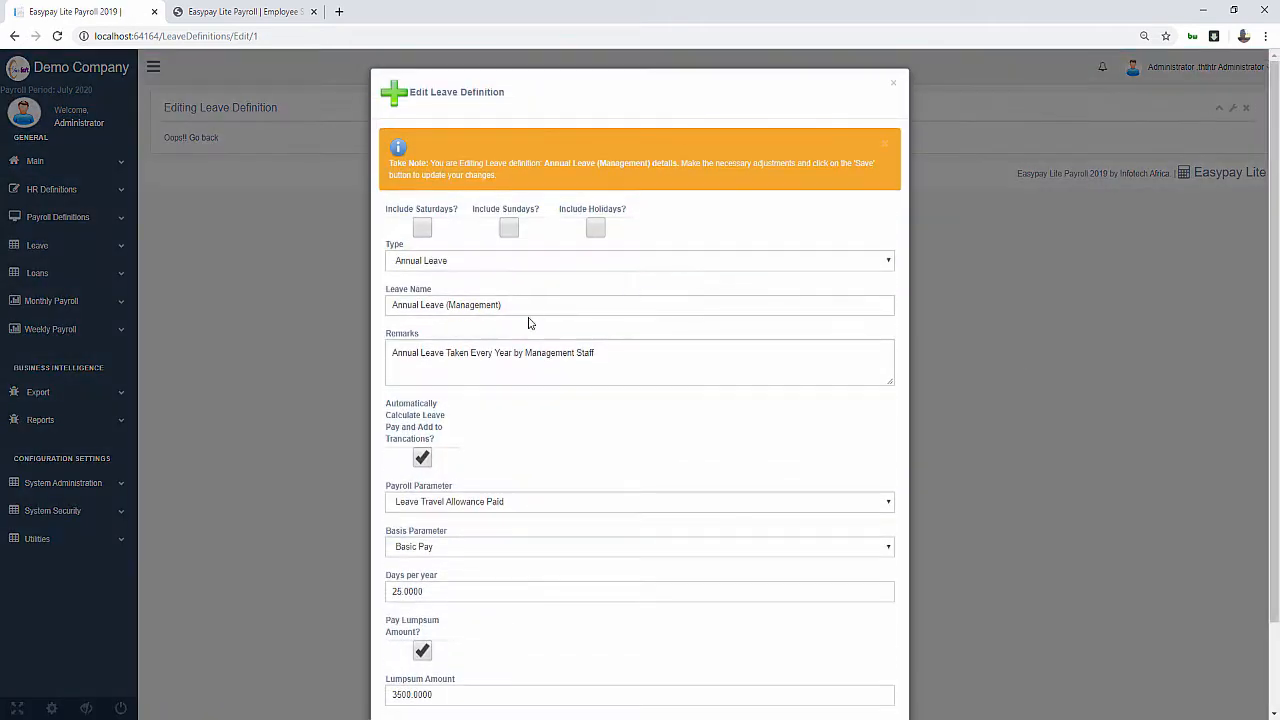
scroll(530, 335, "down", 1)
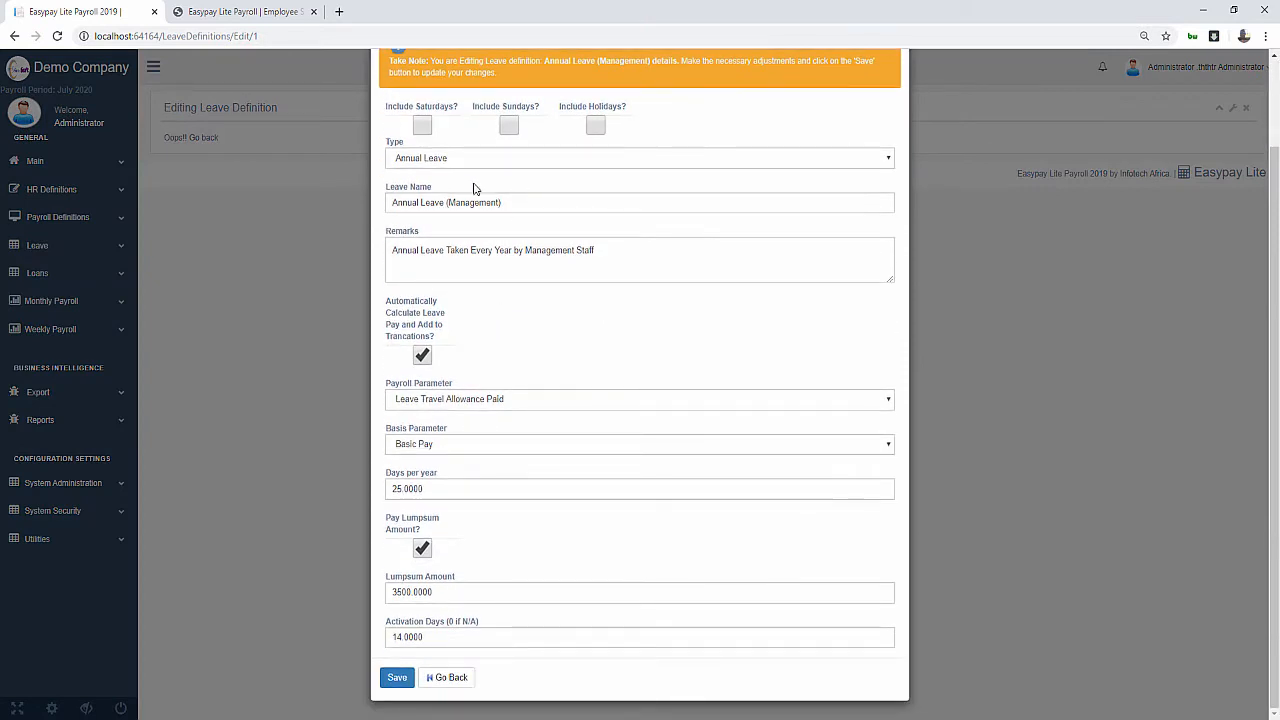
left_click(422, 126)
left_click(508, 126)
left_click(595, 126)
left_click(424, 129)
left_click(422, 126)
Keep Annual Leave as the leave type, with automatic leave pay calculation left on
left_click(479, 162)
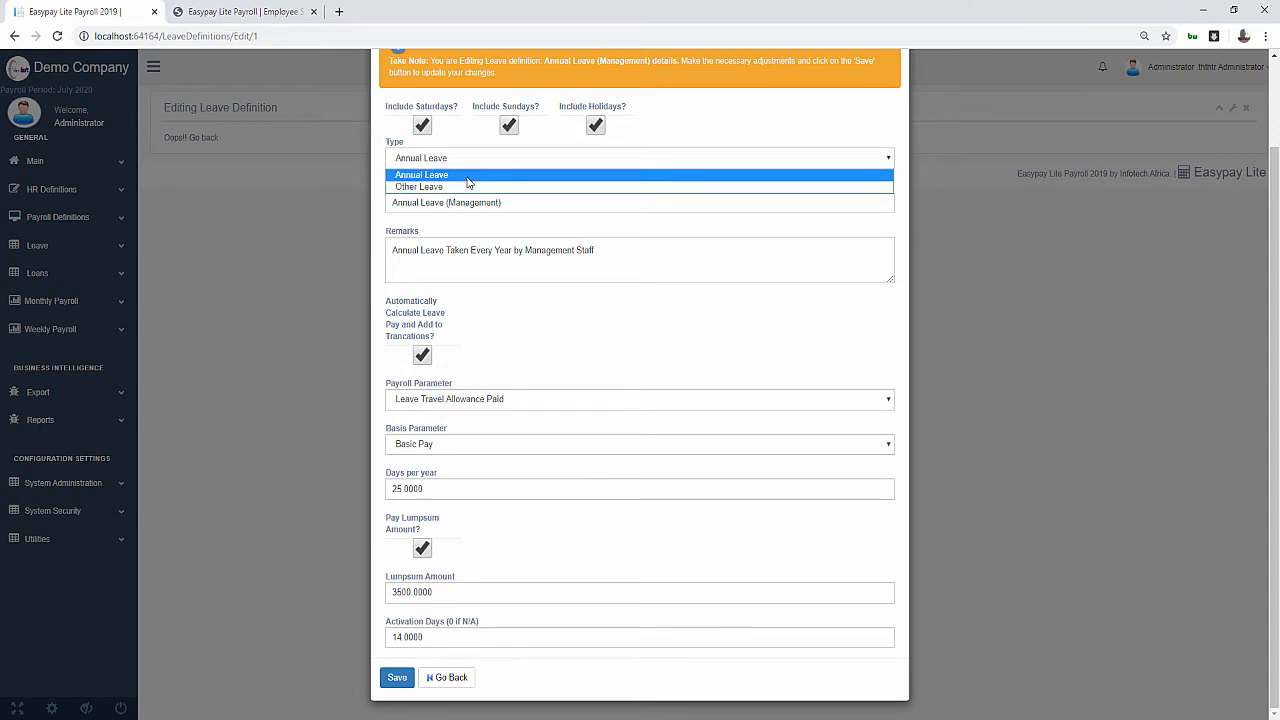
left_click(468, 178)
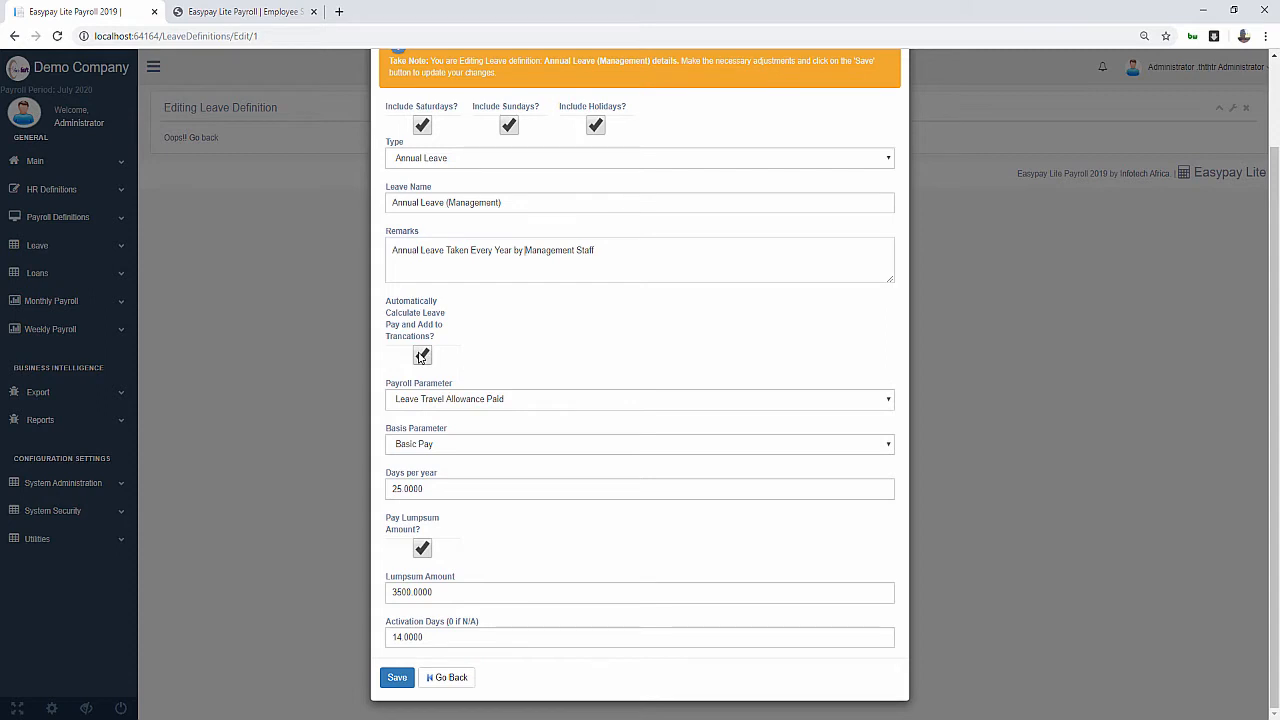
left_click(429, 358)
left_click(427, 358)
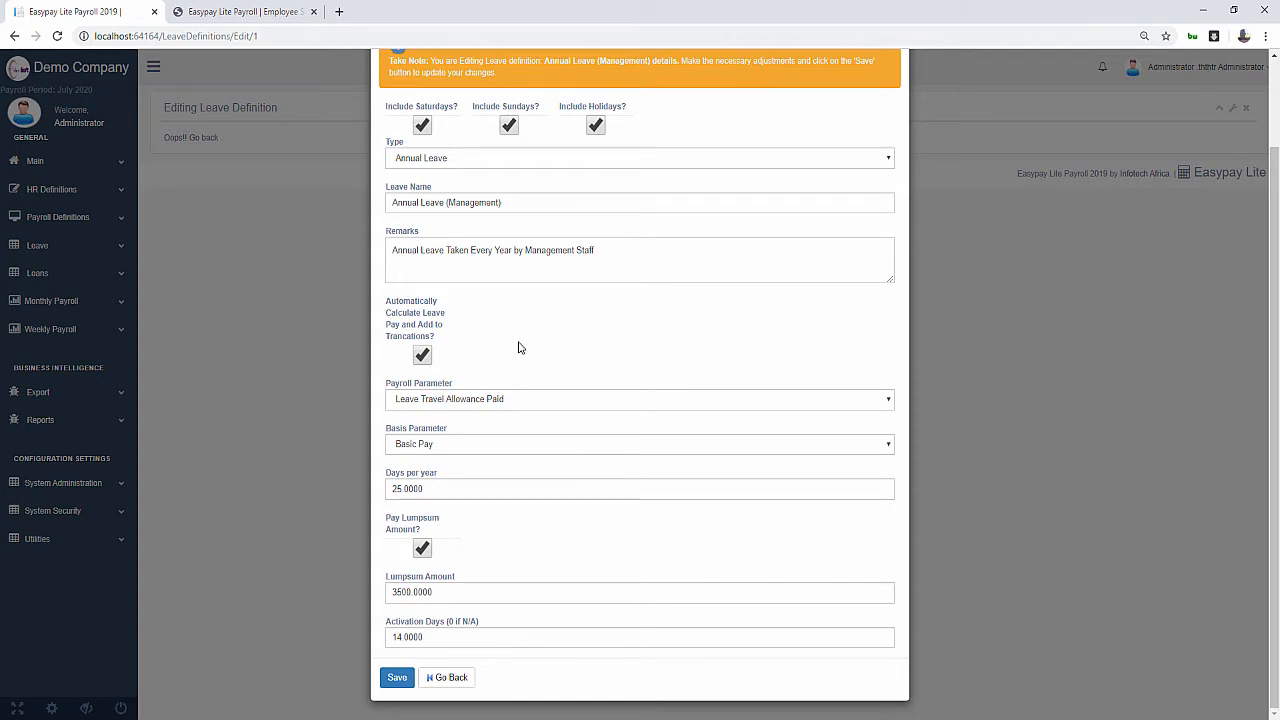
left_click(457, 399)
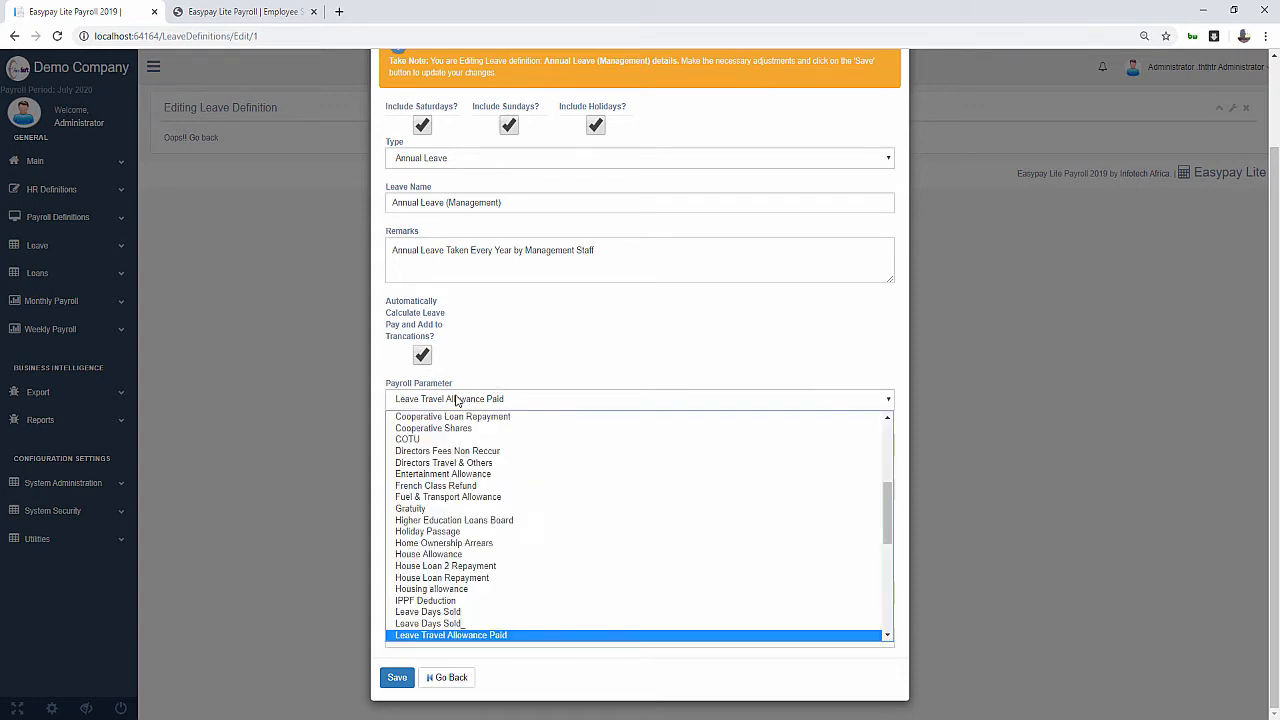
scroll(507, 630, "down", 4)
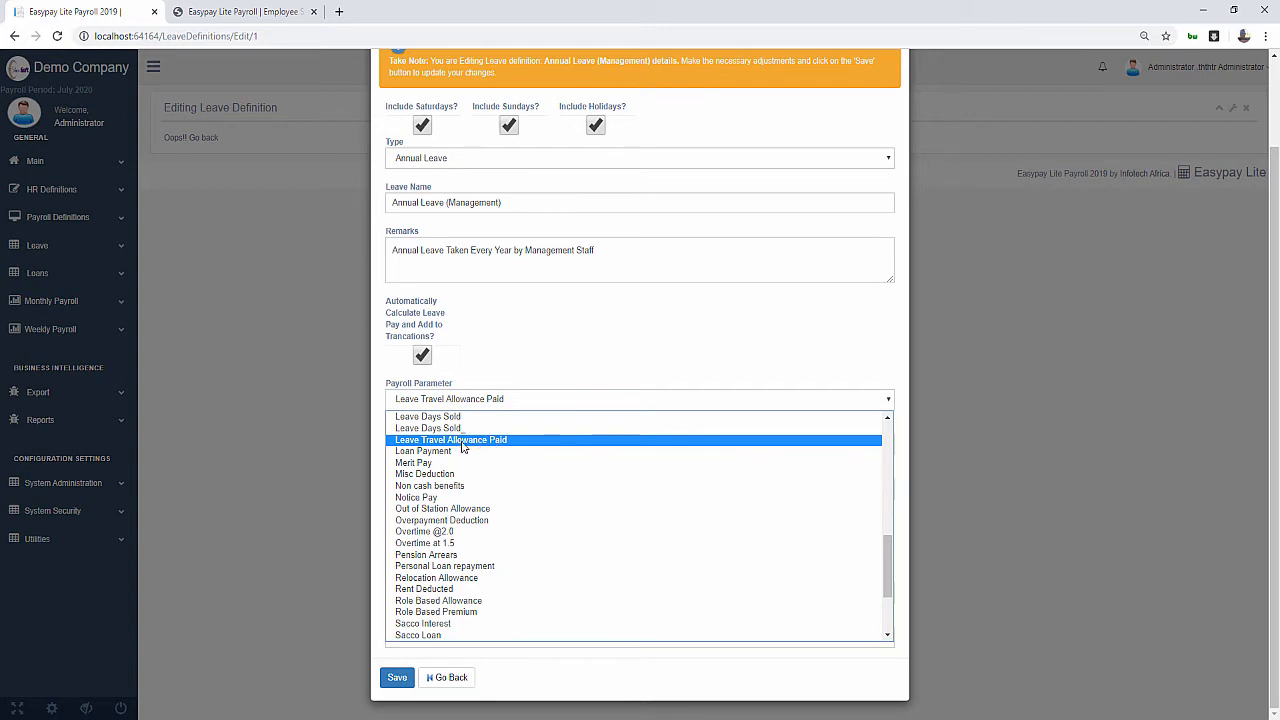
left_click(462, 442)
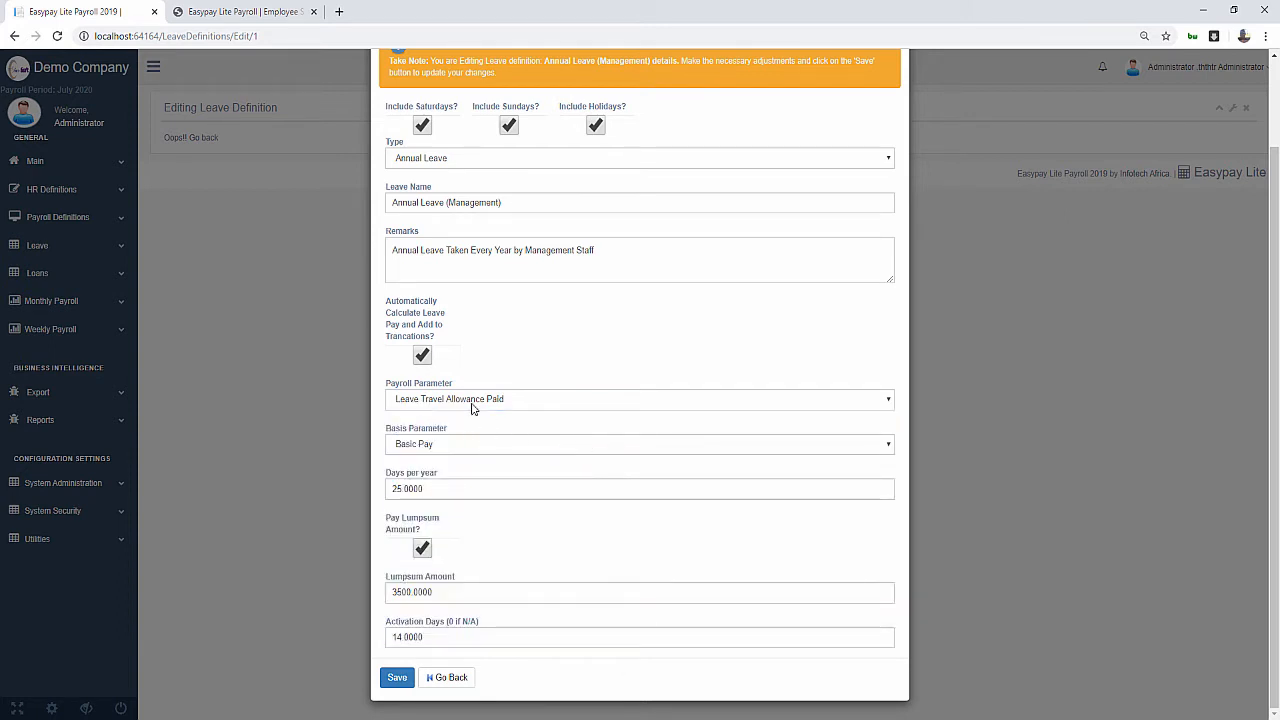
left_click(472, 402)
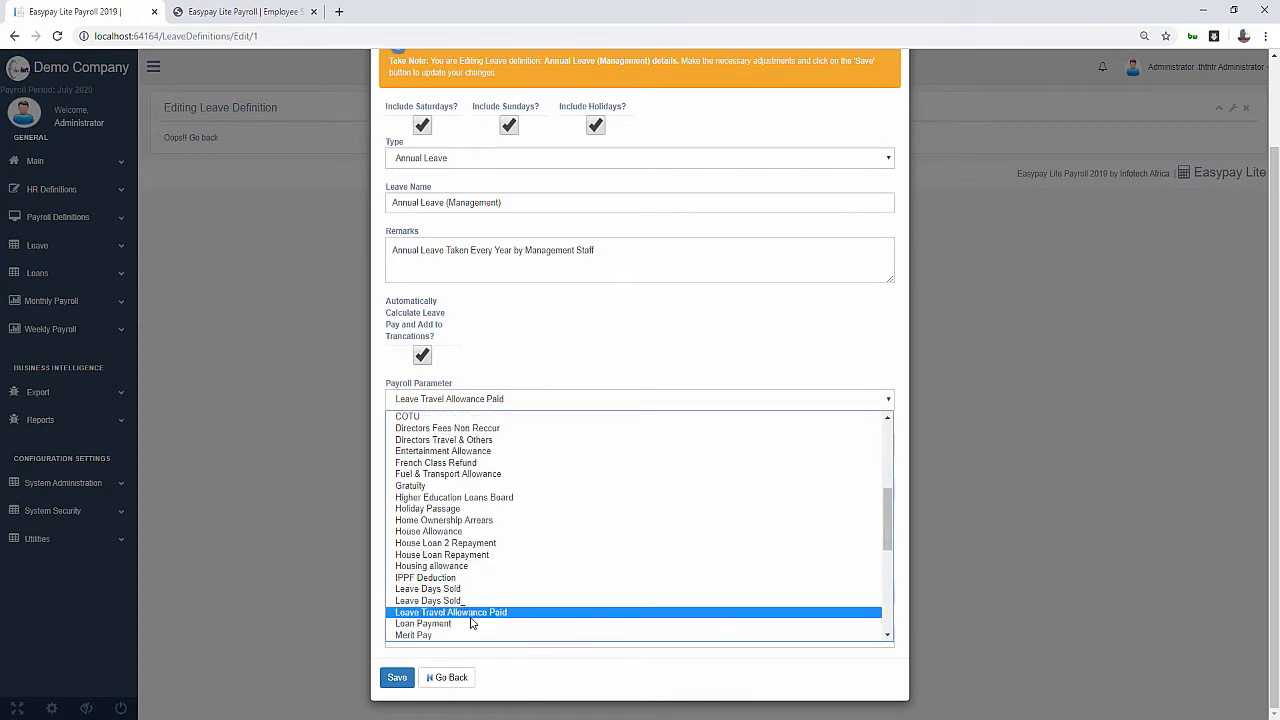
left_click(472, 613)
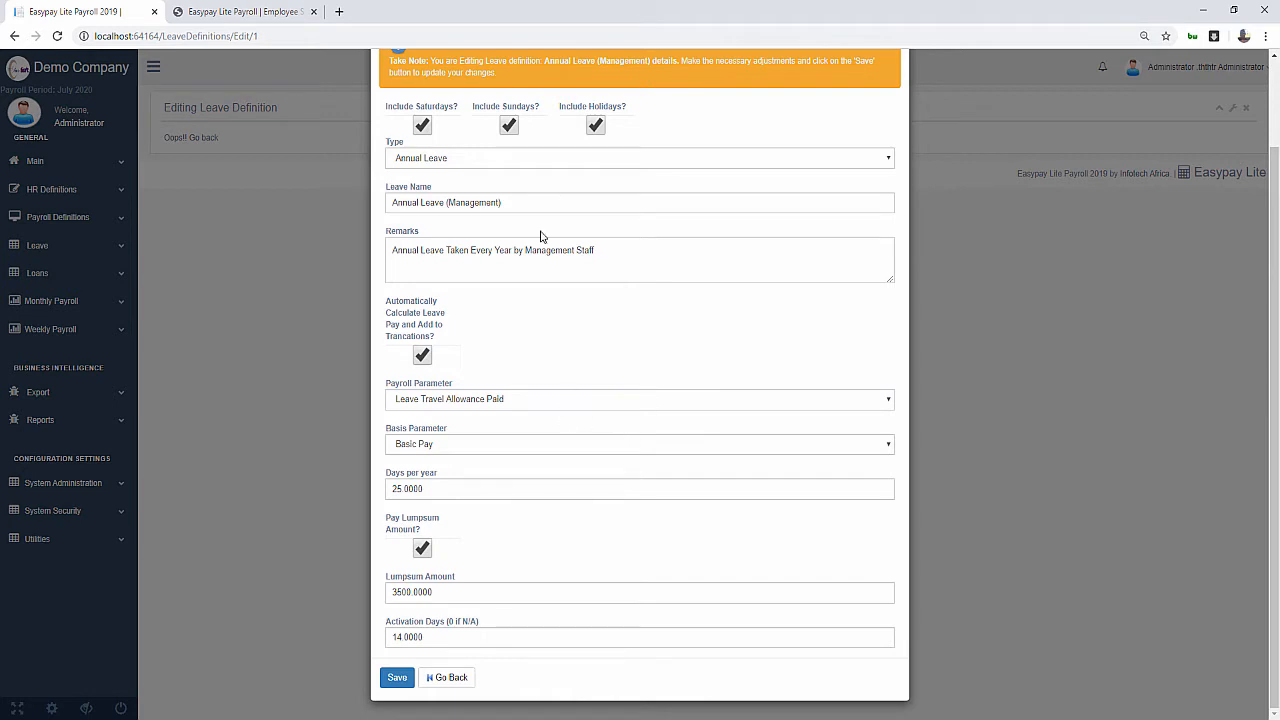
left_click(446, 453)
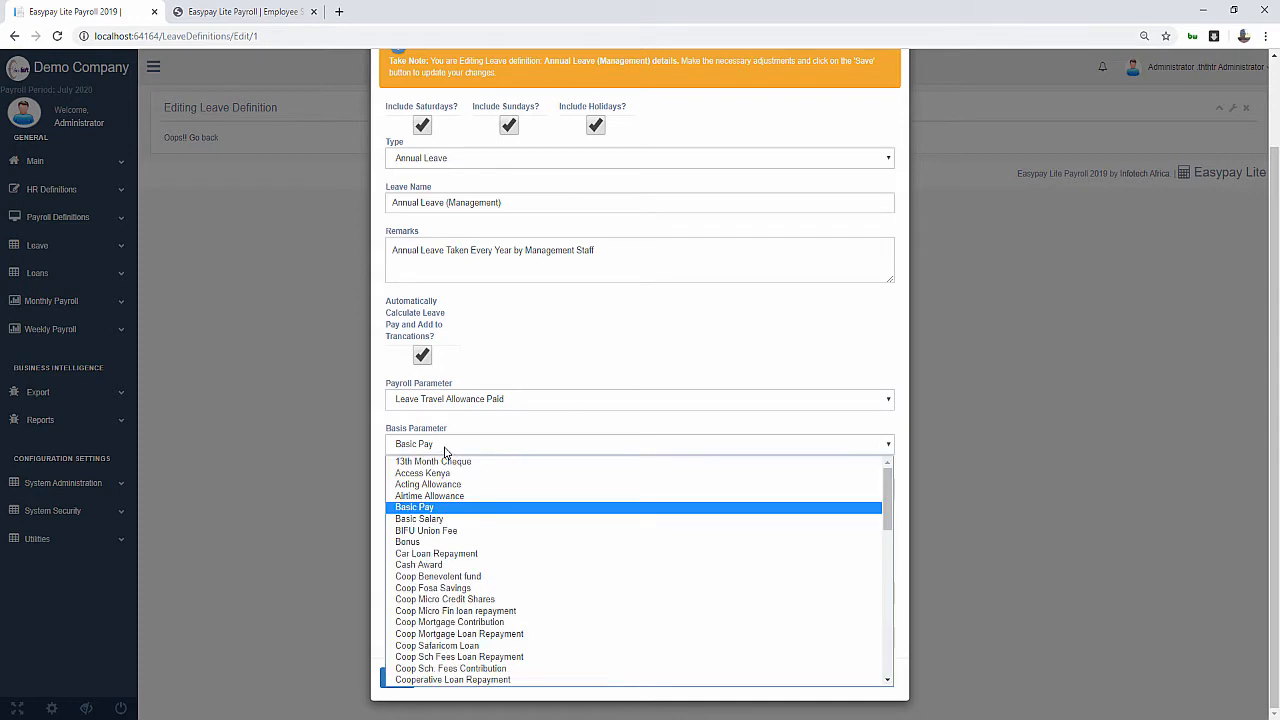
left_click(441, 510)
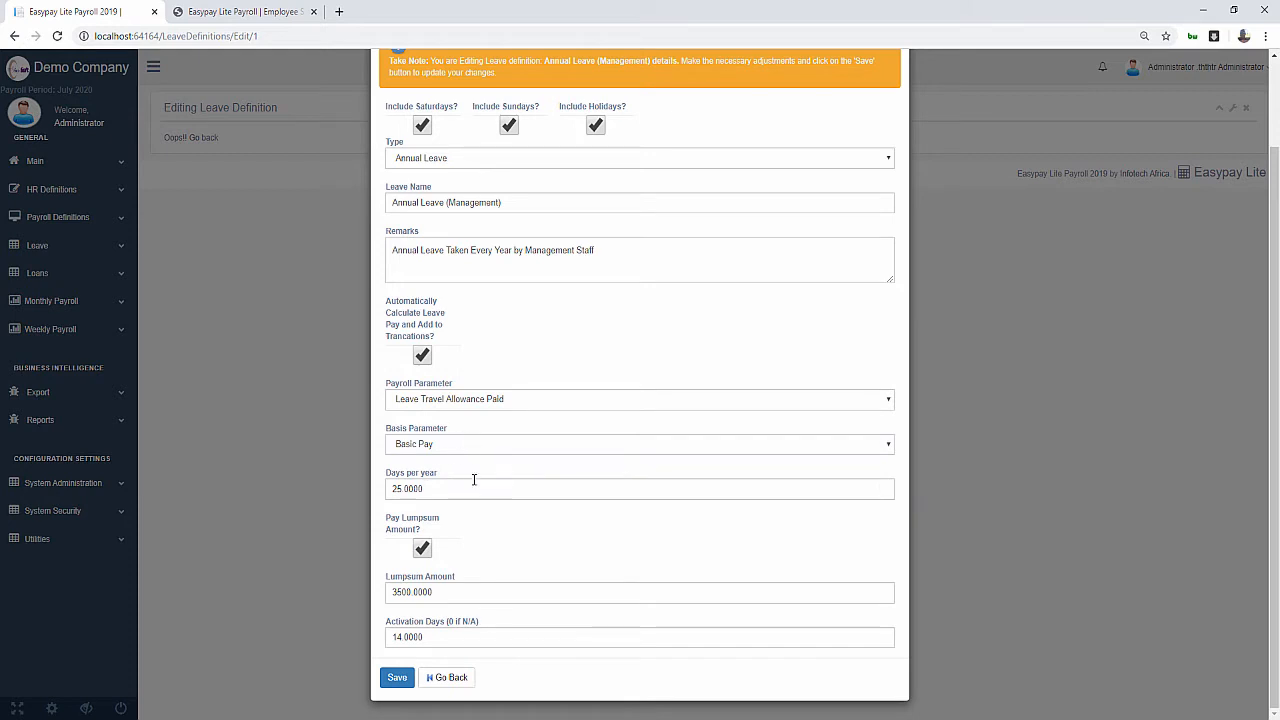
left_click(437, 492)
left_click_drag(396, 493, 488, 491)
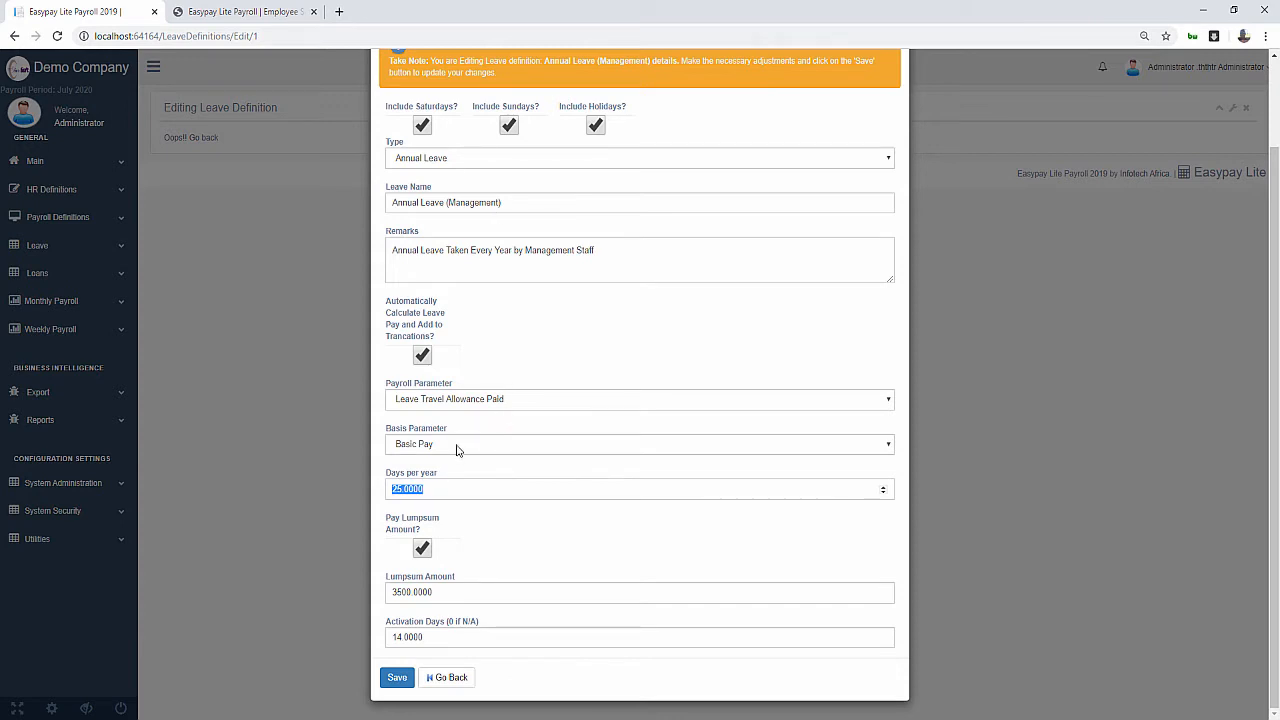
Untick Pay Lumpsum Amount, set lump sum and activation days to 0, and save the definition
left_click(437, 493)
left_click(424, 558)
left_click(422, 556)
left_click_drag(430, 592, 356, 583)
type("0")
left_click_drag(425, 638, 404, 613)
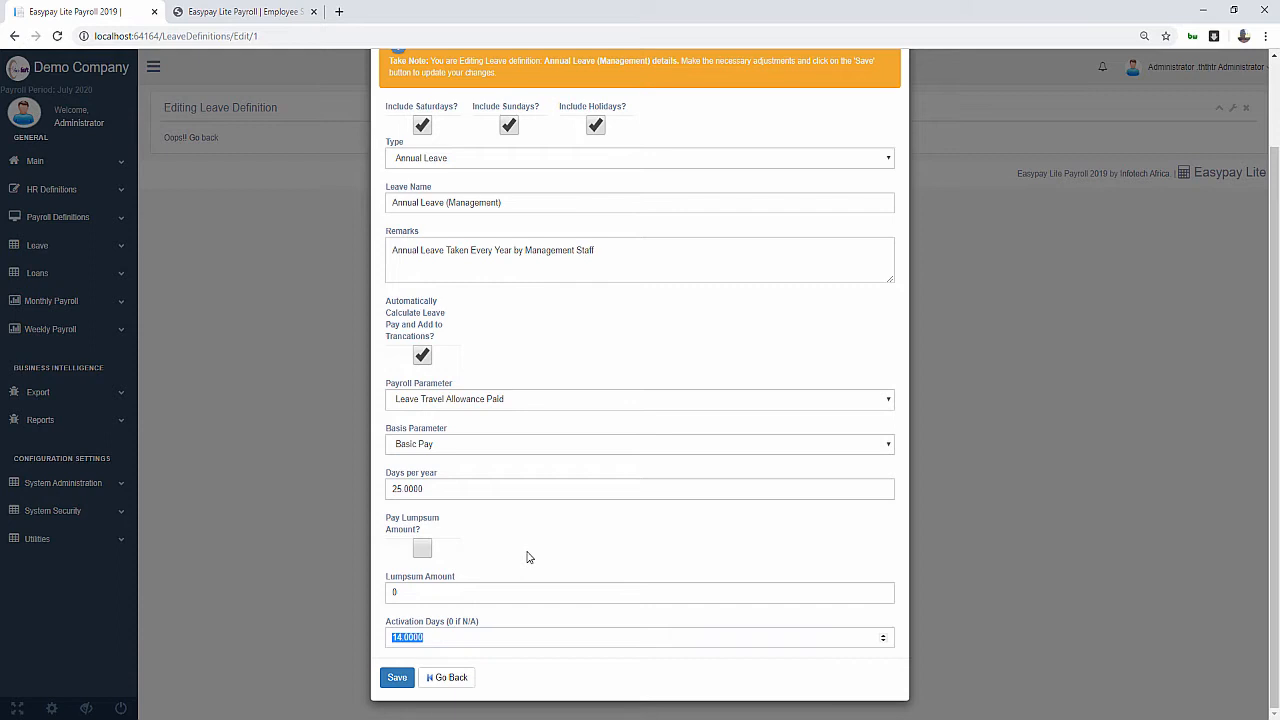
type("0")
left_click(397, 680)
left_click(397, 680)
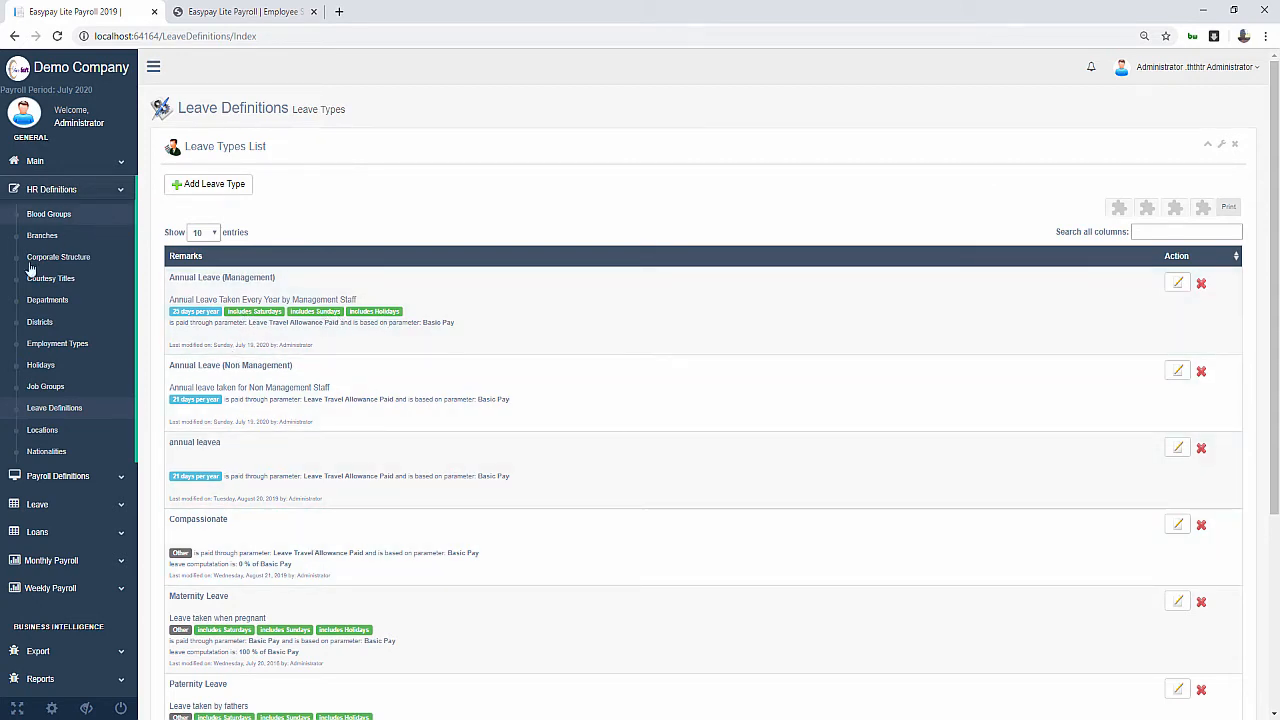
Collapse HR Definitions, expand Leave in the sidebar, and open Leave Workflows
left_click(114, 189)
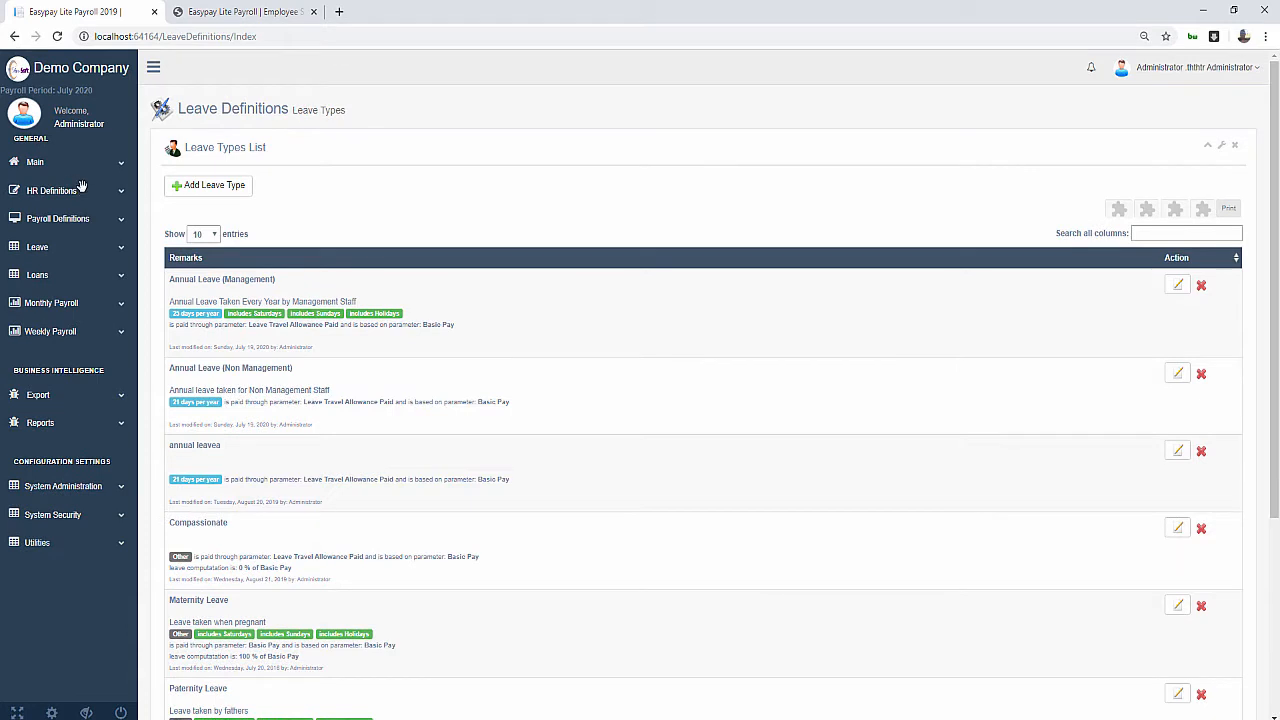
left_click(46, 193)
double_click(56, 257)
left_click(46, 248)
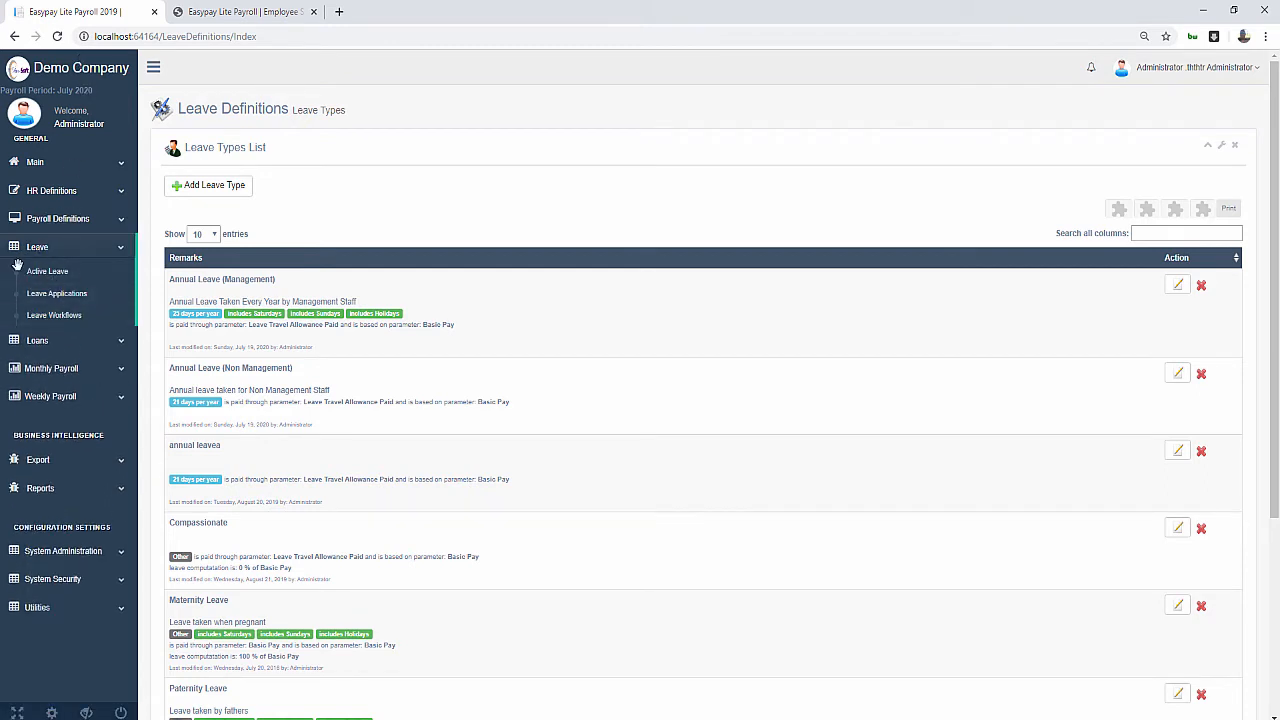
left_click(58, 318)
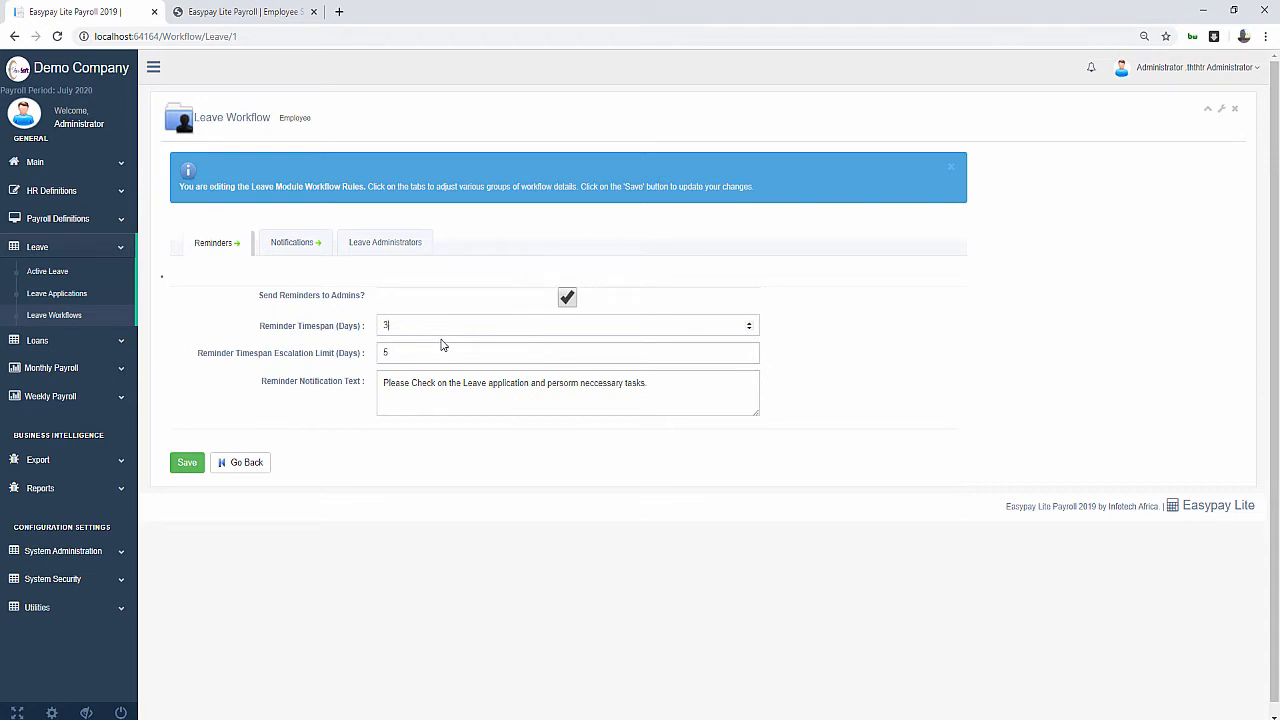
Check the 3-day reminder timespan and 5-day escalation limit on the Reminders tab
double_click(385, 326)
left_click_drag(398, 354, 370, 352)
left_click(402, 354)
Correct 'persorm' to 'perform' and 'neccessary' to 'necessary' in the reminder notification text
left_click(416, 380)
right_click(575, 385)
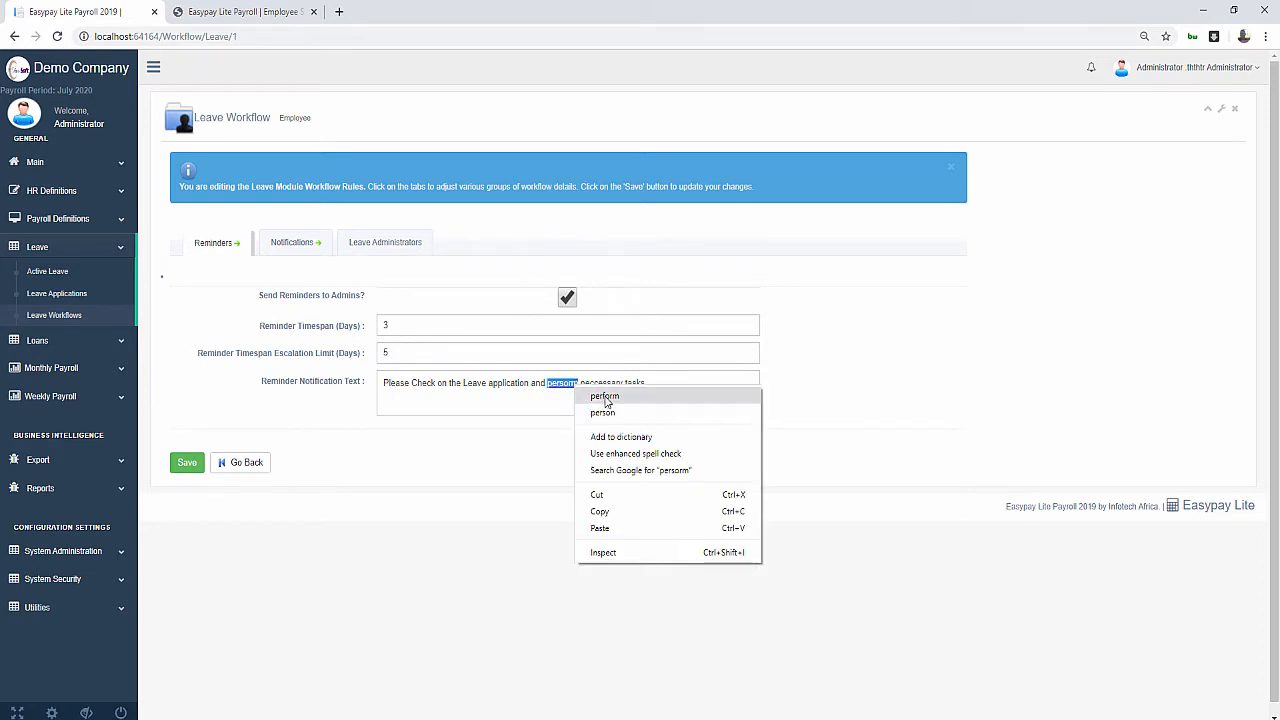
left_click(607, 394)
right_click(601, 383)
left_click(624, 395)
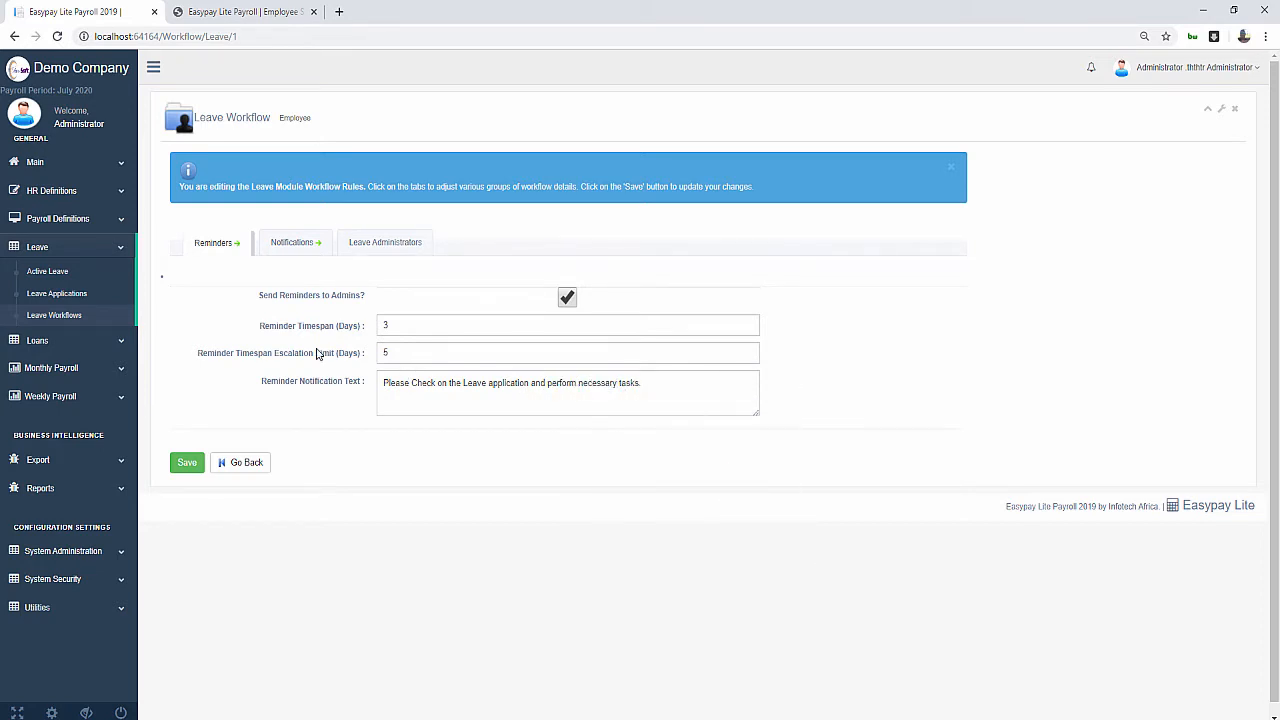
left_click(288, 244)
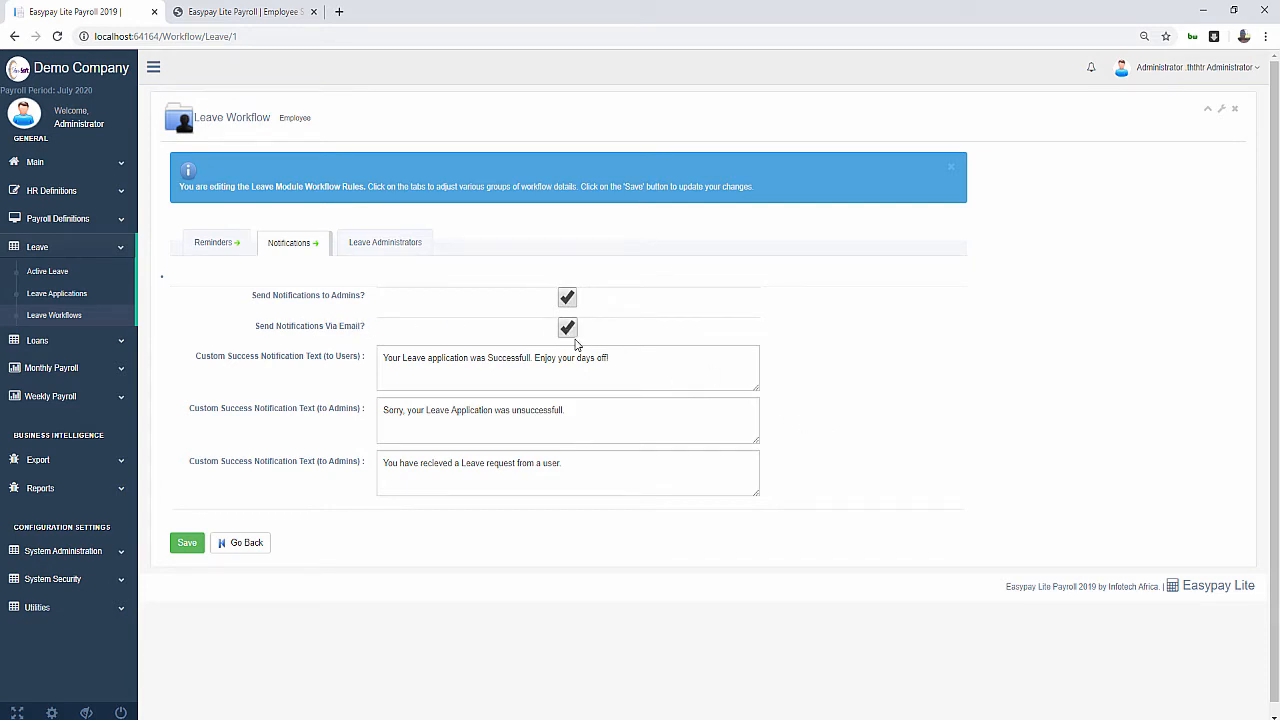
Correct 'Successfull' to 'Successful' in the users' success notification message
left_click(467, 360)
right_click(519, 361)
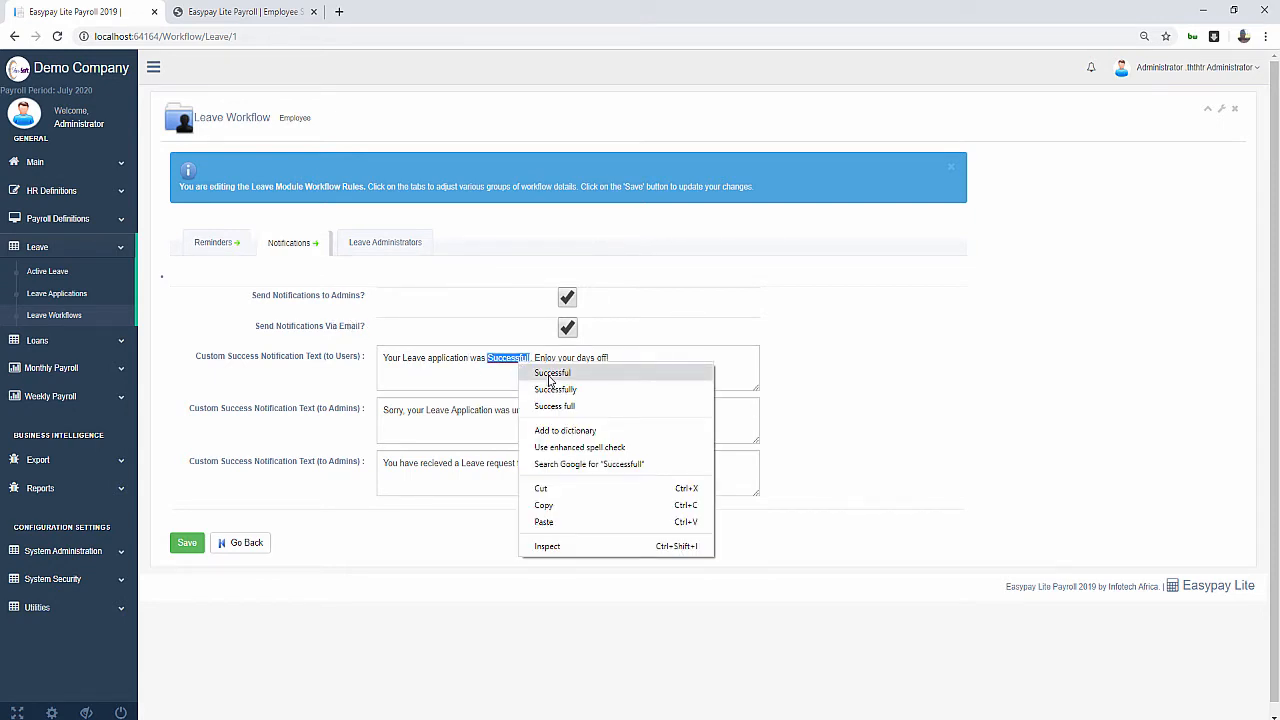
left_click(552, 373)
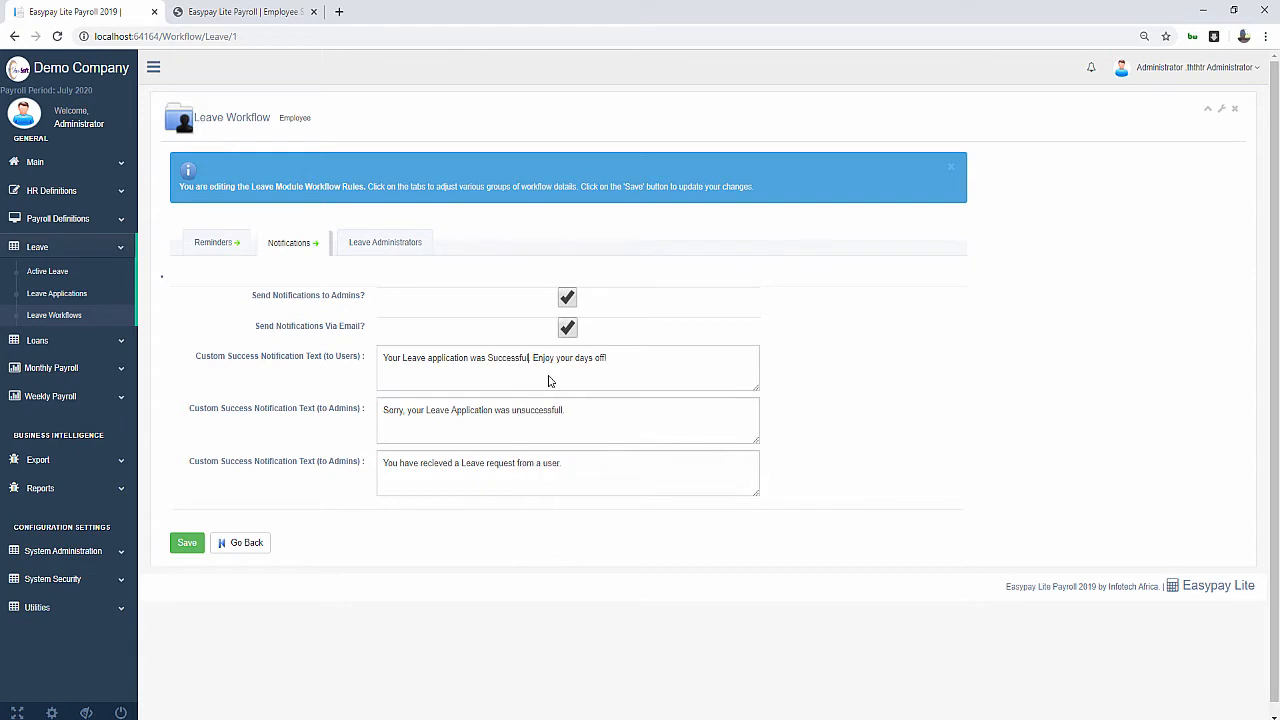
Switch the Leave Workflow page to its Leave Administrators settings
left_click(386, 250)
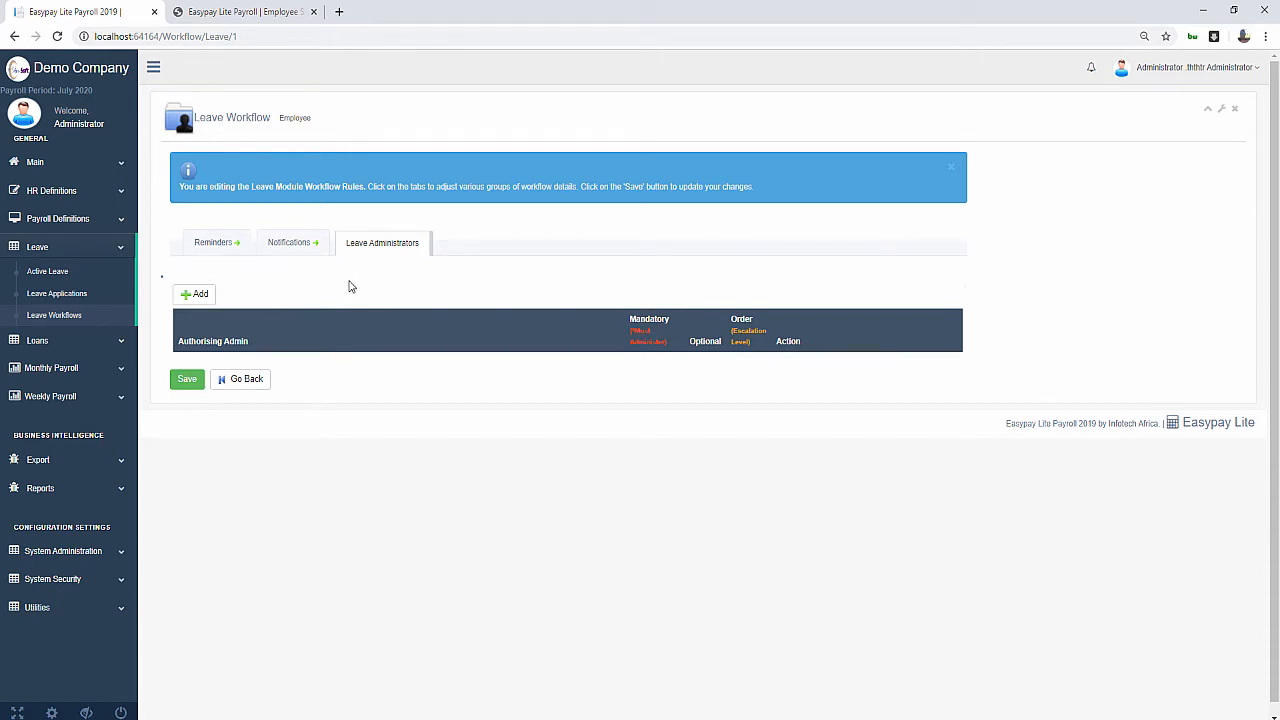
Add user 'demo' as an optional leave administrator with escalation order 1 and save
left_click(205, 294)
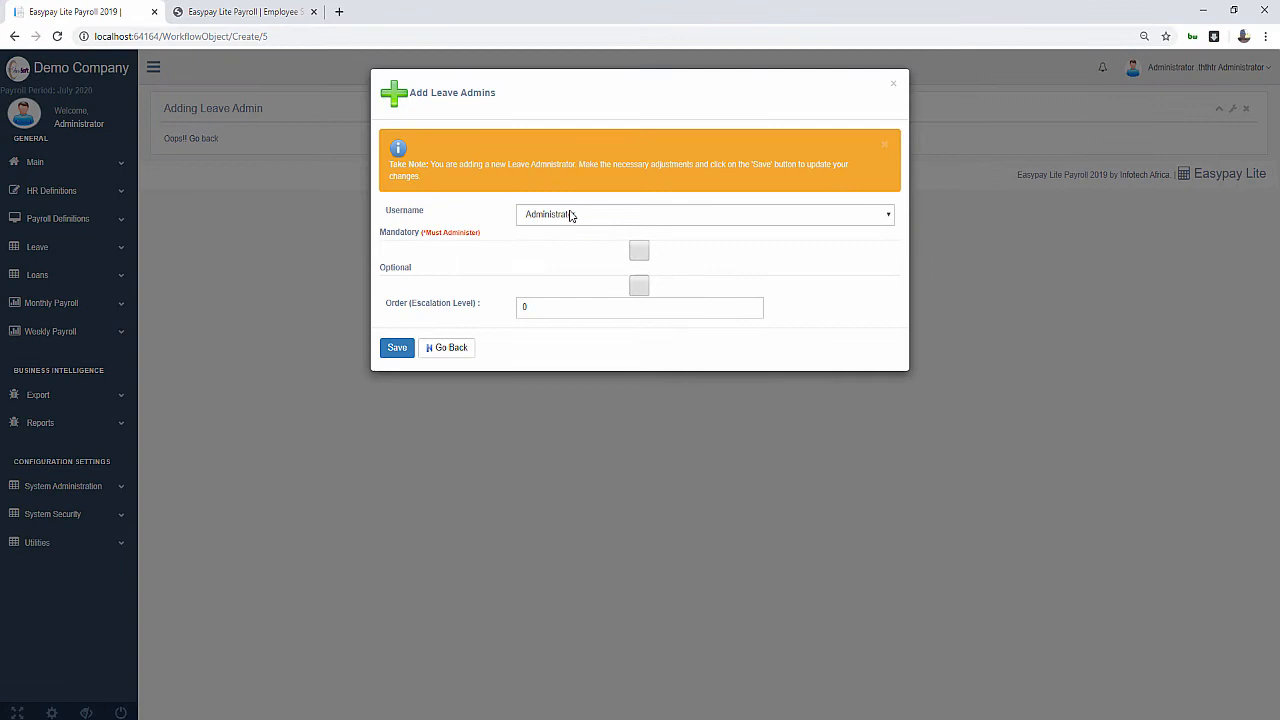
left_click(570, 216)
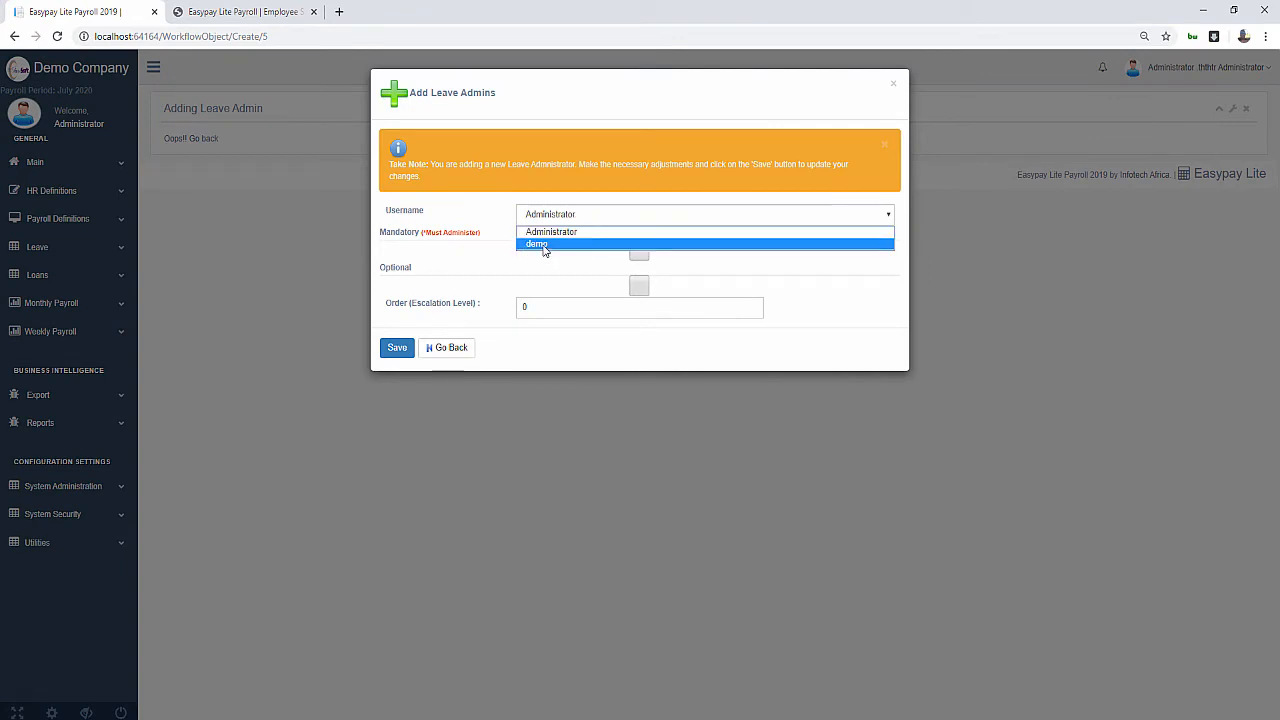
left_click(545, 246)
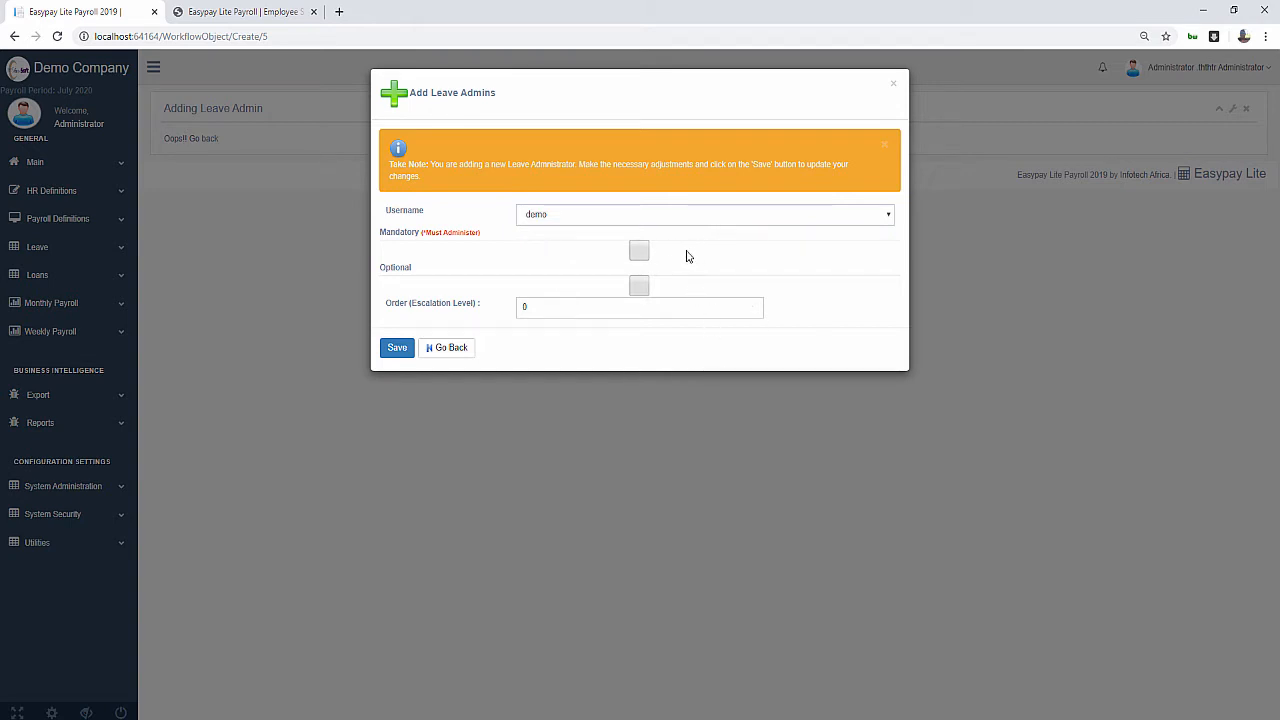
left_click(648, 288)
double_click(521, 304)
type("1")
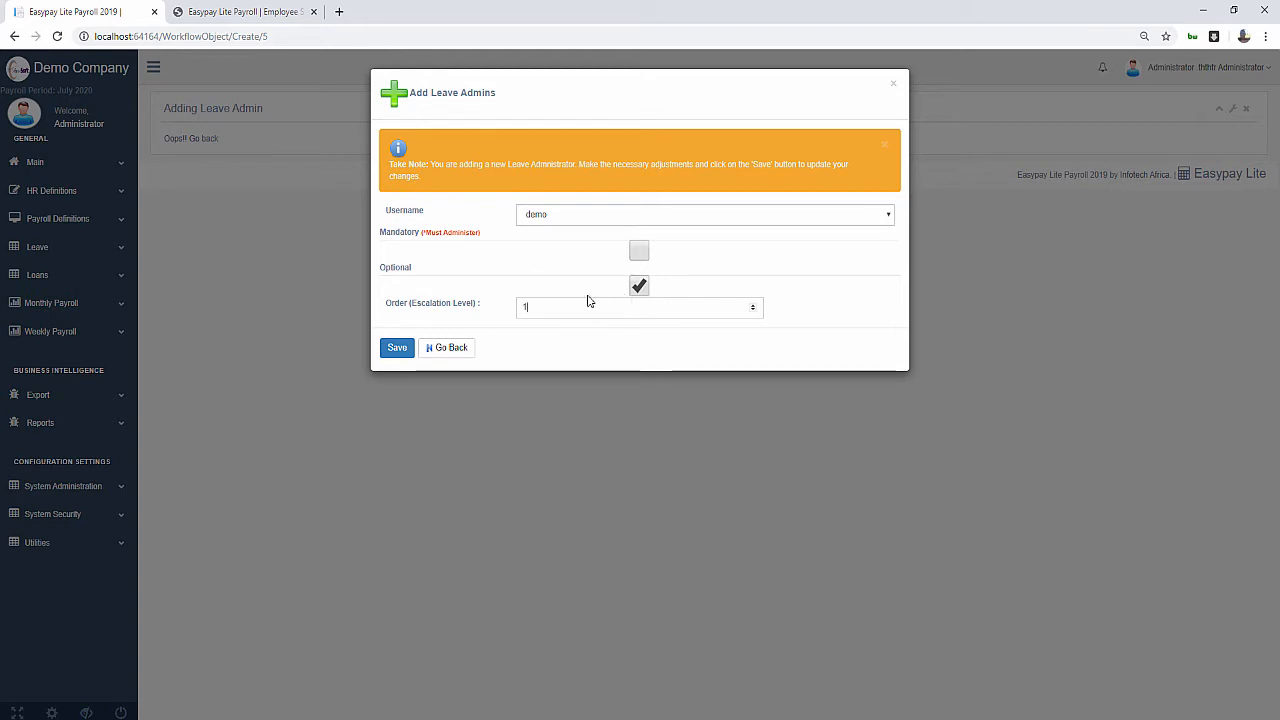
left_click(572, 284)
left_click(639, 286)
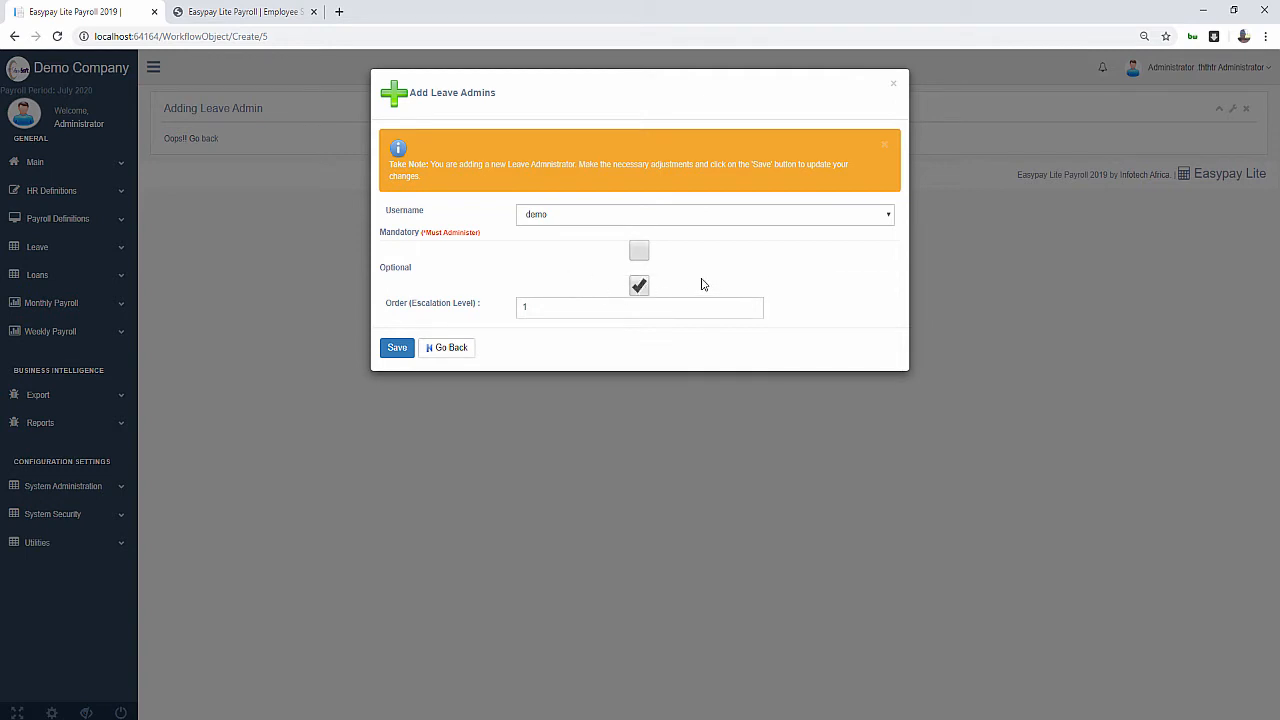
left_click(390, 350)
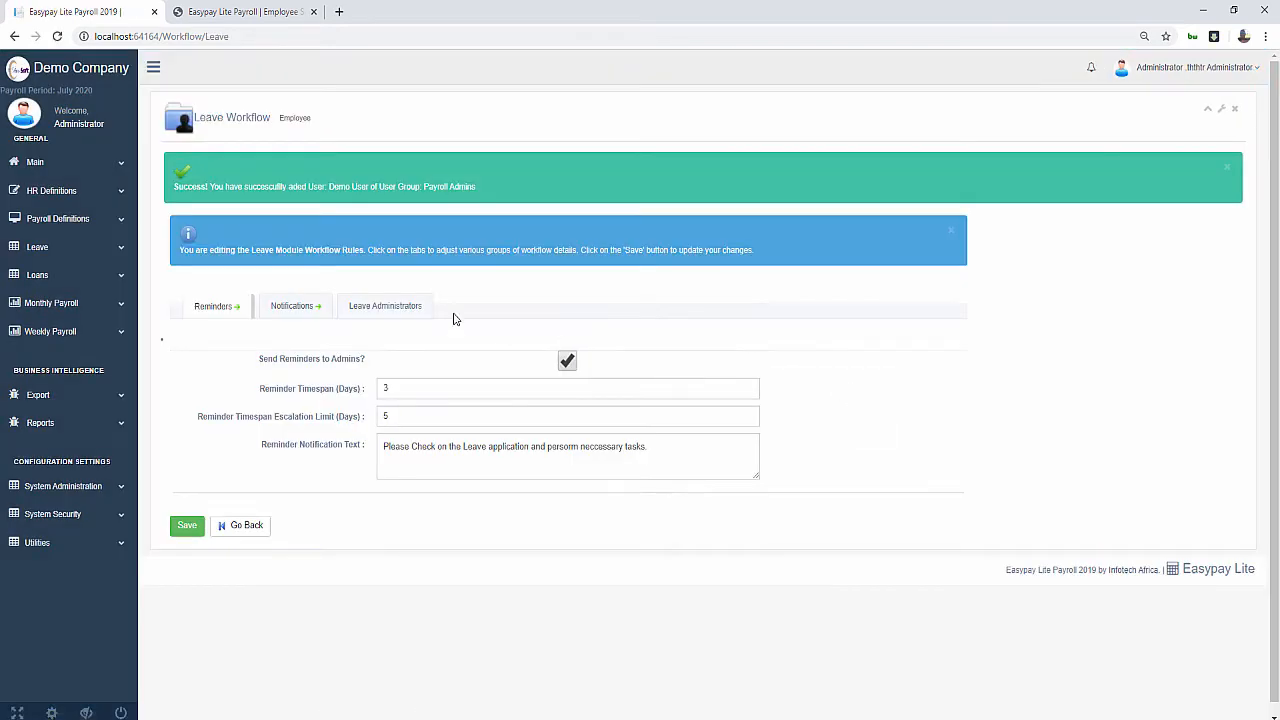
Return to the Leave Administrators list and begin adding a second leave admin
left_click(399, 313)
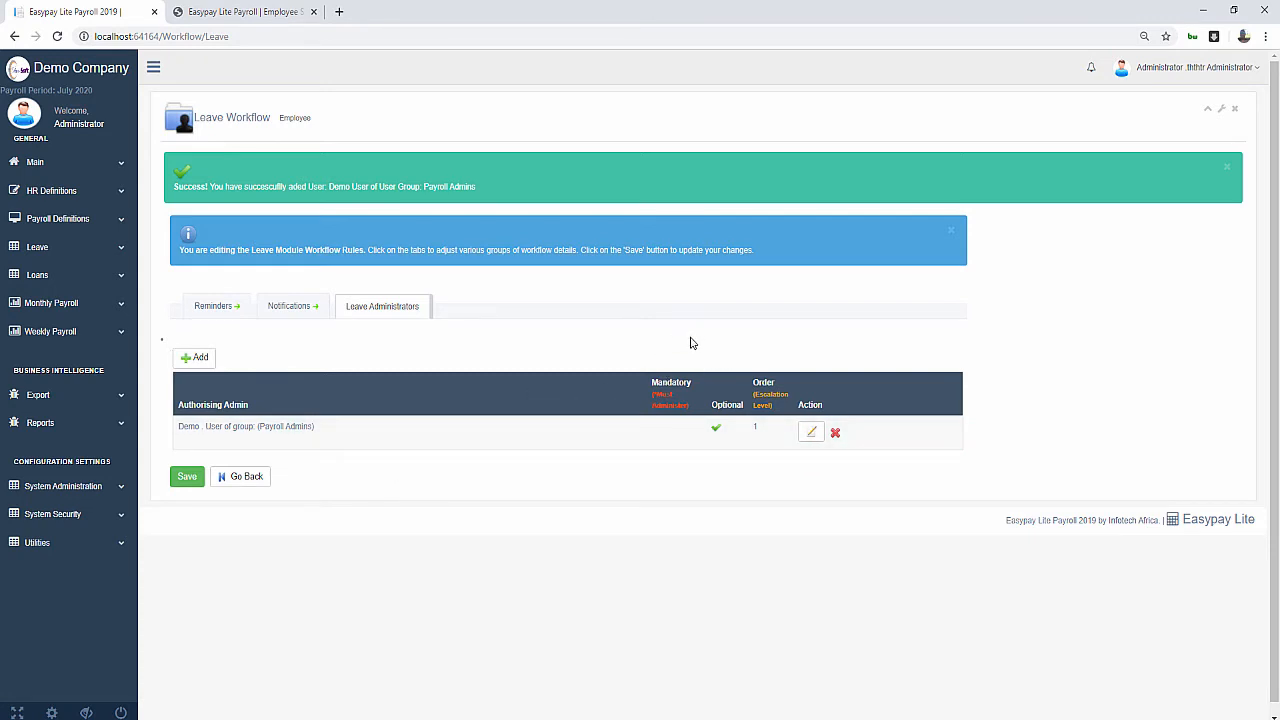
left_click(203, 362)
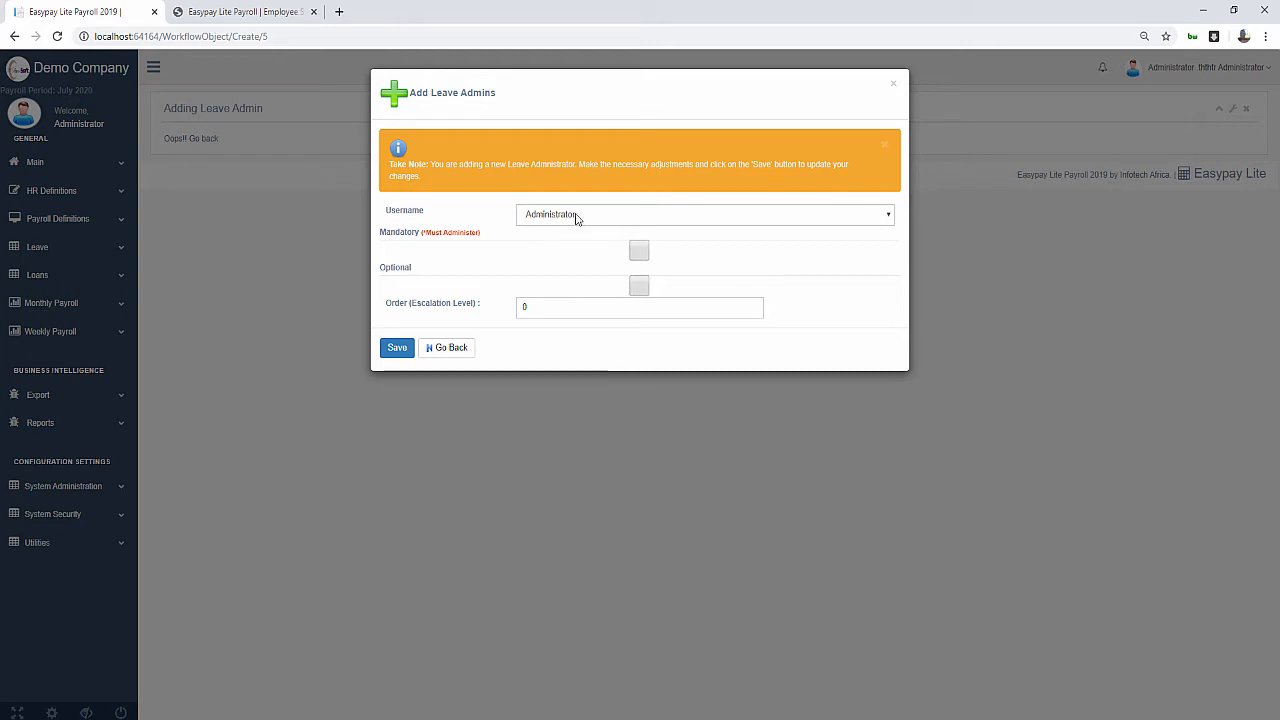
Save Administrator as a mandatory, non-optional leave admin with escalation order 2
left_click(637, 253)
left_click(643, 288)
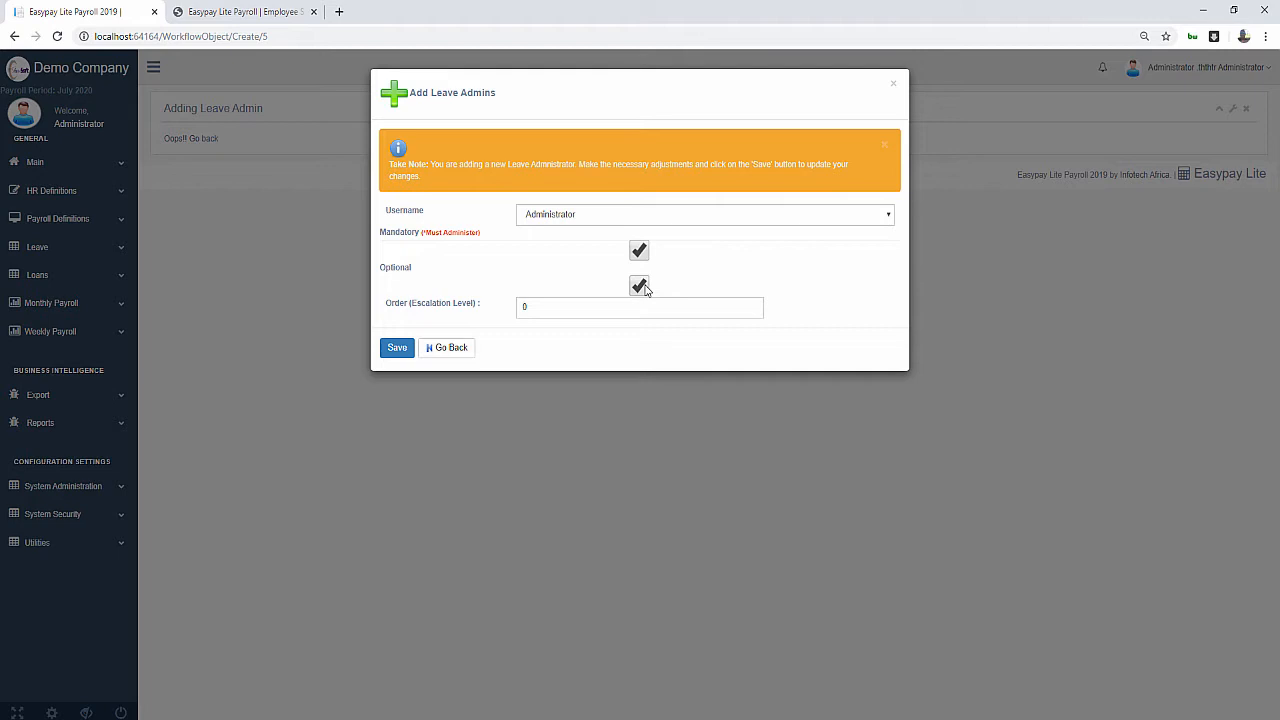
left_click(641, 287)
left_click(543, 220)
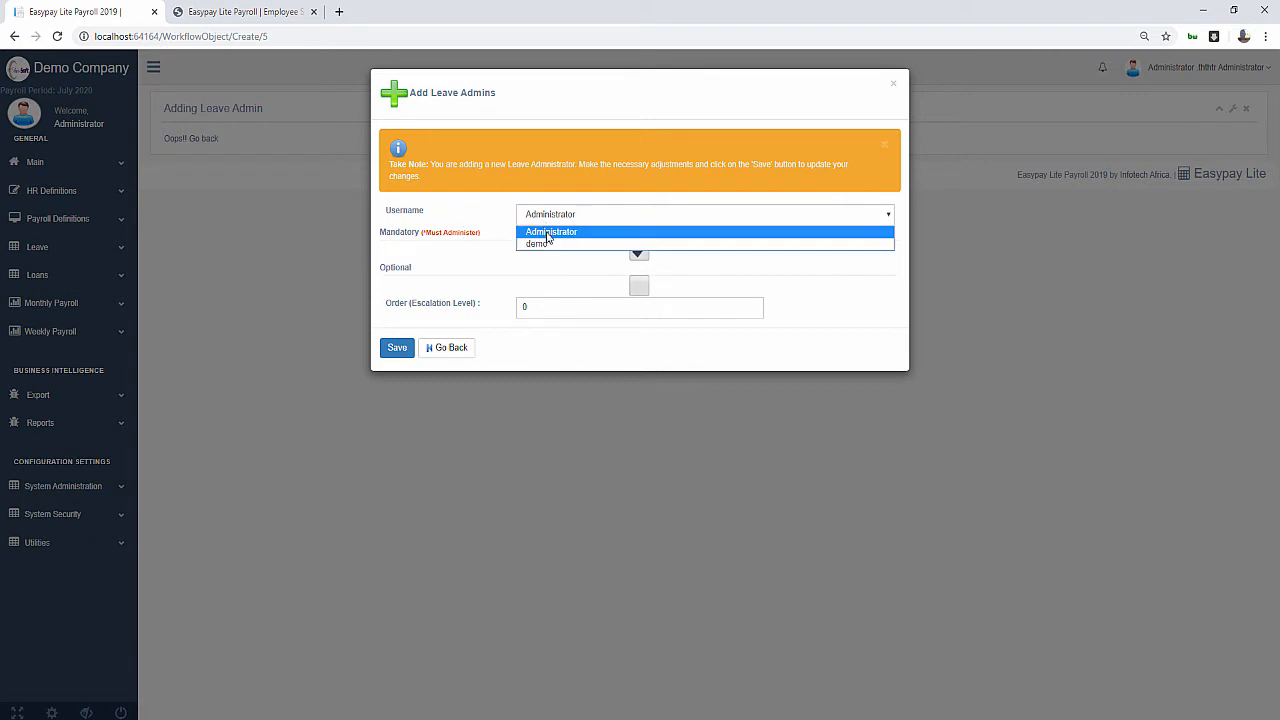
left_click(552, 233)
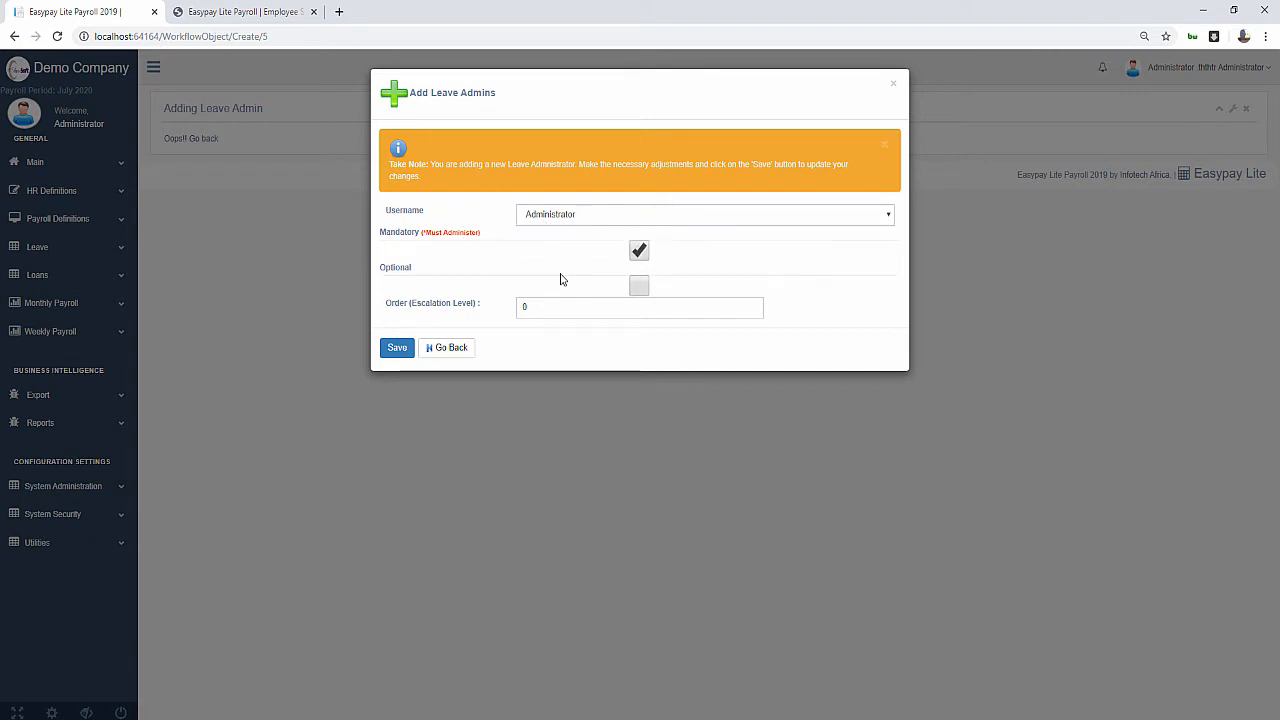
double_click(549, 313)
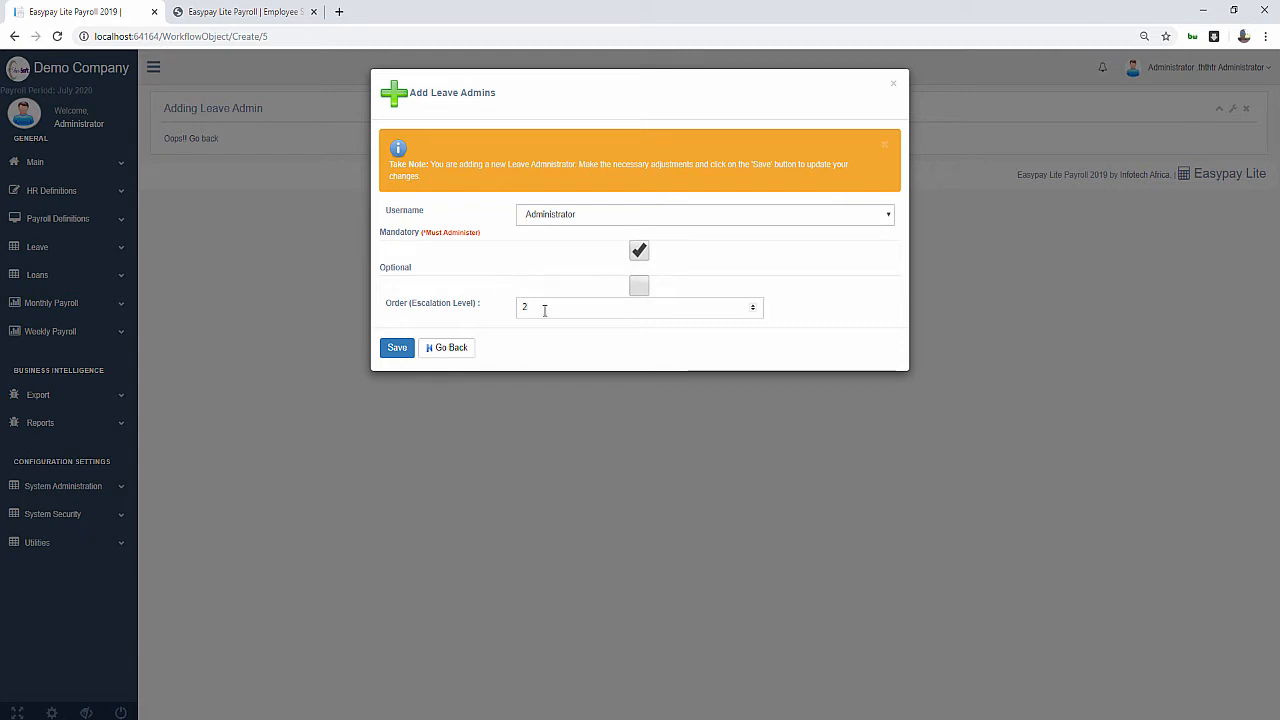
left_click(397, 350)
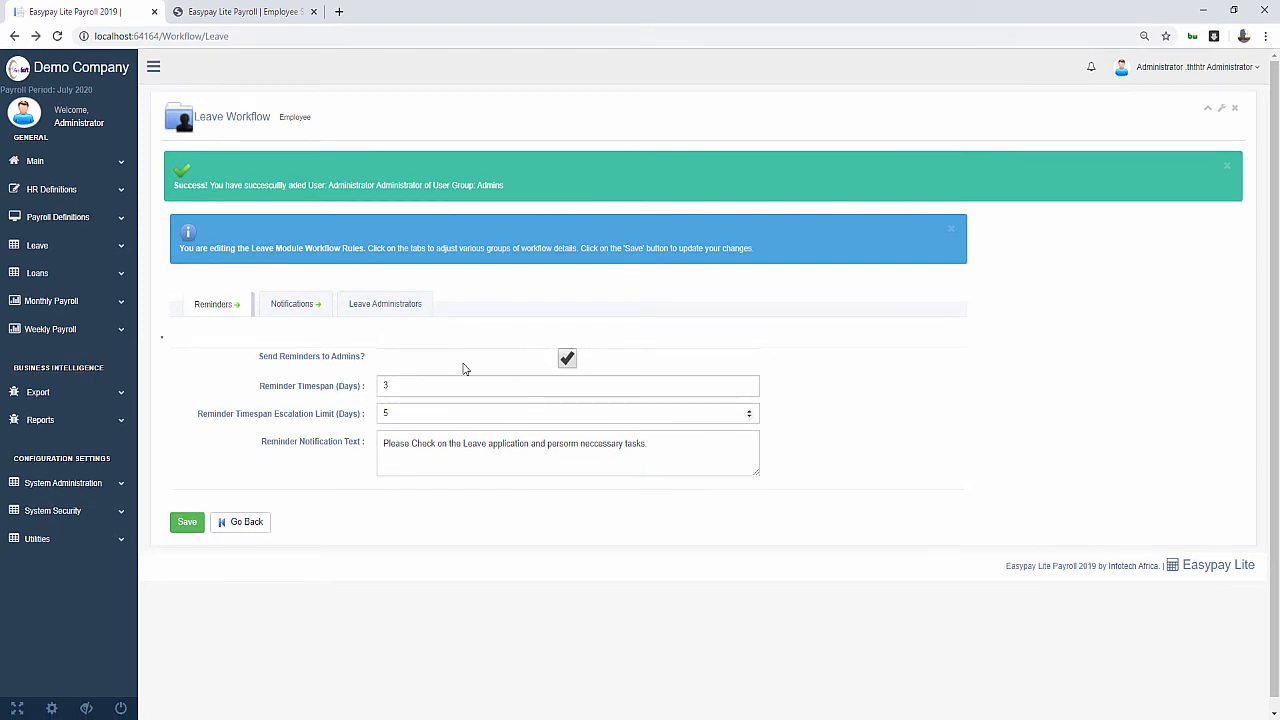
Search payroll parameters for 'leav' and open Leave Travel Allowance Paid for editing
left_click(62, 217)
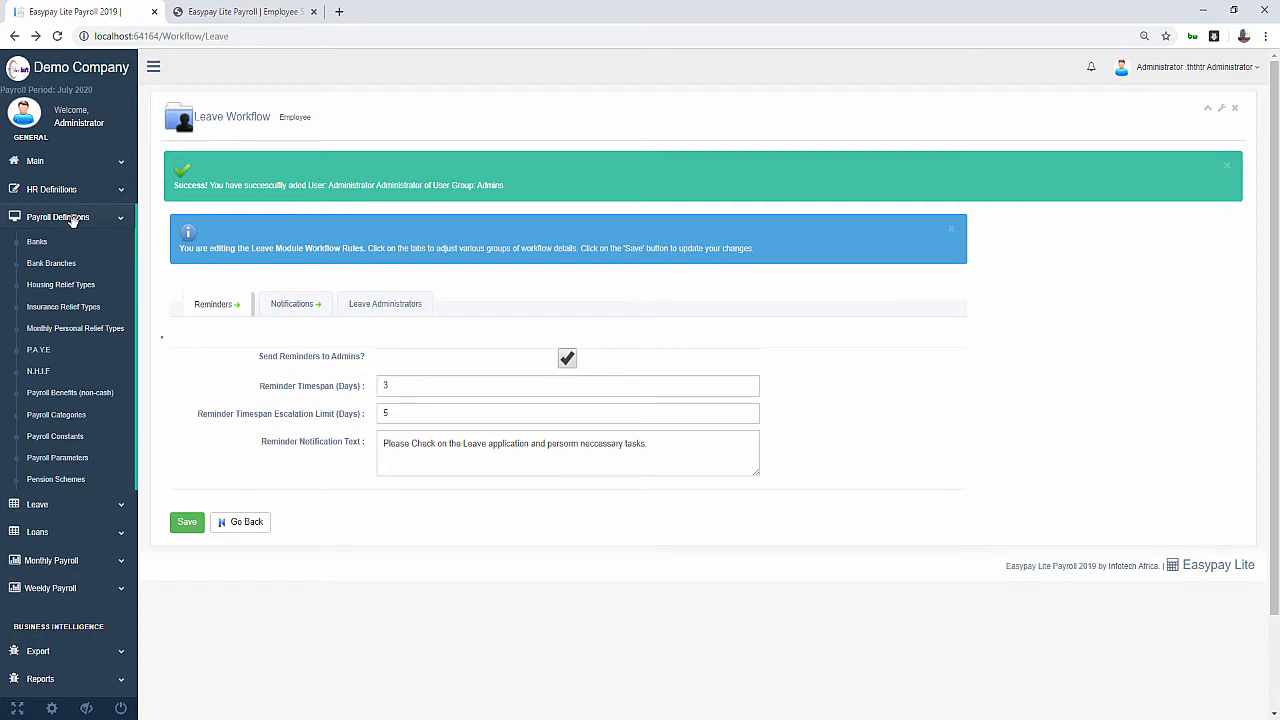
left_click(42, 462)
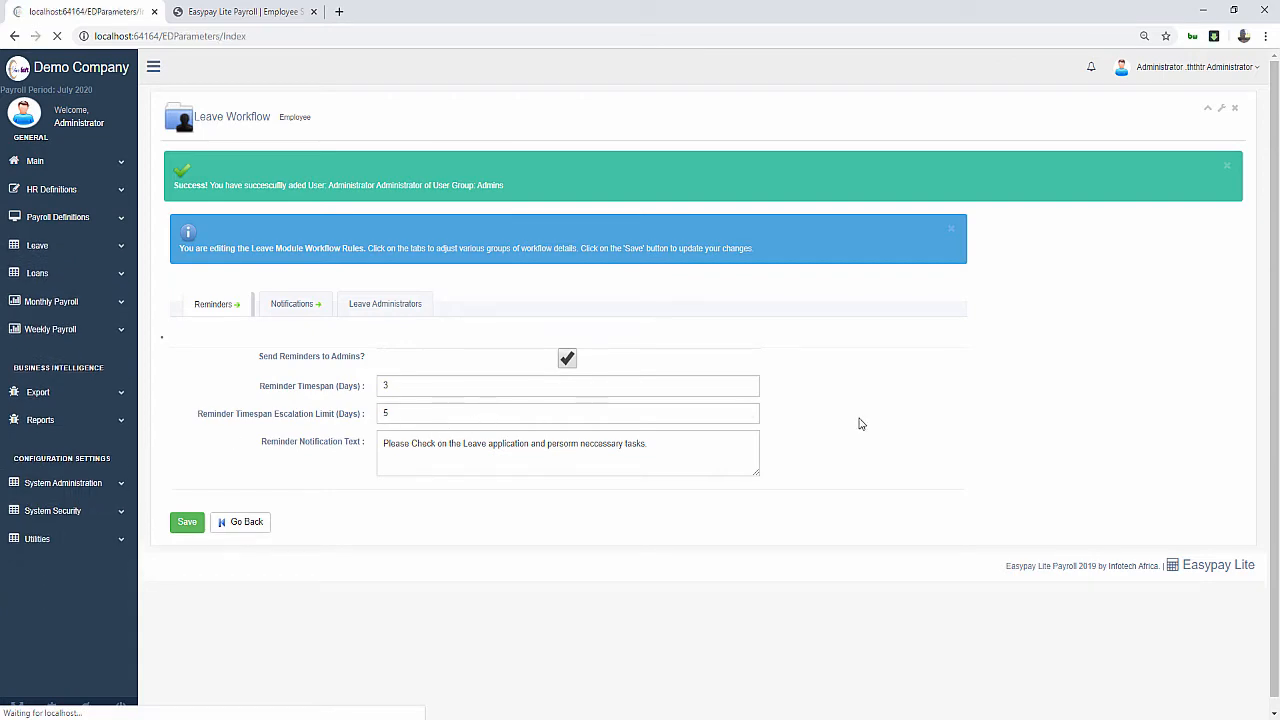
scroll(400, 431, "down", 1)
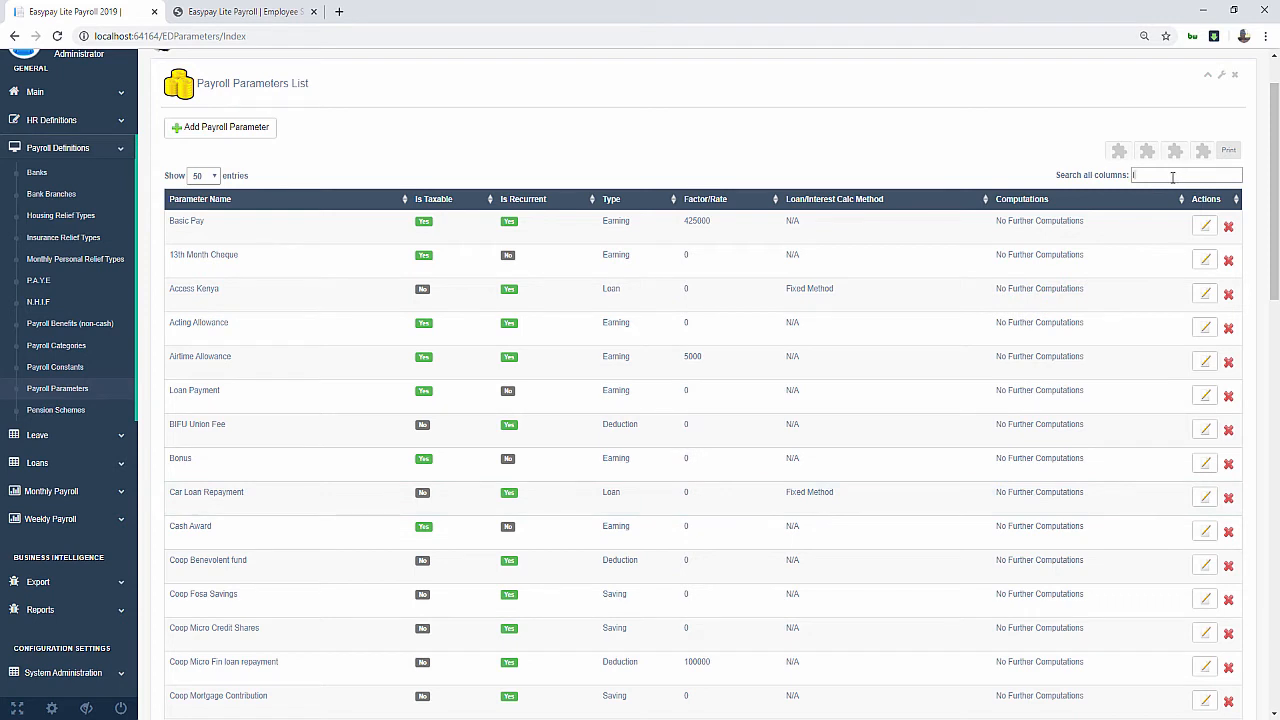
left_click(1172, 177)
type("leave")
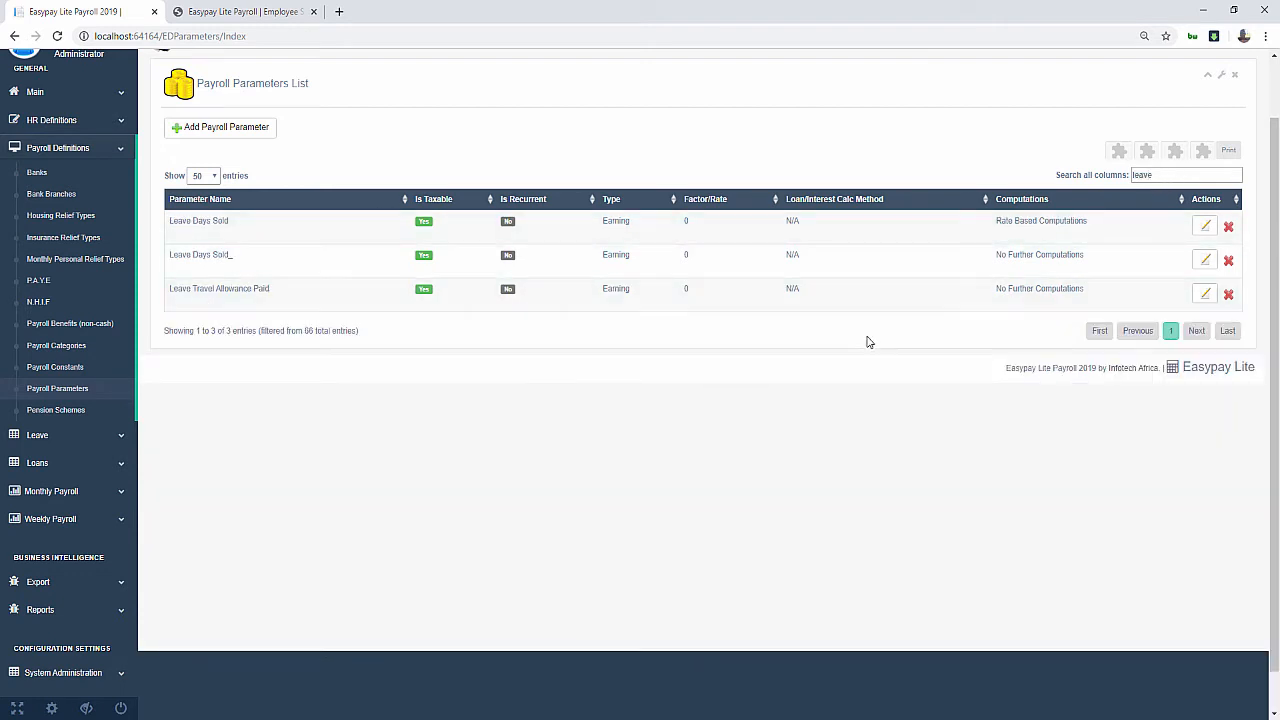
left_click(1205, 297)
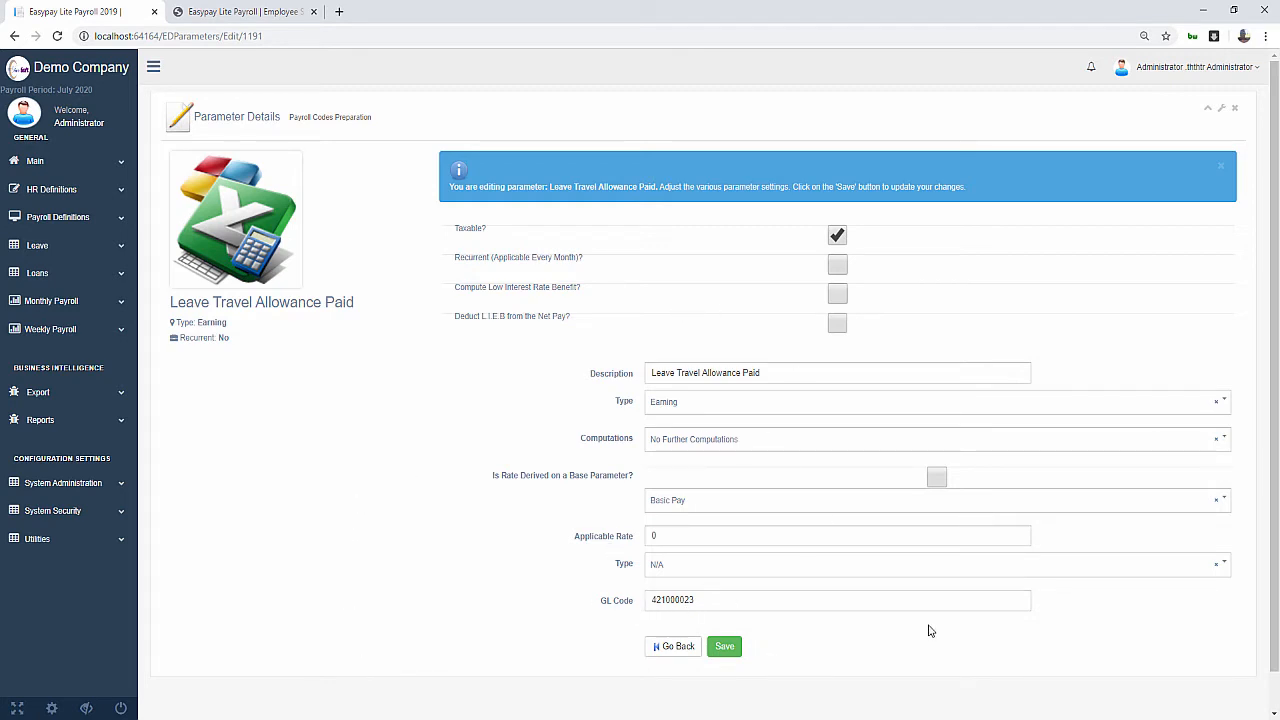
Remove 'Travel' from the description, keep type Earning, and save the parameter
double_click(696, 599)
left_click(544, 579)
mouse_move(678, 372)
left_mouse_down()
mouse_move(748, 374)
mouse_move(697, 372)
left_mouse_up()
key("BackSpace")
left_click(777, 410)
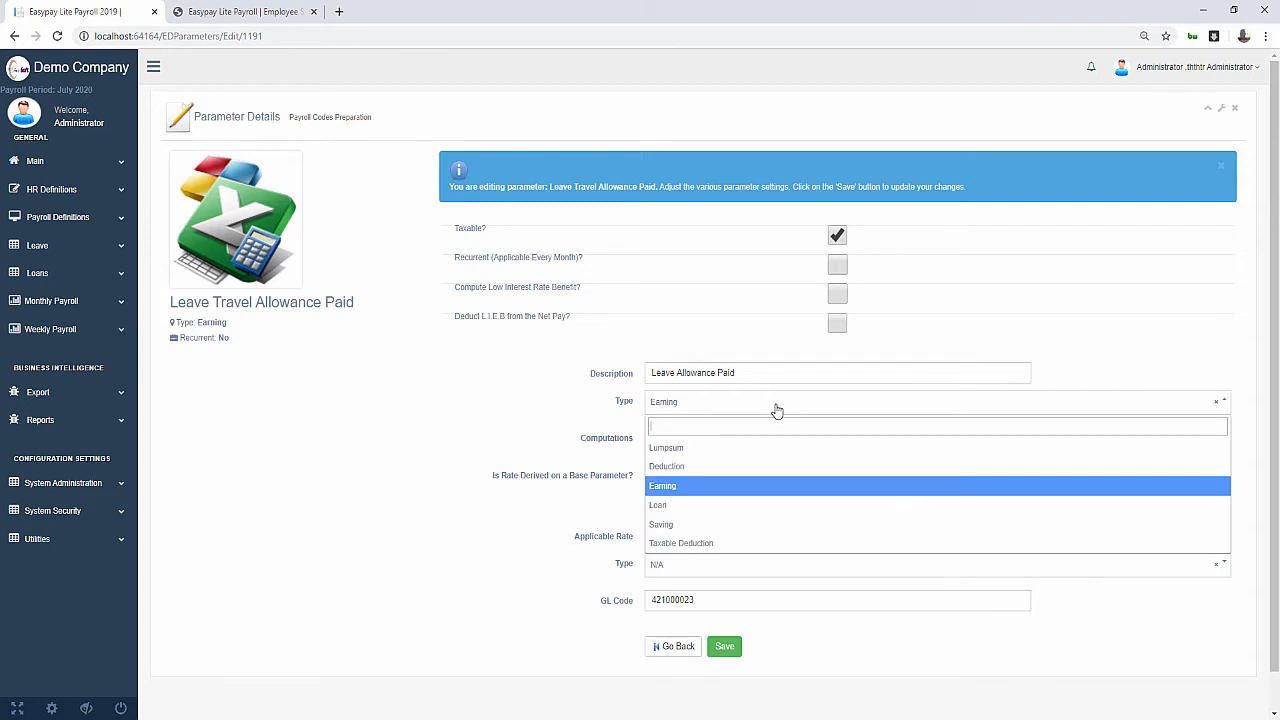
left_click(417, 498)
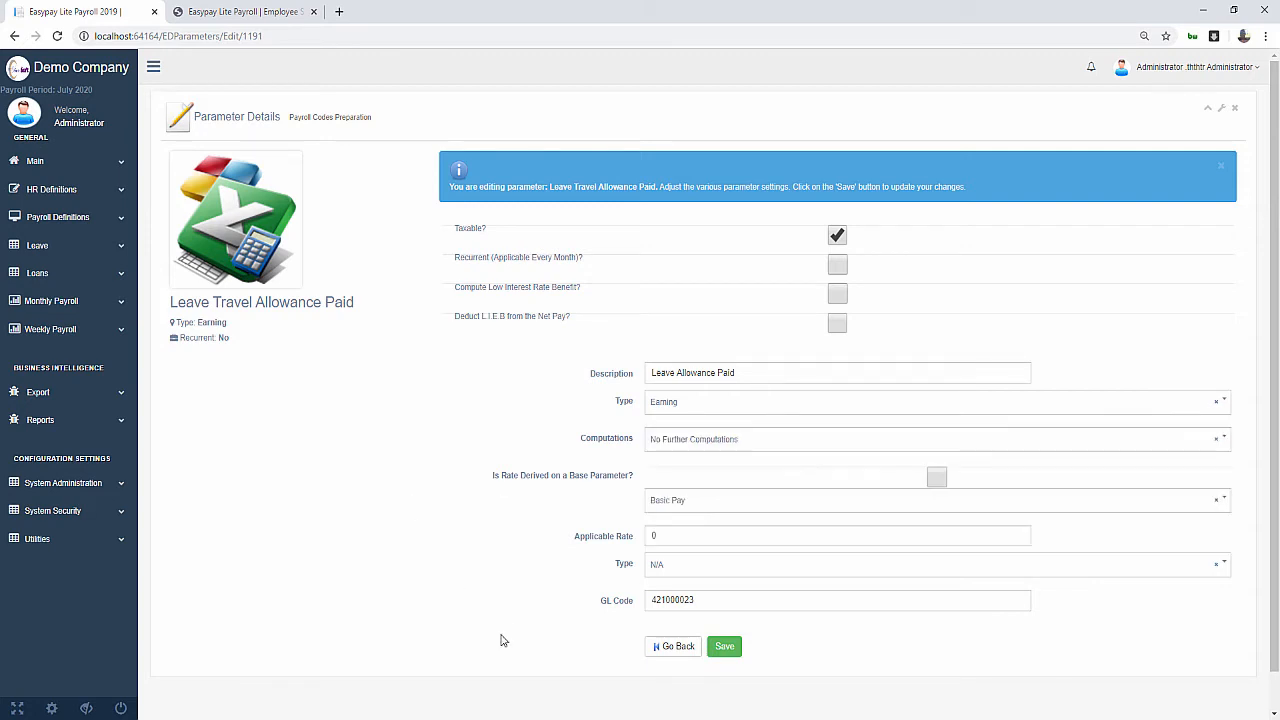
left_click(724, 648)
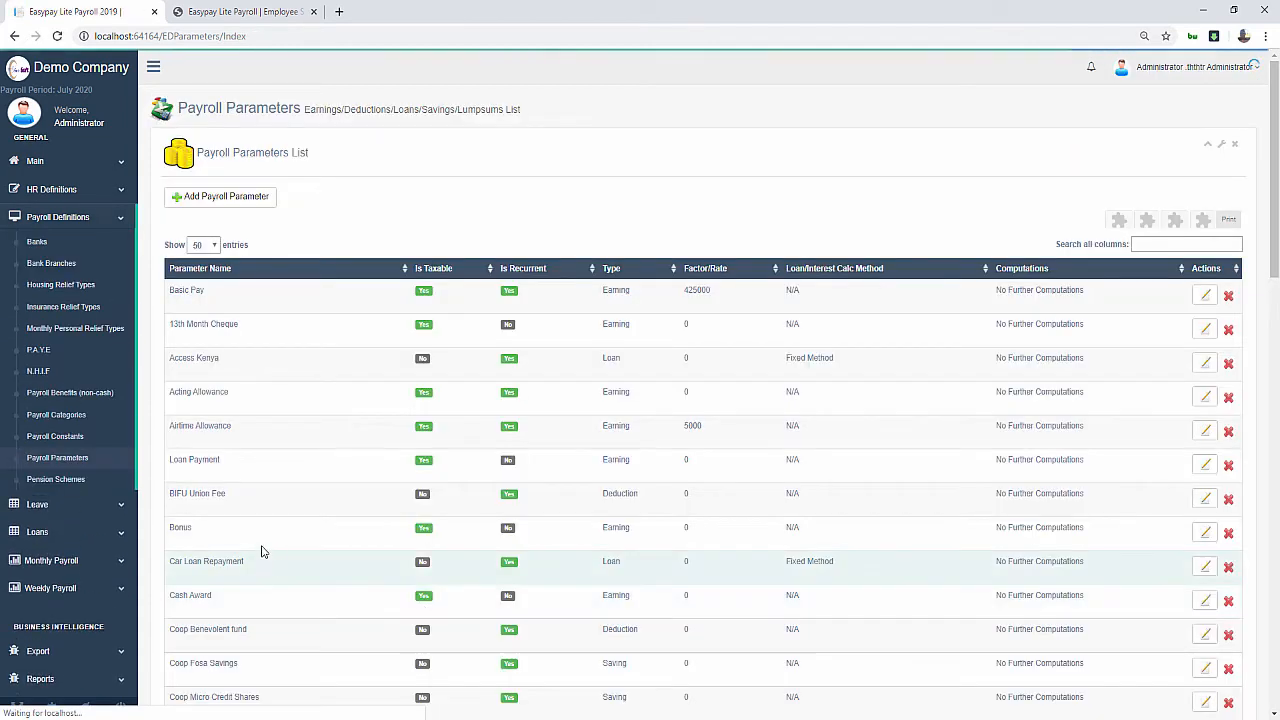
left_click(73, 219)
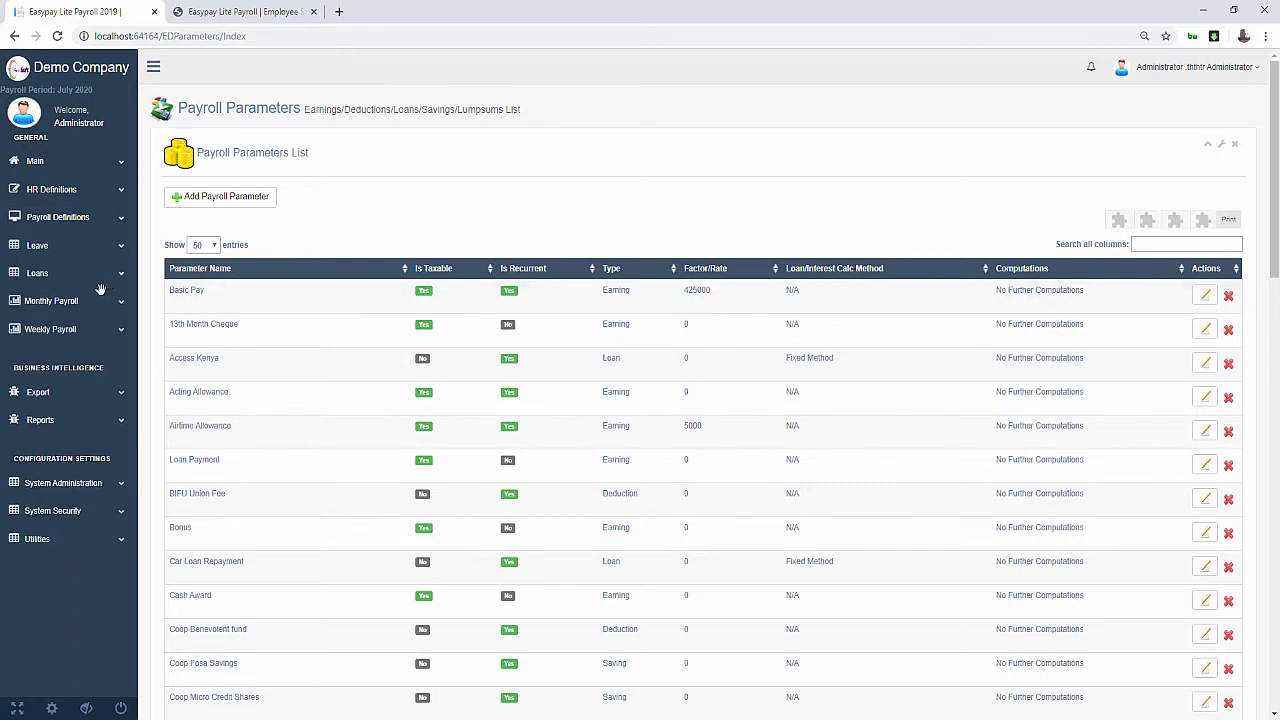
left_click(76, 302)
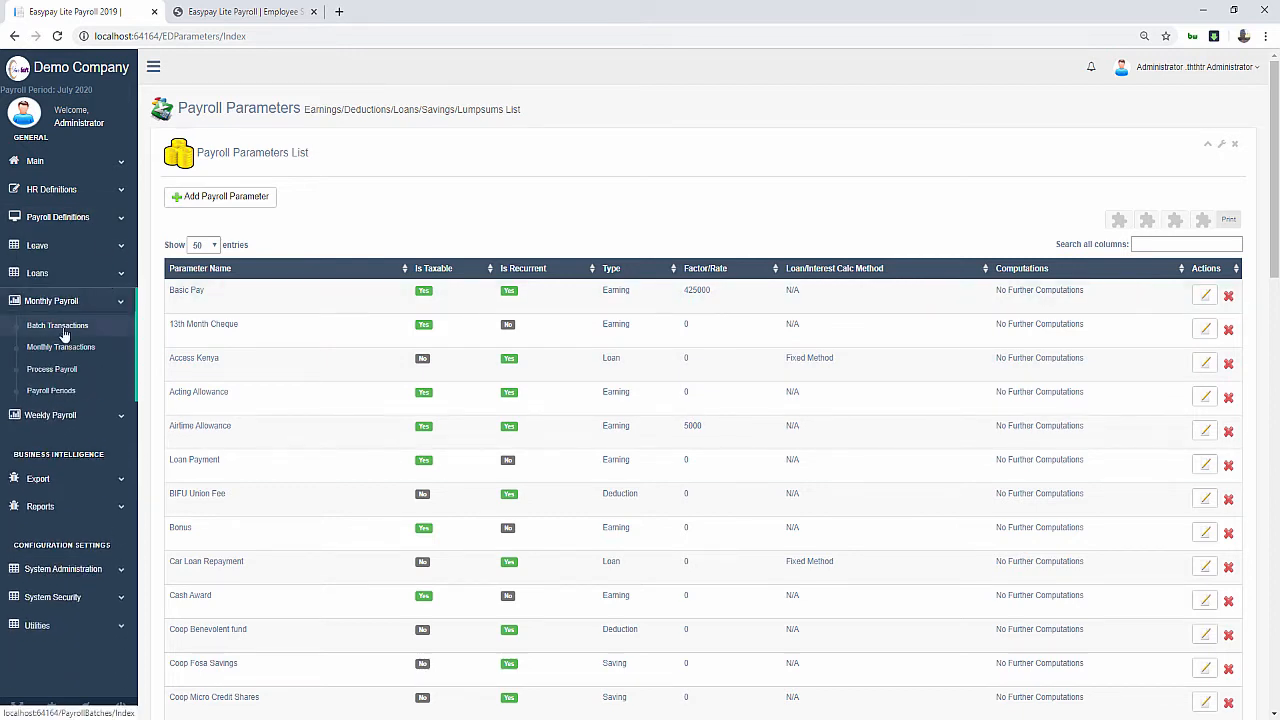
left_click(82, 79)
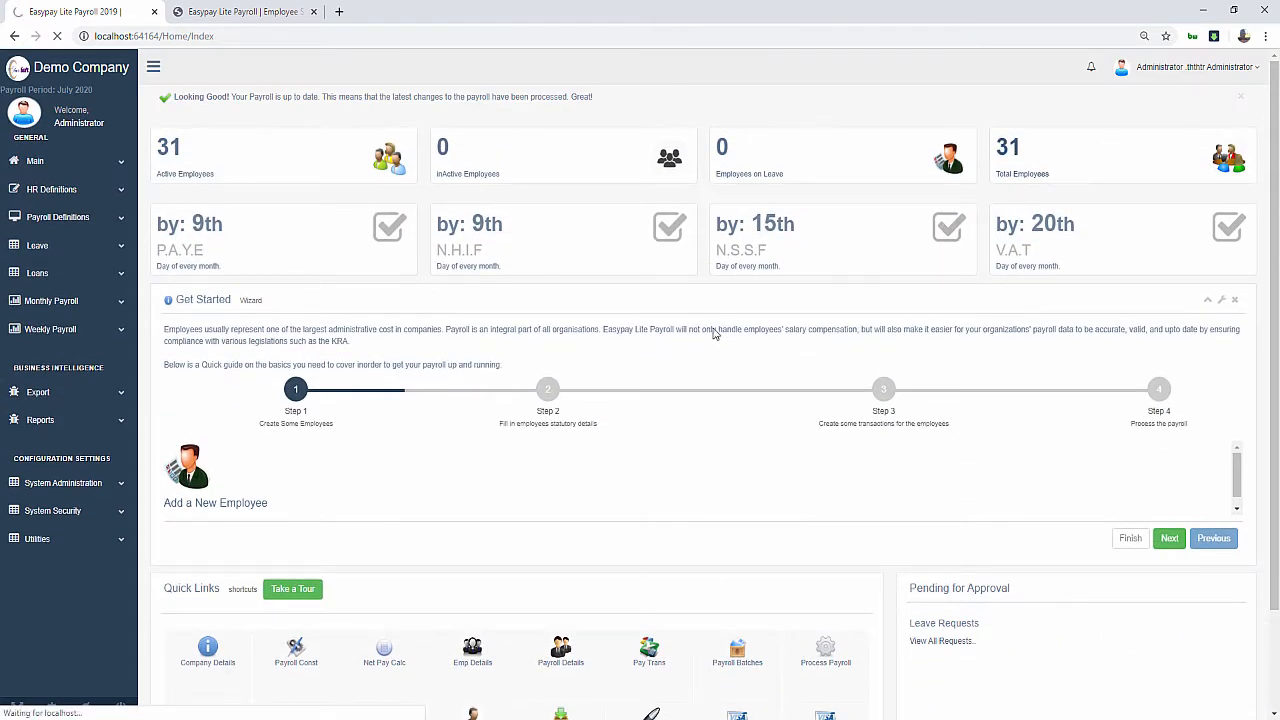
left_click(424, 430)
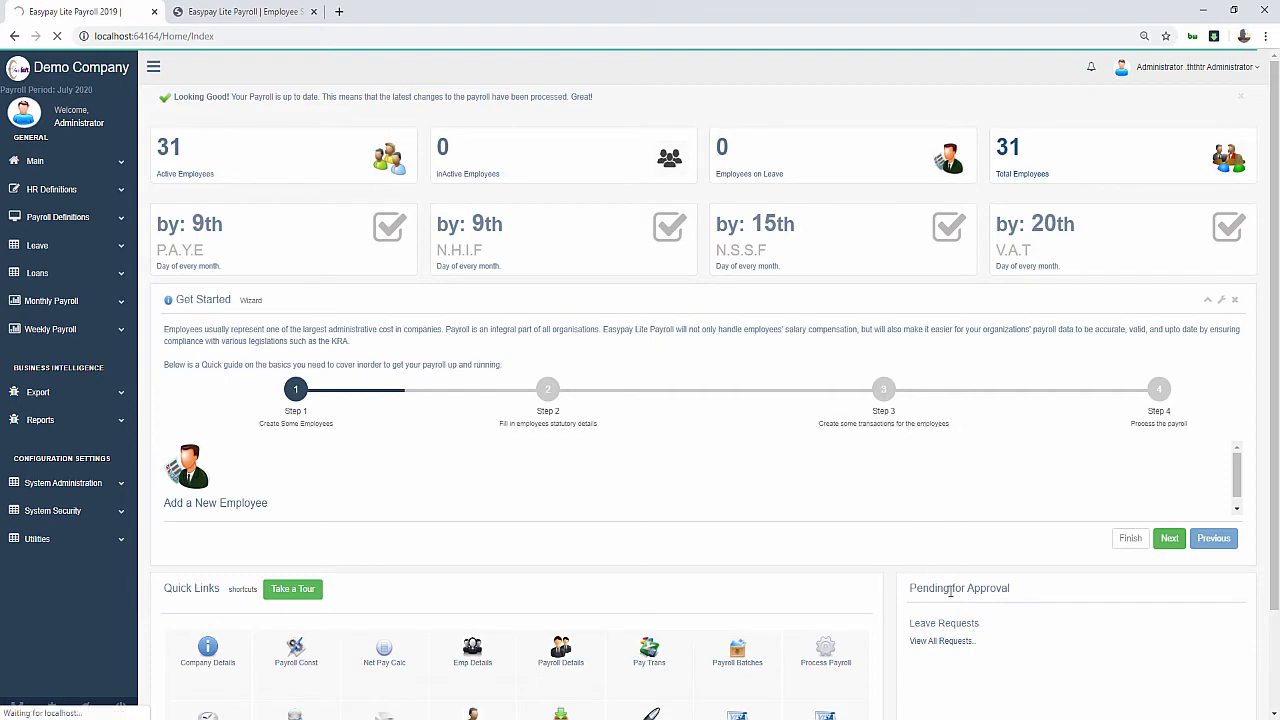
left_click(1236, 160)
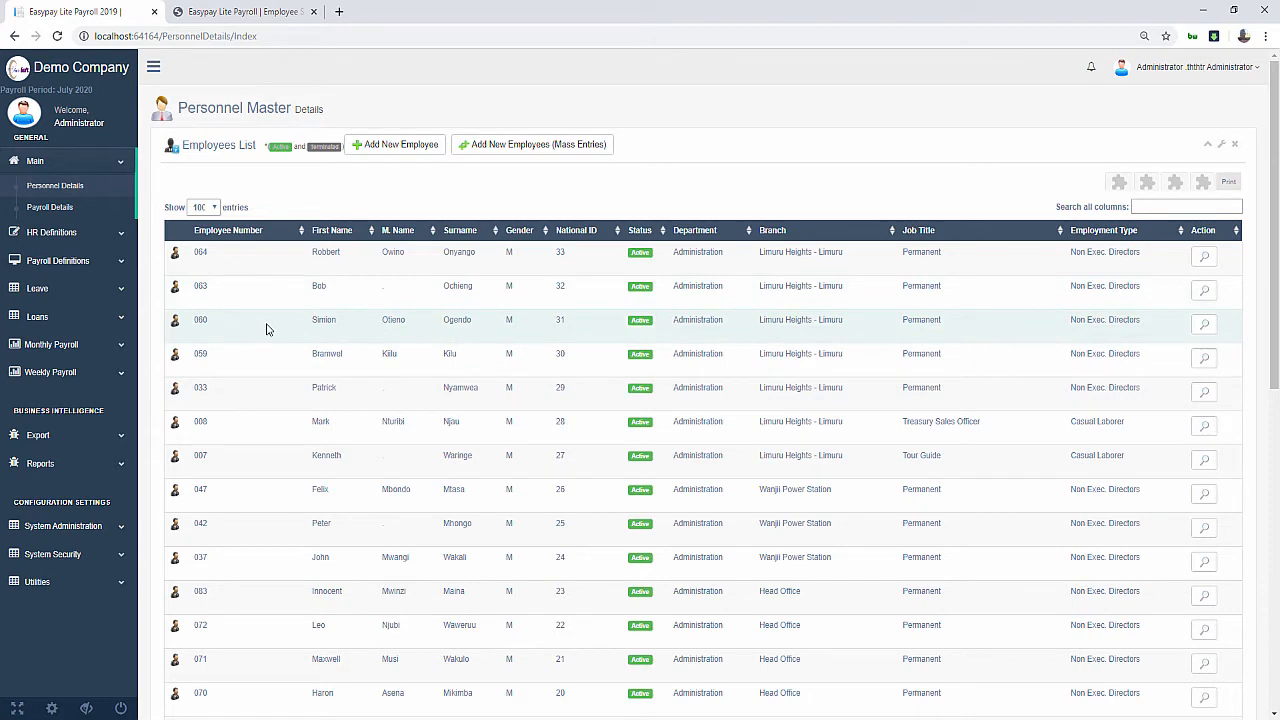
left_click_drag(344, 322, 311, 322)
left_click(389, 330)
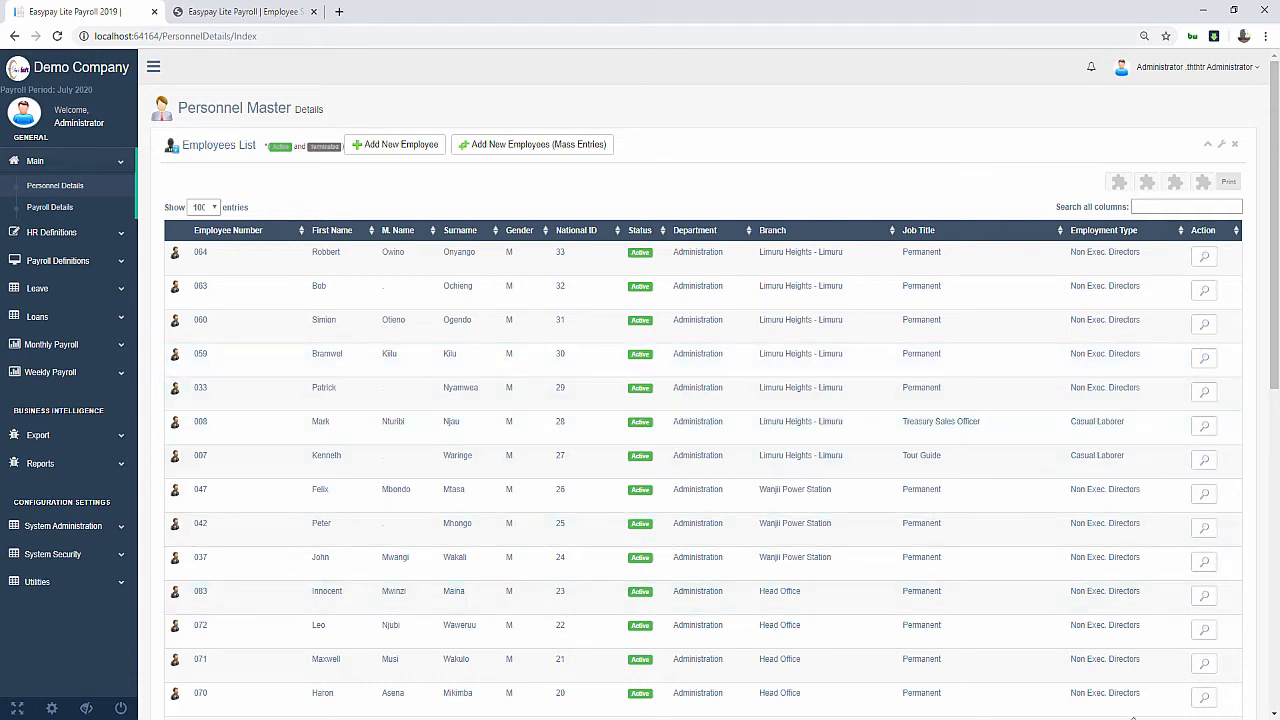
Log into the self-service portal with the employee's number as username and the saved password
left_click(243, 12)
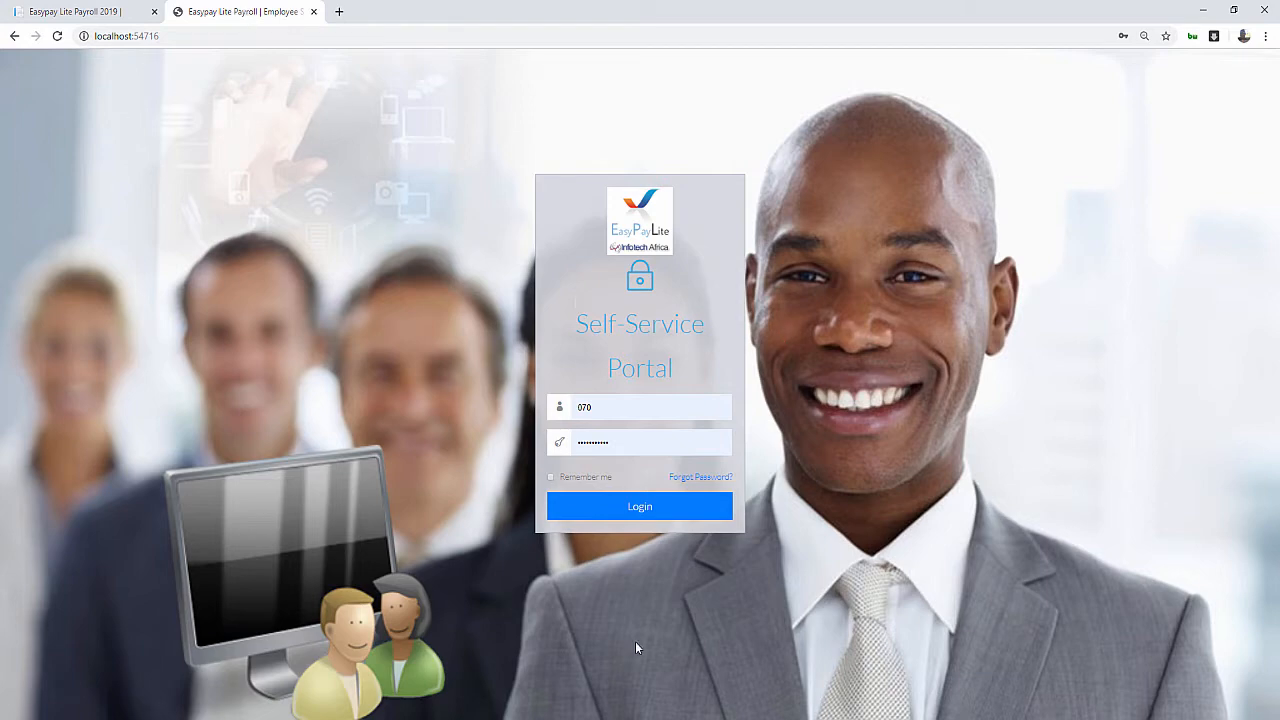
left_click(607, 404)
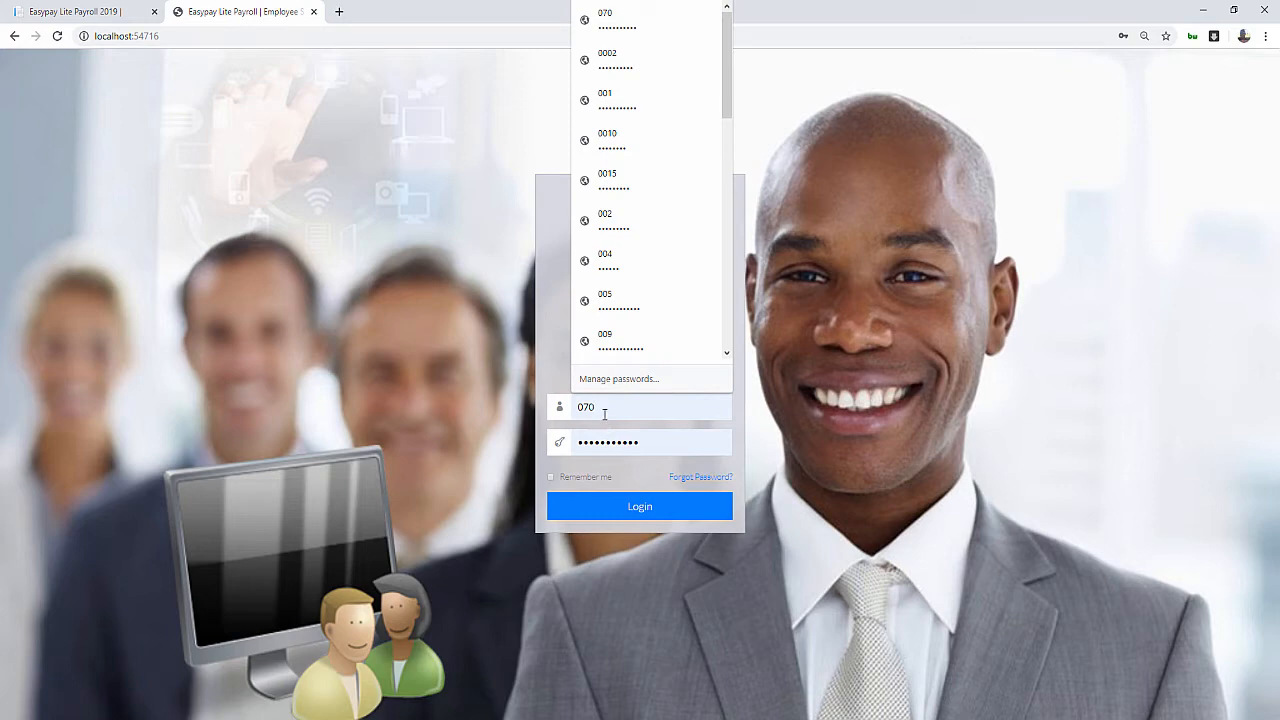
key("BackSpace")
key("BackSpace")
type("60")
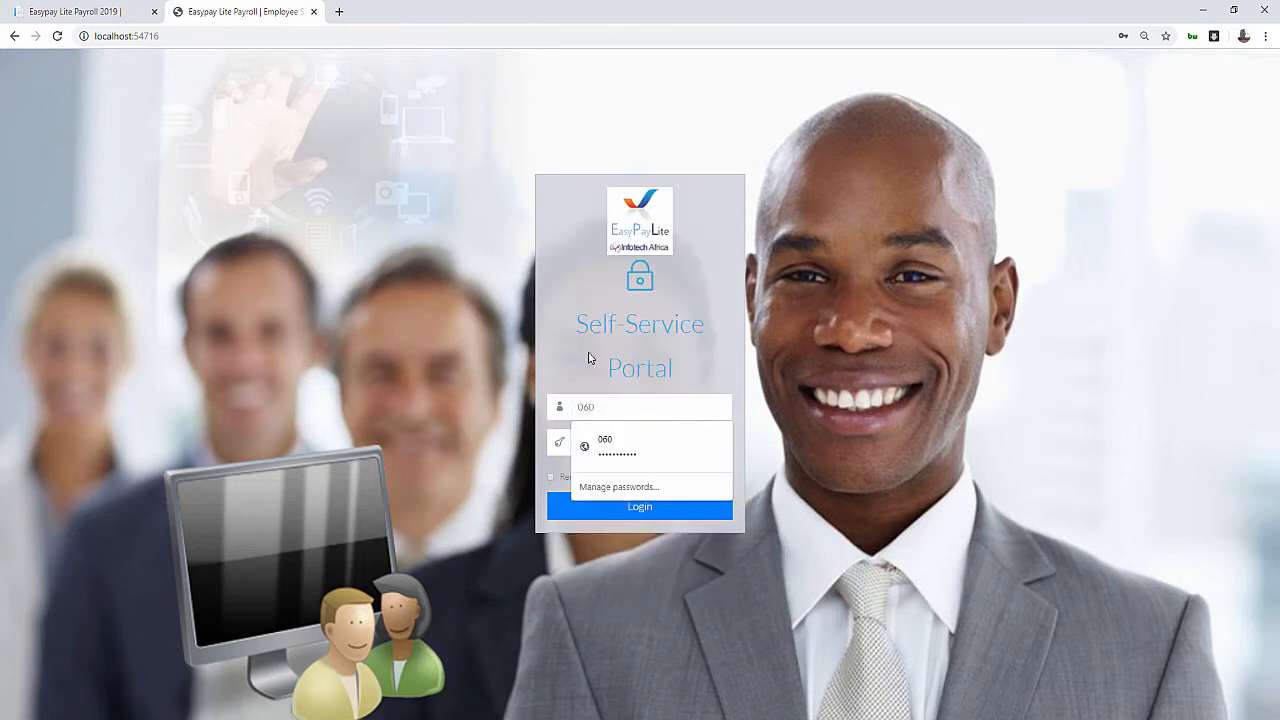
left_click(648, 456)
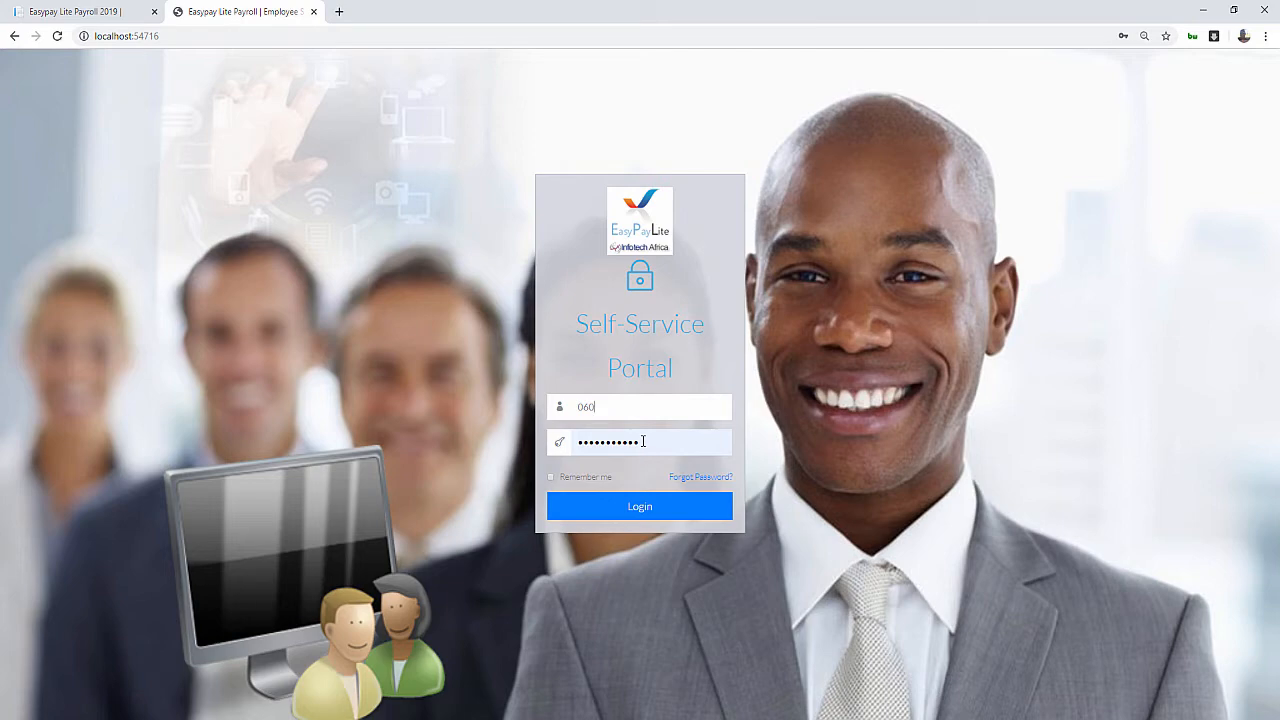
left_click(662, 513)
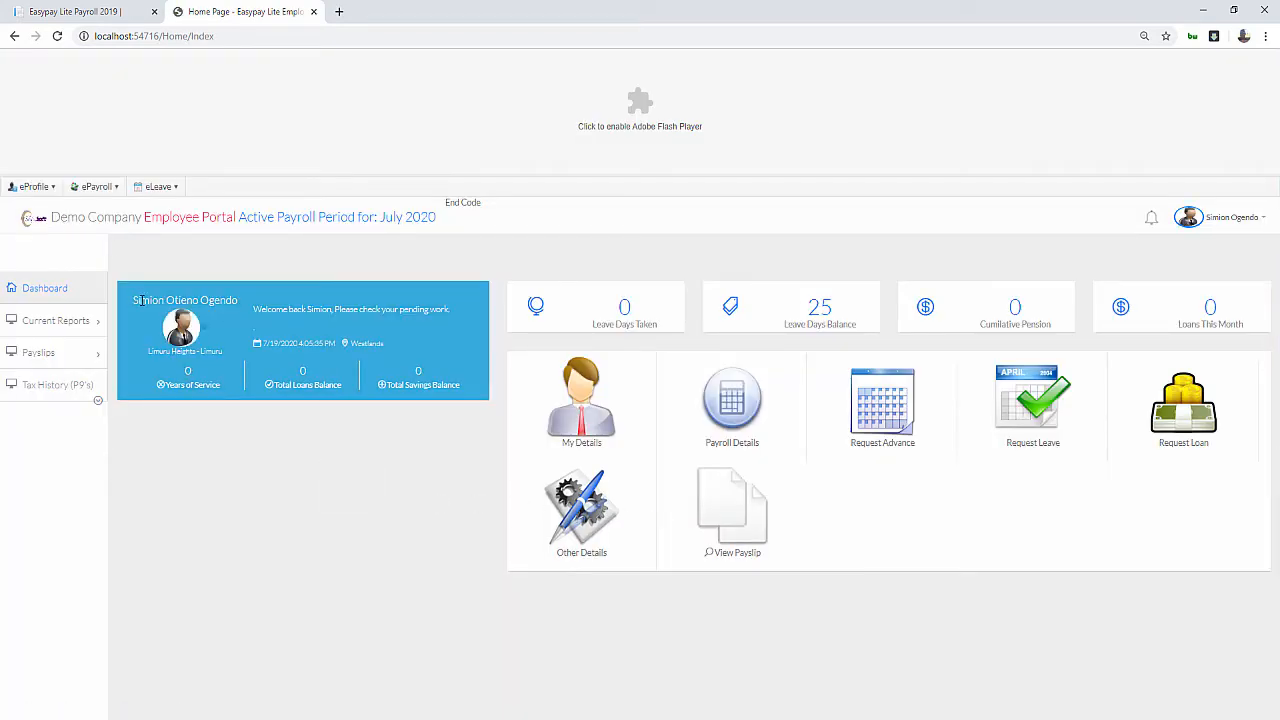
Allow Flash for the portal and open the Request Leave form
left_click_drag(141, 301, 270, 310)
left_click(261, 483)
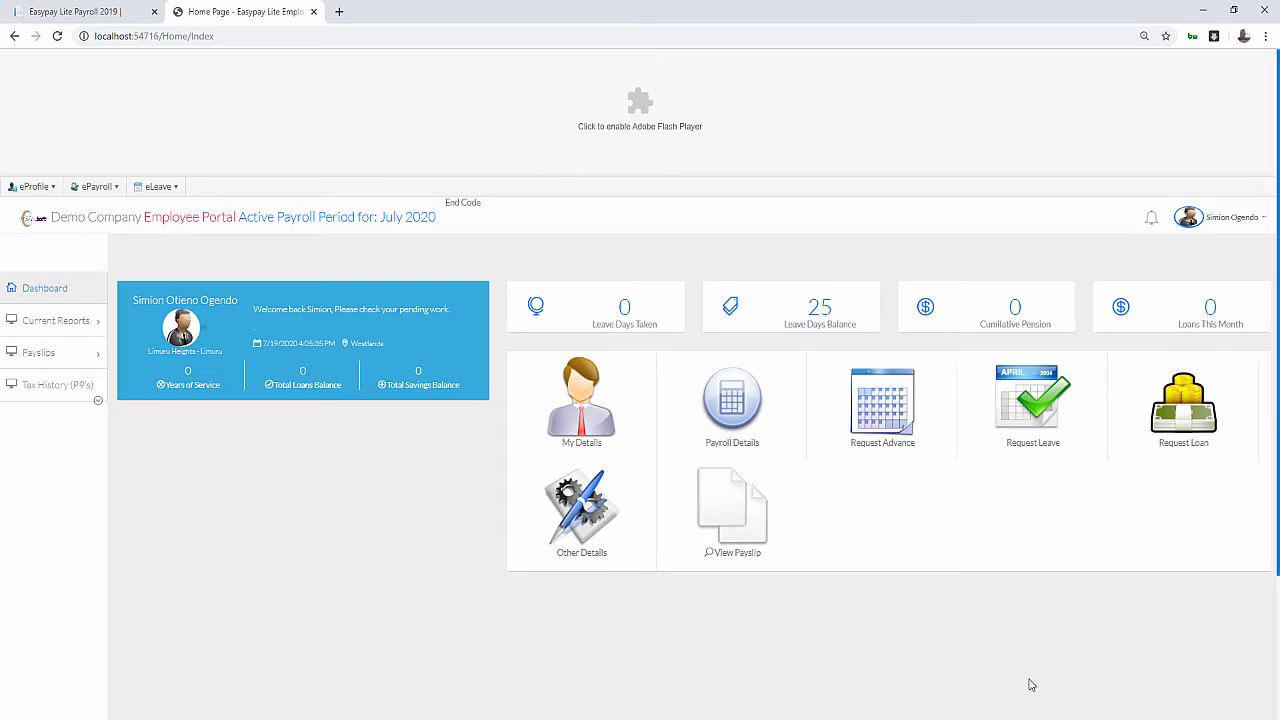
left_click(692, 115)
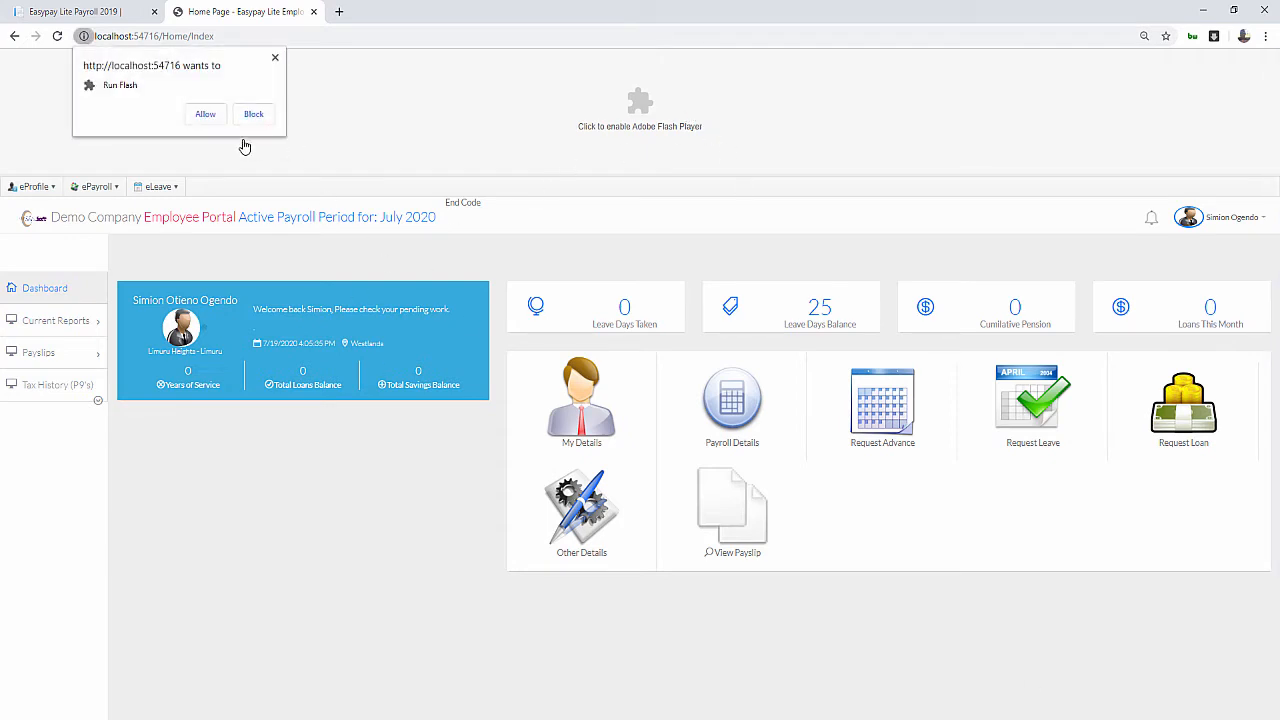
left_click(205, 114)
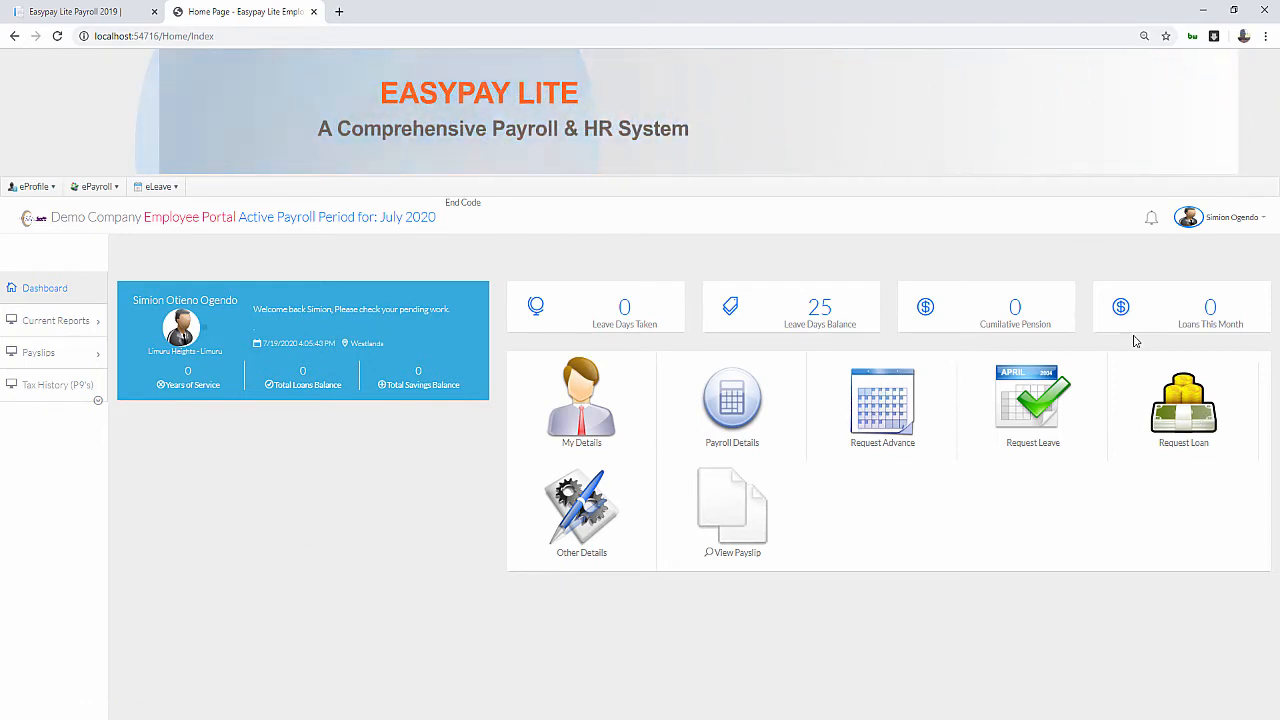
left_click(1028, 398)
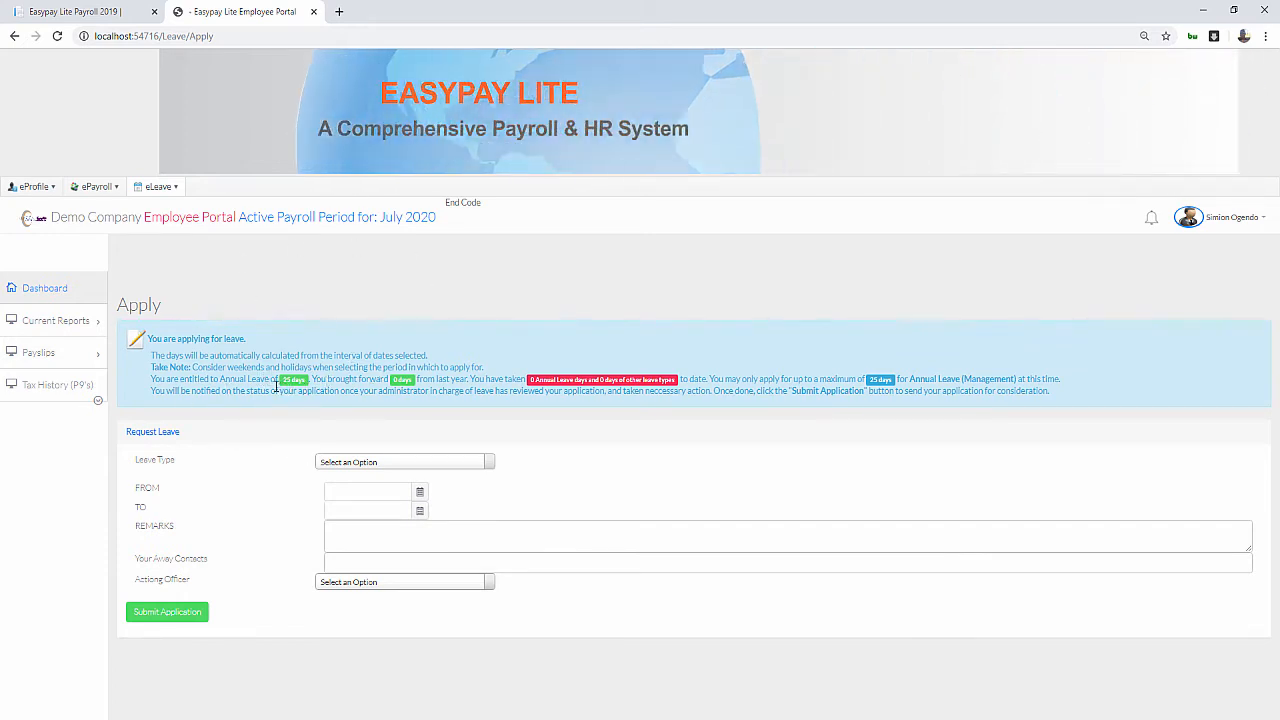
Review the 25-day Annual Leave (Management) entitlement details and open the Leave Type list
left_click_drag(171, 376, 186, 380)
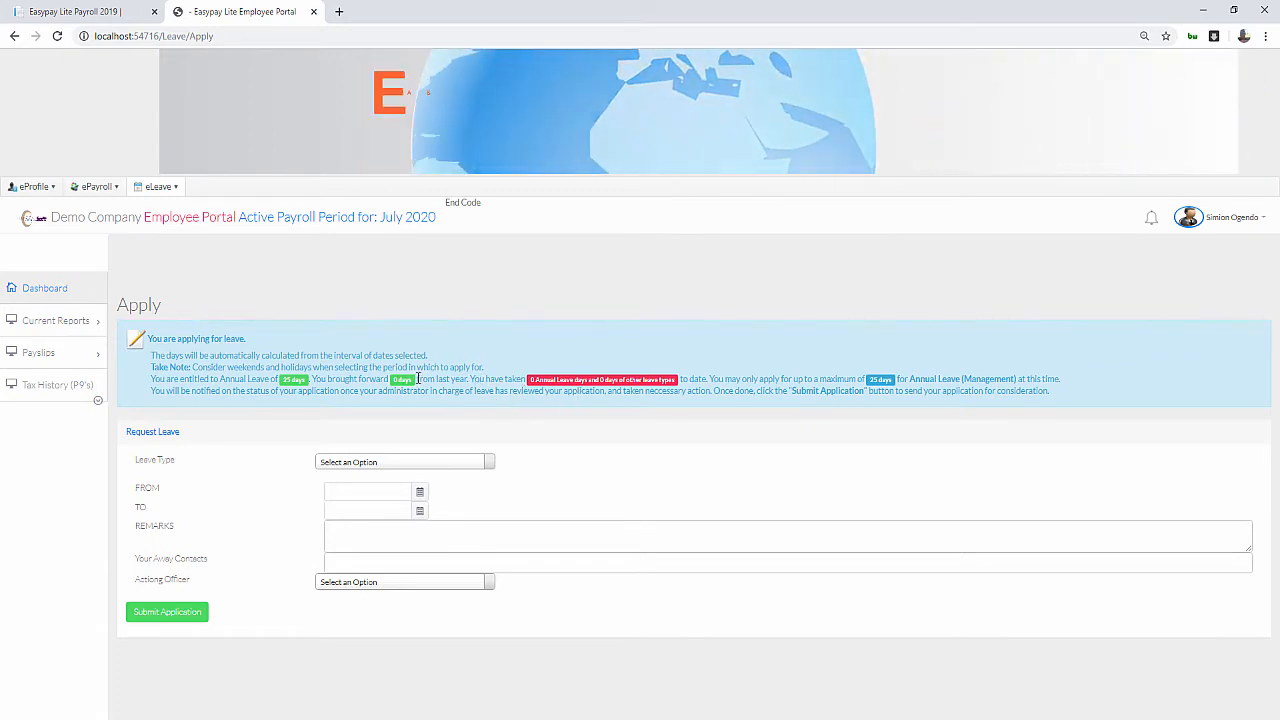
left_click_drag(410, 380, 385, 380)
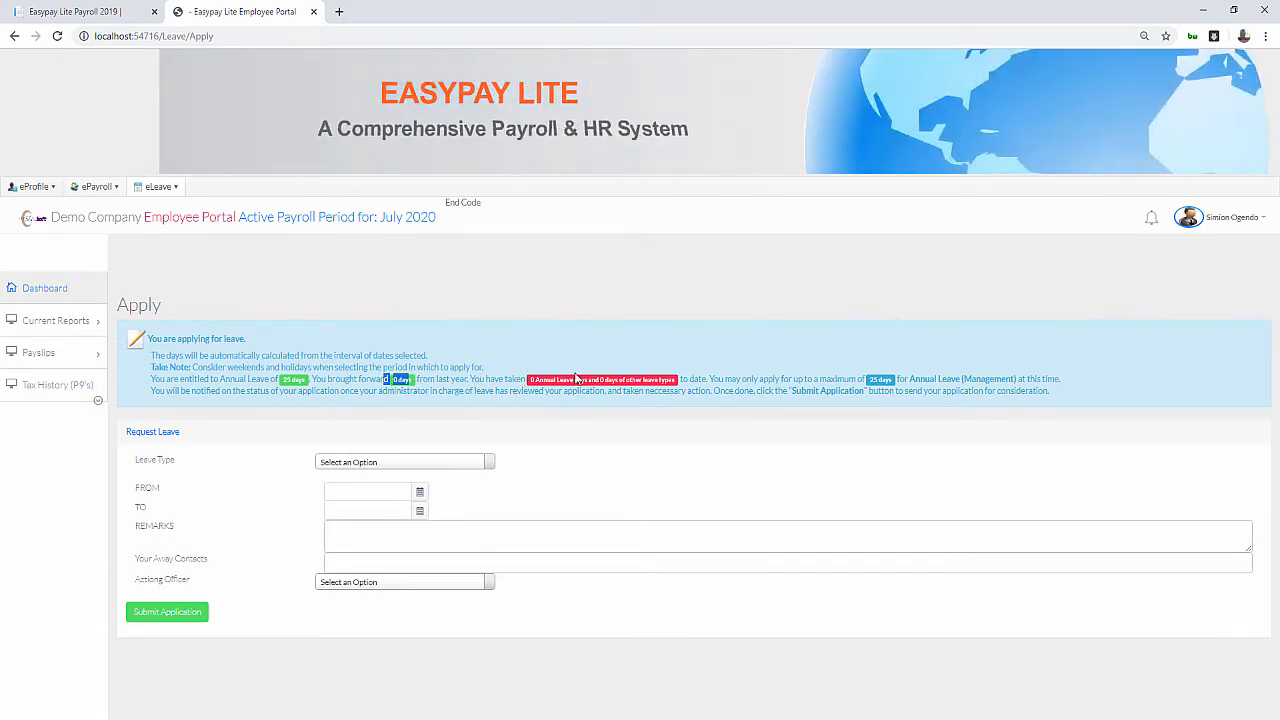
left_click_drag(535, 378, 590, 381)
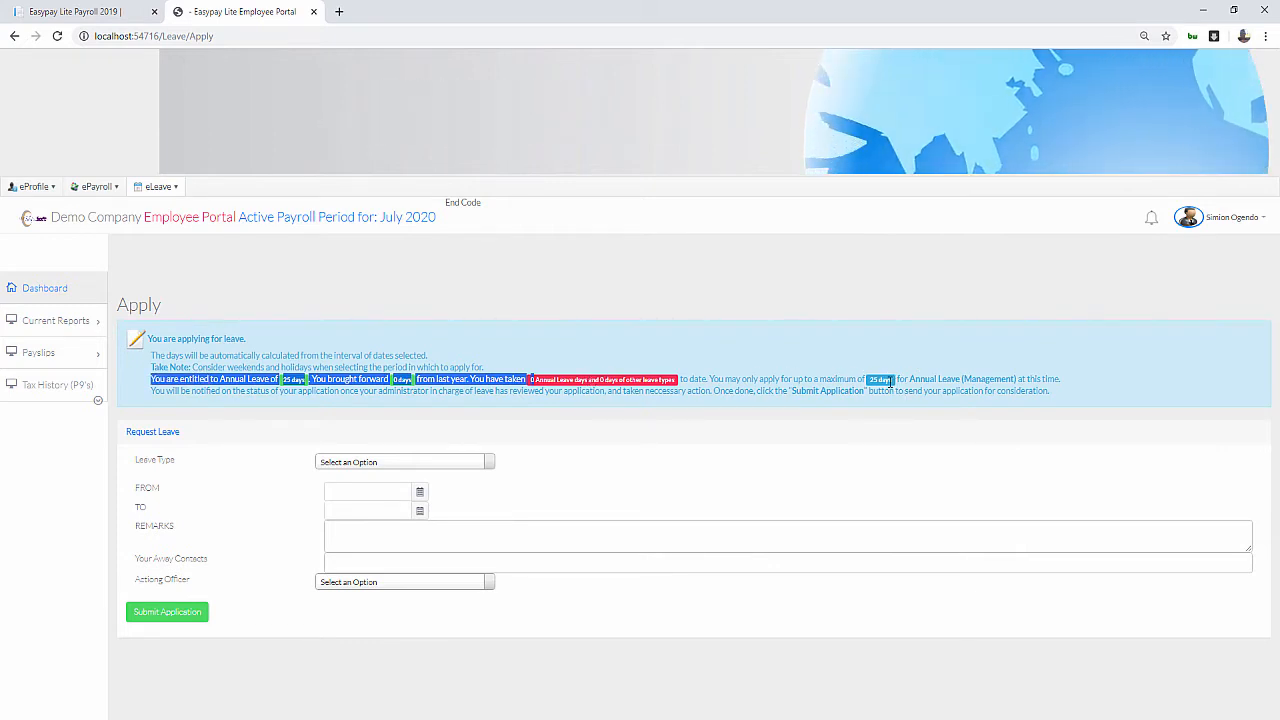
left_click(851, 387)
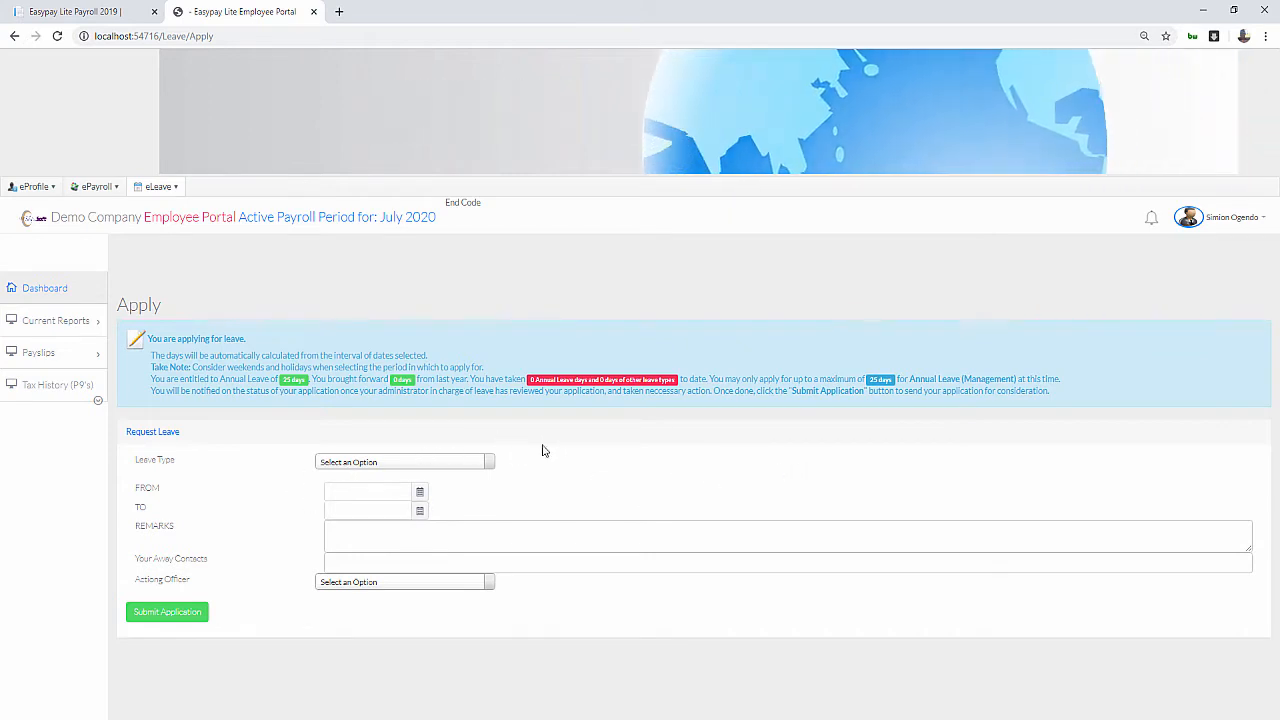
left_click(483, 463)
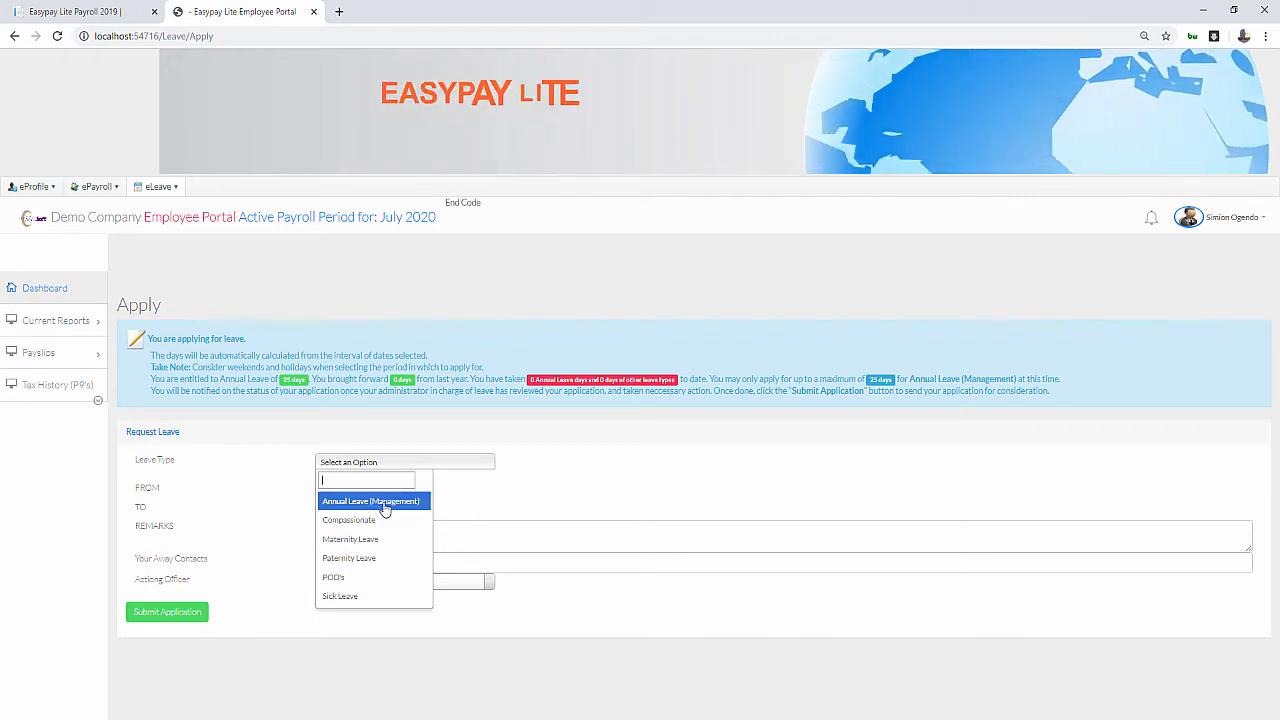
Choose Annual Leave (Management) from 1 July 2020 to 8 October 2020
left_click(423, 502)
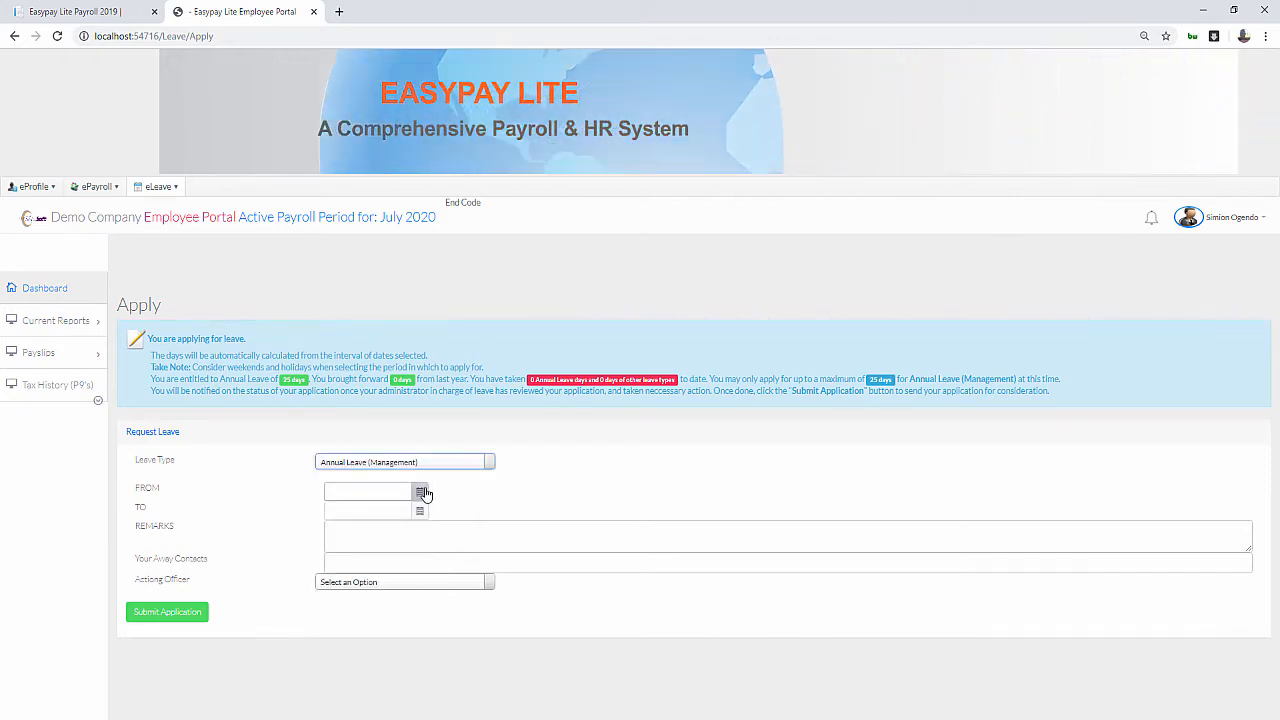
left_click(419, 491)
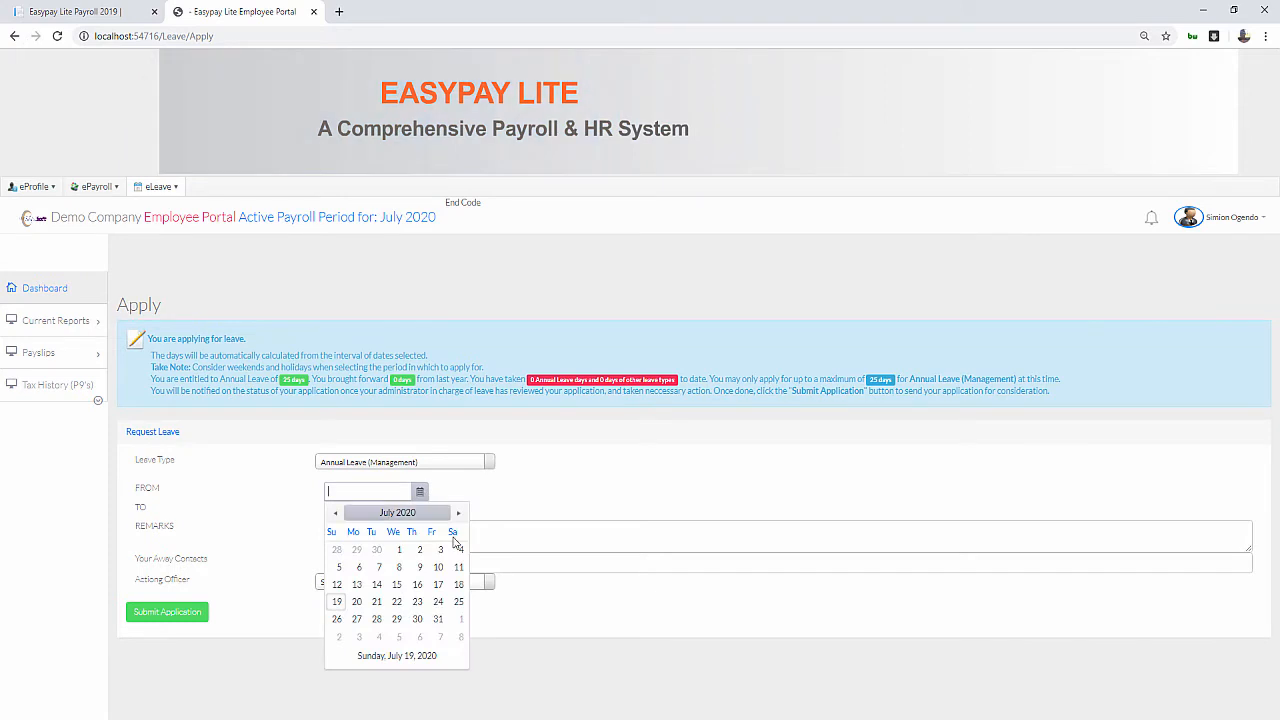
left_click(399, 550)
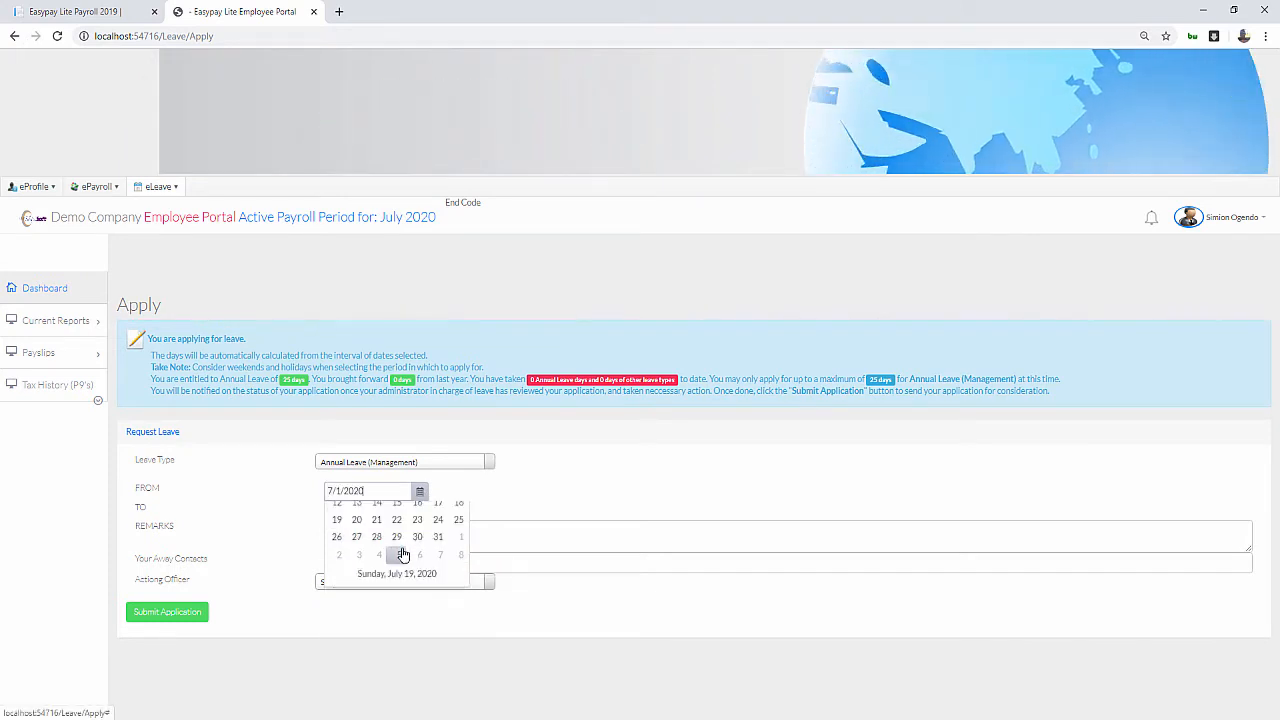
left_click(419, 510)
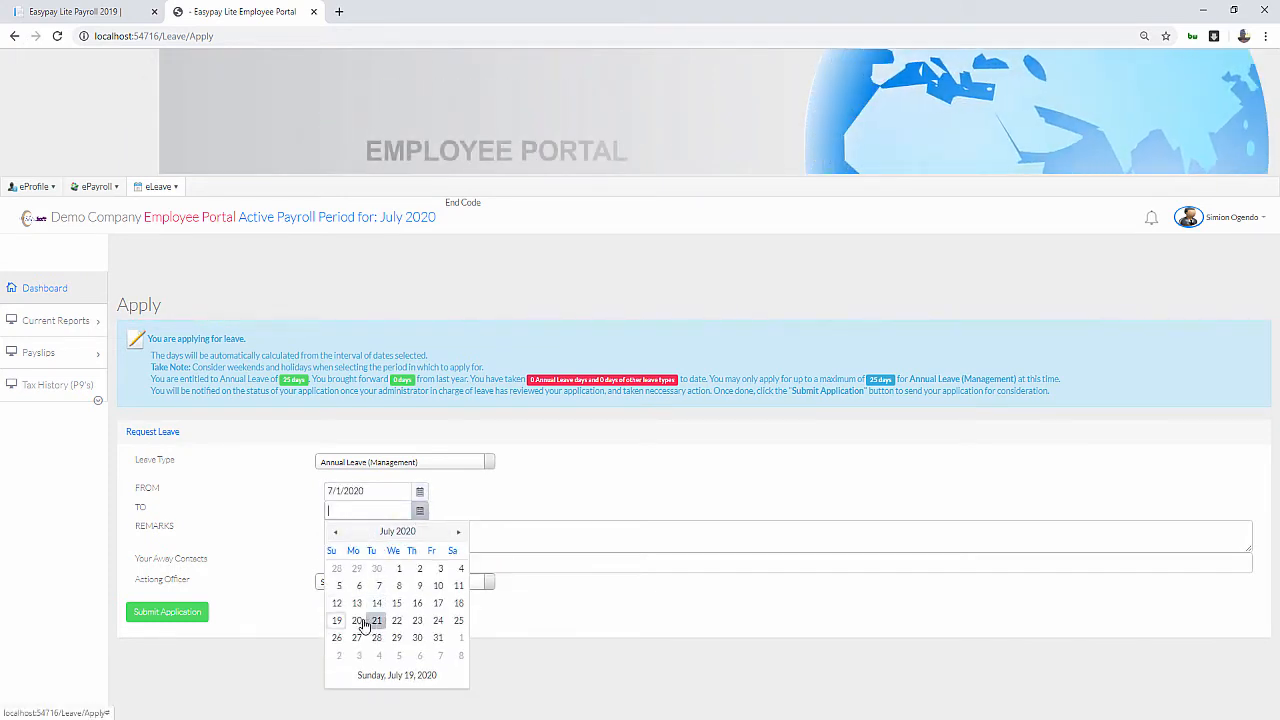
left_click(357, 620)
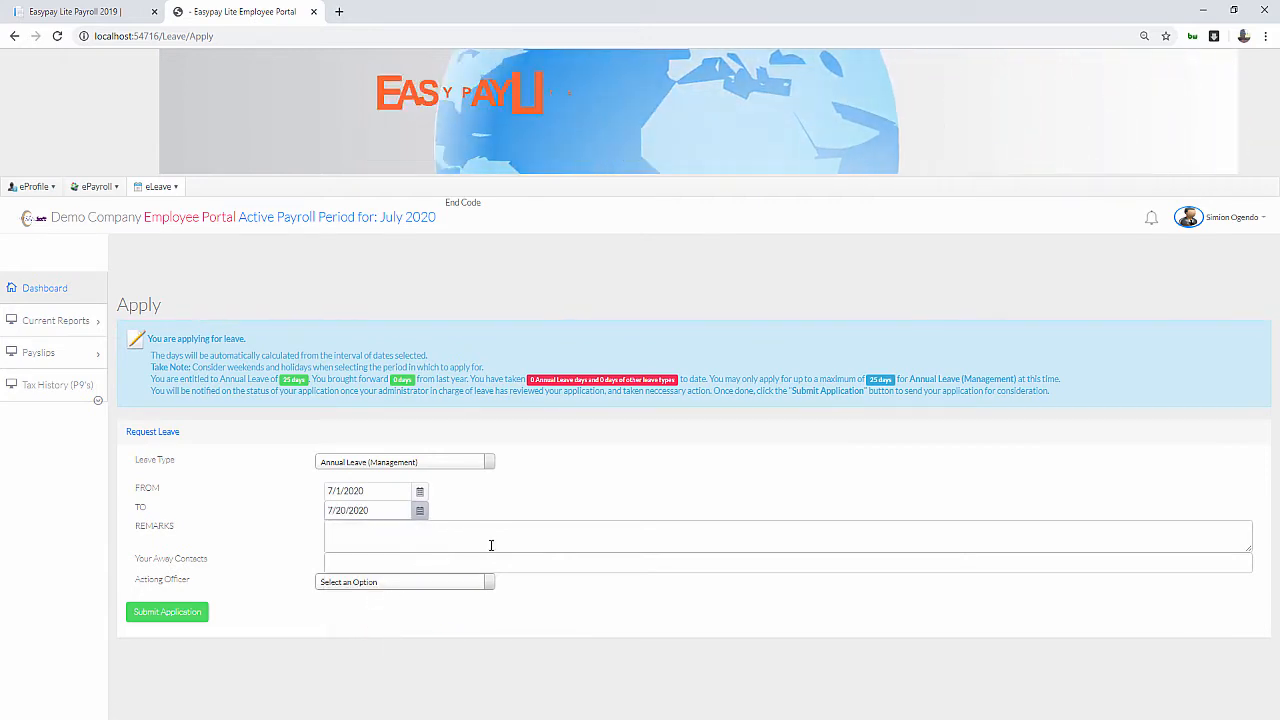
left_click(421, 514)
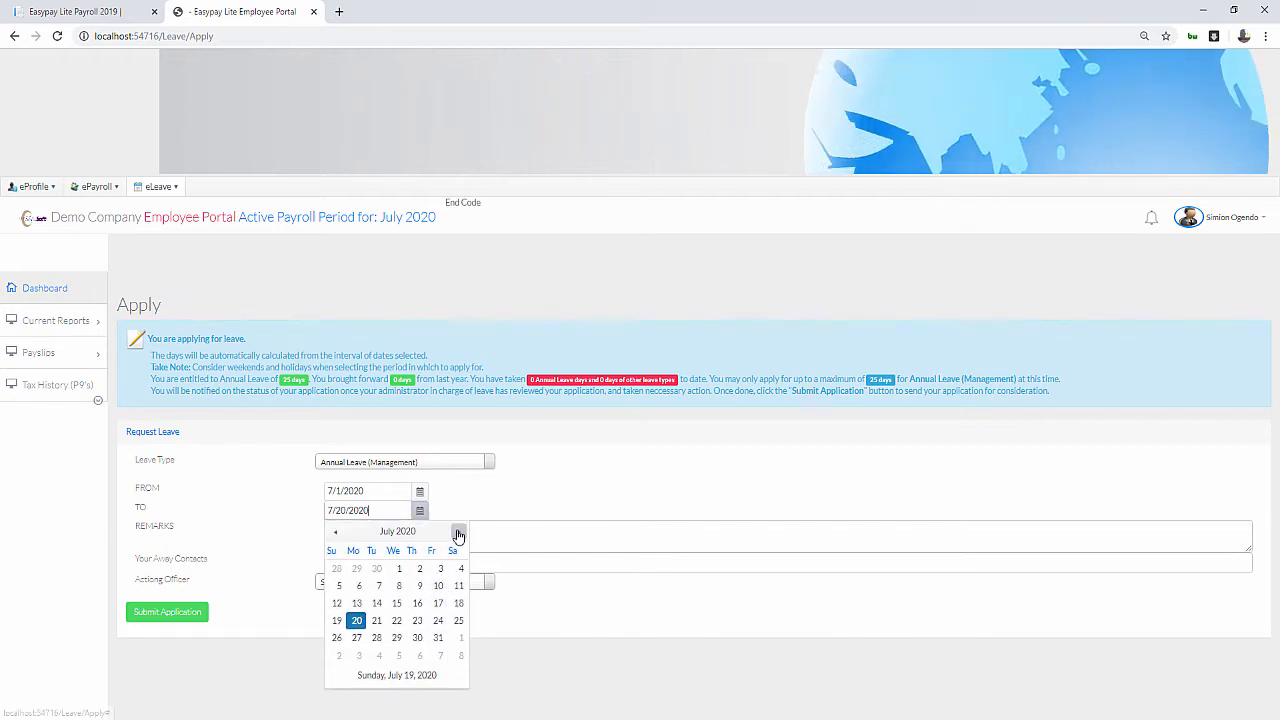
left_click(458, 533)
left_click(458, 533)
left_click(417, 655)
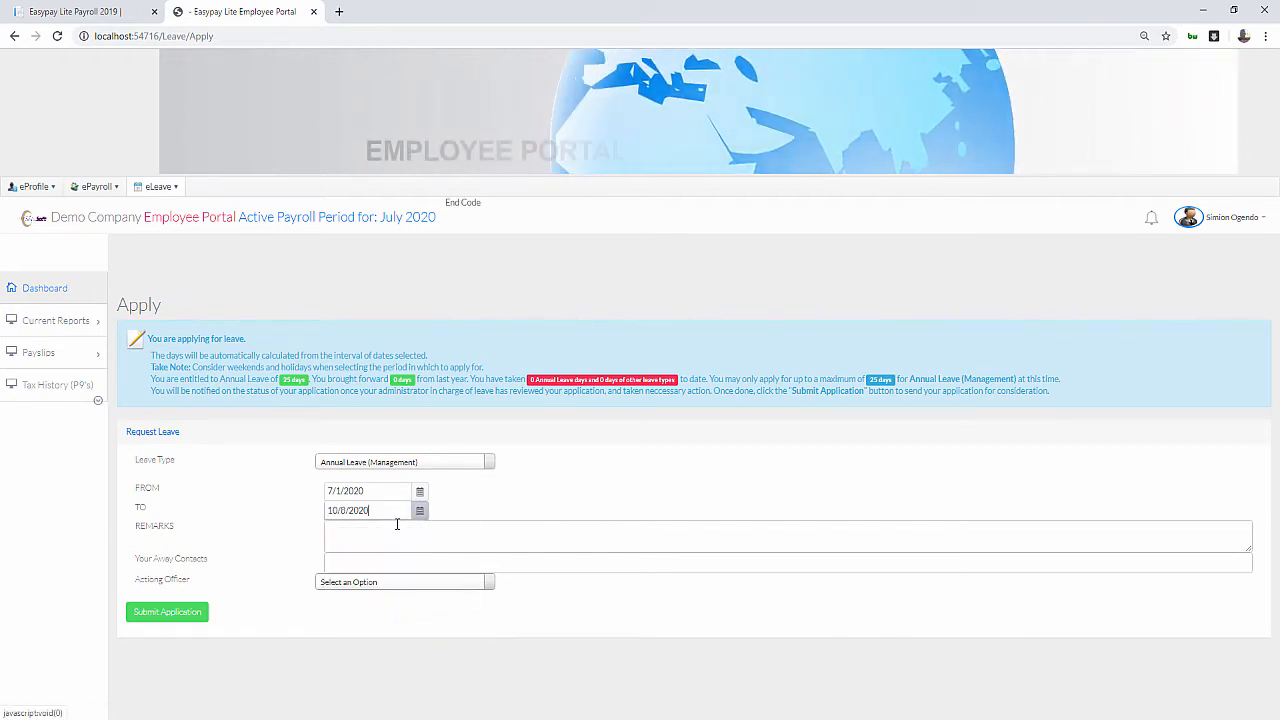
Add remarks 'Annual', an away contact number and an acting officer, then submit
left_click(398, 527)
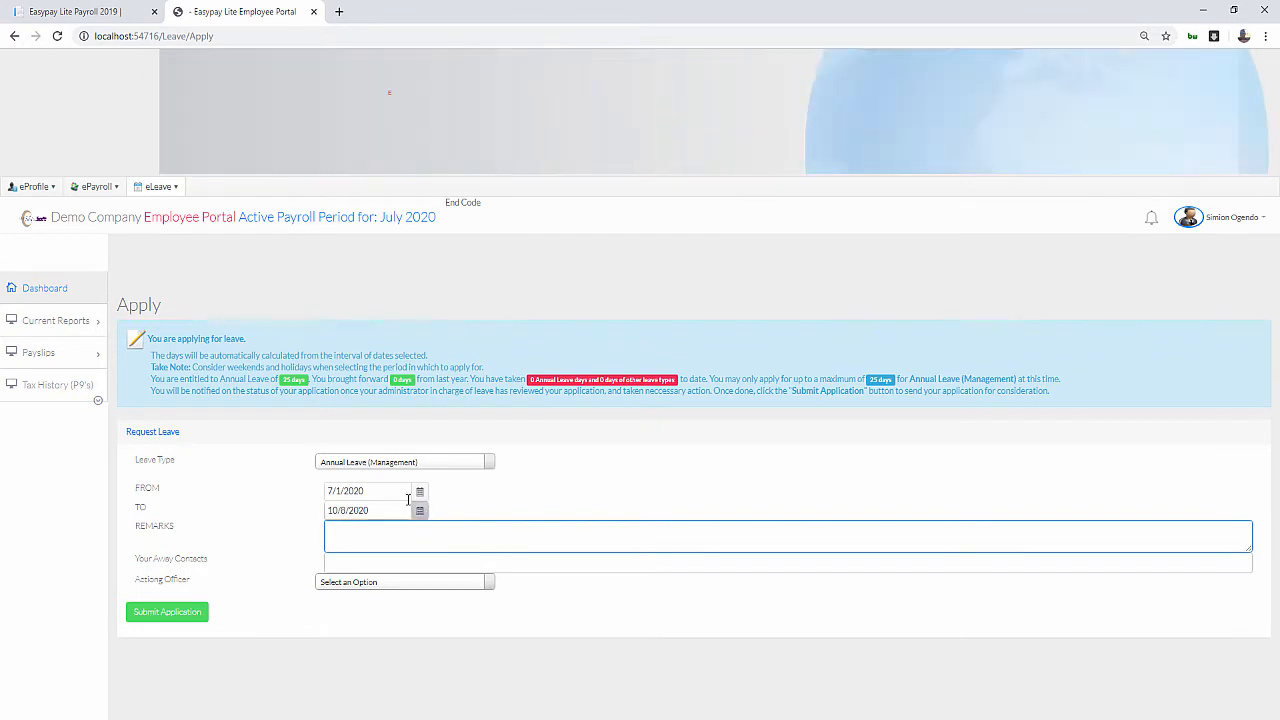
type("An")
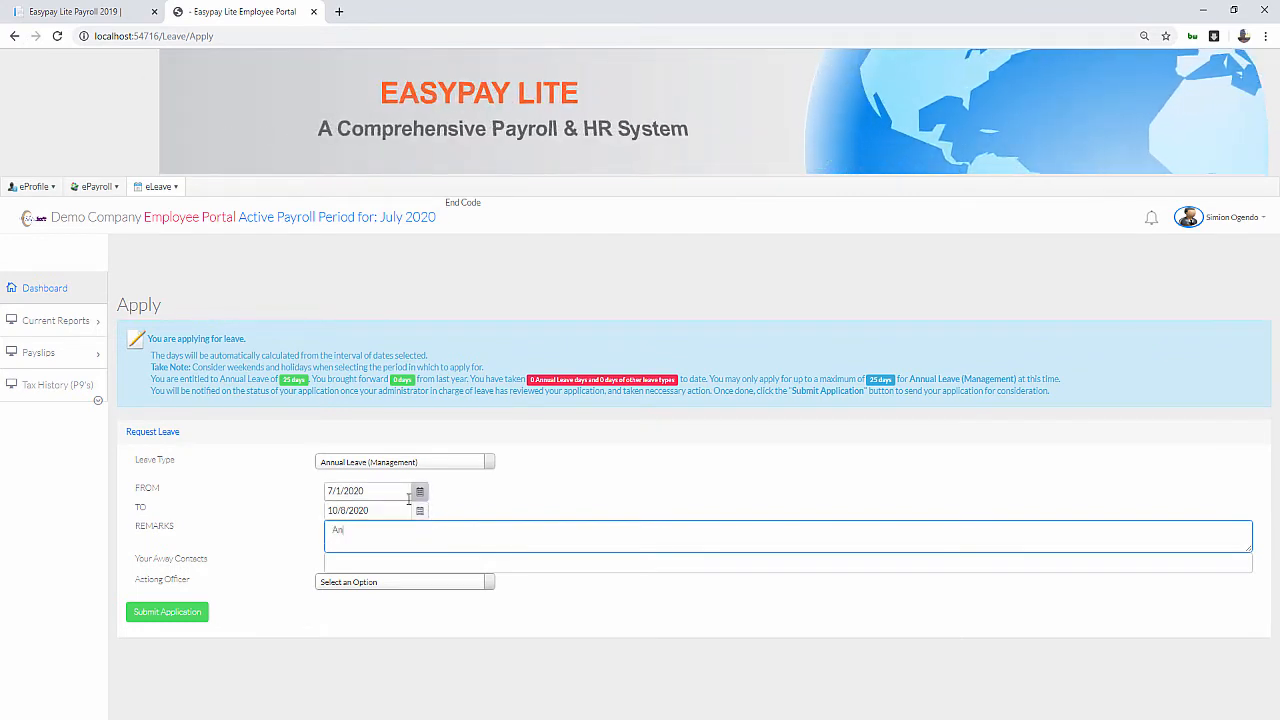
type("nual Leave")
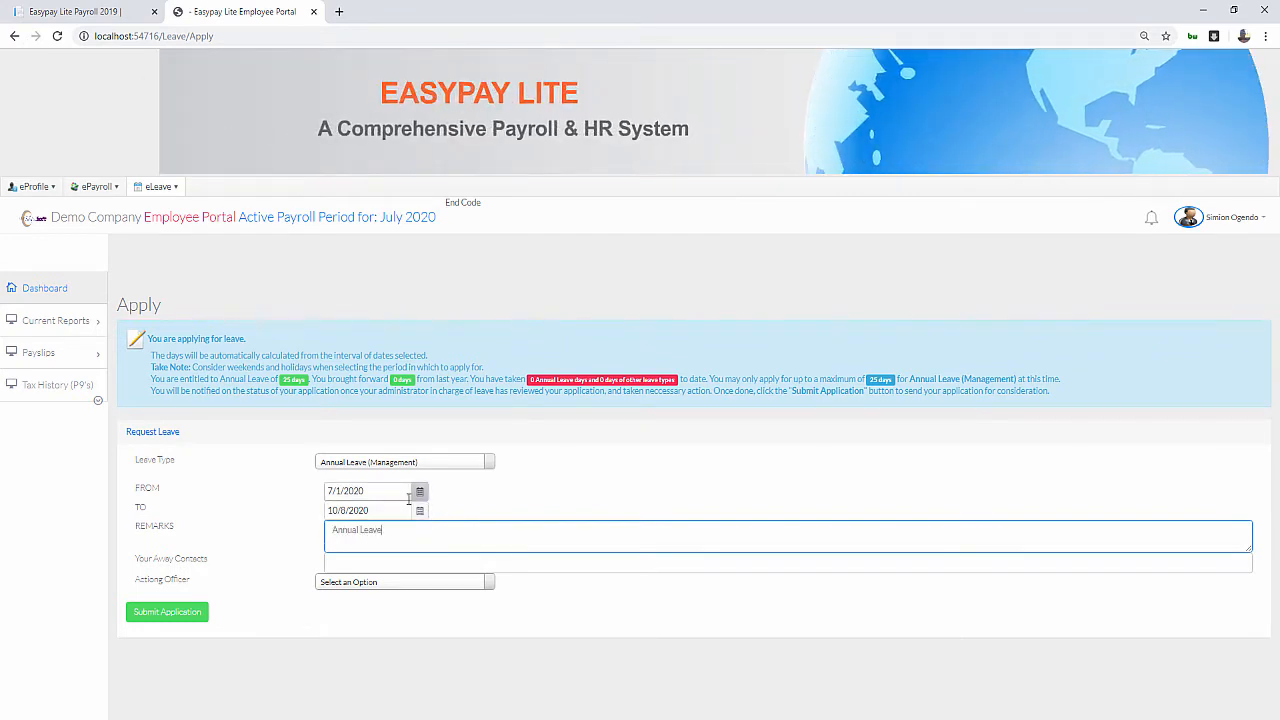
left_click(350, 560)
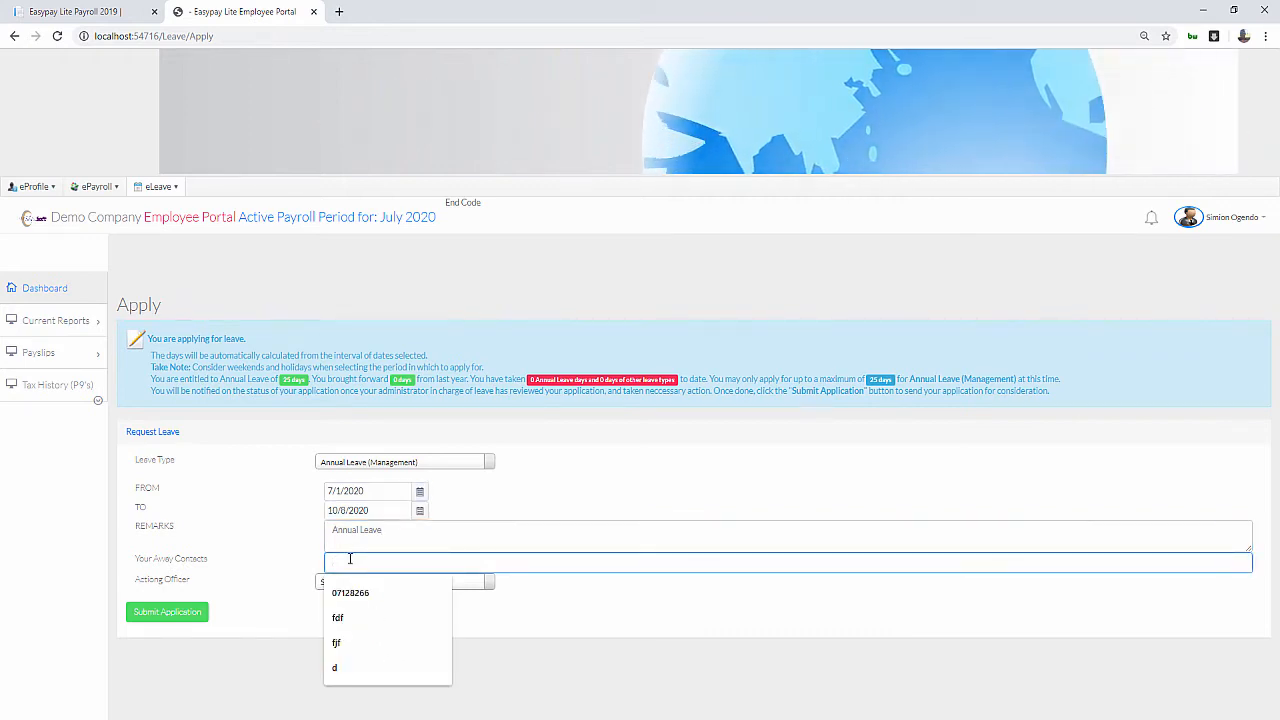
type("07896348")
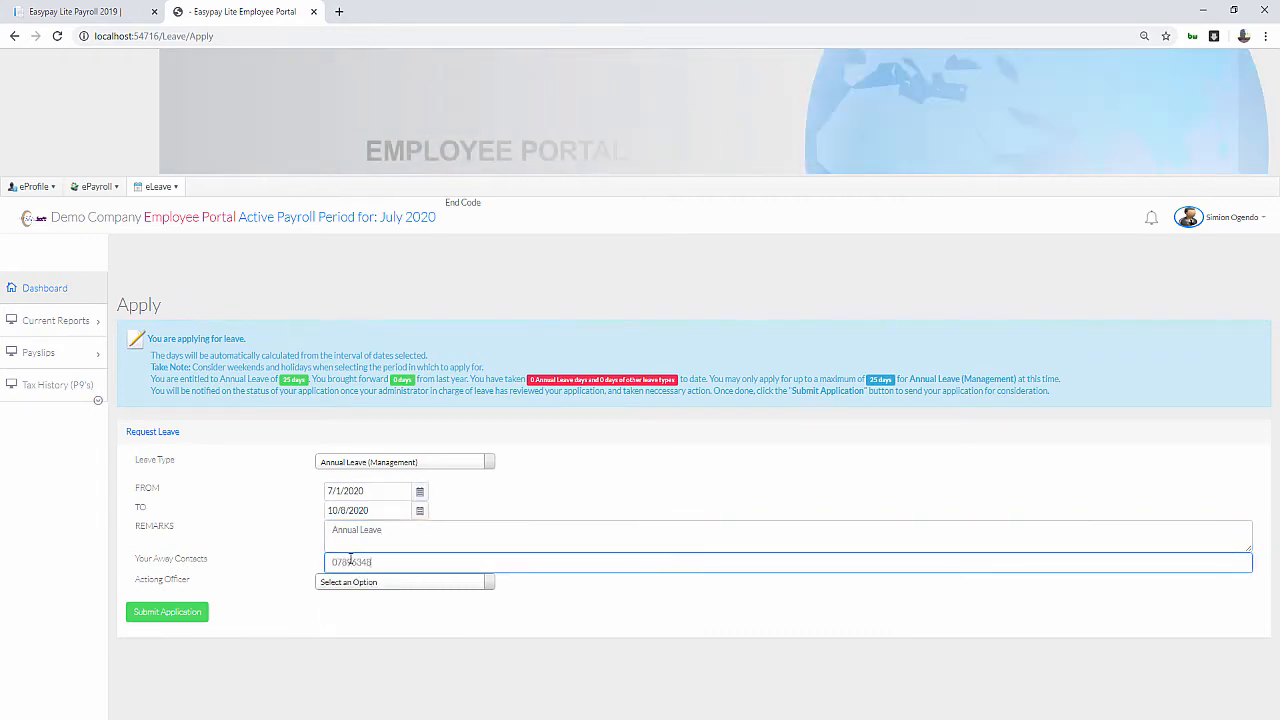
left_click(449, 584)
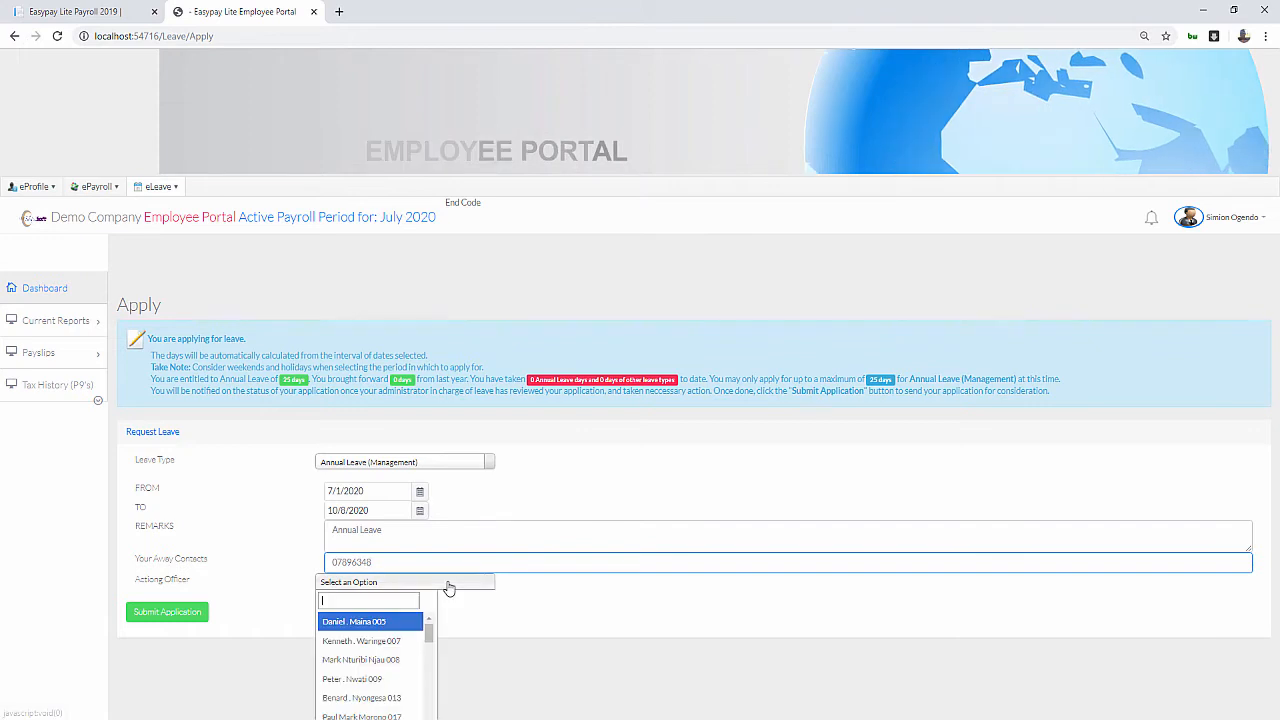
scroll(509, 631, "down", 1)
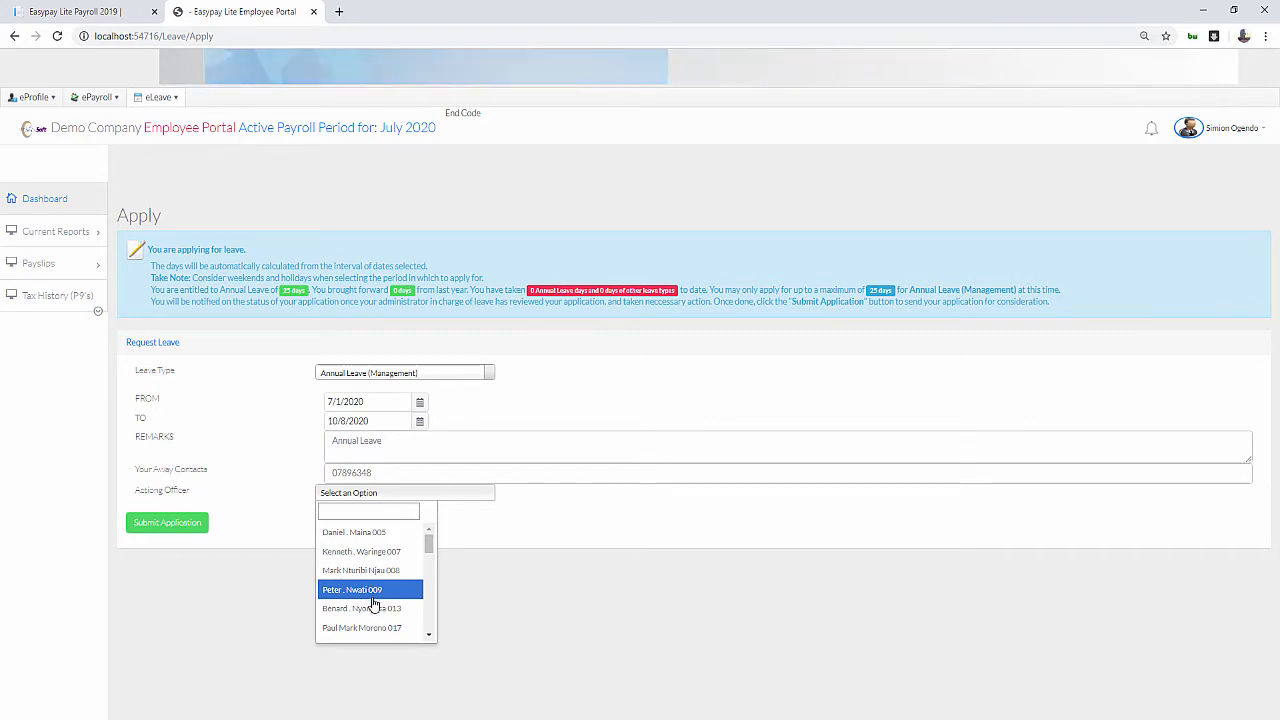
left_click(344, 590)
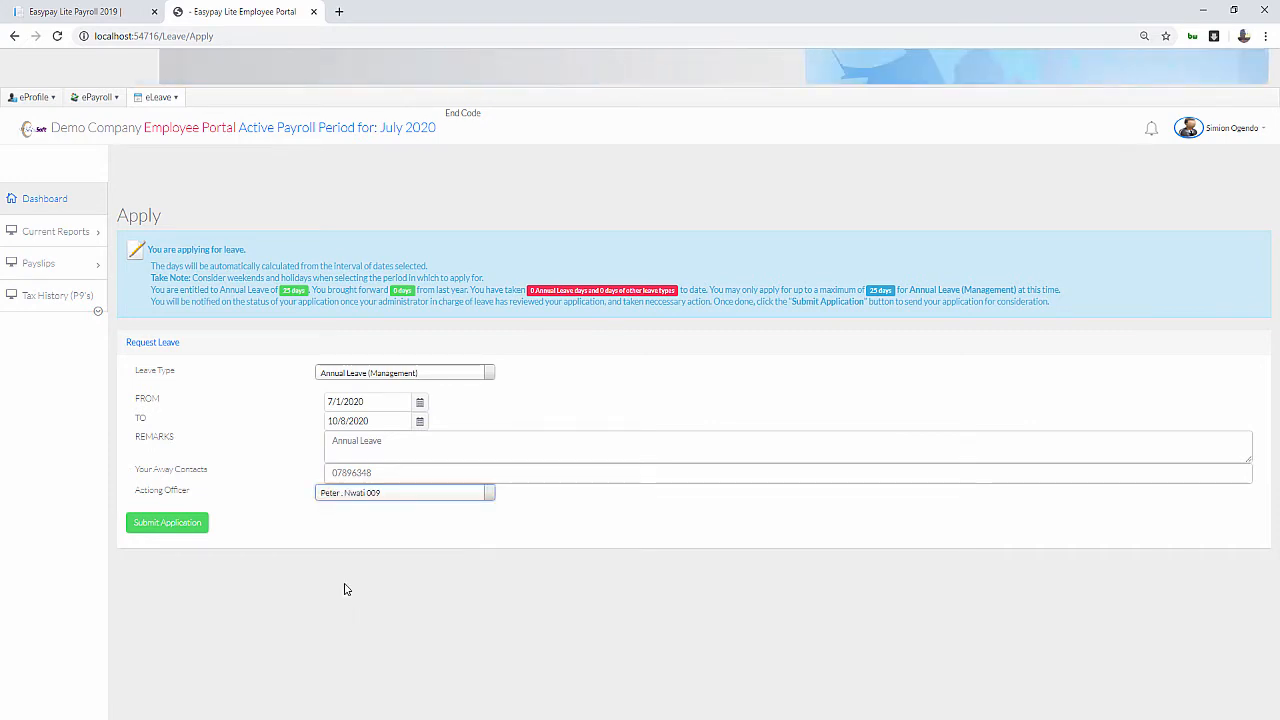
left_click(145, 523)
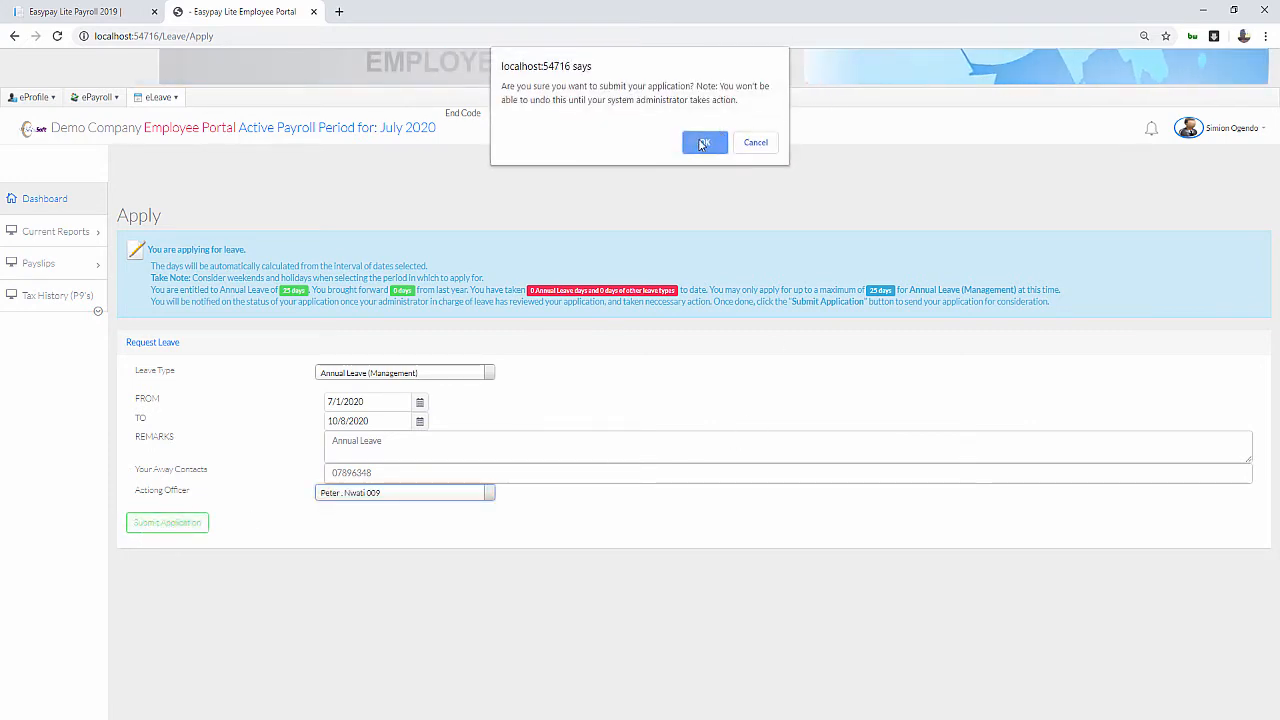
Confirm the submission and review the error that the dates exceed entitlement by 75 days
left_click(704, 144)
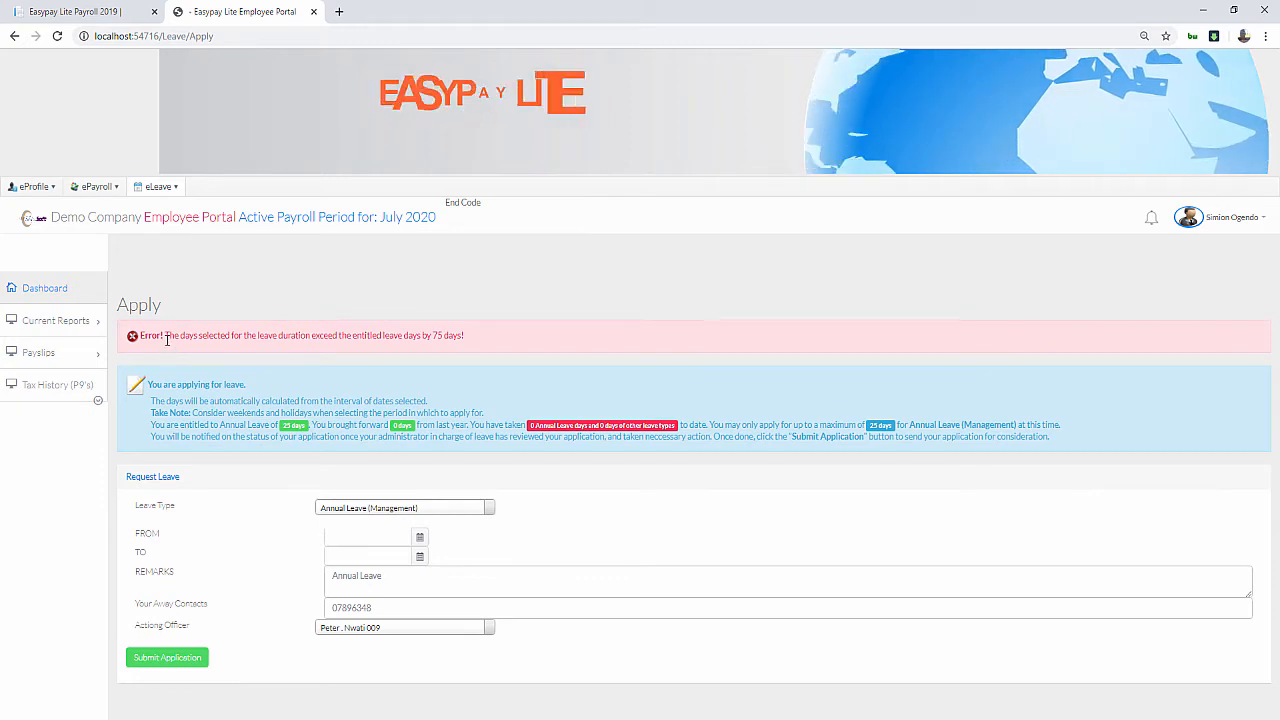
left_click_drag(167, 338, 506, 346)
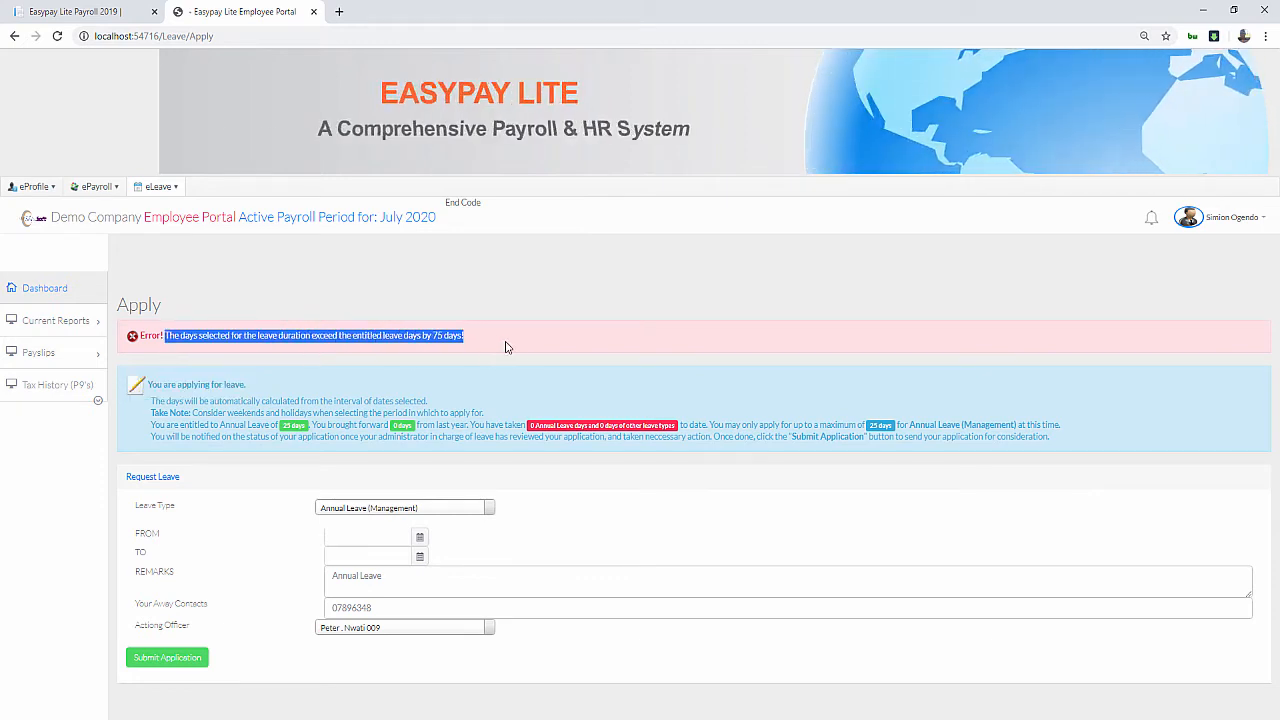
left_click(867, 460)
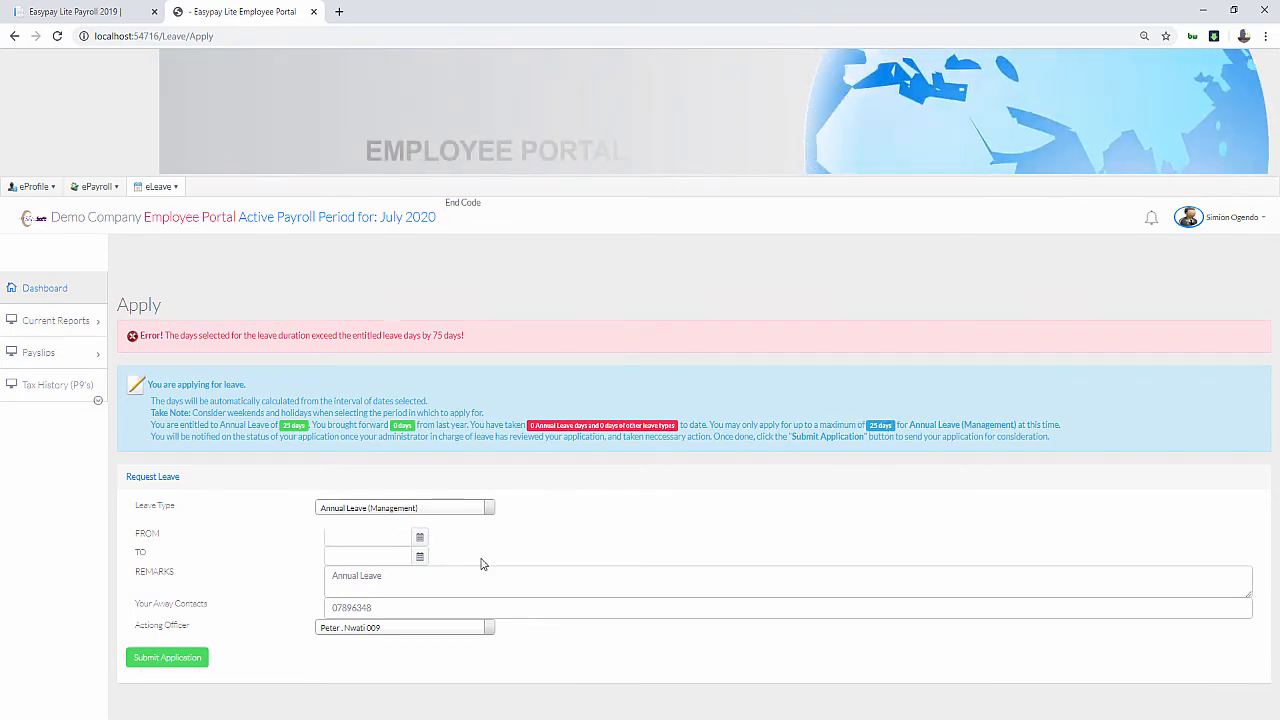
left_click(421, 540)
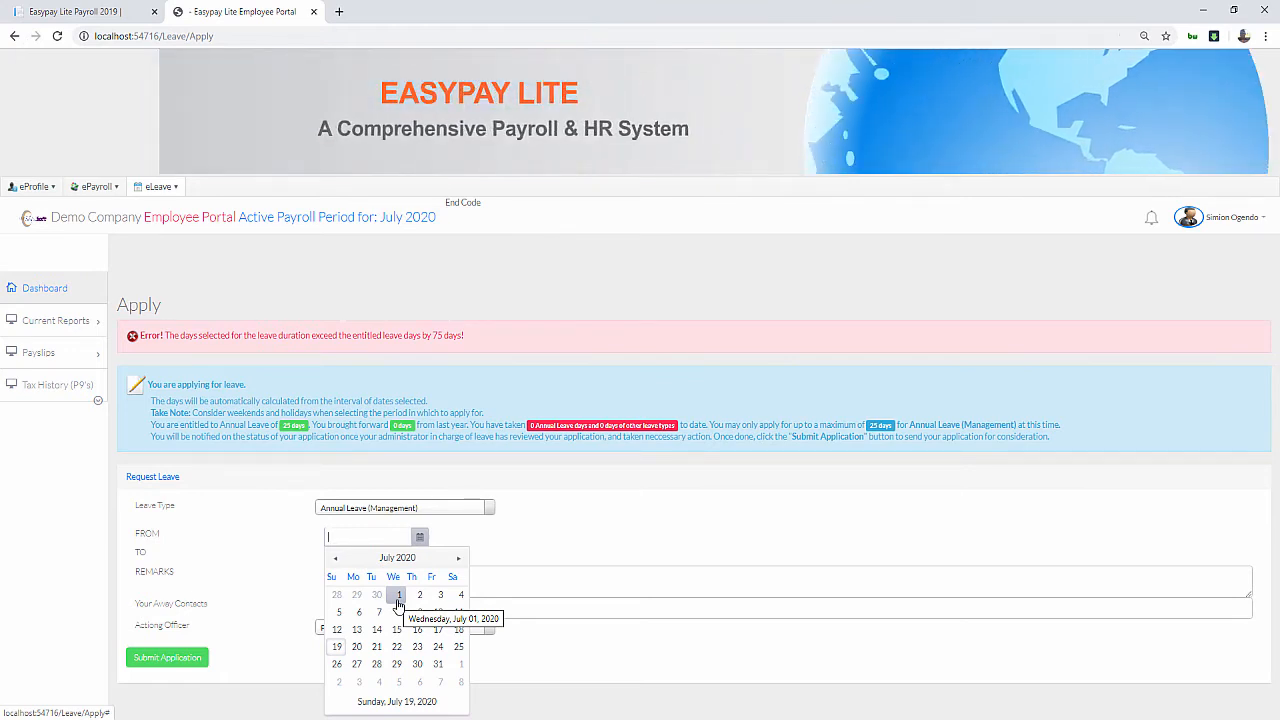
Resubmit the leave for 1 July to 20 July 2020 and confirm it
left_click(398, 596)
left_click(420, 557)
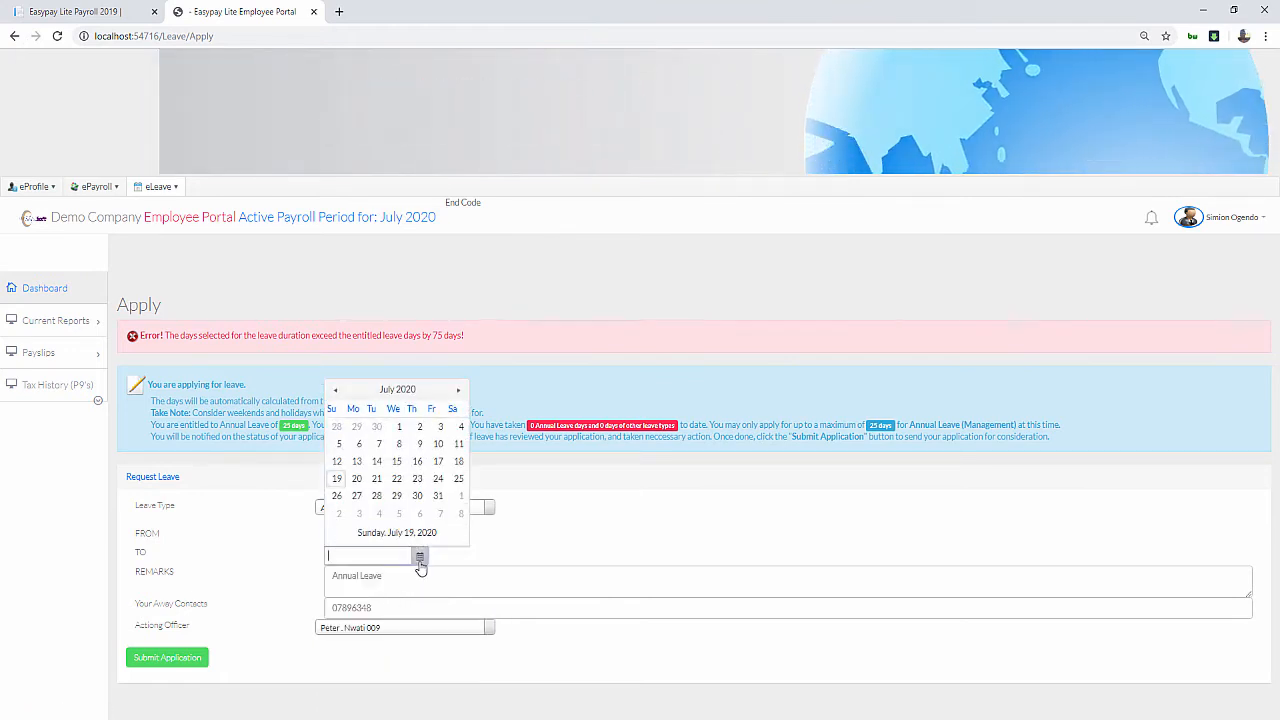
left_click(357, 480)
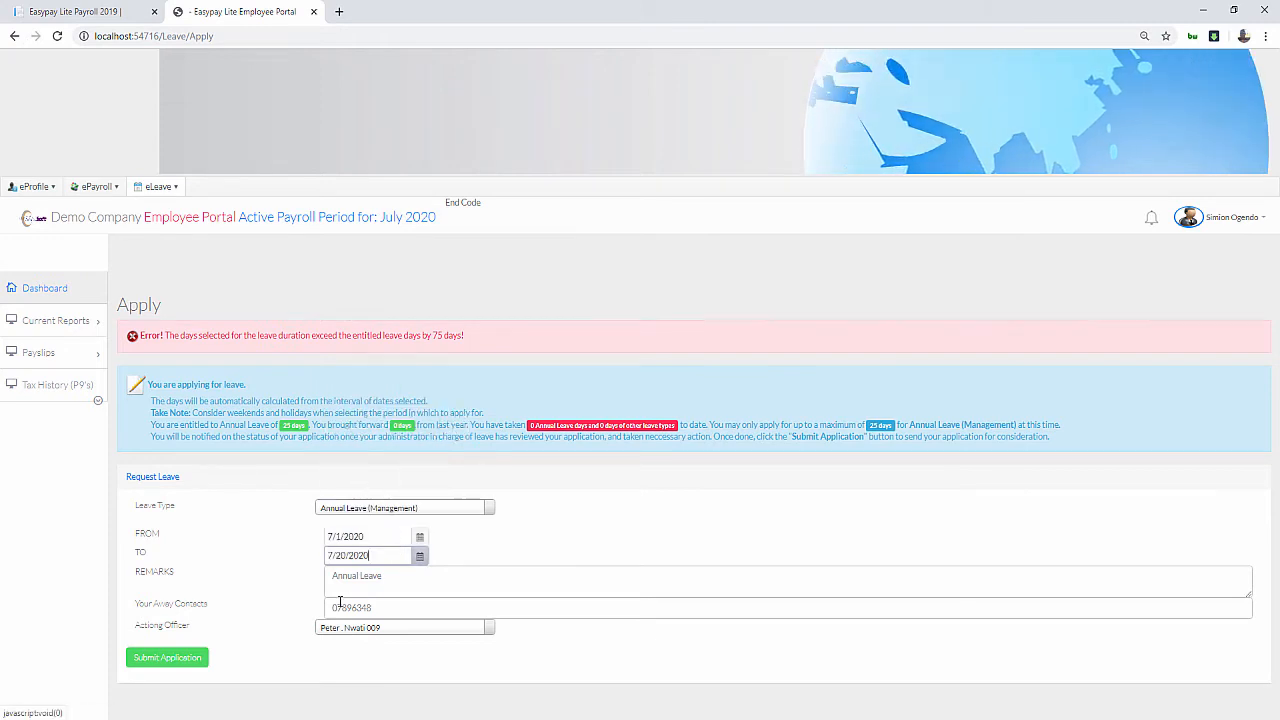
left_click(170, 660)
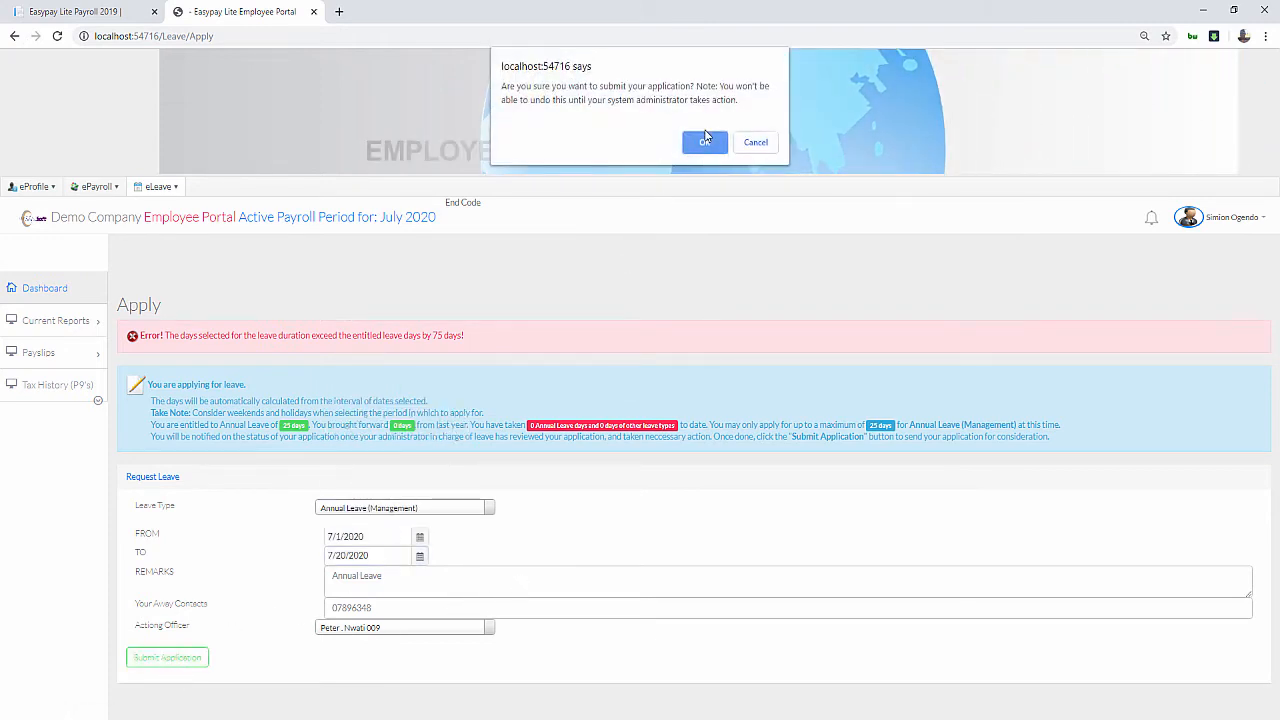
left_click(705, 144)
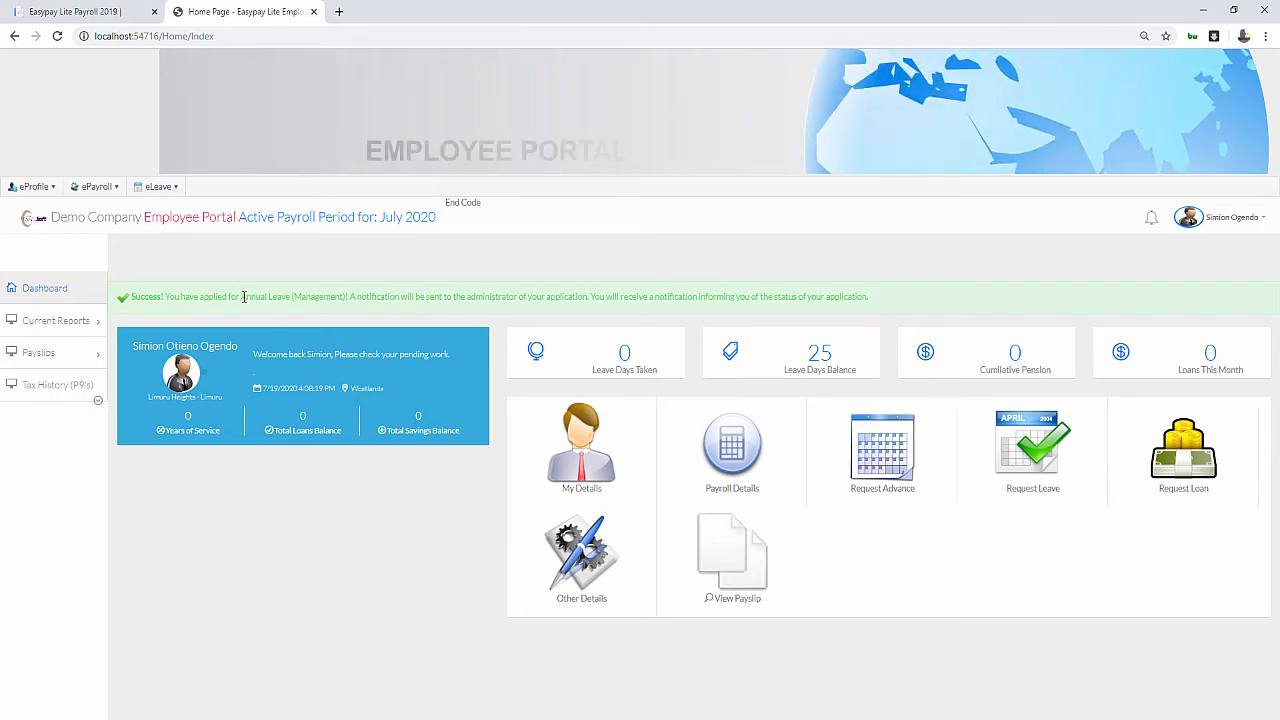
Log out of the Administrator account in Payroll and fill in the saved demo login
left_click(91, 10)
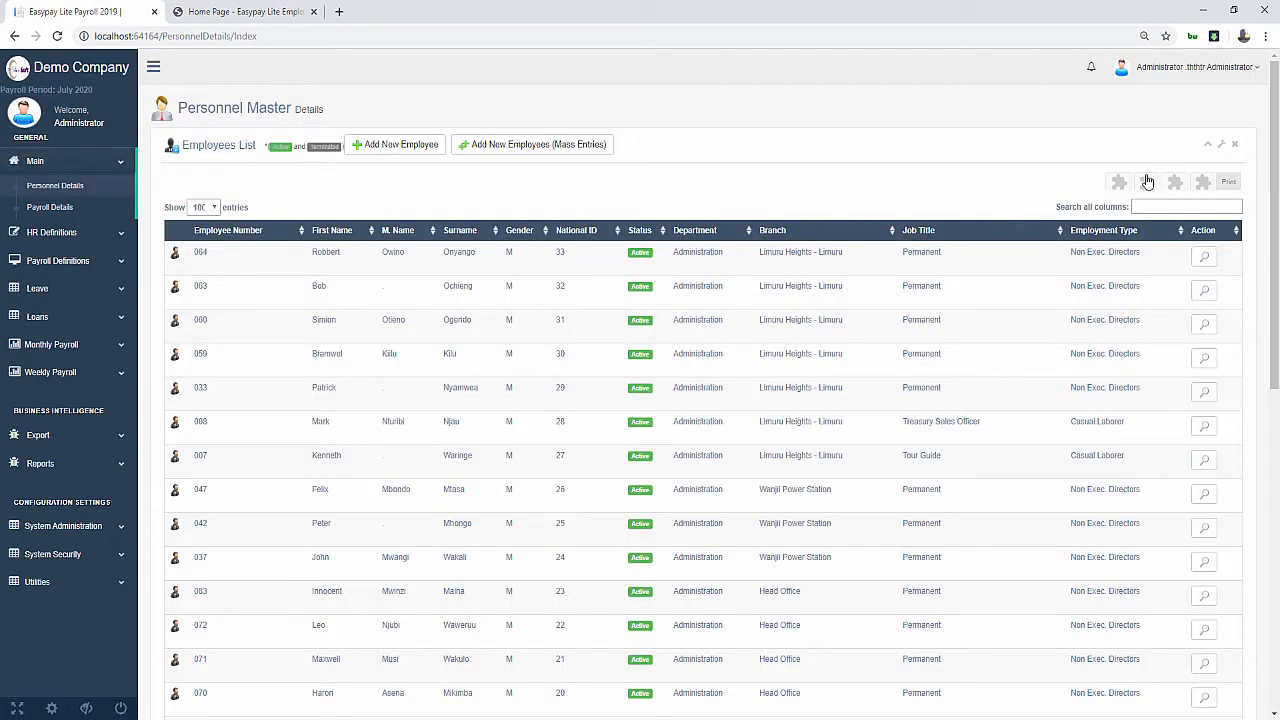
left_click(1172, 67)
left_click(1133, 172)
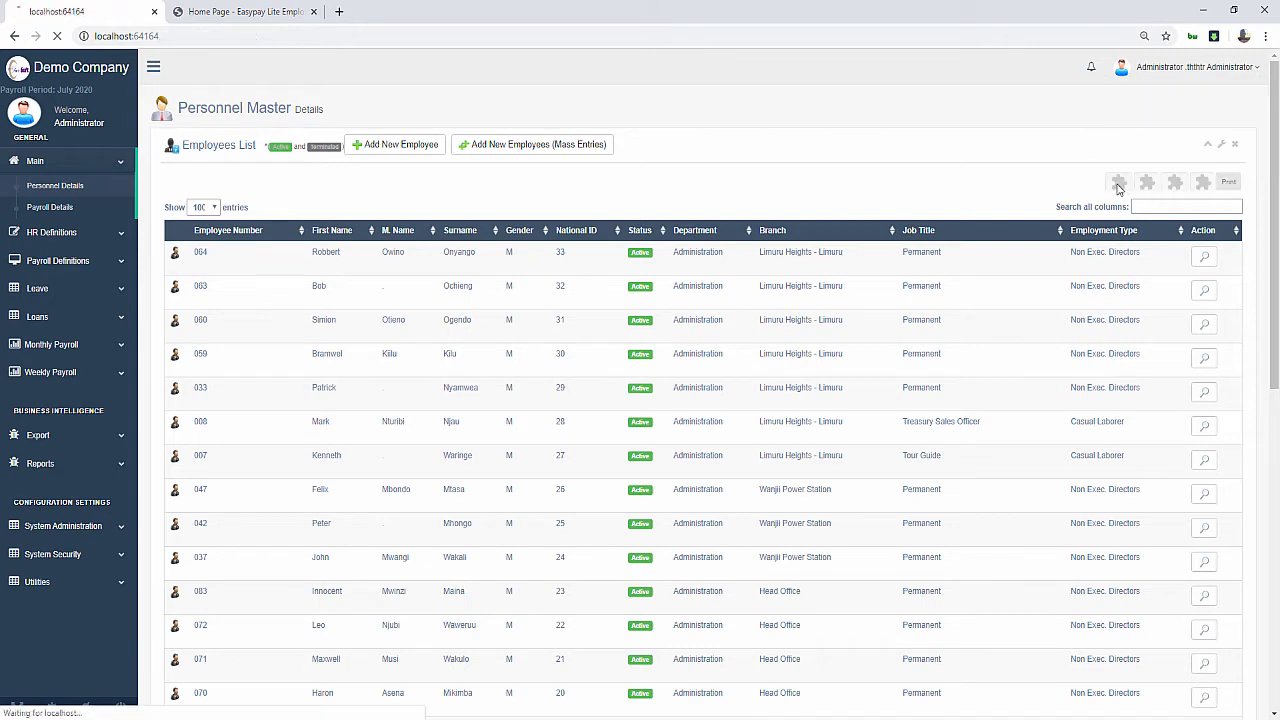
left_click(618, 315)
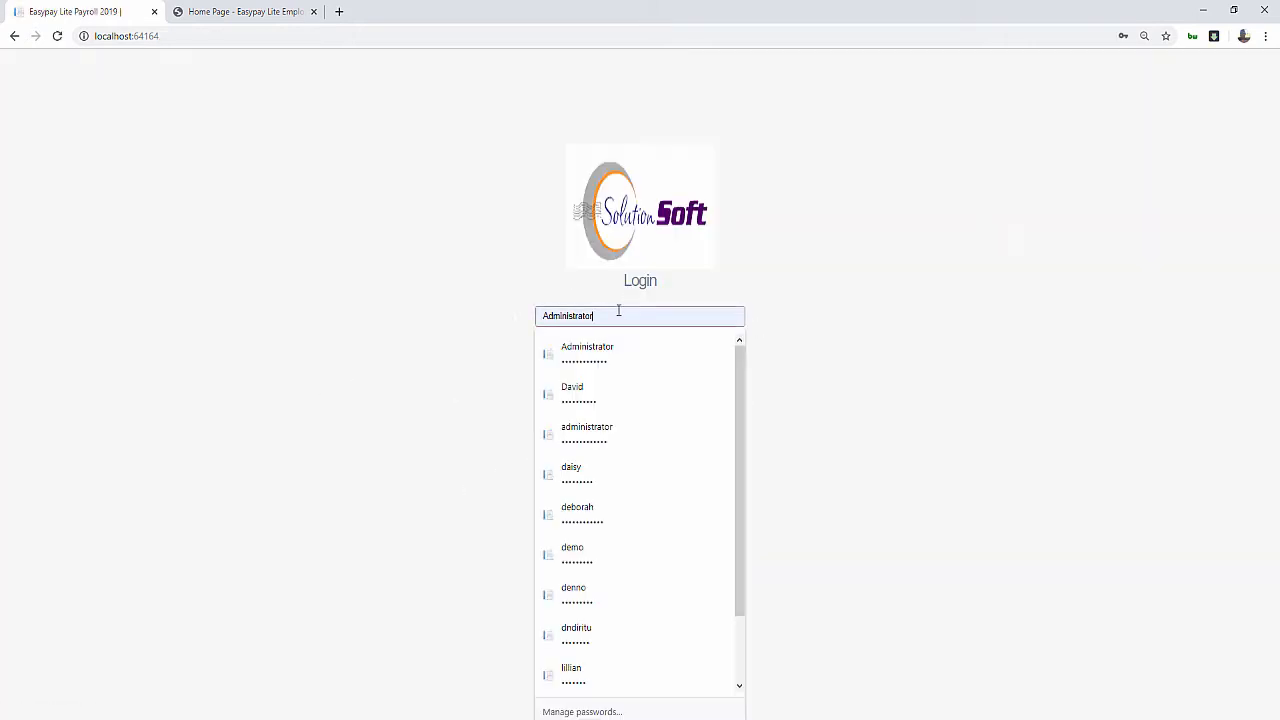
left_click(586, 553)
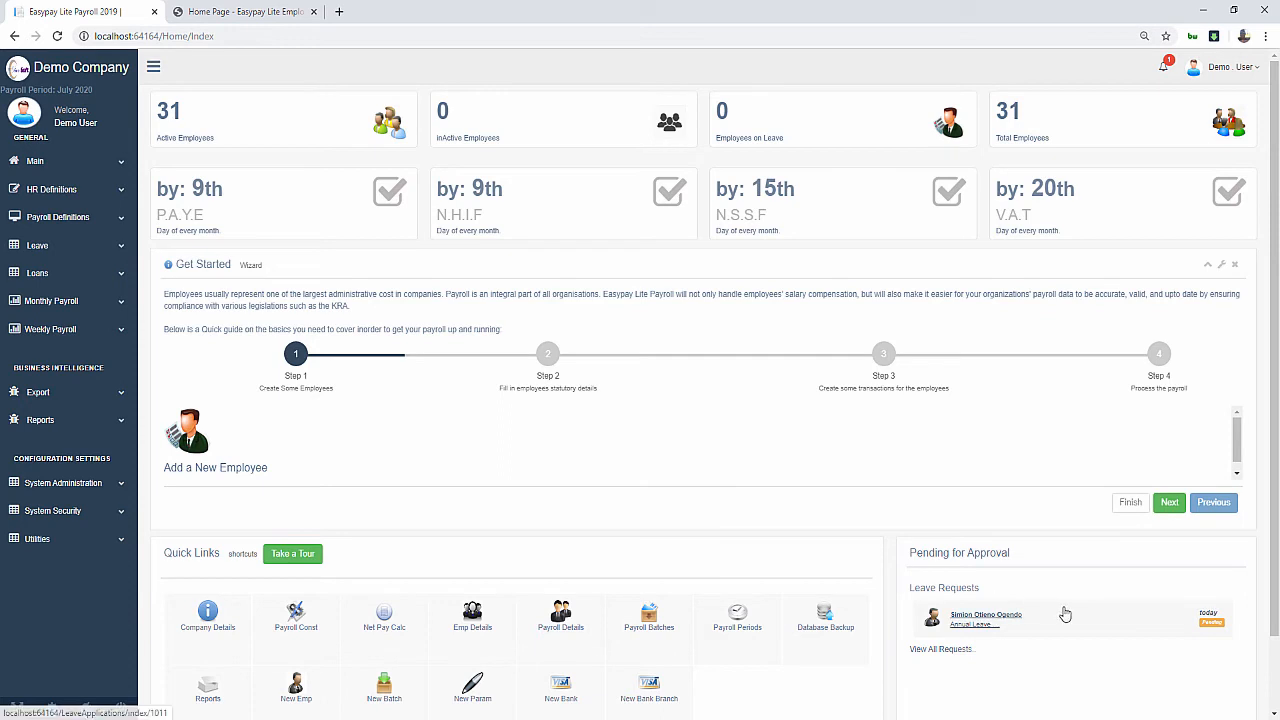
Open the pending leave request's review form, leave it unapproved, and log the Demo User out
scroll(1065, 614, "down", 2)
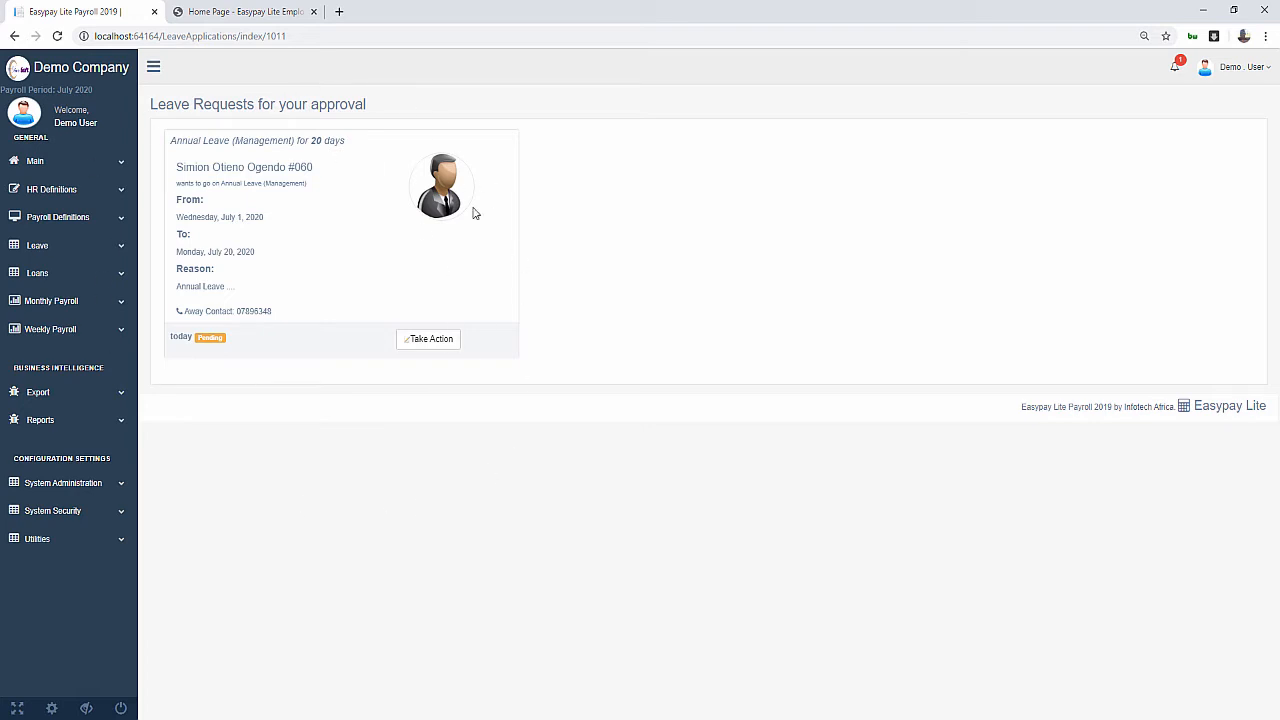
left_click(430, 340)
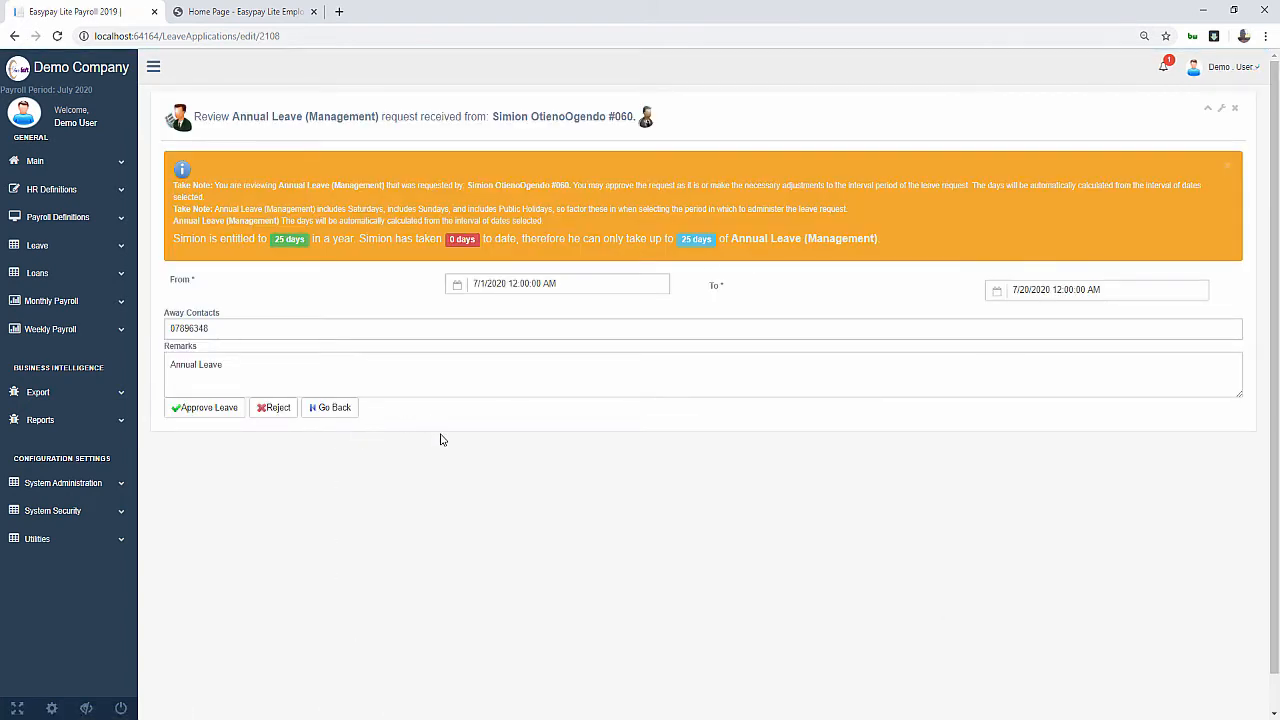
left_click(335, 408)
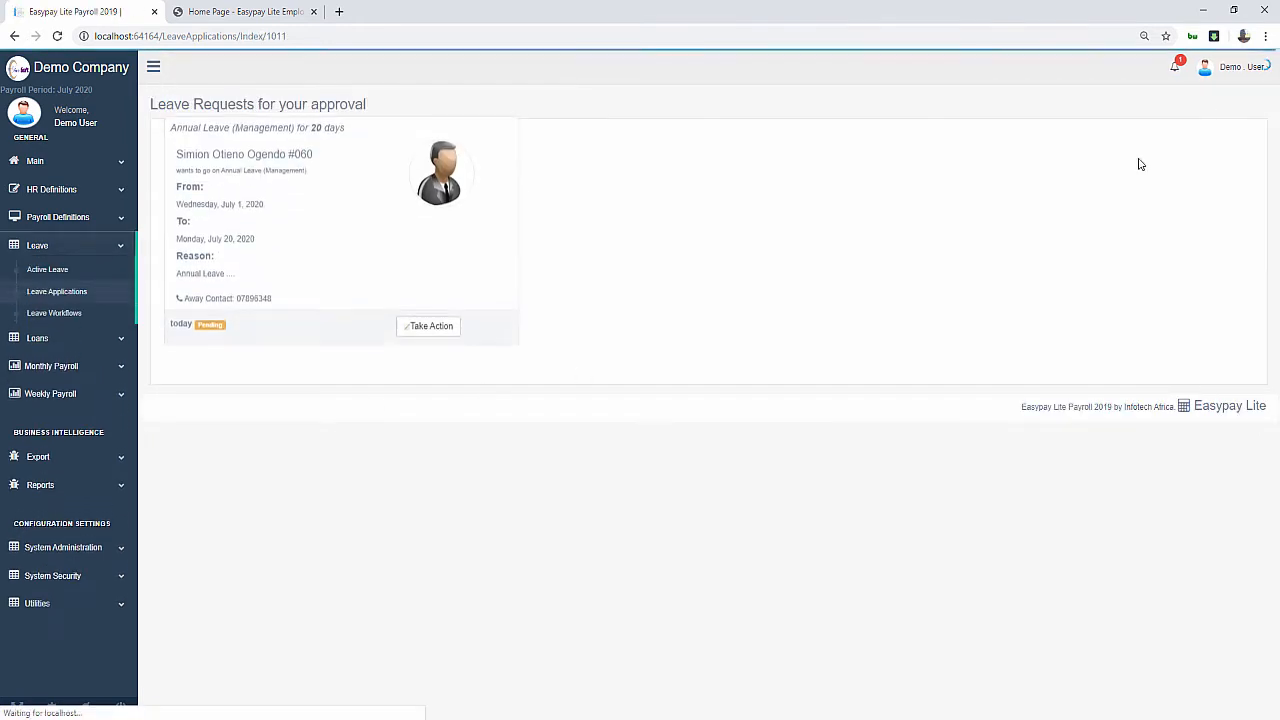
left_click(1178, 174)
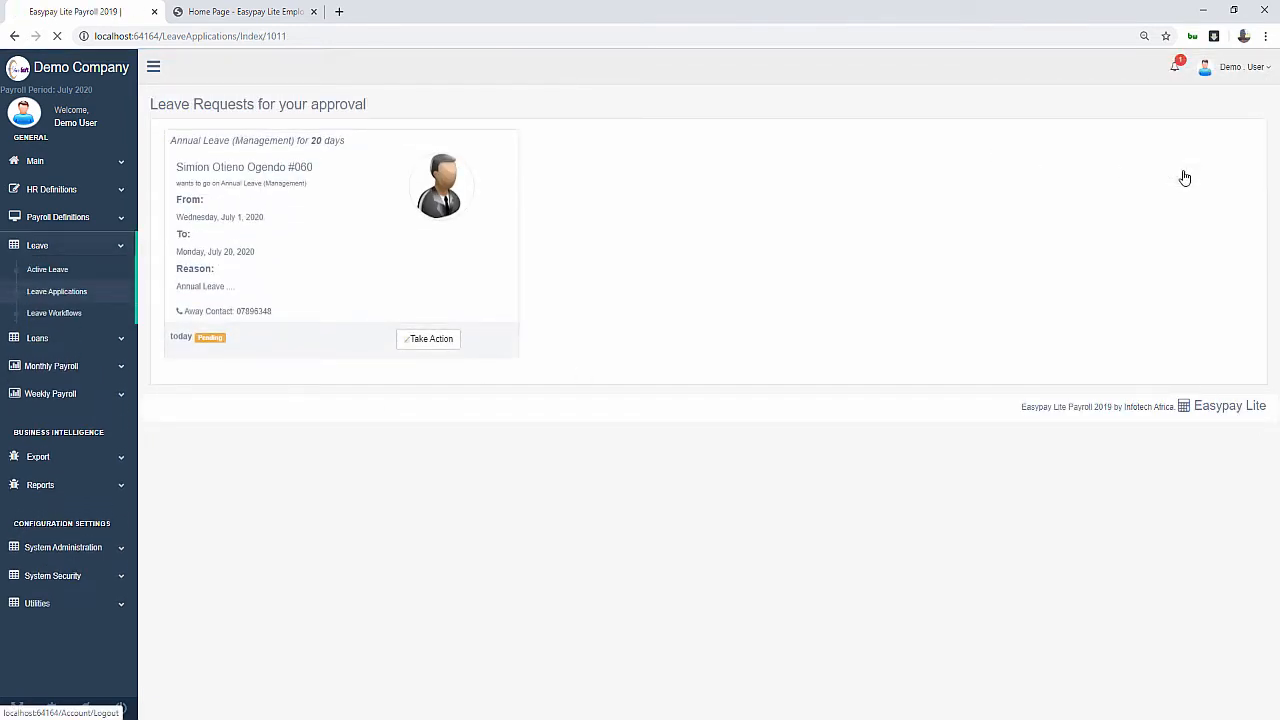
left_click(600, 312)
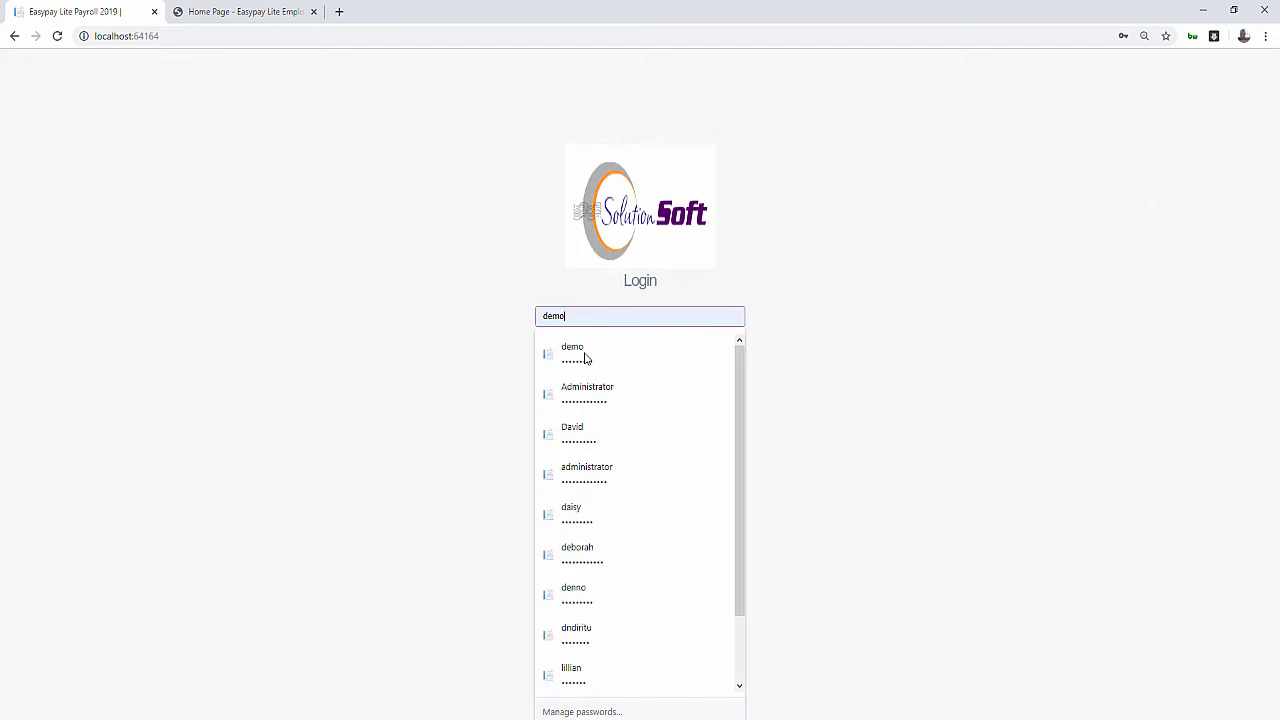
Log in as Administrator and open the pending 20-day leave request
left_click(590, 400)
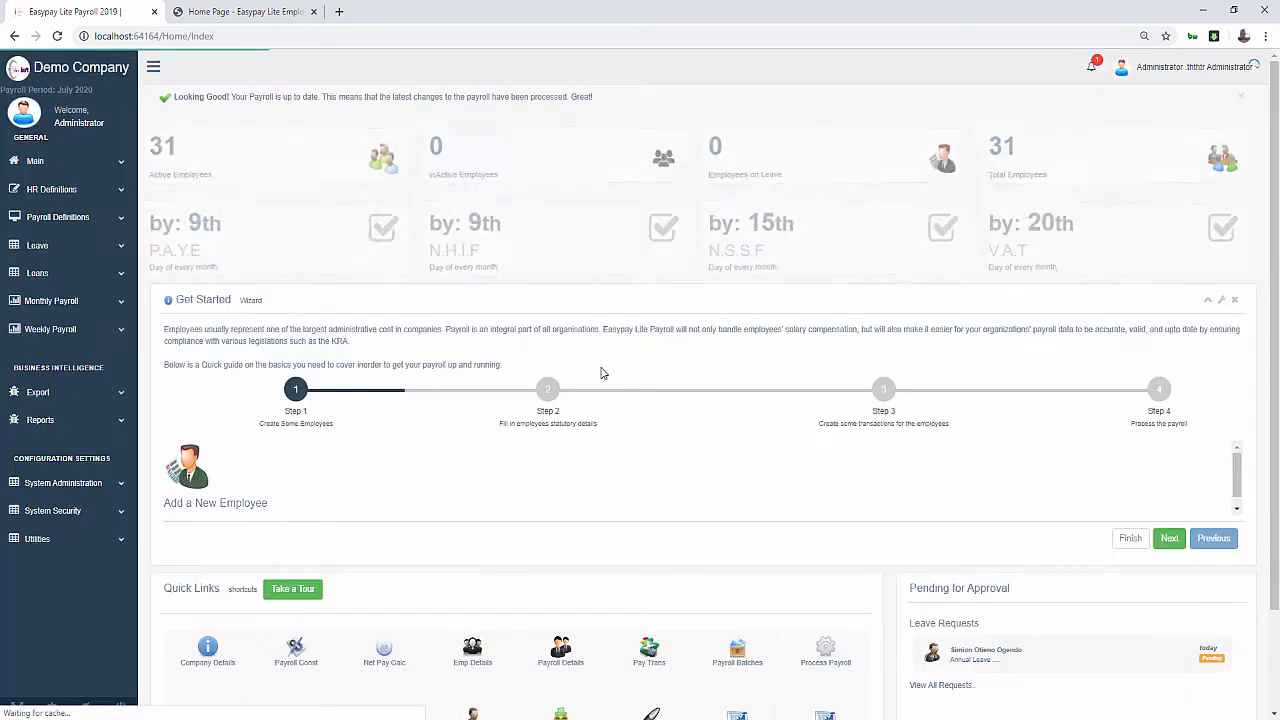
scroll(987, 560, "down", 1)
scroll(990, 558, "down", 1)
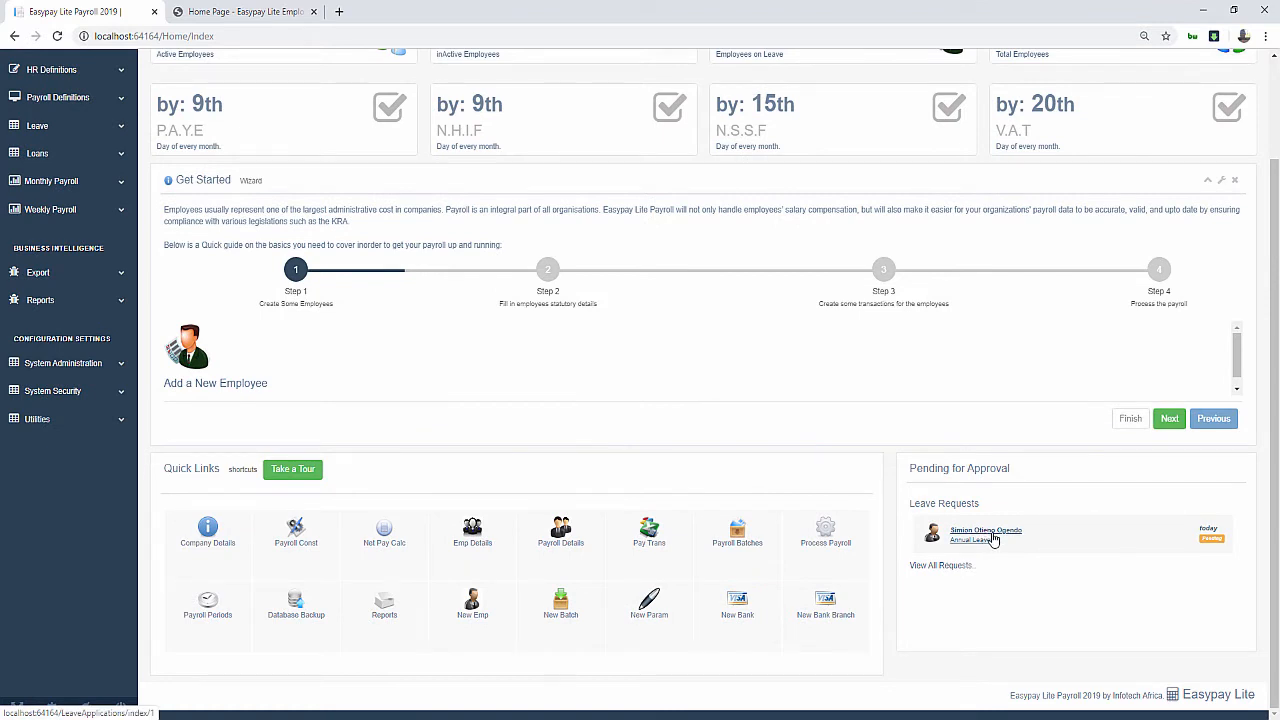
left_click(993, 539)
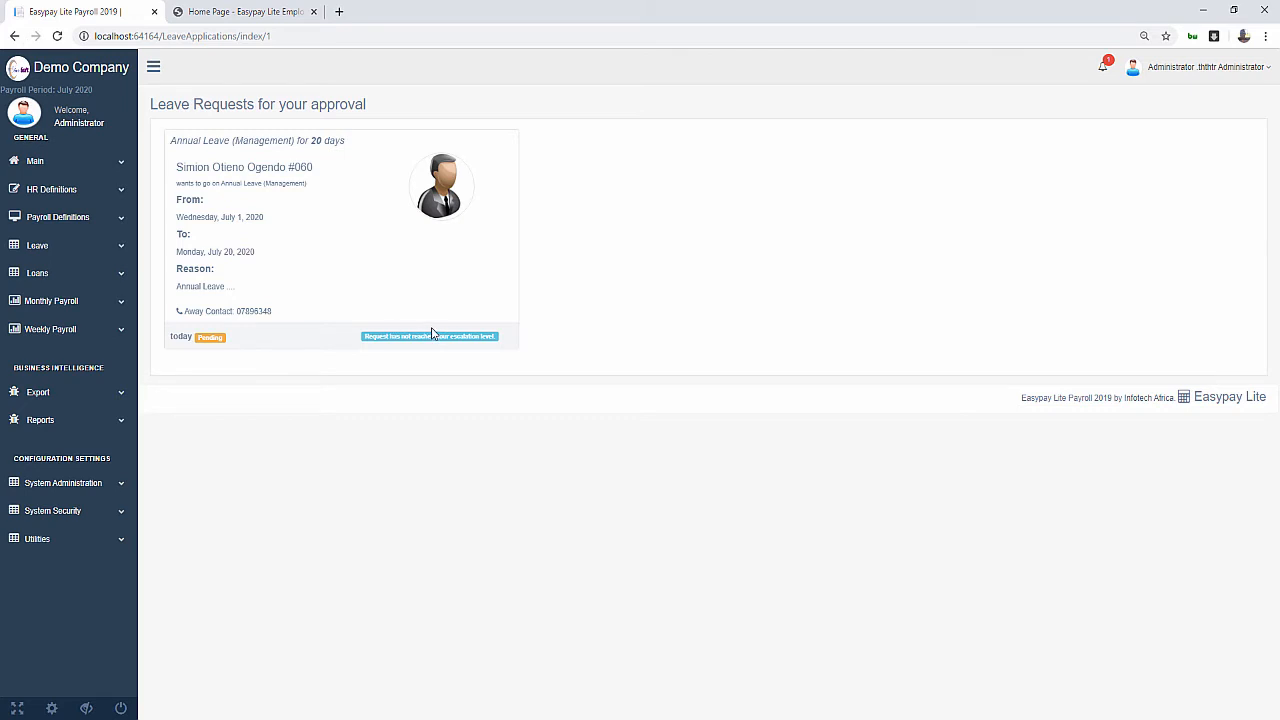
Highlight the not-yet-at-your-escalation-level notice and Pending status, then open the account menu
left_click_drag(363, 343, 512, 344)
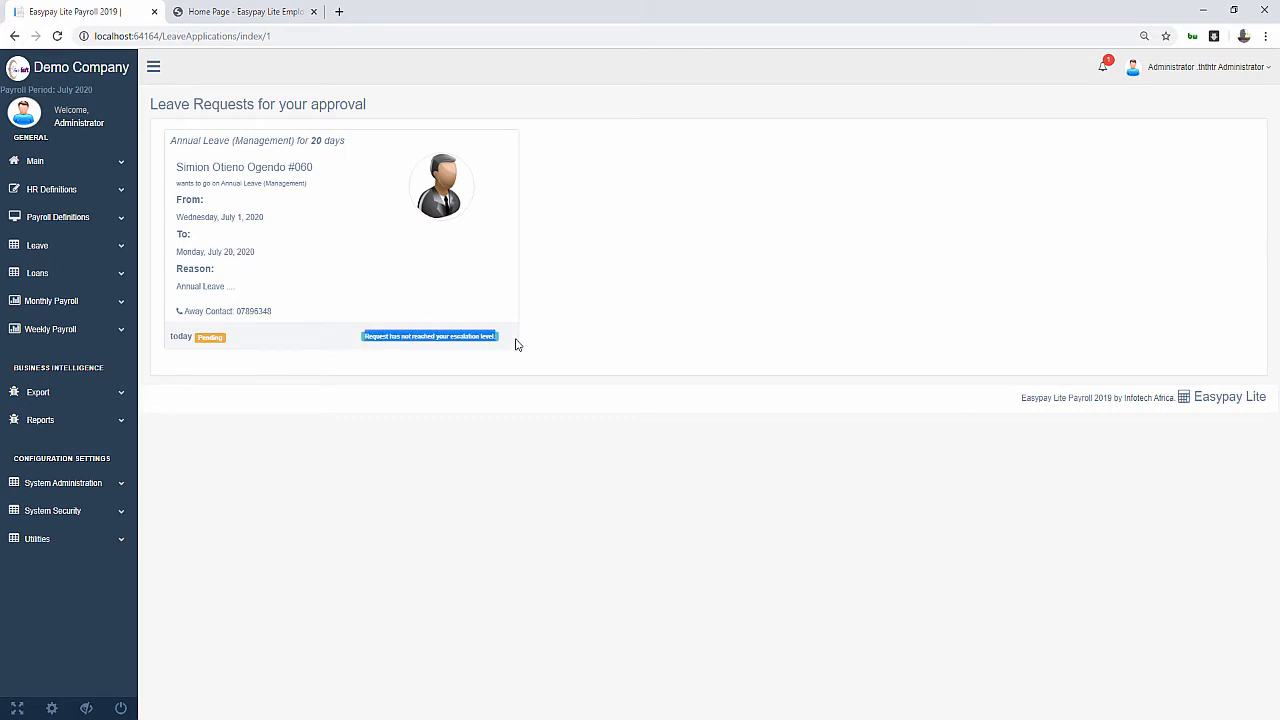
left_click(515, 344)
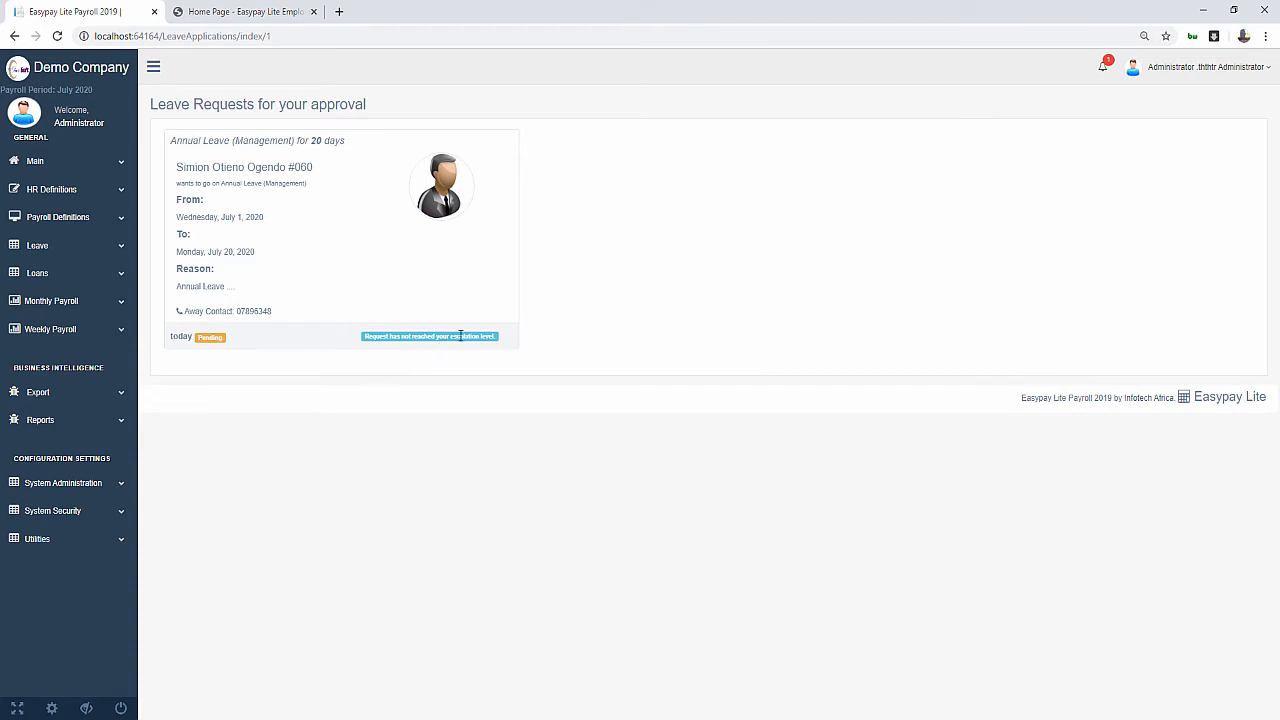
left_click_drag(481, 335, 423, 323)
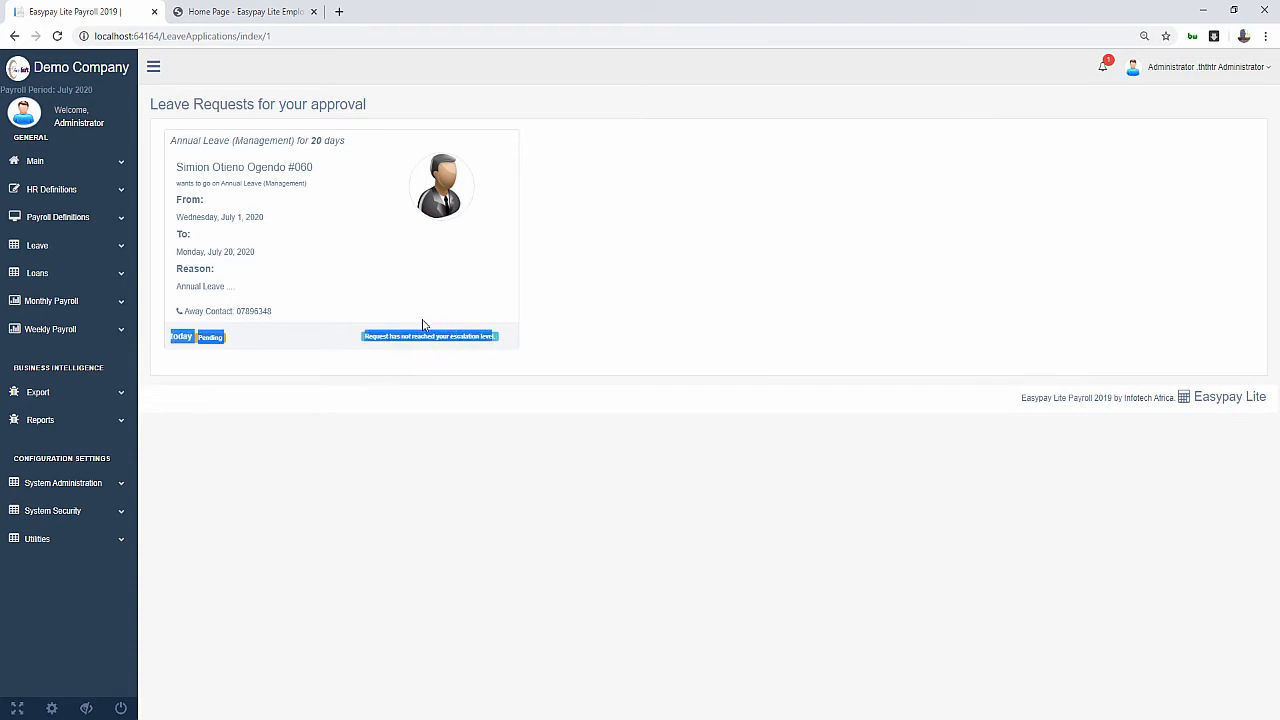
left_click(149, 380)
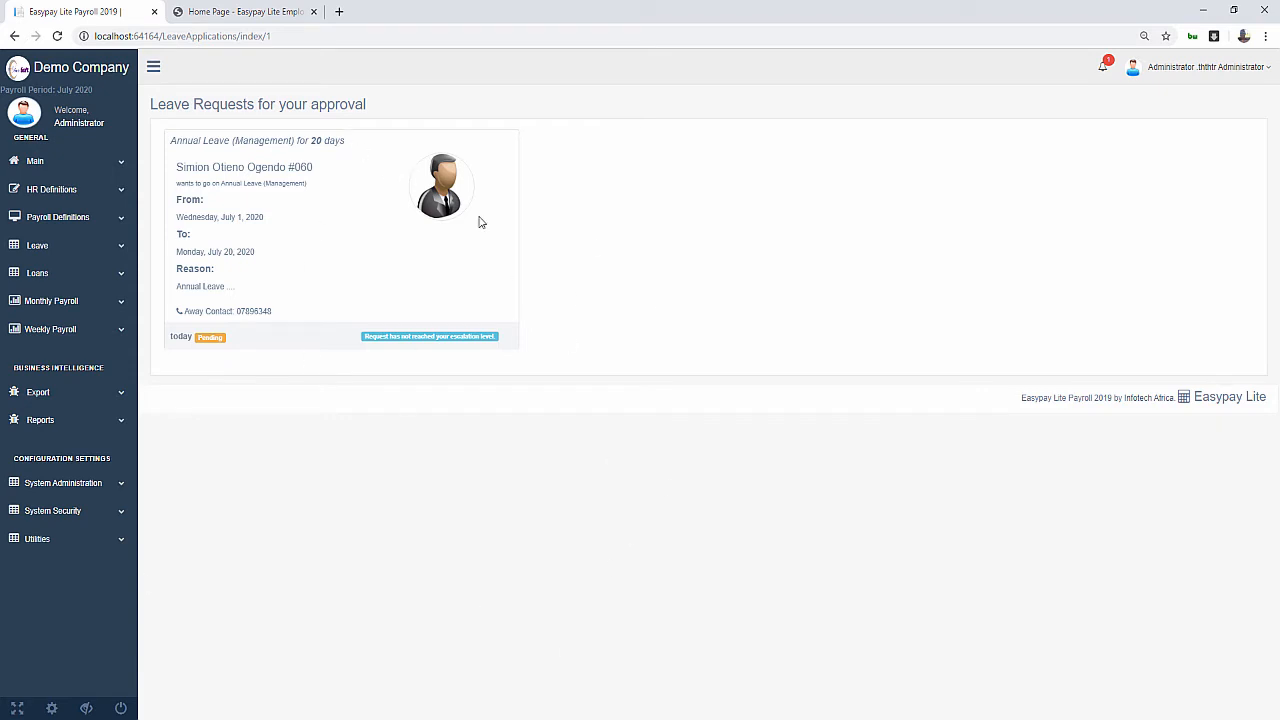
left_click(1178, 70)
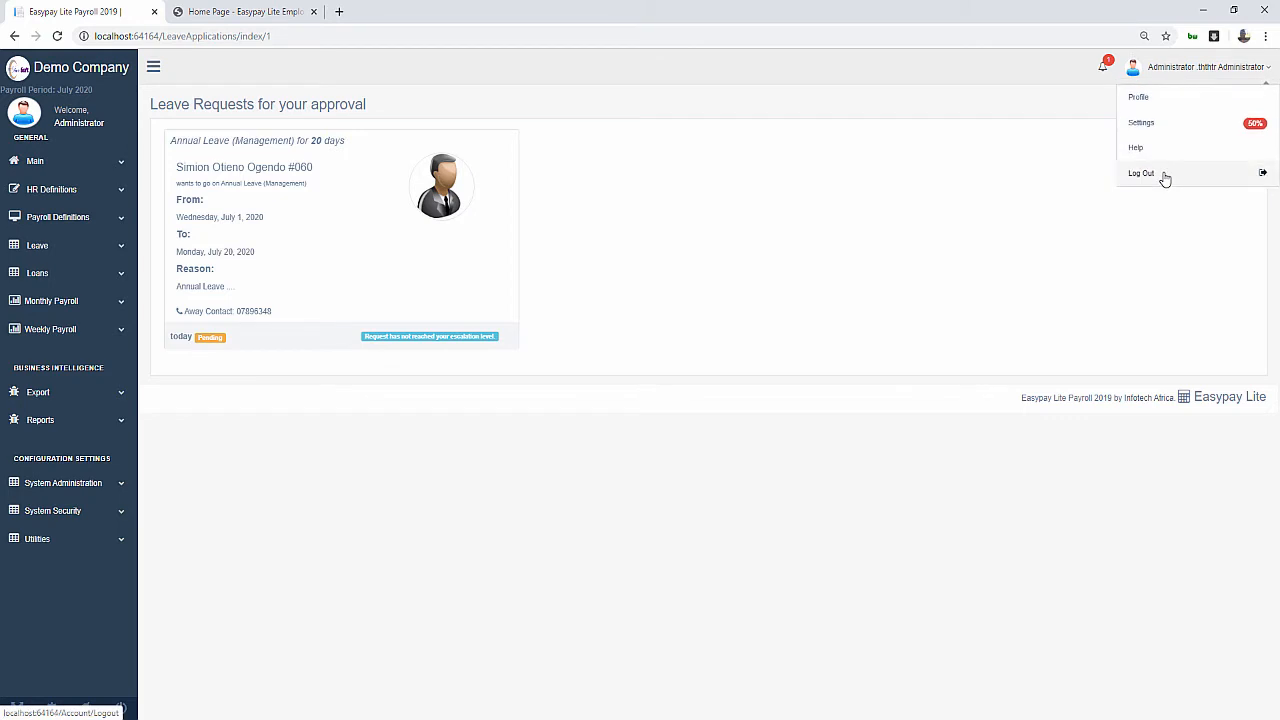
Switch back to Demo User and open the 7/1/2020–7/20/2020 Annual Leave request for review
left_click(1165, 177)
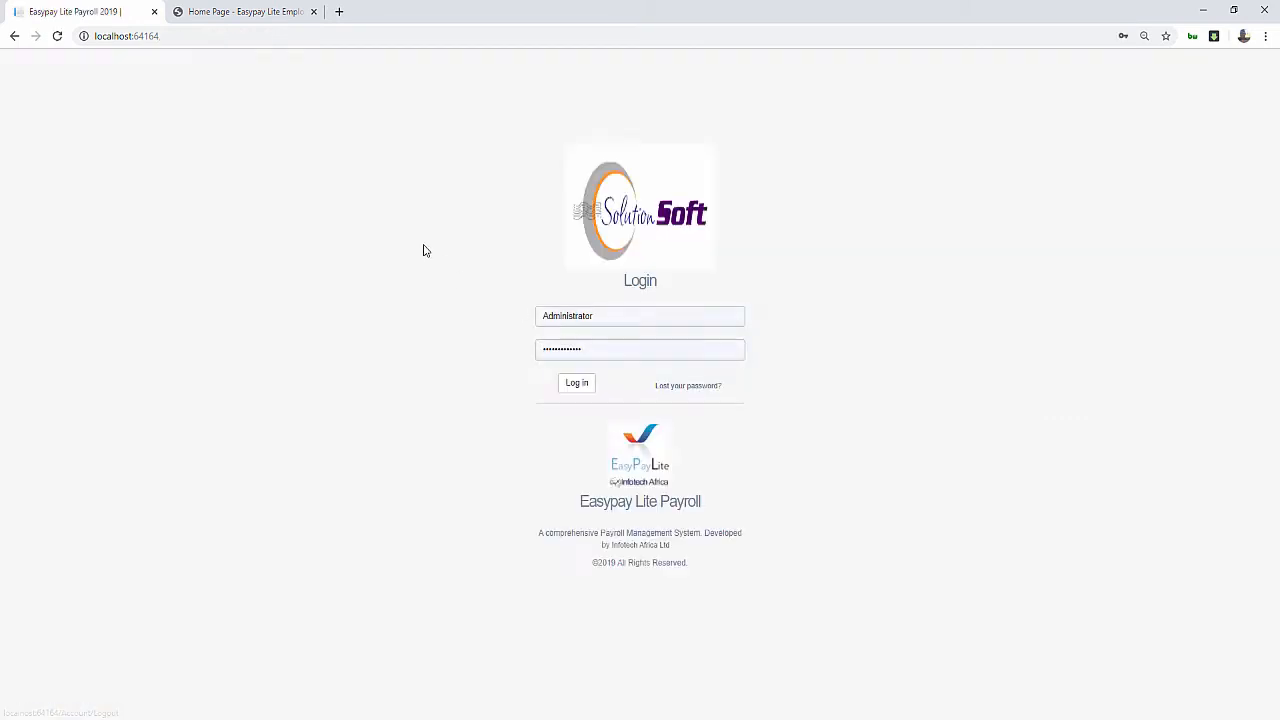
left_click(600, 316)
left_click(583, 558)
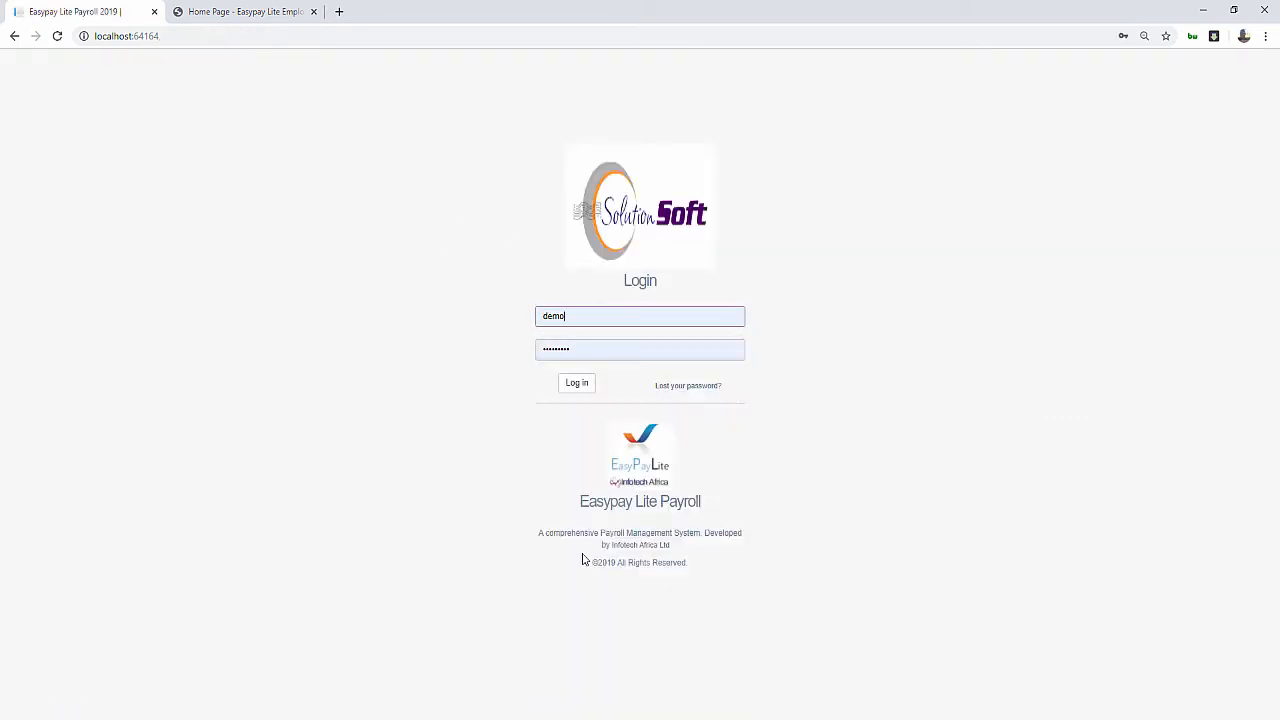
left_click(580, 384)
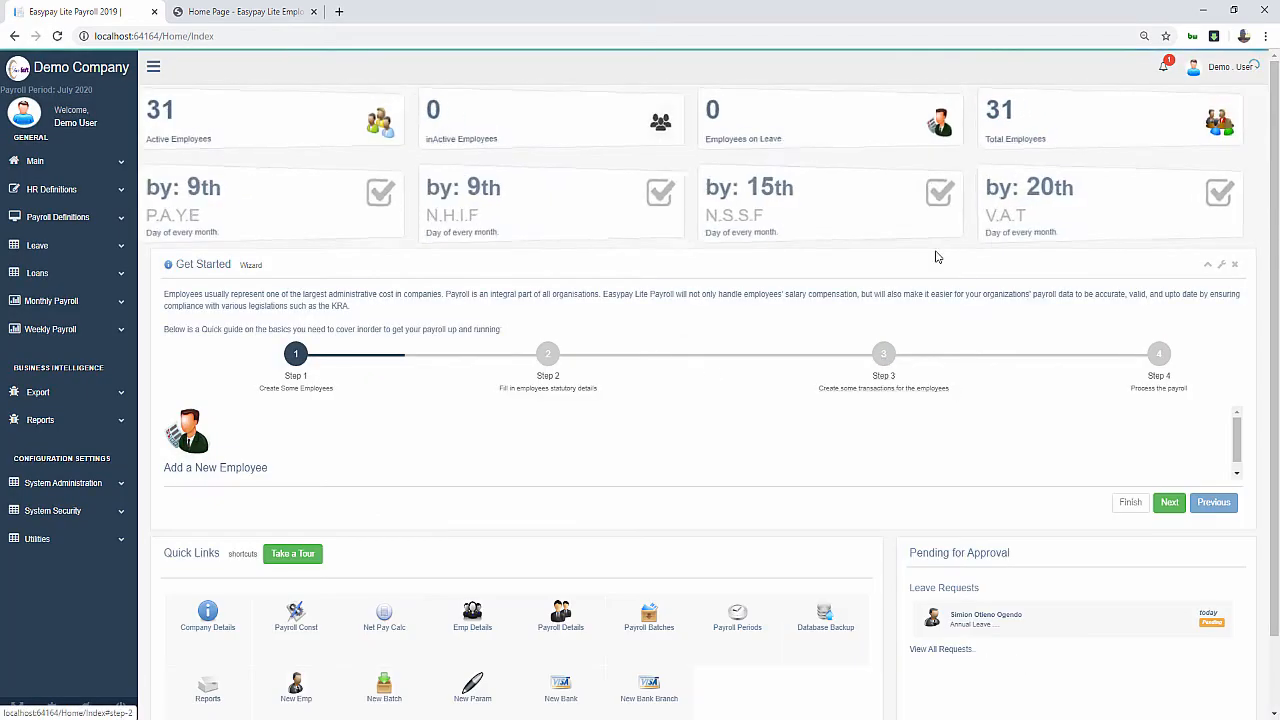
left_click(966, 626)
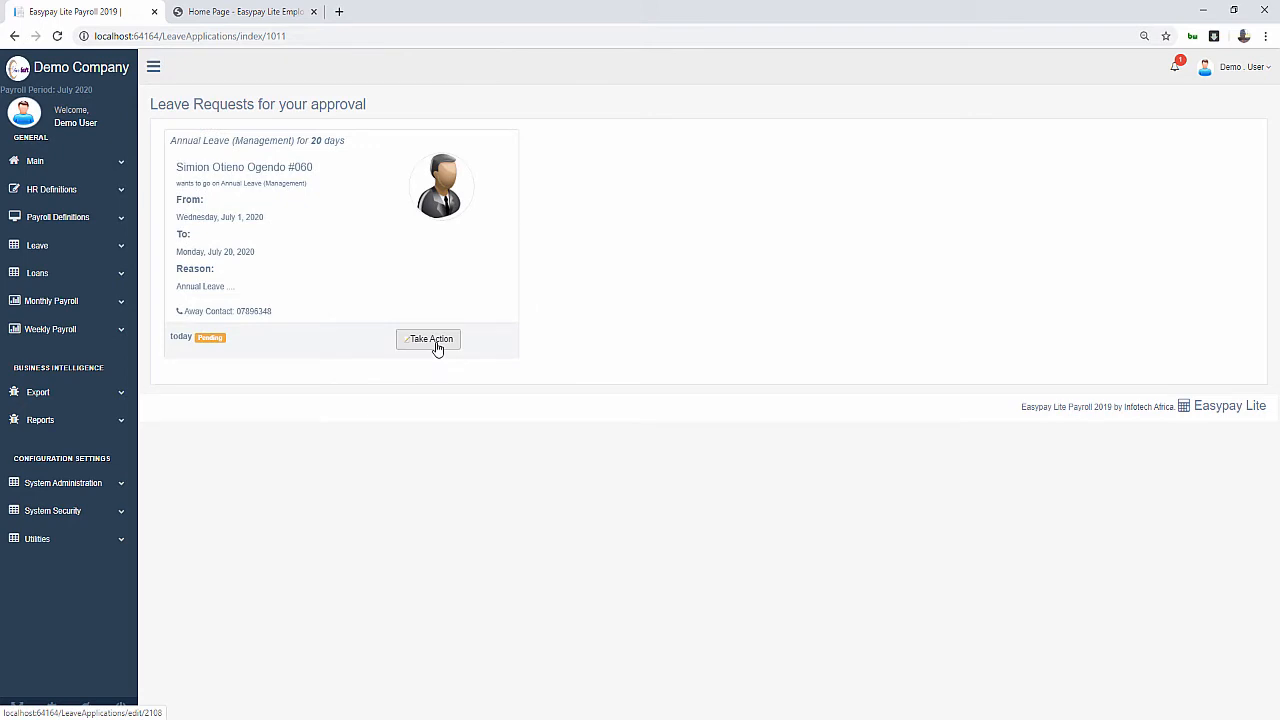
left_click(431, 340)
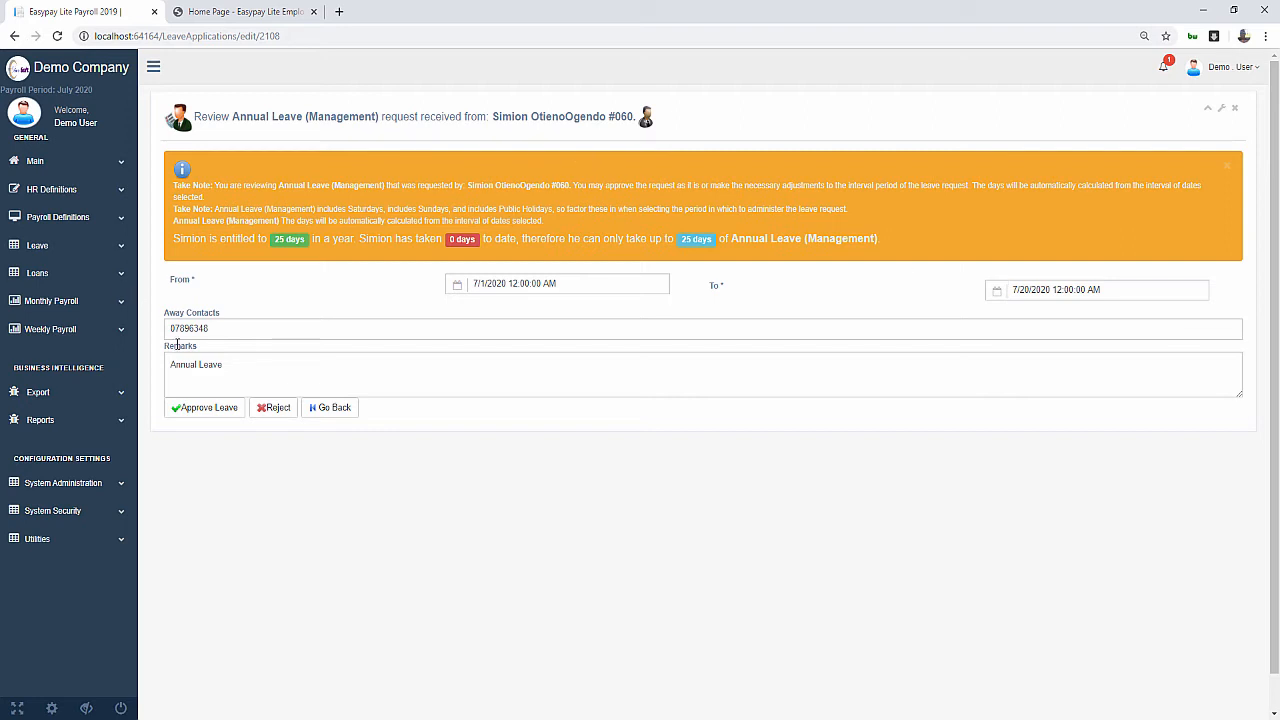
Add 'Surrender main office keys until return.' to Remarks, fix the spelling, and approve the leave
left_click(249, 362)
type("ender main office keys until re")
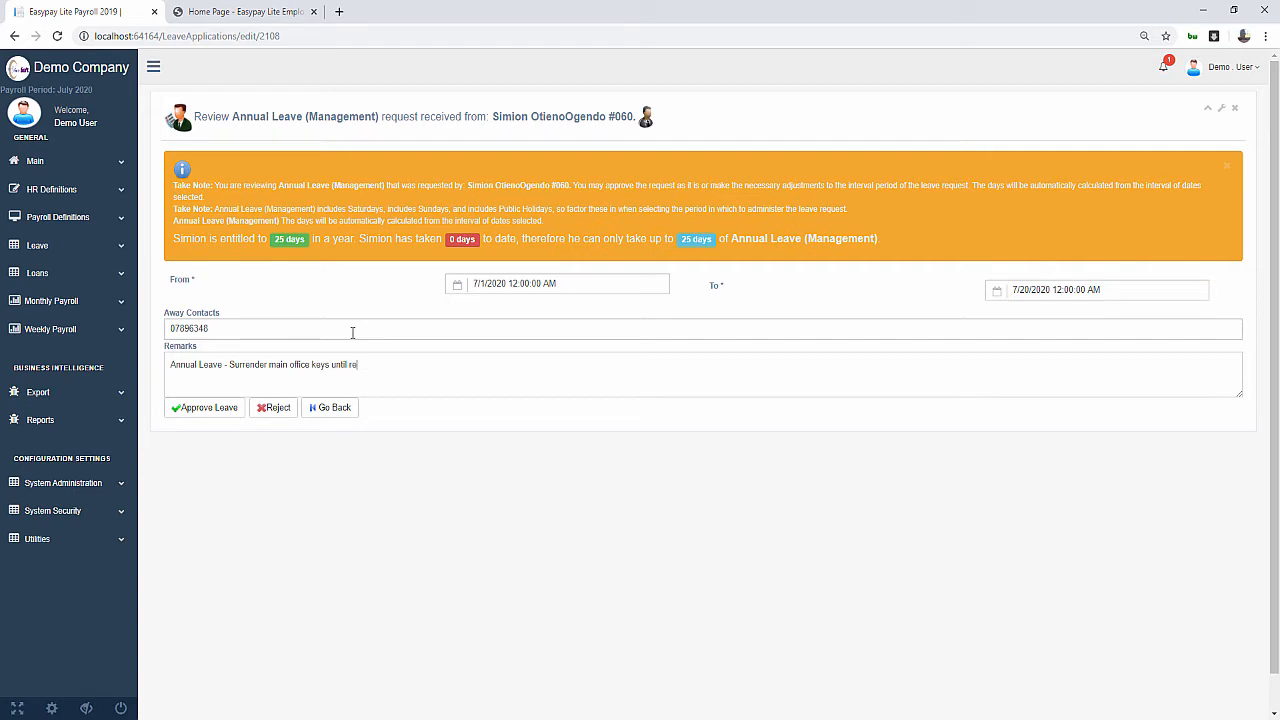
type("tur")
right_click(365, 365)
left_click(381, 373)
double_click(360, 365)
type("re")
left_click(209, 409)
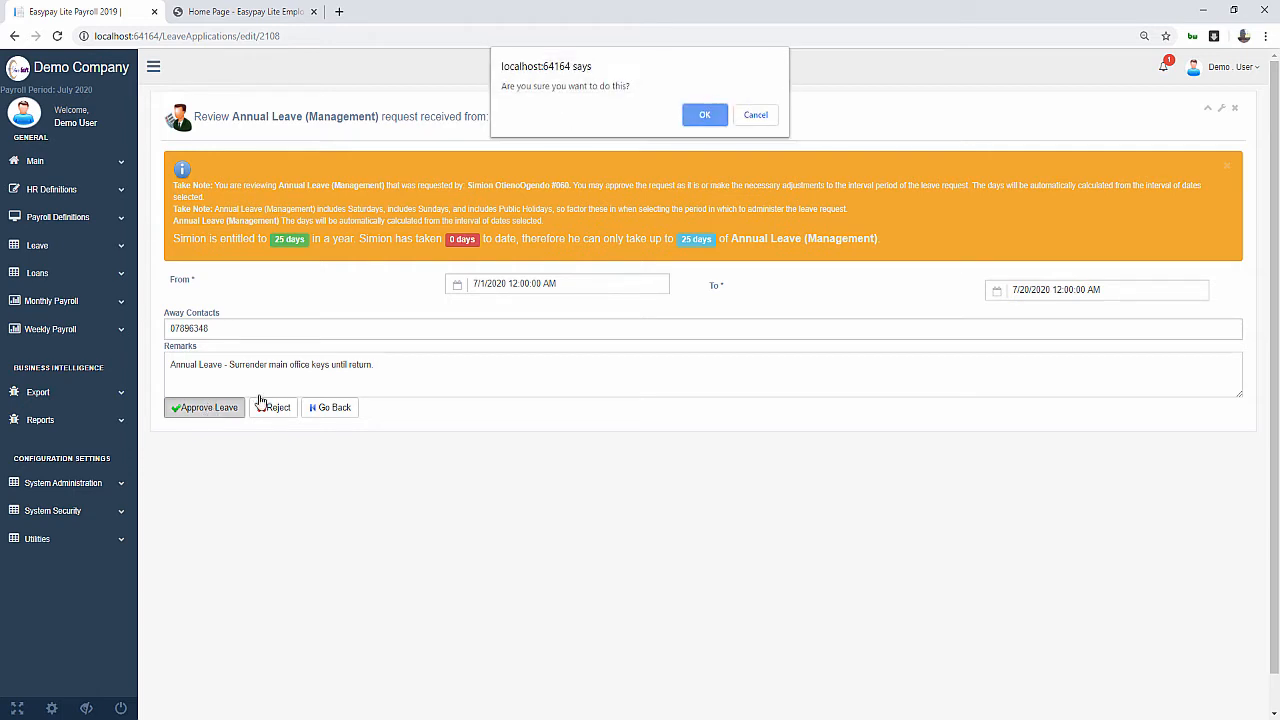
left_click(705, 116)
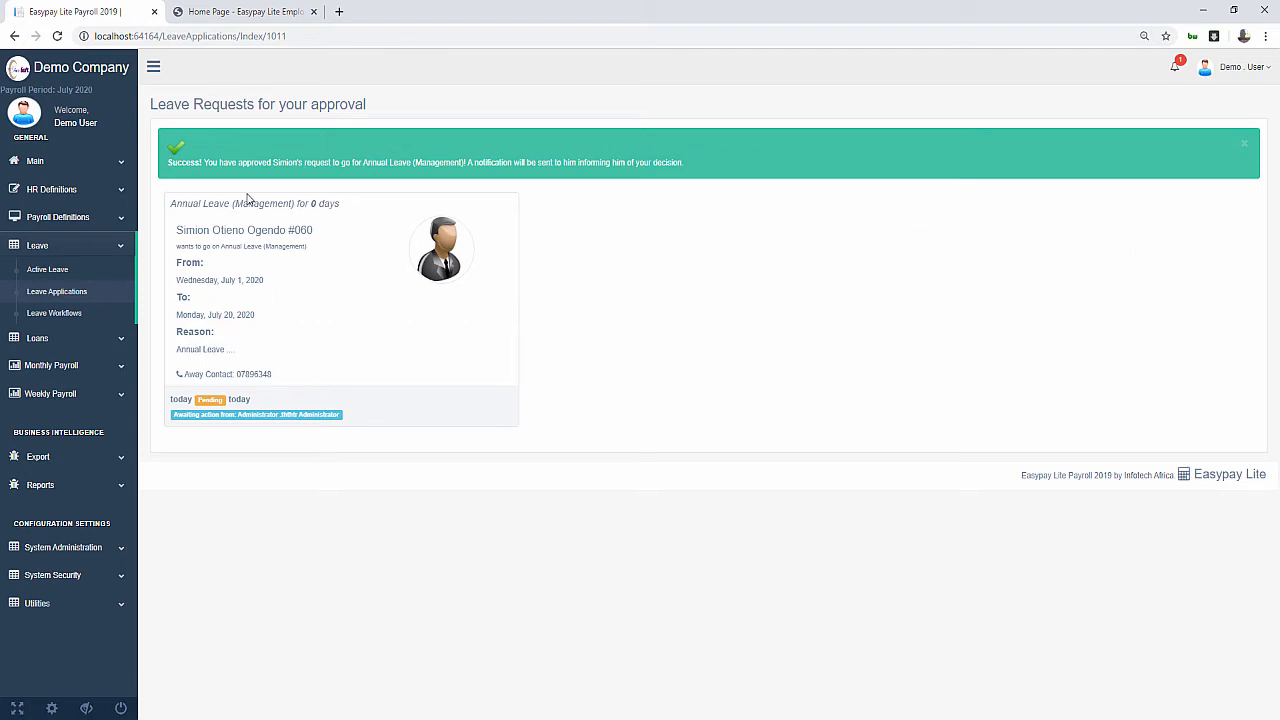
Note the request still awaits Administrator action, then log the Demo User out
left_click_drag(173, 415, 281, 415)
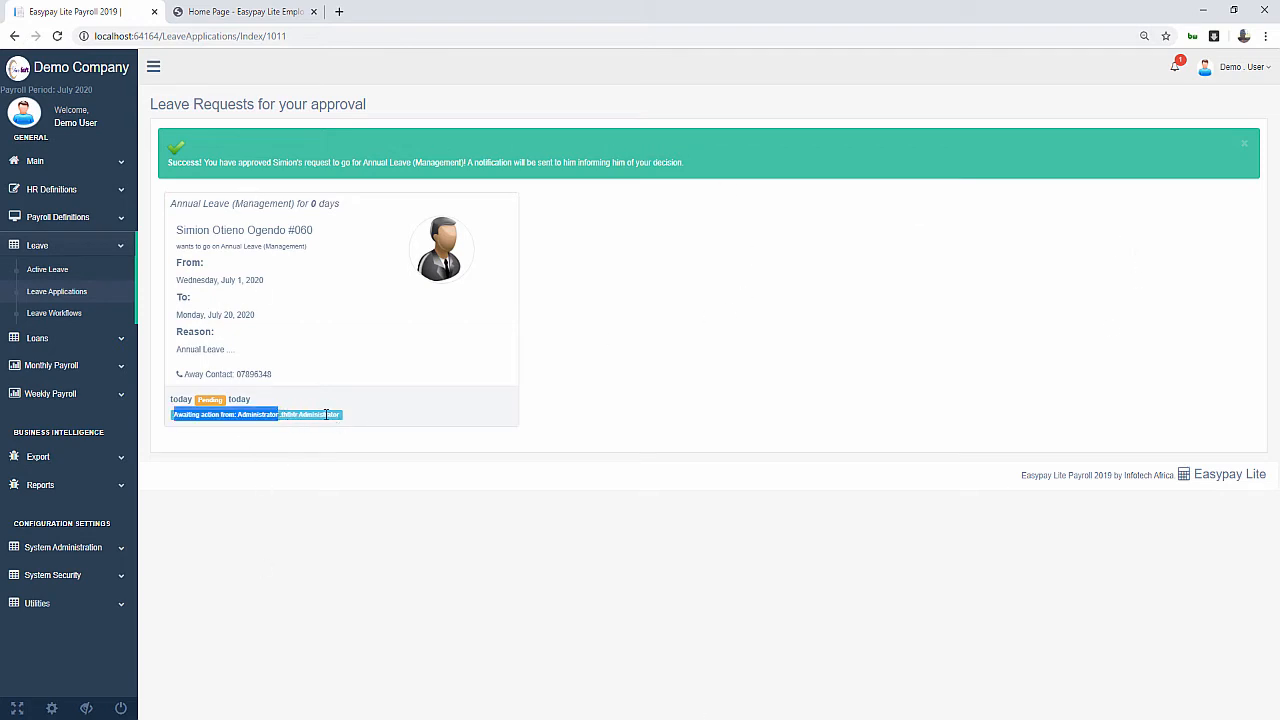
left_click(328, 415)
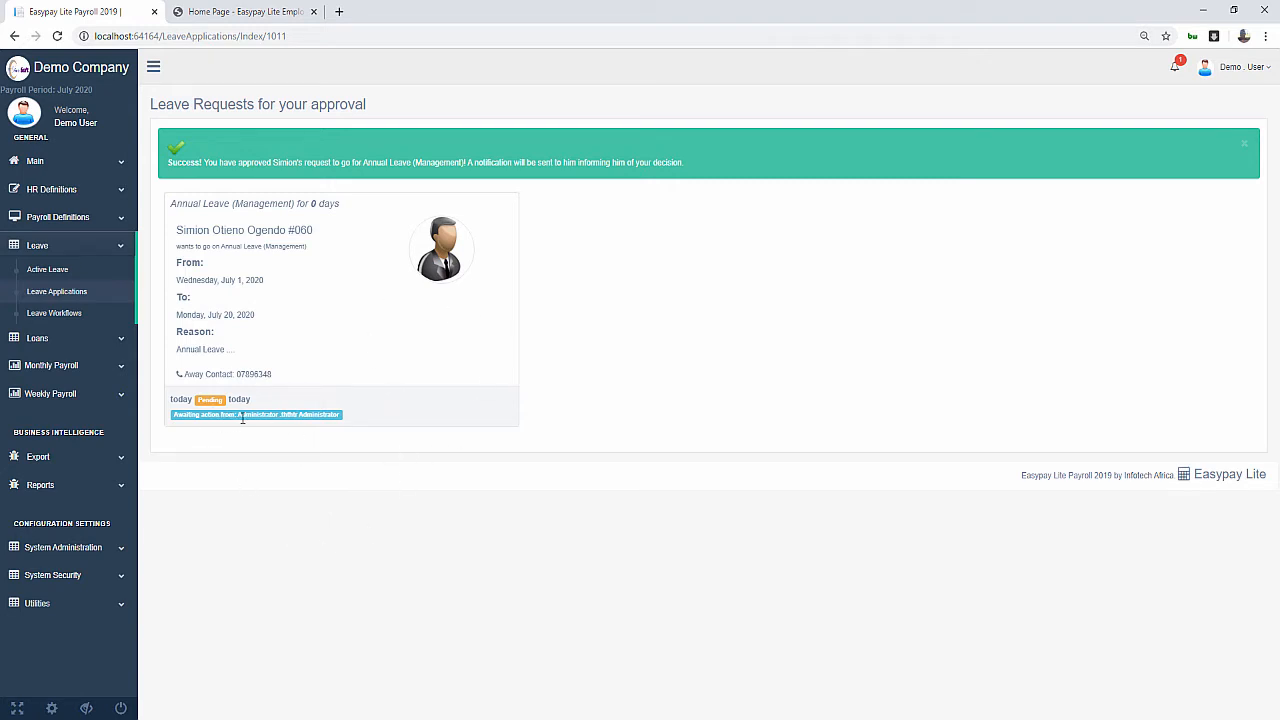
left_click_drag(242, 418, 282, 419)
left_click(431, 394)
left_click(1224, 70)
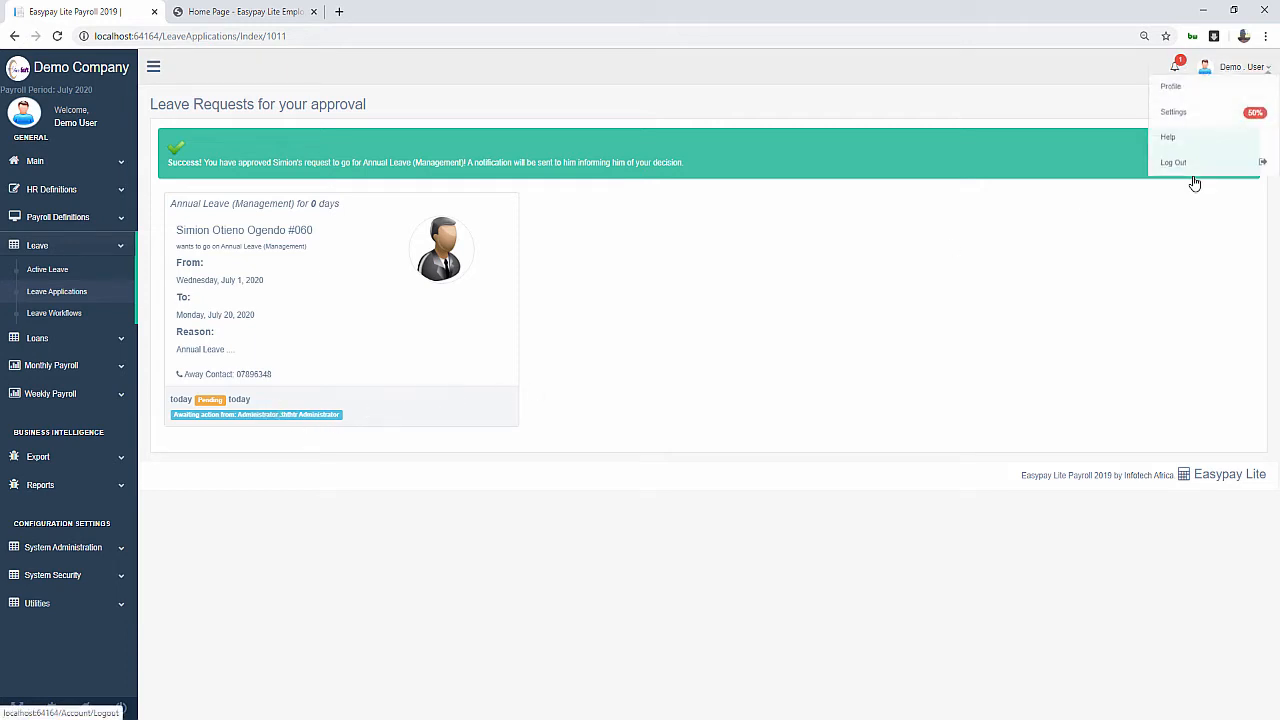
left_click(1194, 180)
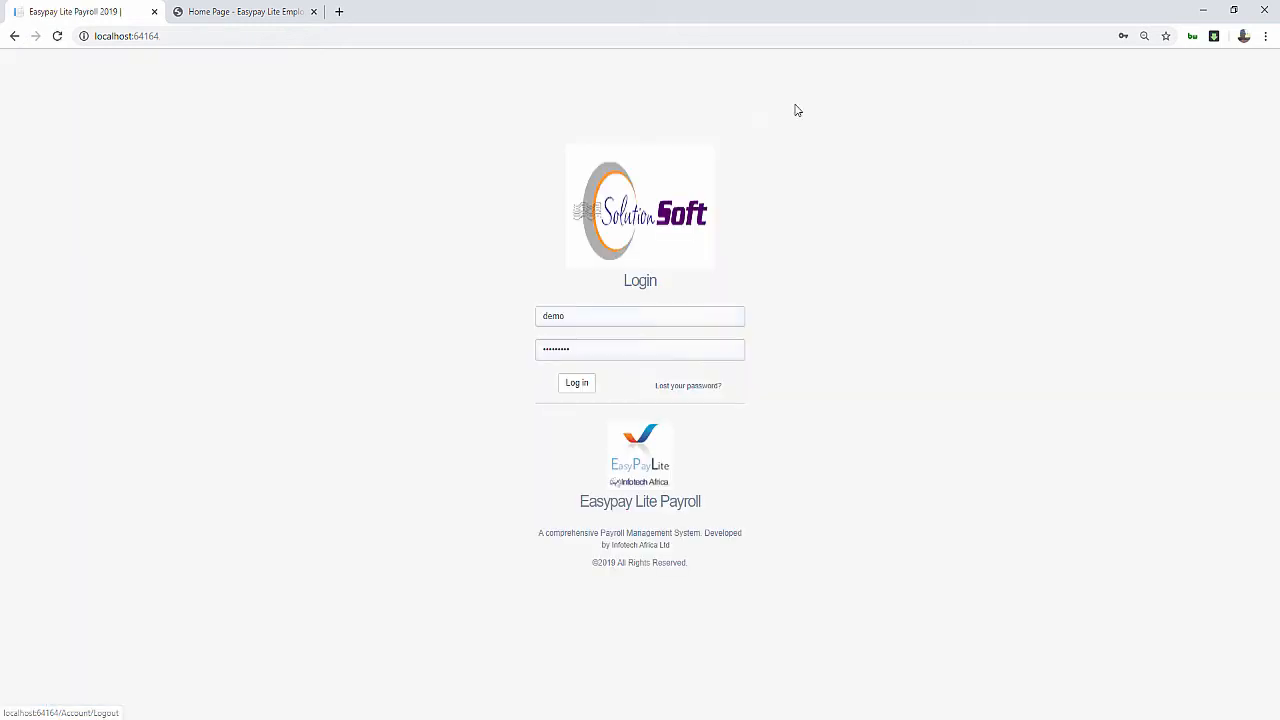
Log in with the saved Administrator login
left_click(581, 312)
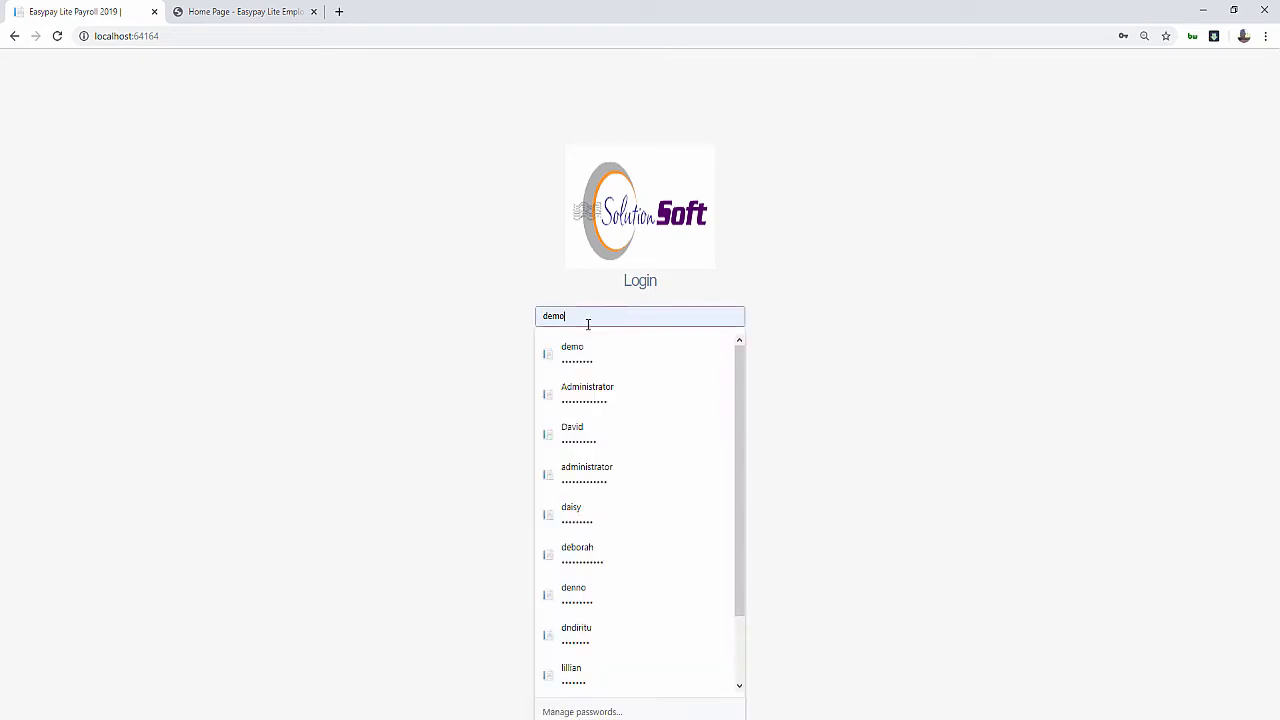
left_click(589, 390)
left_click(578, 384)
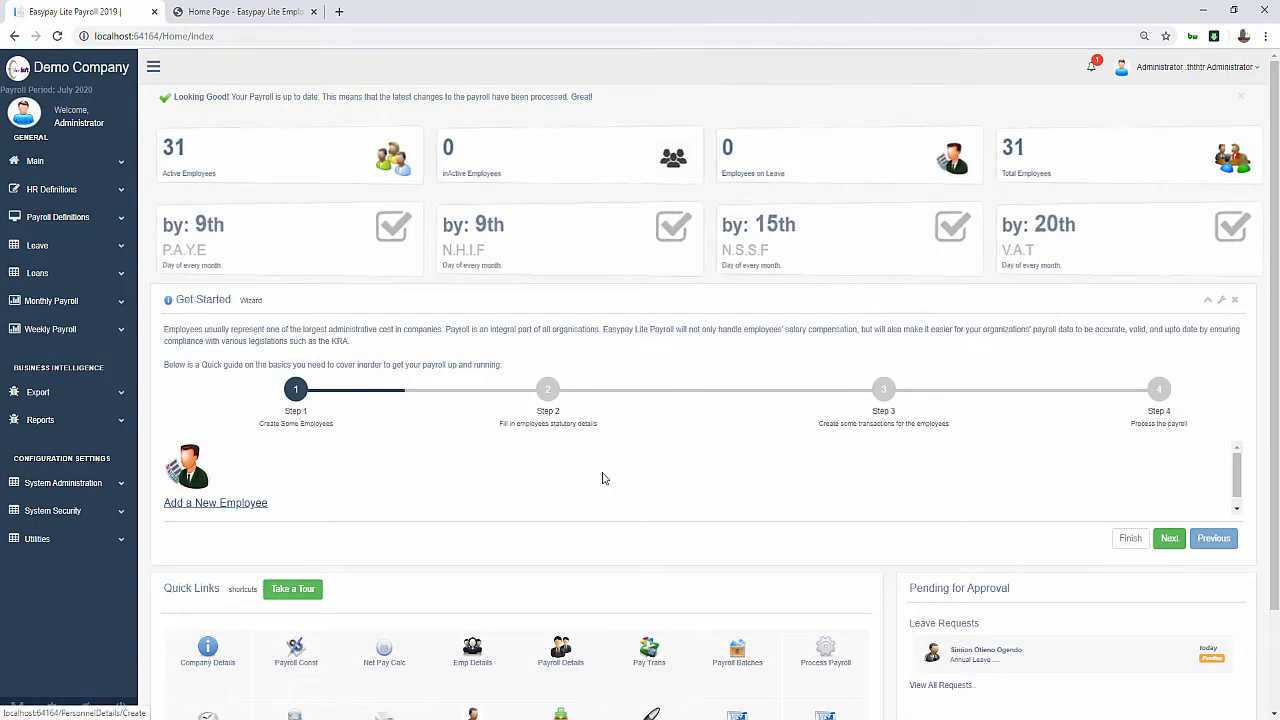
Open the pending Annual Leave request from Pending for Approval and approve it
scroll(1041, 616, "down", 2)
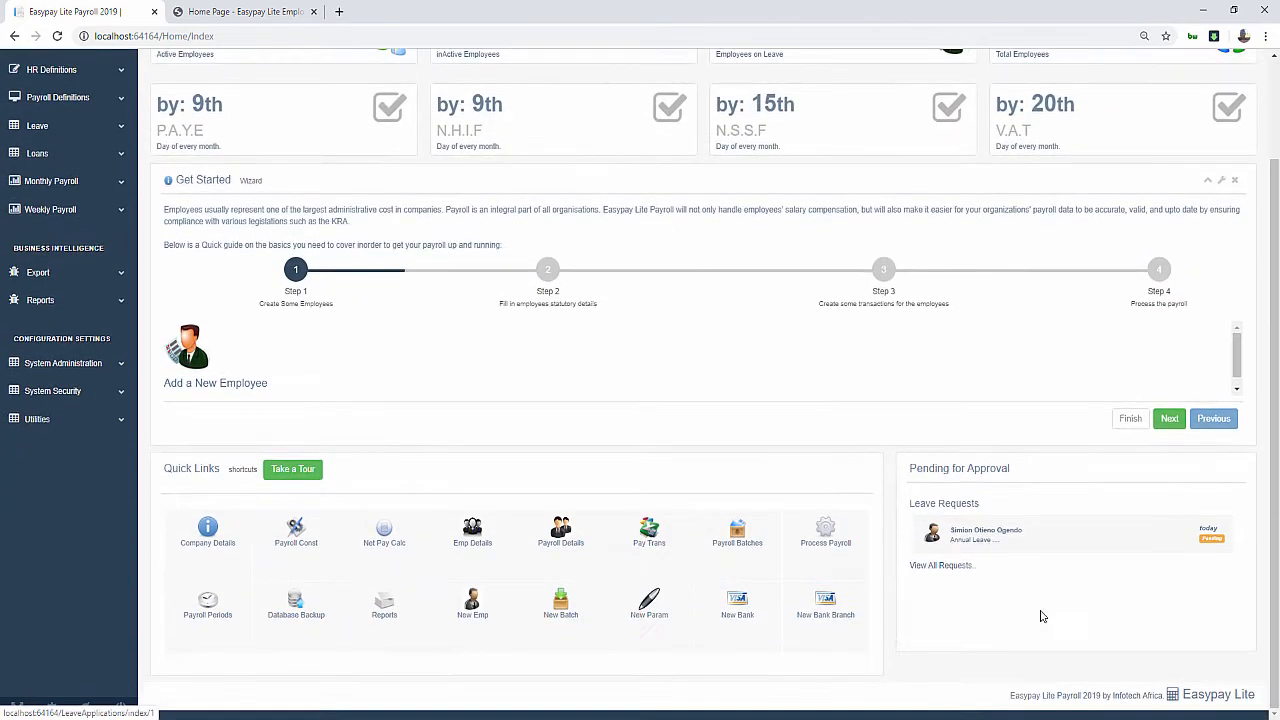
left_click(974, 538)
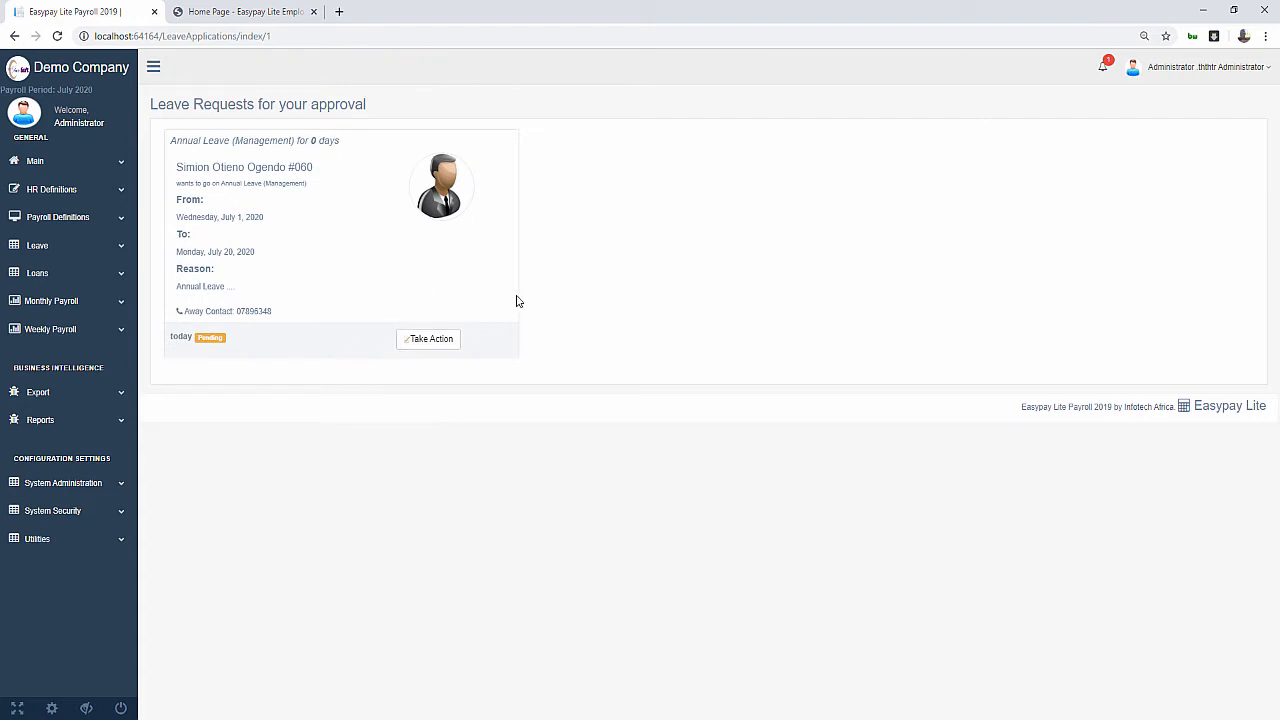
left_click(443, 341)
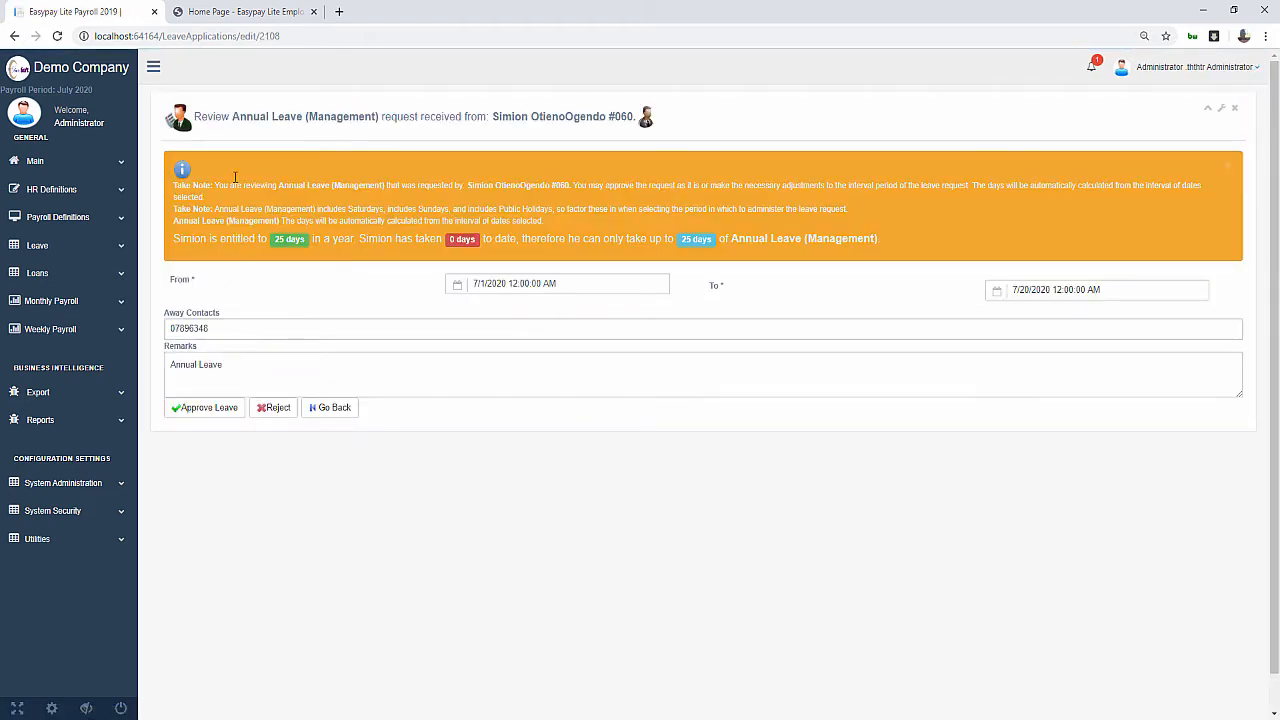
left_click(216, 416)
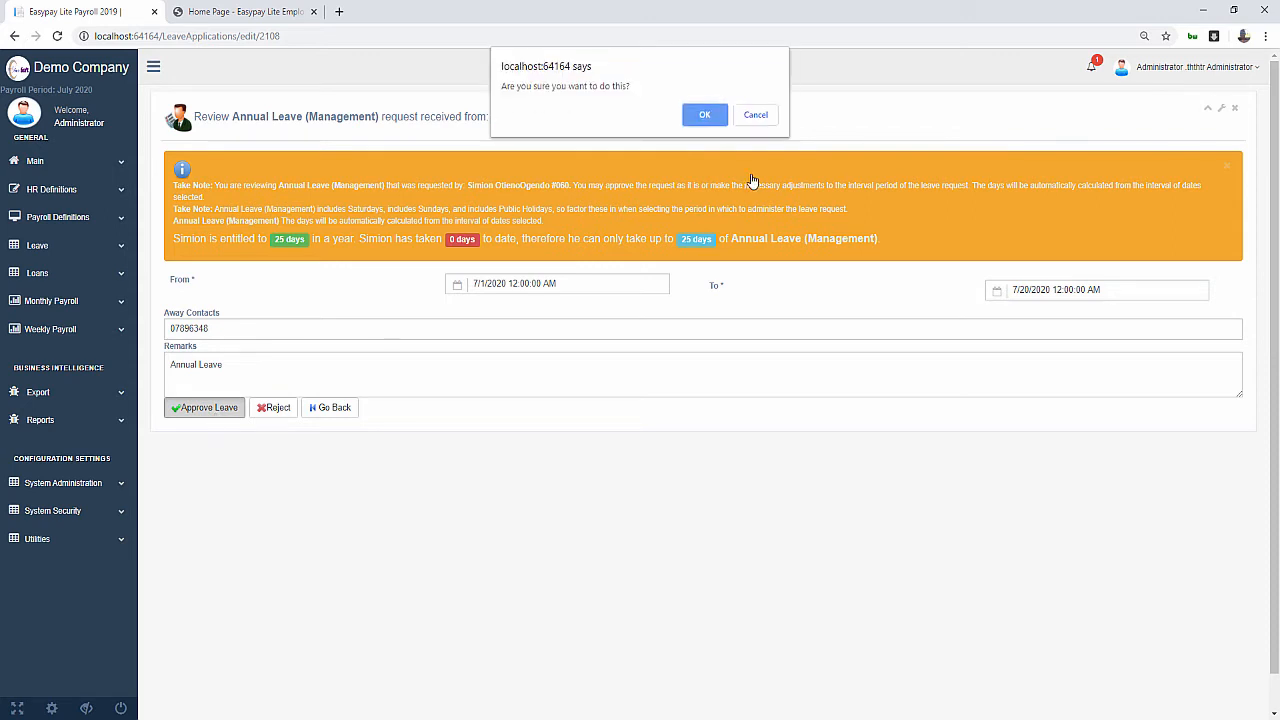
left_click(719, 116)
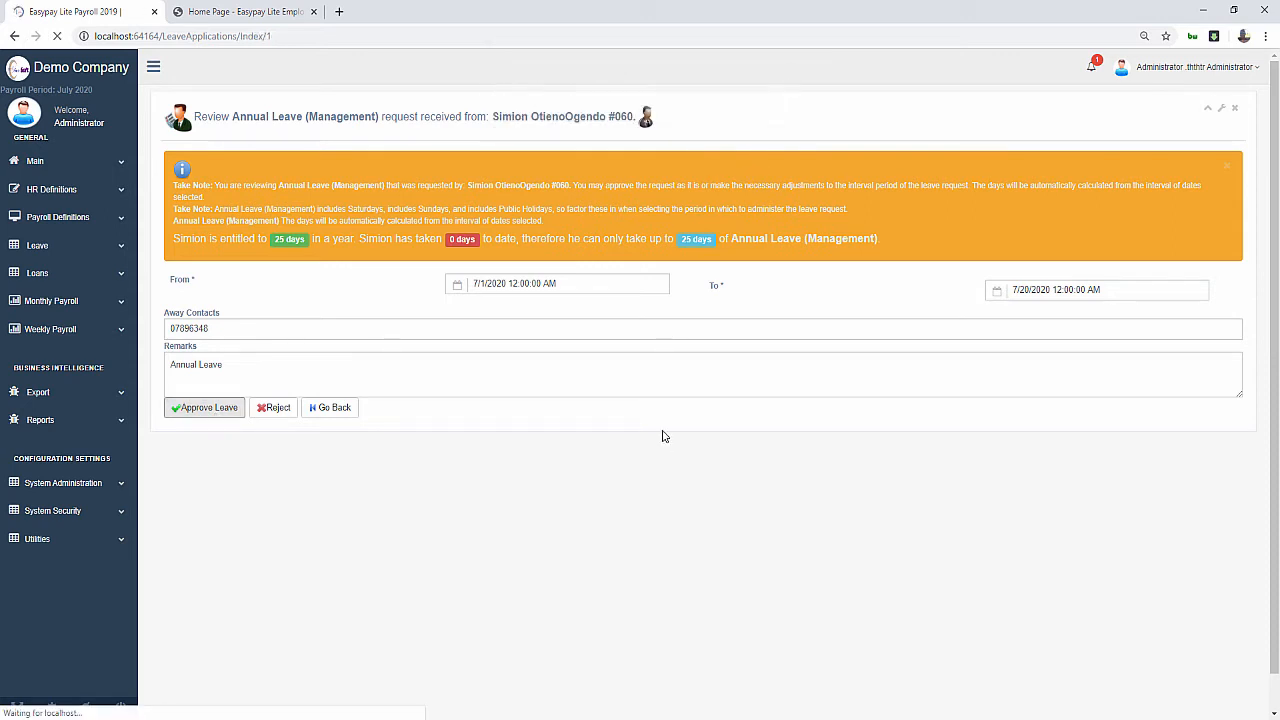
Reload the Employee Portal and read the first approval notification, noting others must still approve
left_click(215, 12)
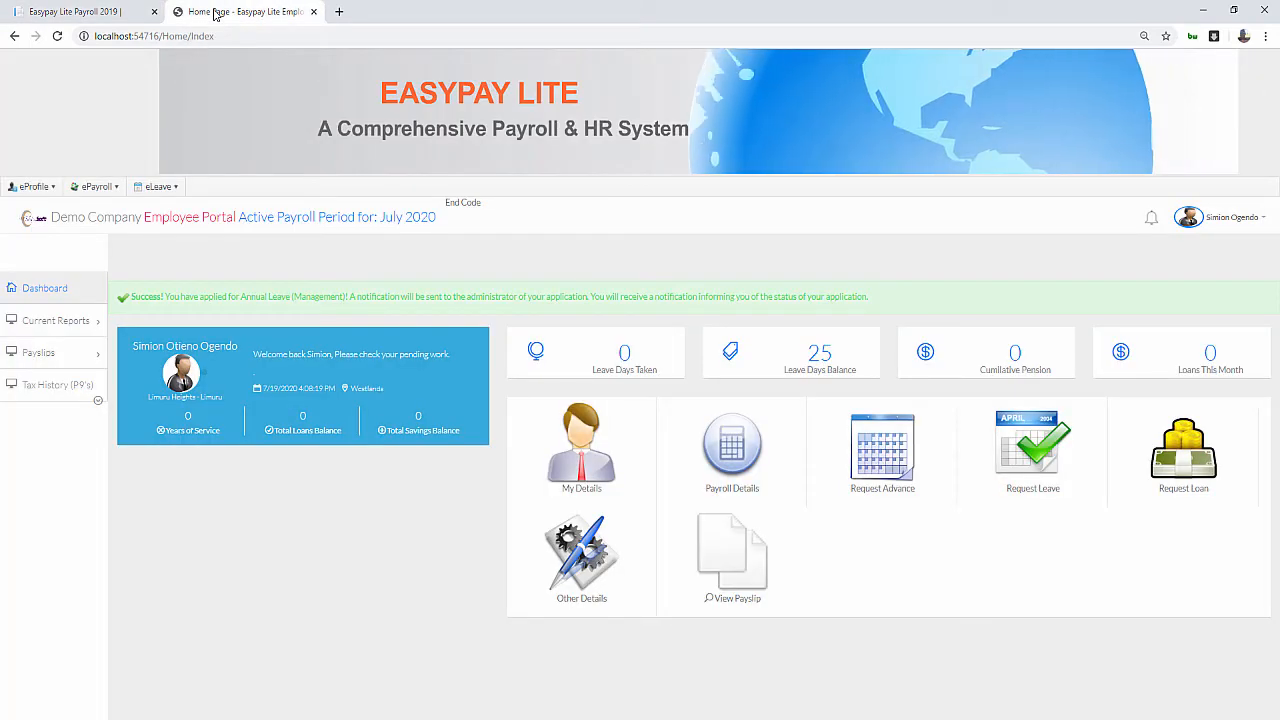
left_click(57, 37)
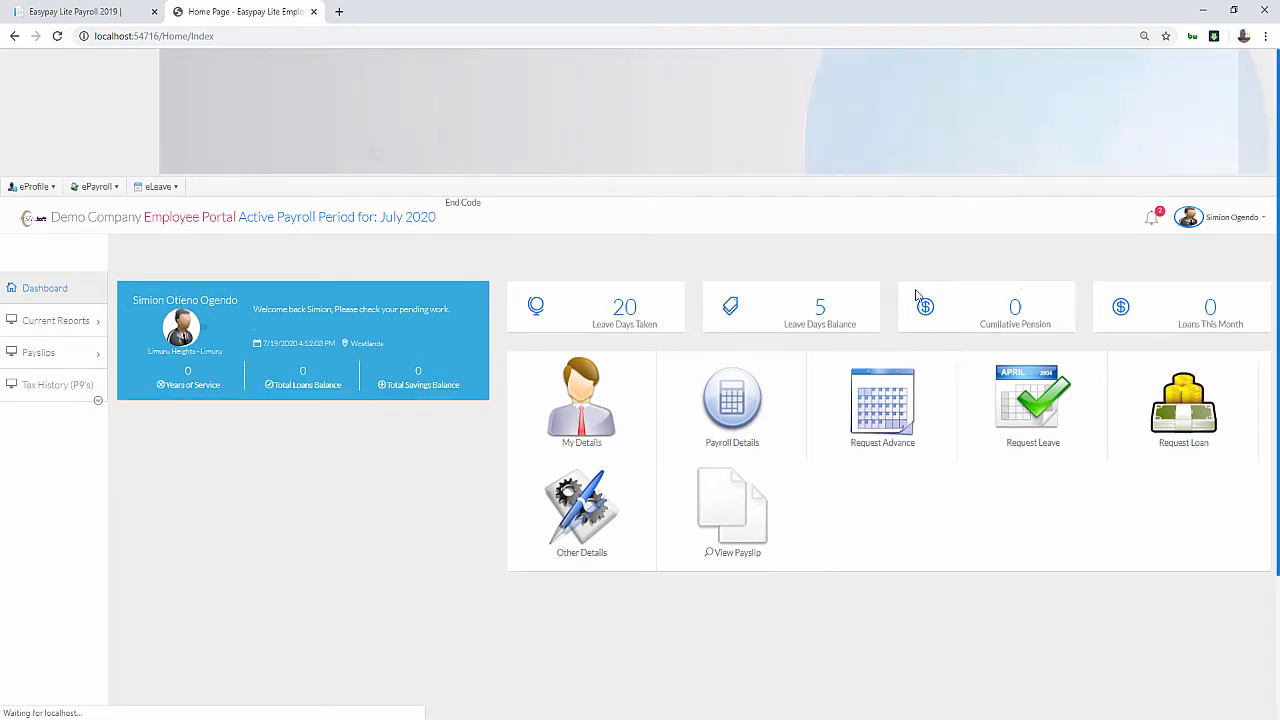
left_click(1154, 220)
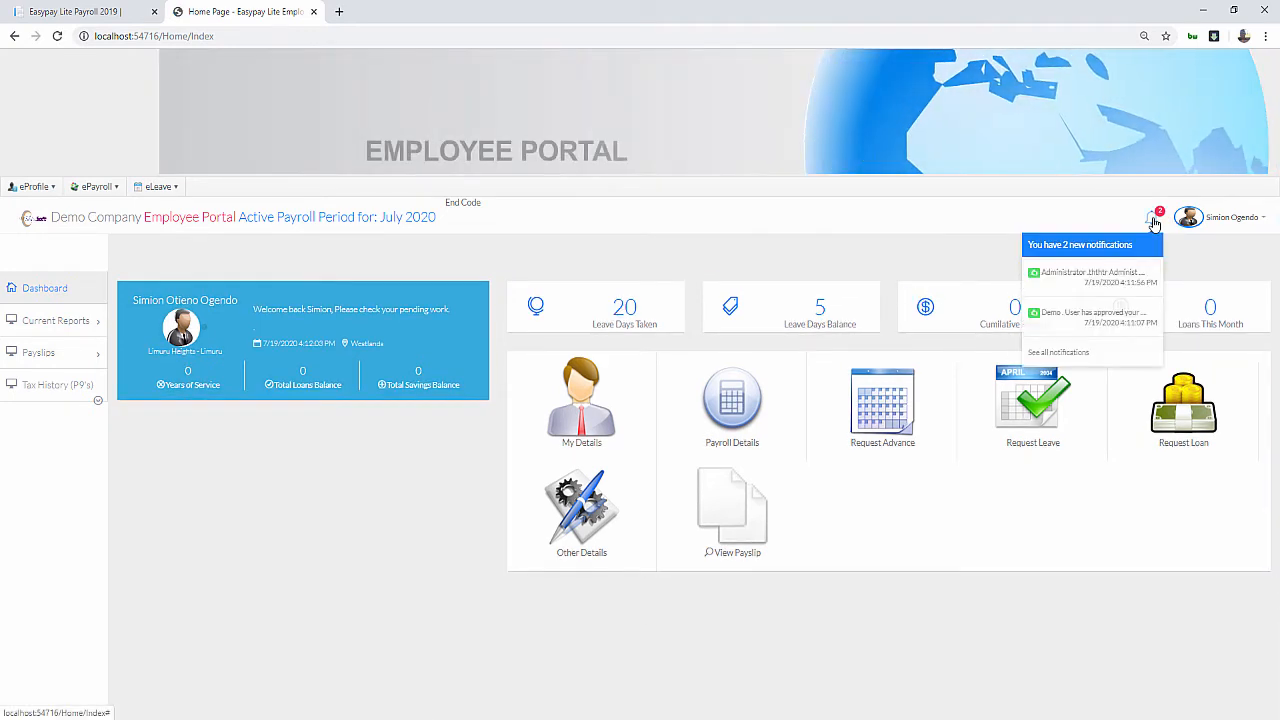
left_click(1121, 318)
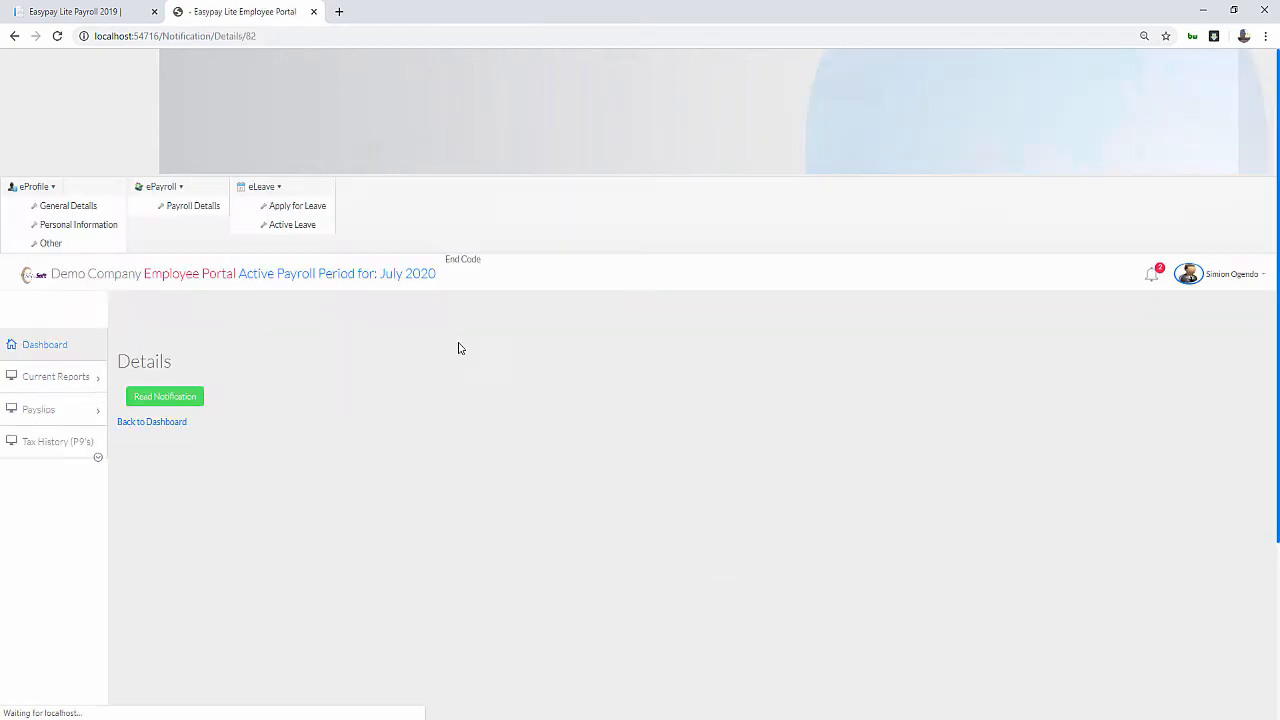
left_click(163, 397)
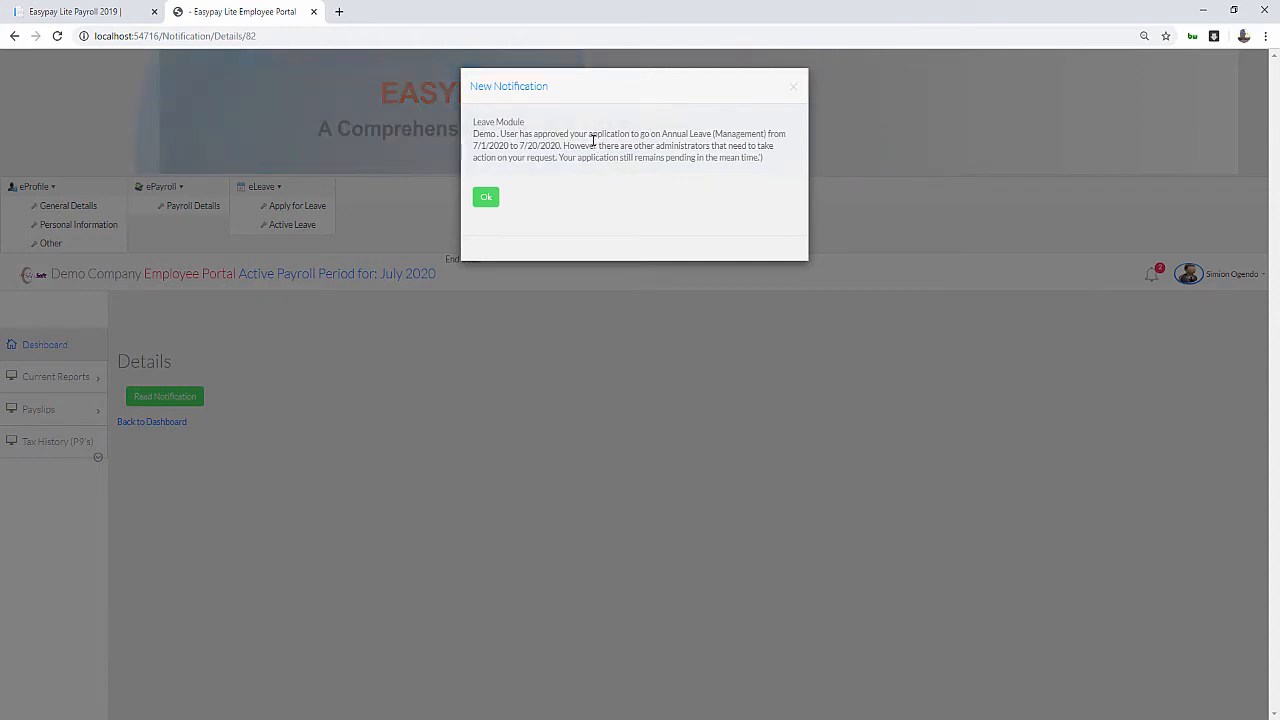
left_click_drag(560, 145, 788, 159)
left_click(700, 157)
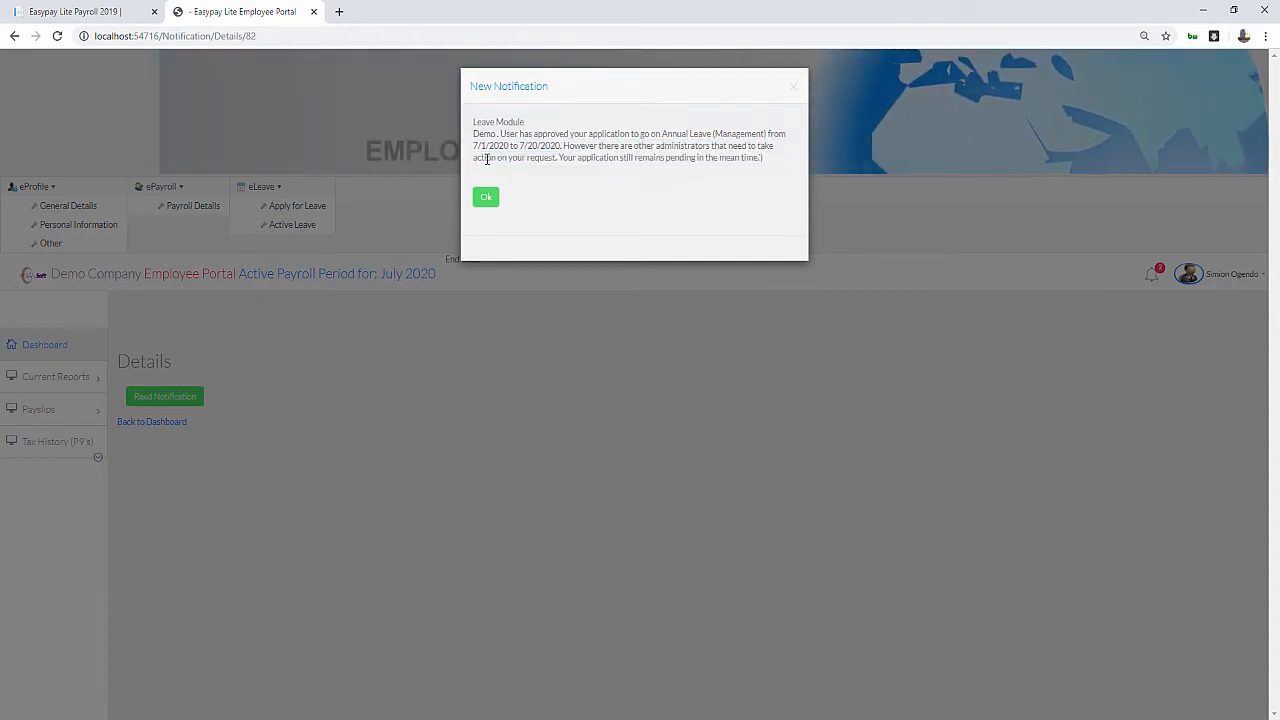
left_click(486, 199)
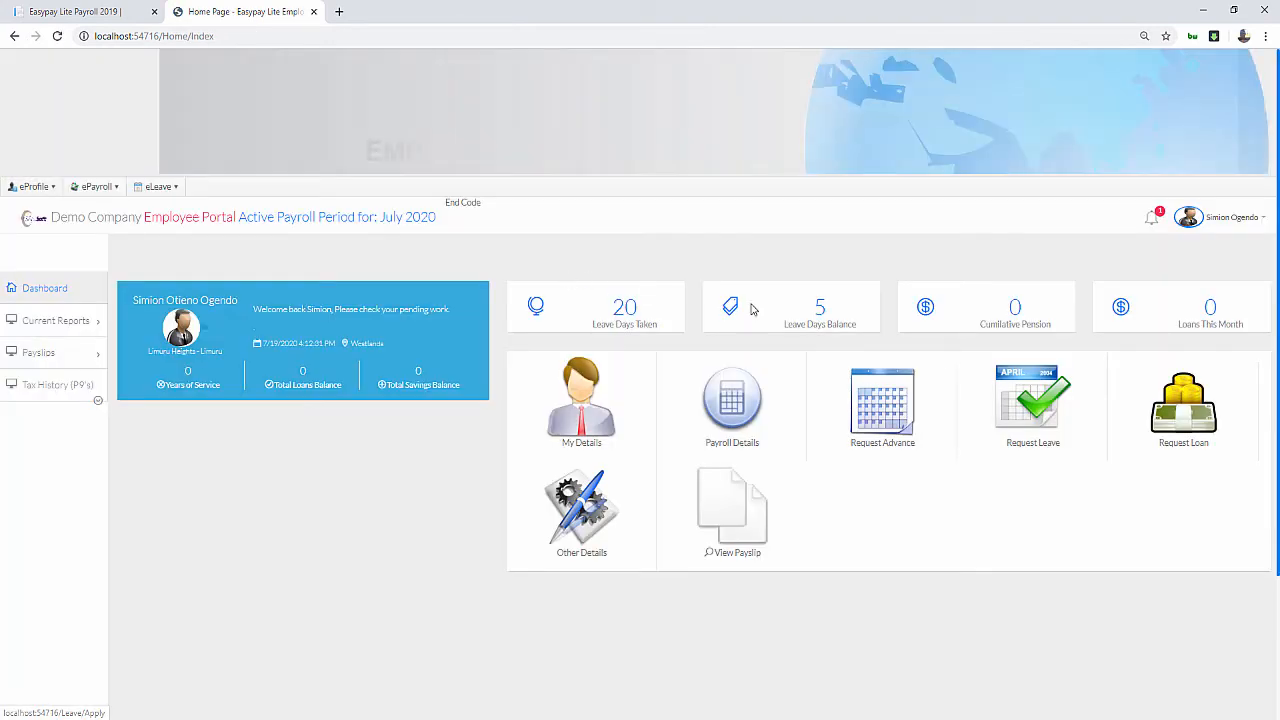
Read the final notification confirming Administrator approved the 7/1/2020–7/20/2020 Annual Leave
left_click(1149, 224)
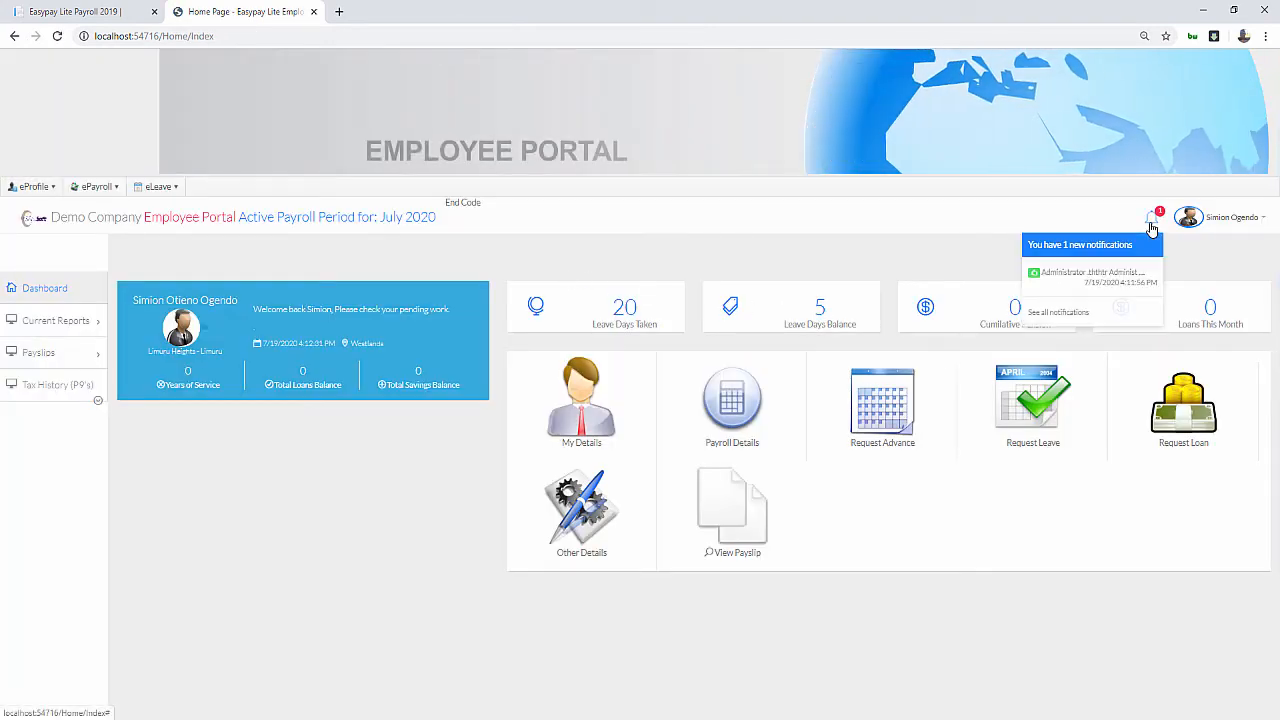
left_click(1101, 270)
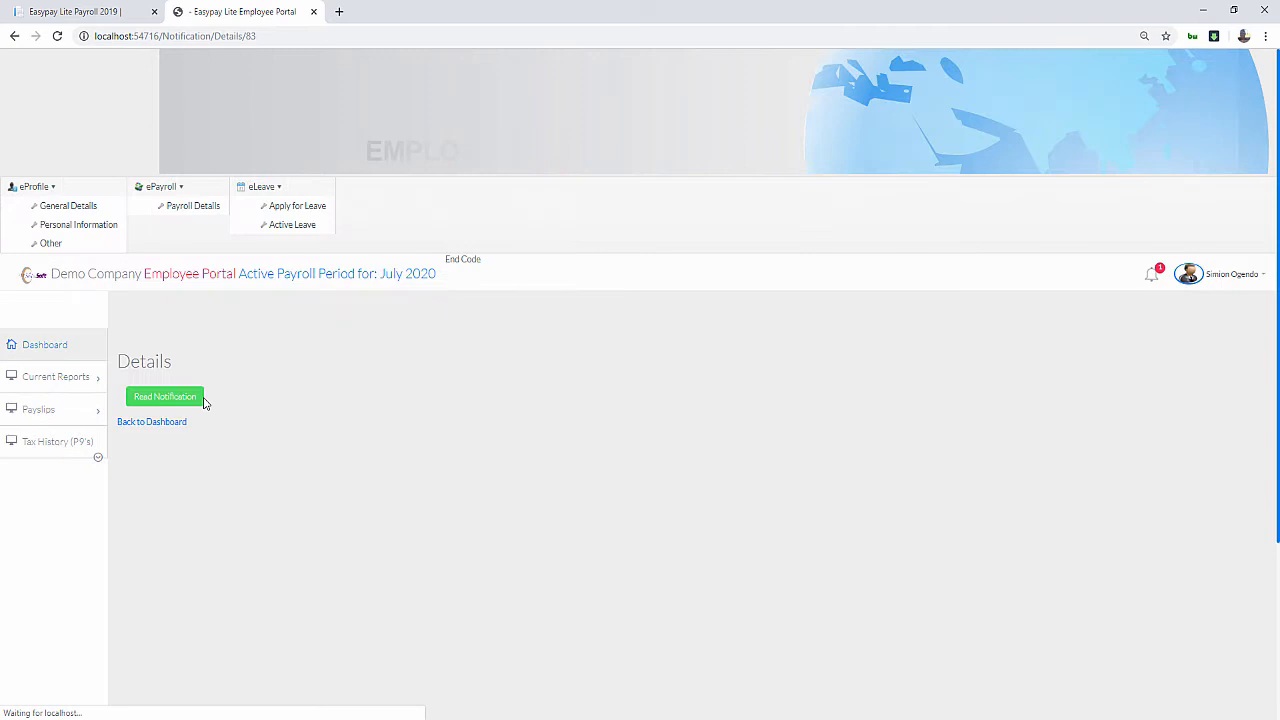
left_click(195, 397)
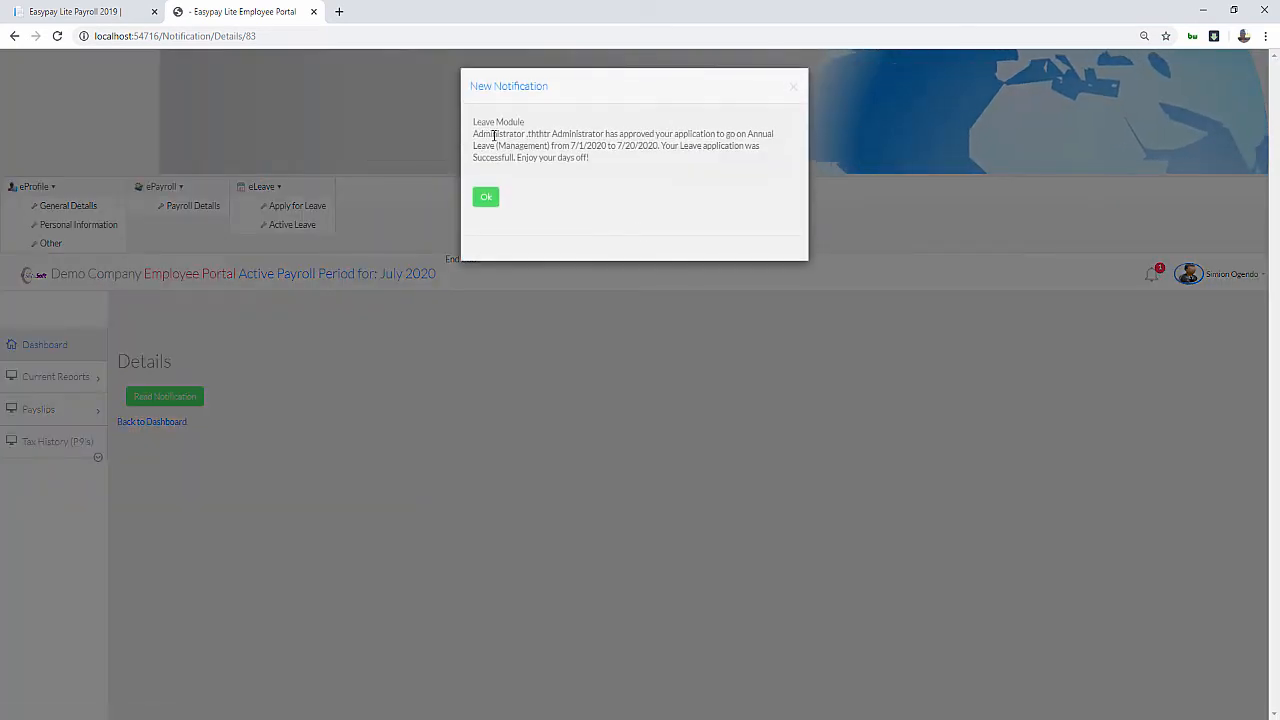
left_click_drag(492, 134, 507, 134)
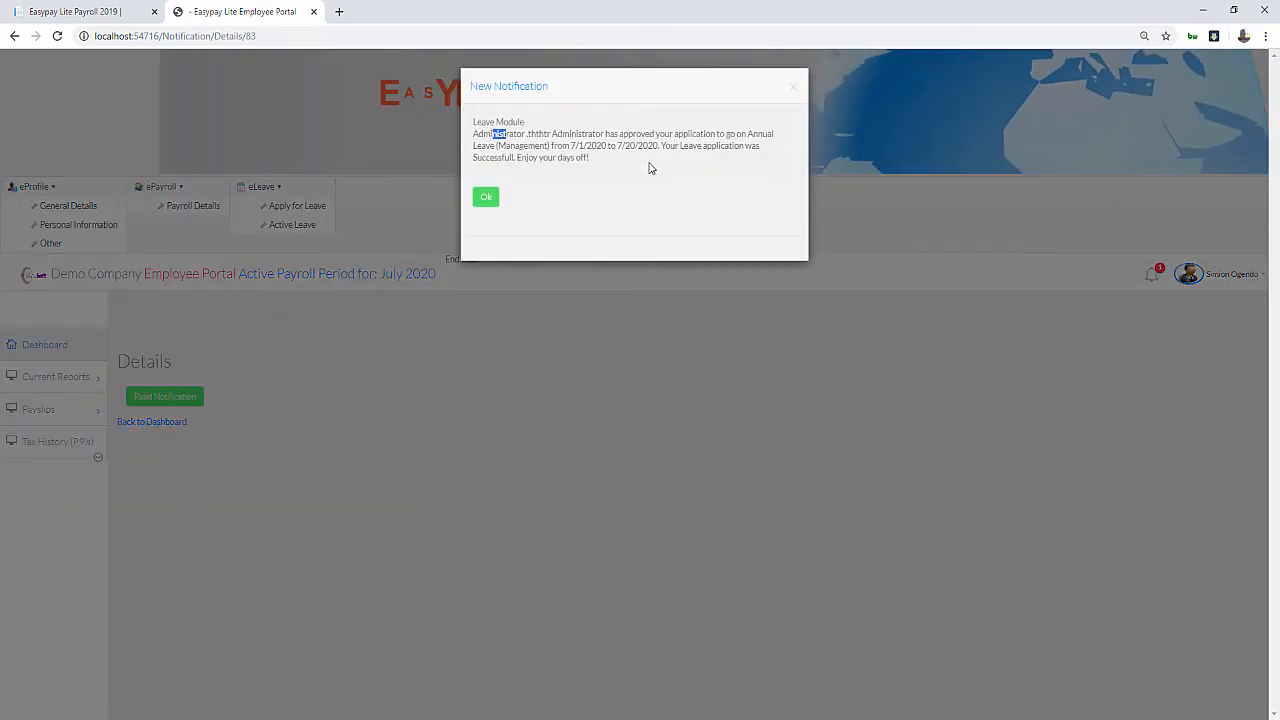
left_click(707, 148)
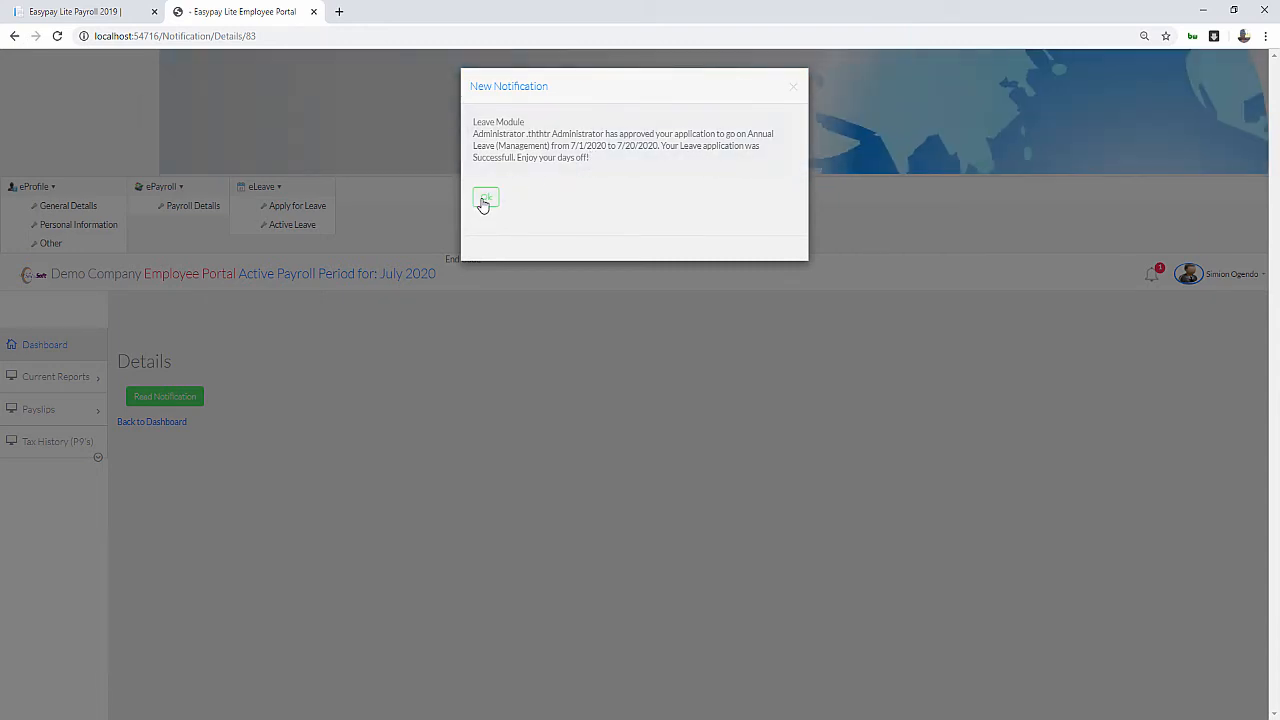
left_click(485, 200)
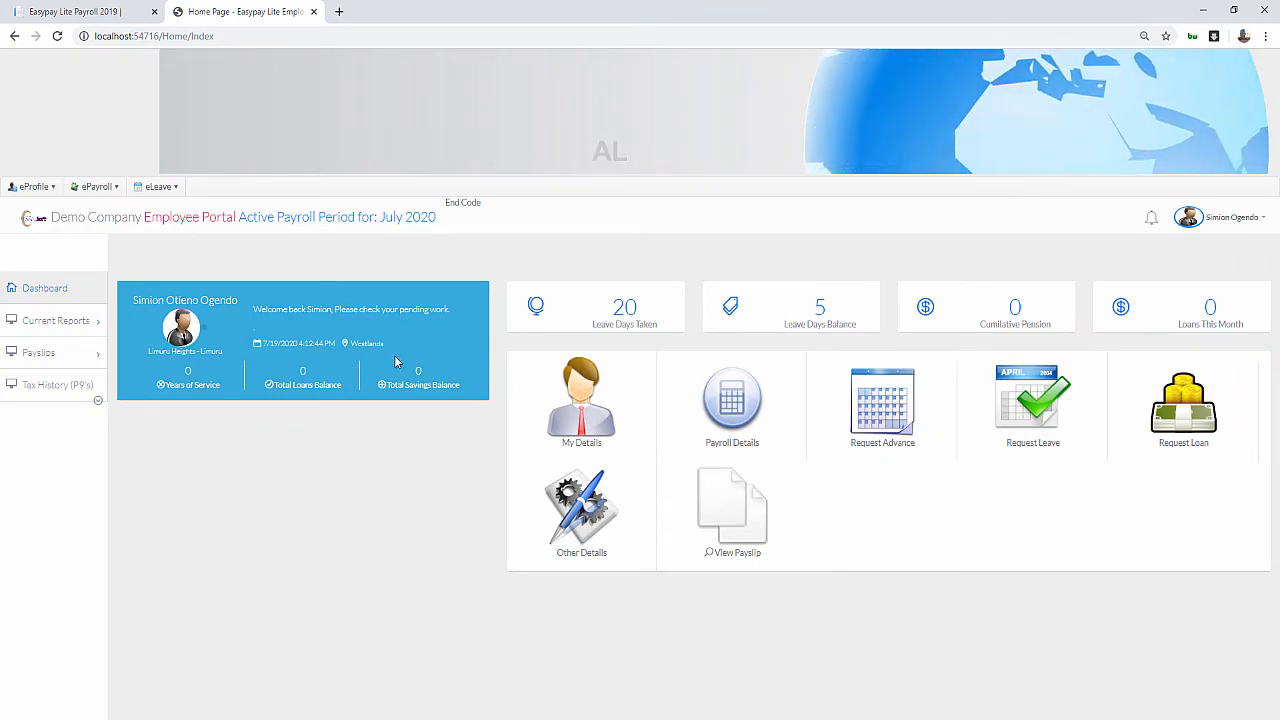
left_click(152, 189)
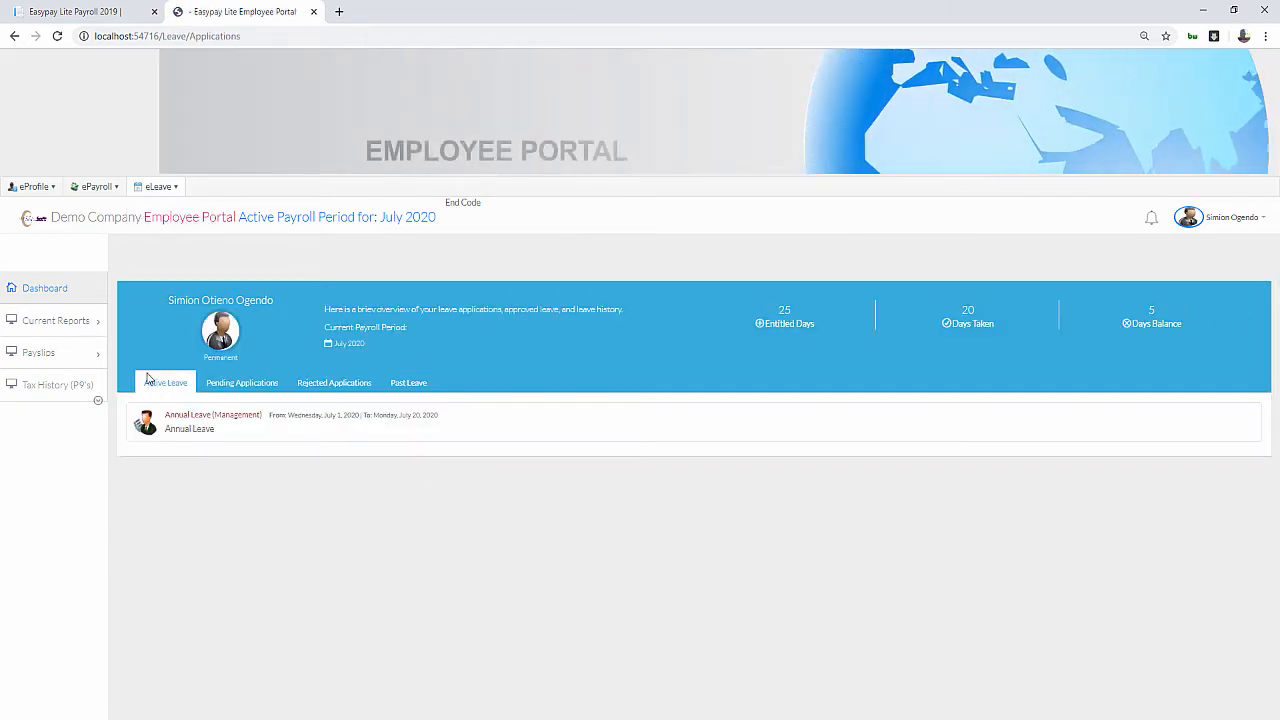
left_click(160, 187)
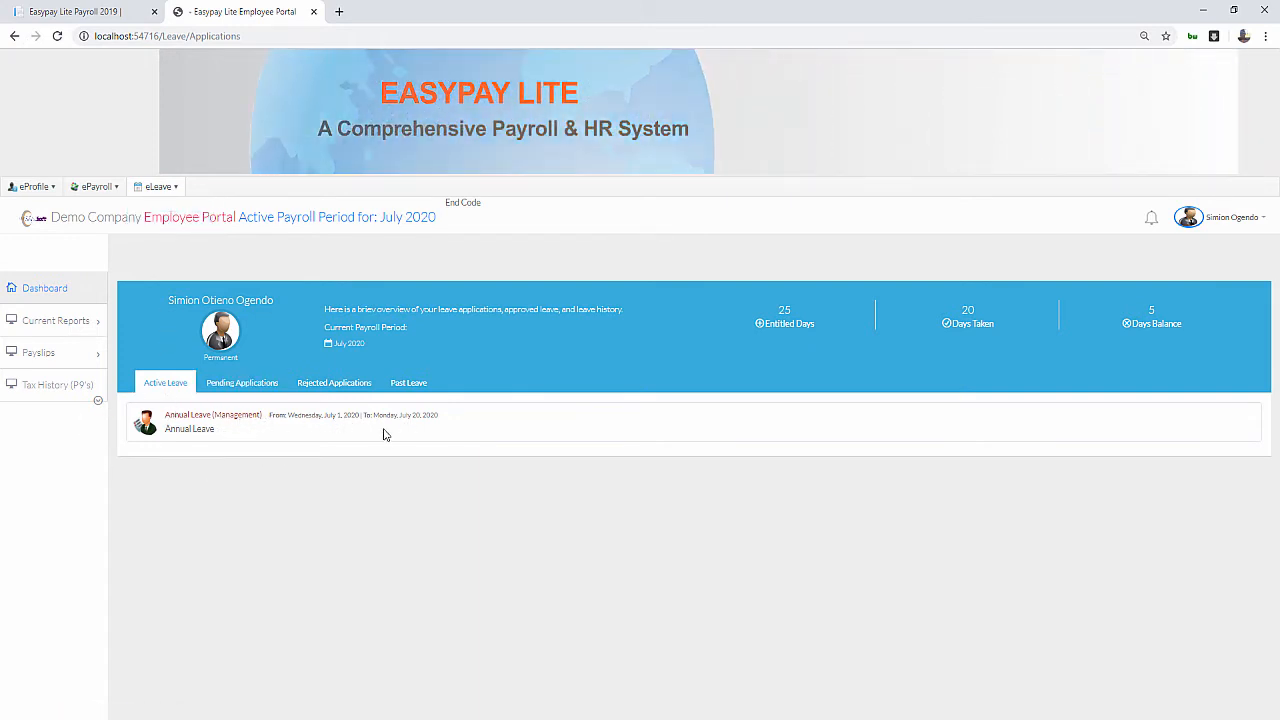
left_click_drag(277, 414, 280, 451)
left_click(280, 451)
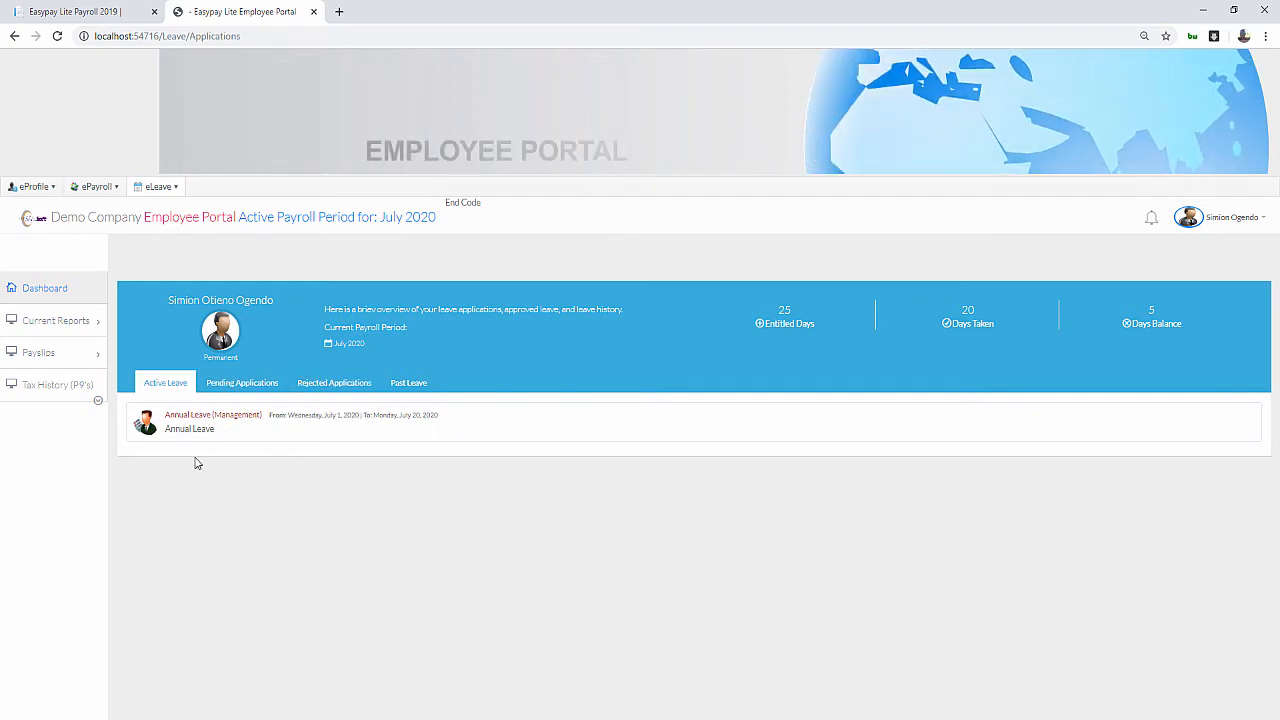
left_click(205, 418)
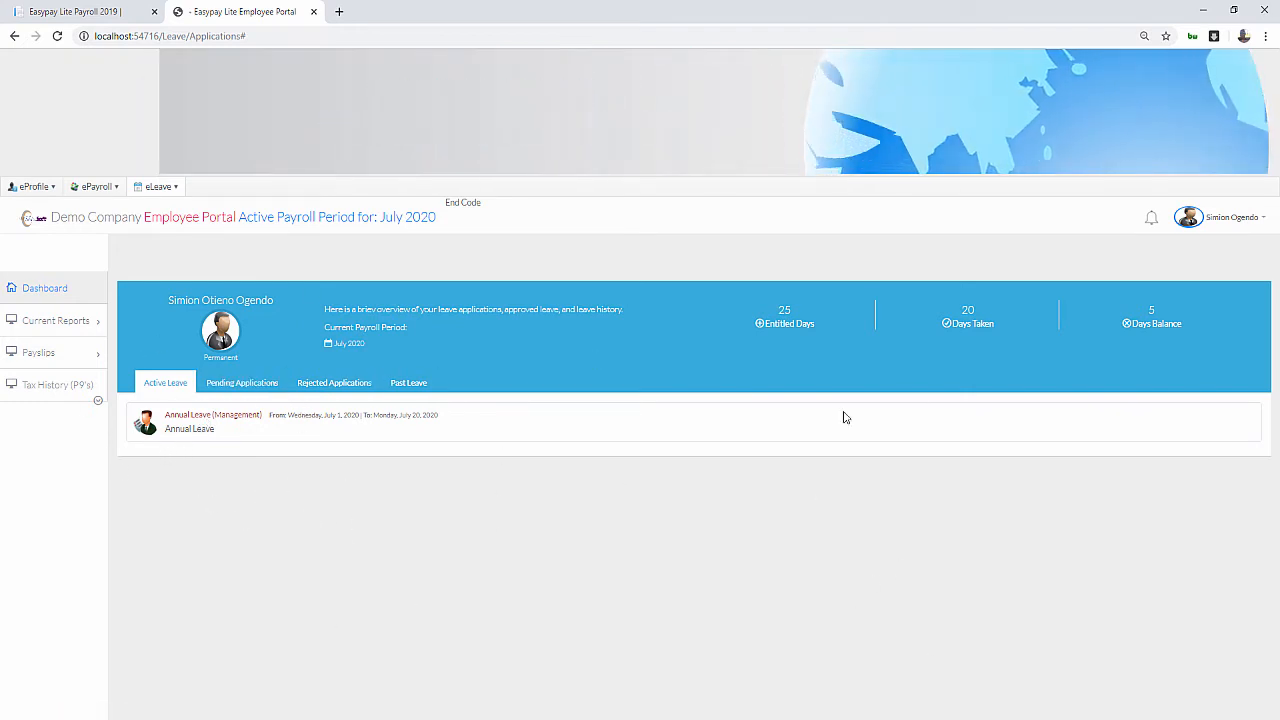
Check Leave > Active Leave in Payroll, then return home to see 1 employee on leave
left_click(103, 12)
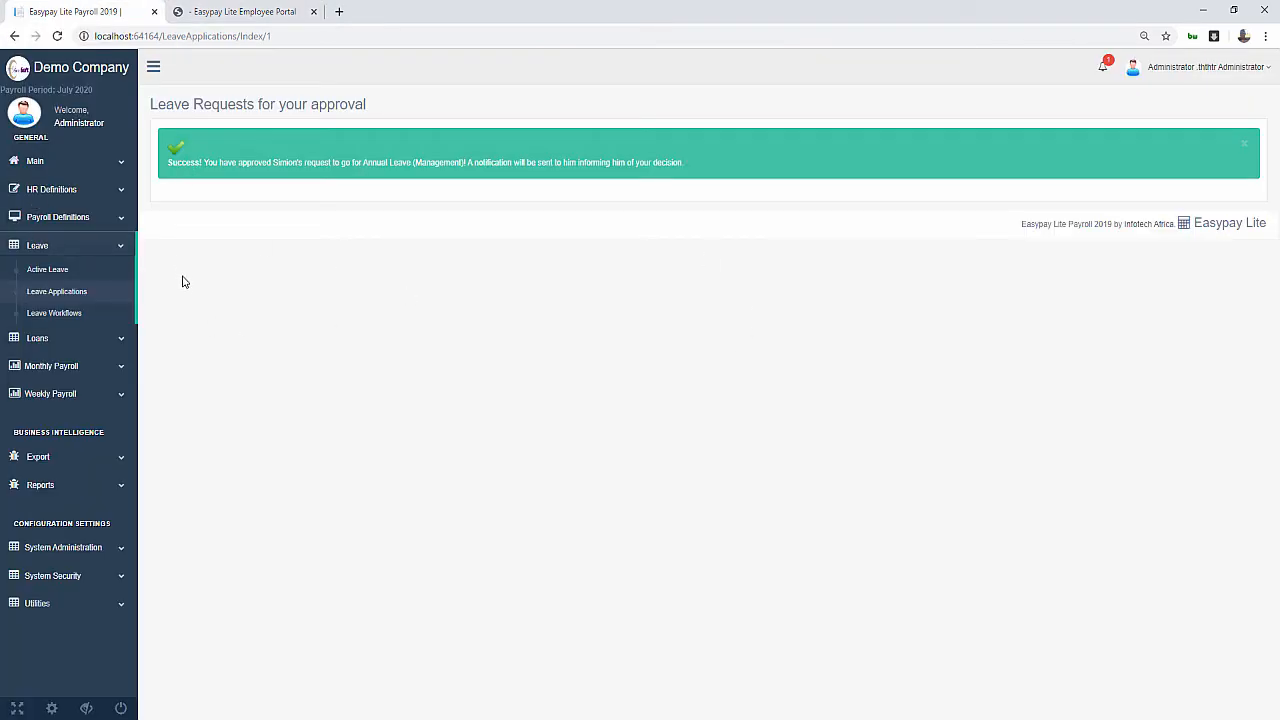
left_click(47, 270)
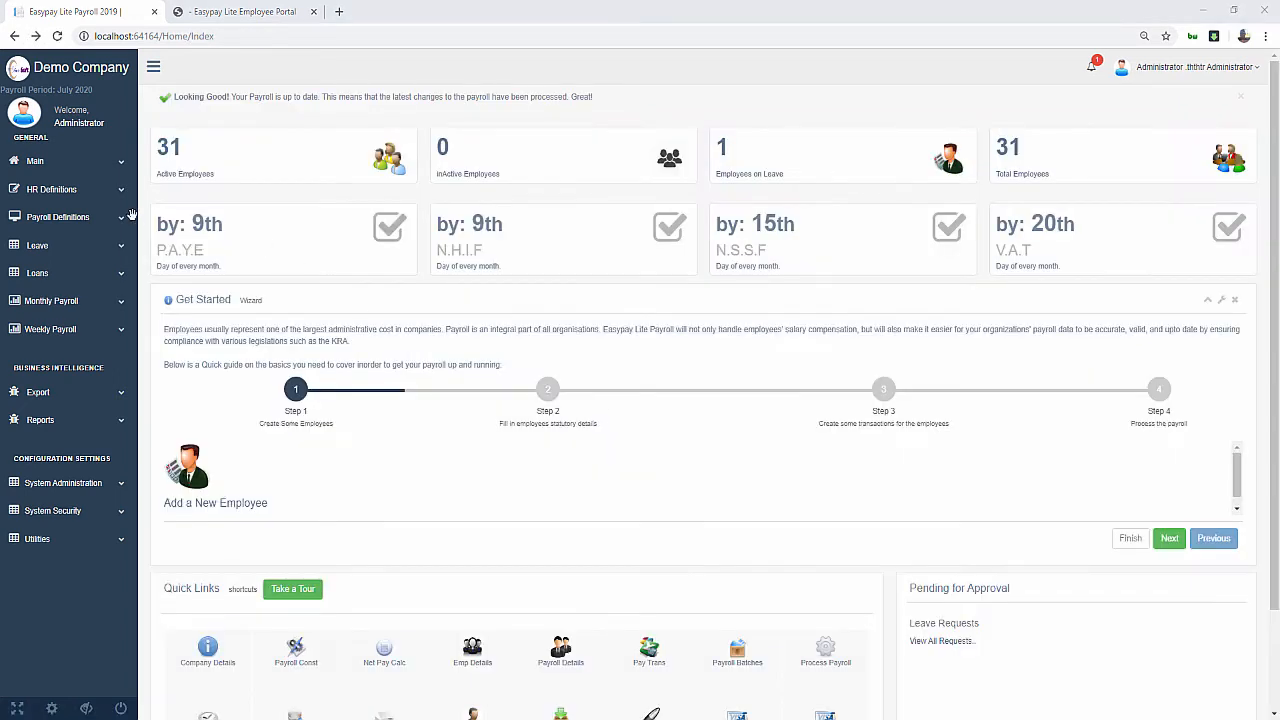
left_click(40, 245)
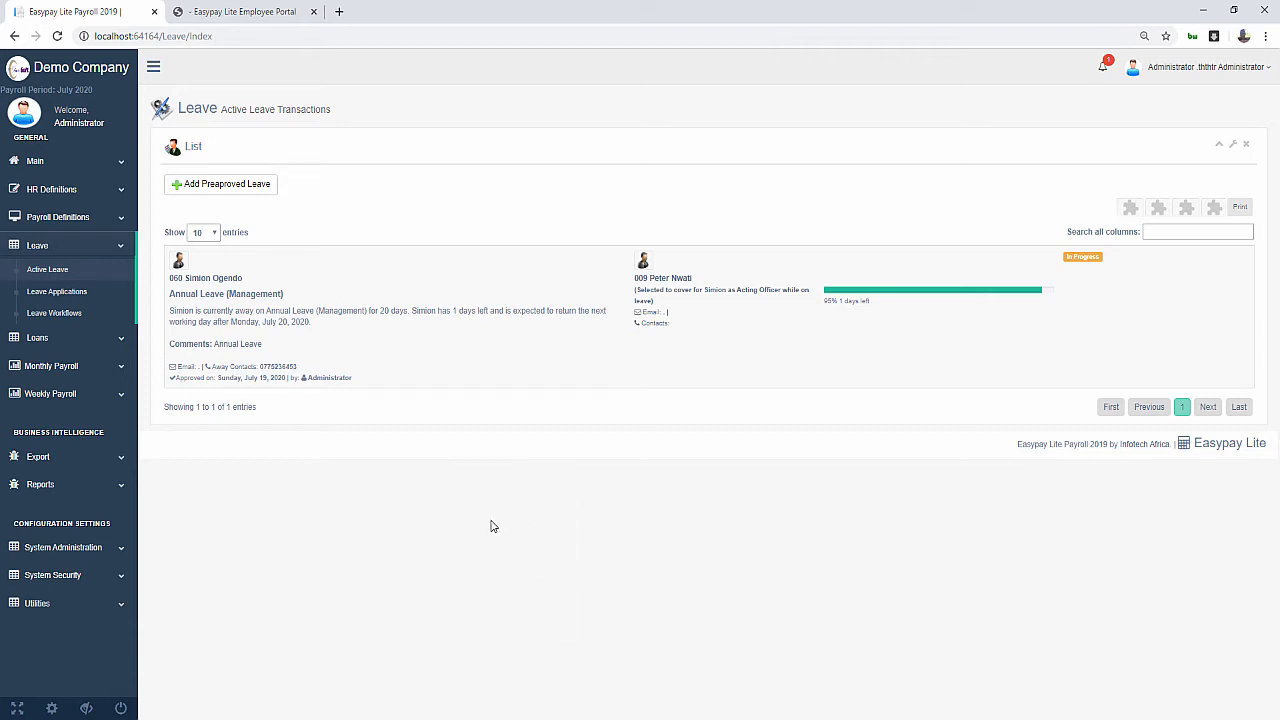
left_click(85, 66)
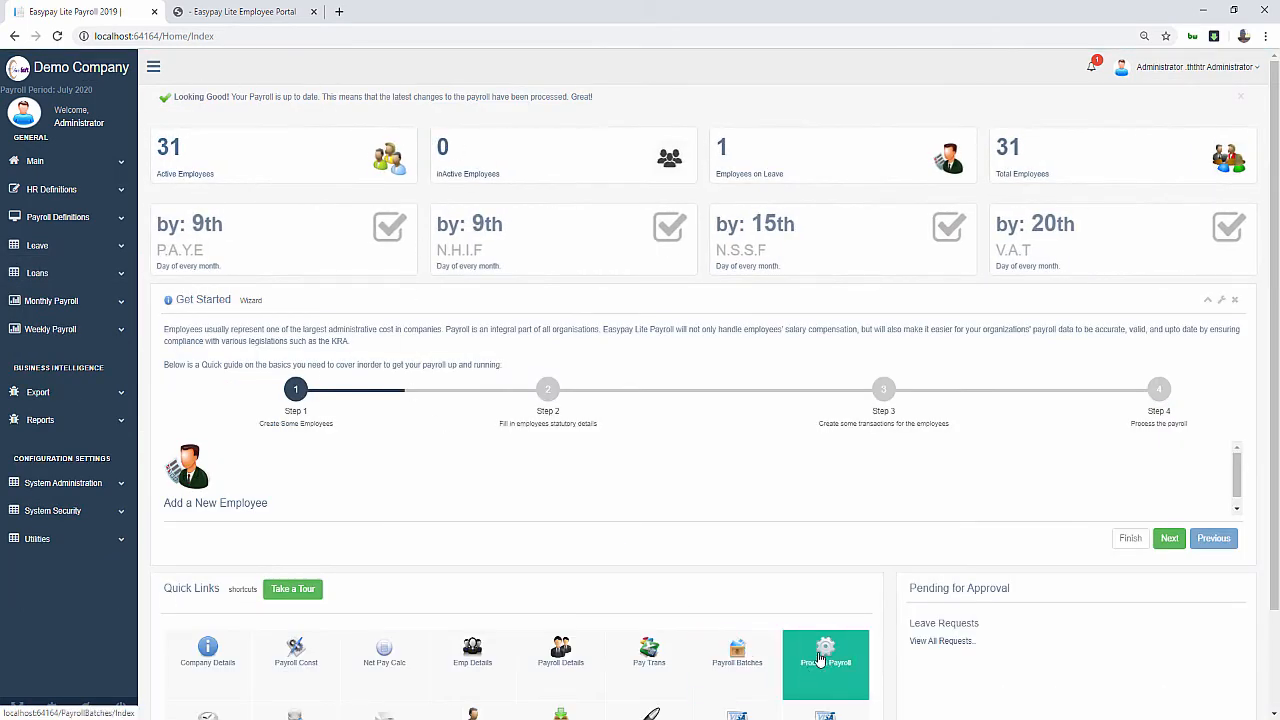
Search the Employee Payroll list for 'sim' and open employee 060's payroll details for editing
left_click(826, 655)
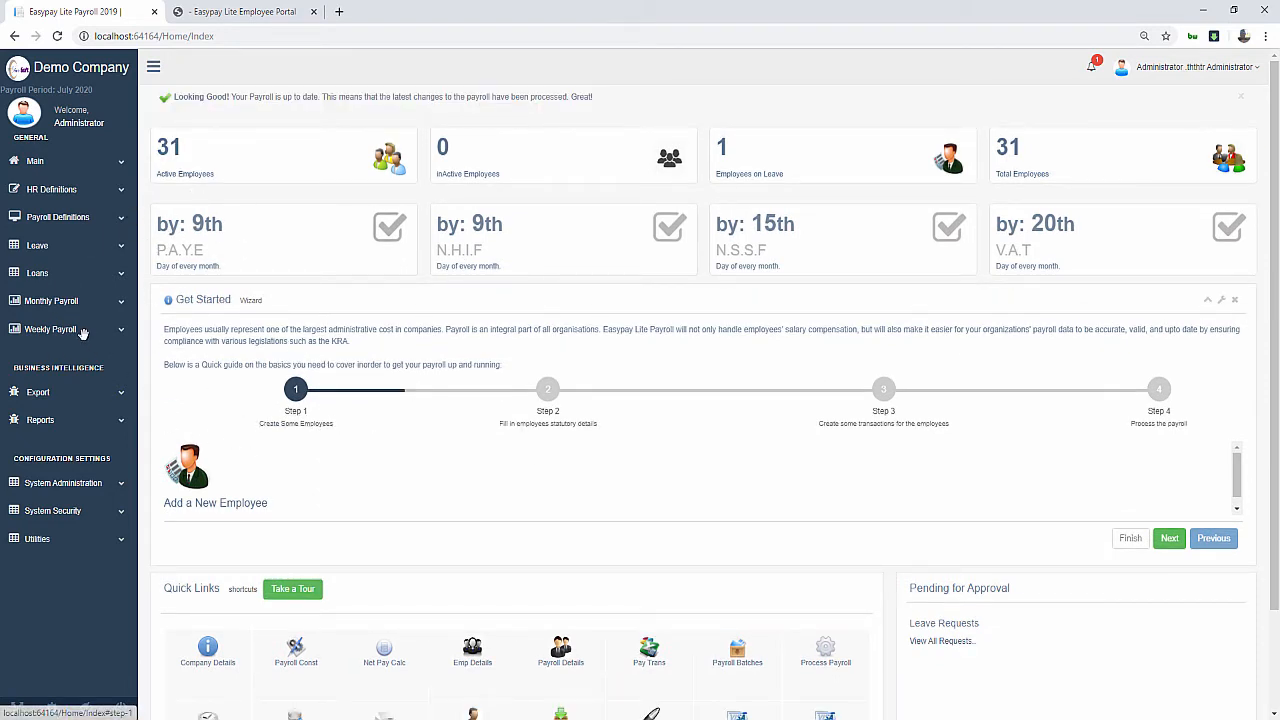
left_click(62, 301)
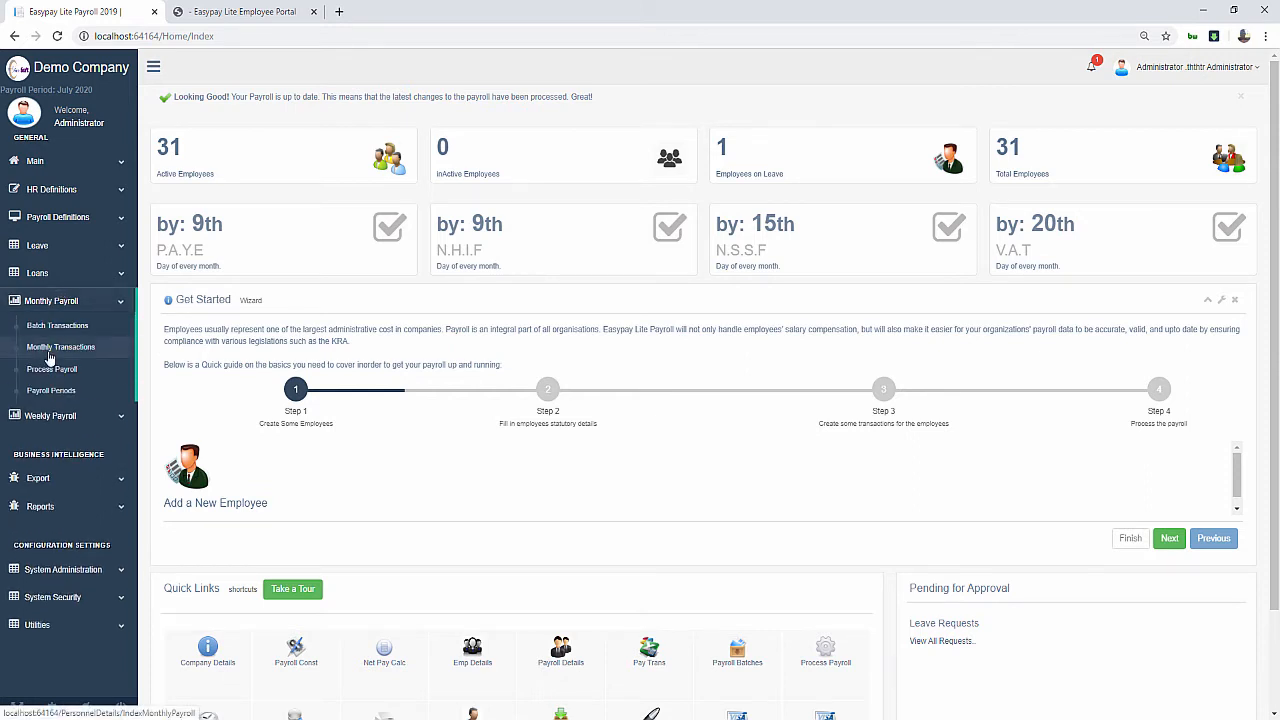
left_click(242, 163)
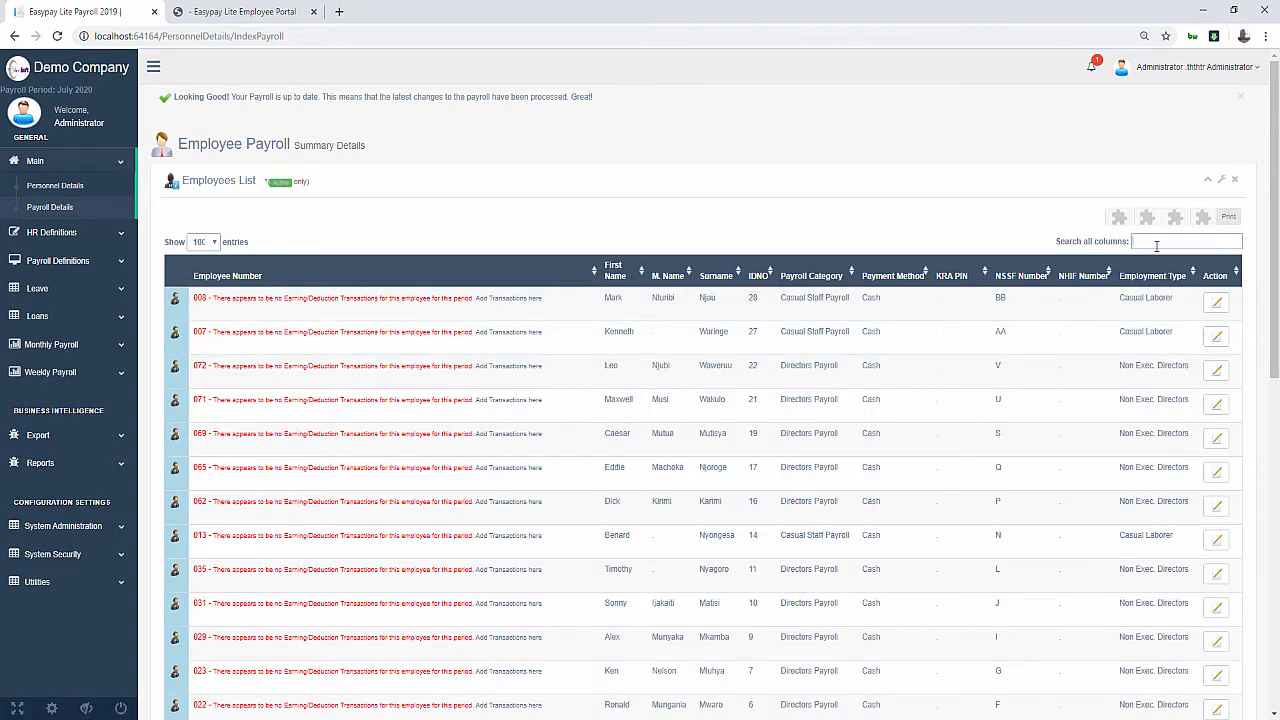
type("on")
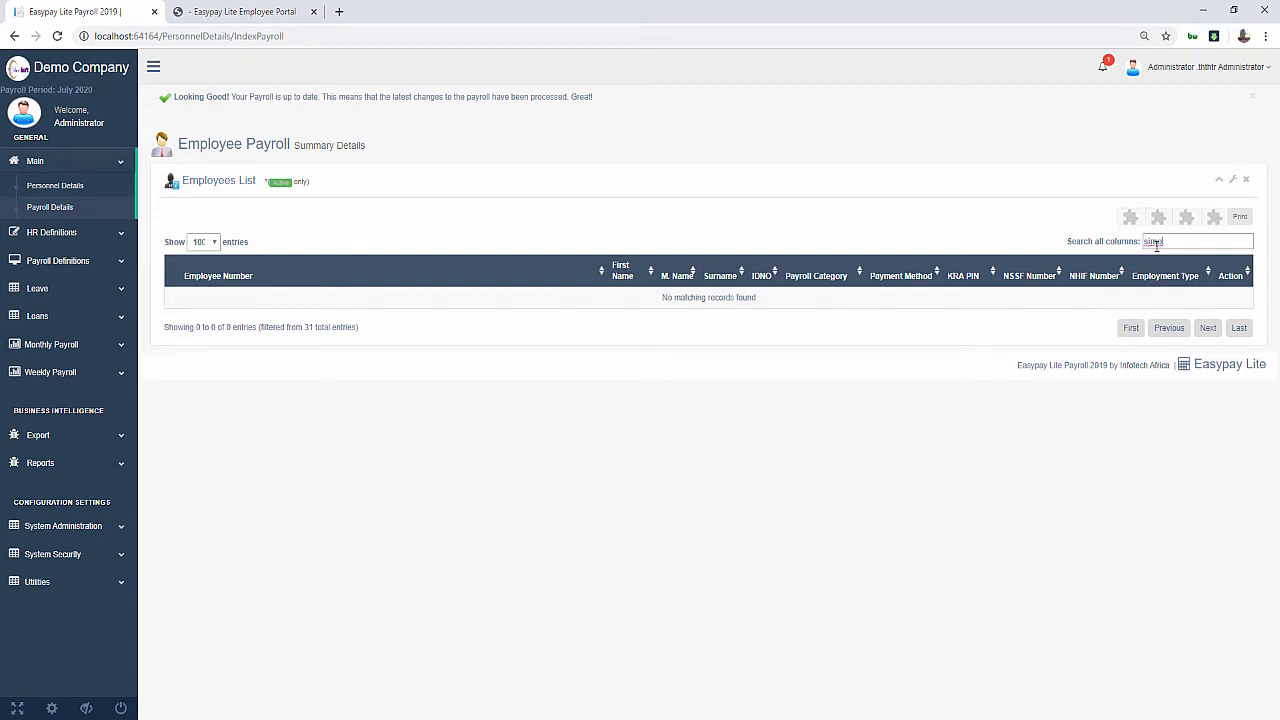
key("BackSpace")
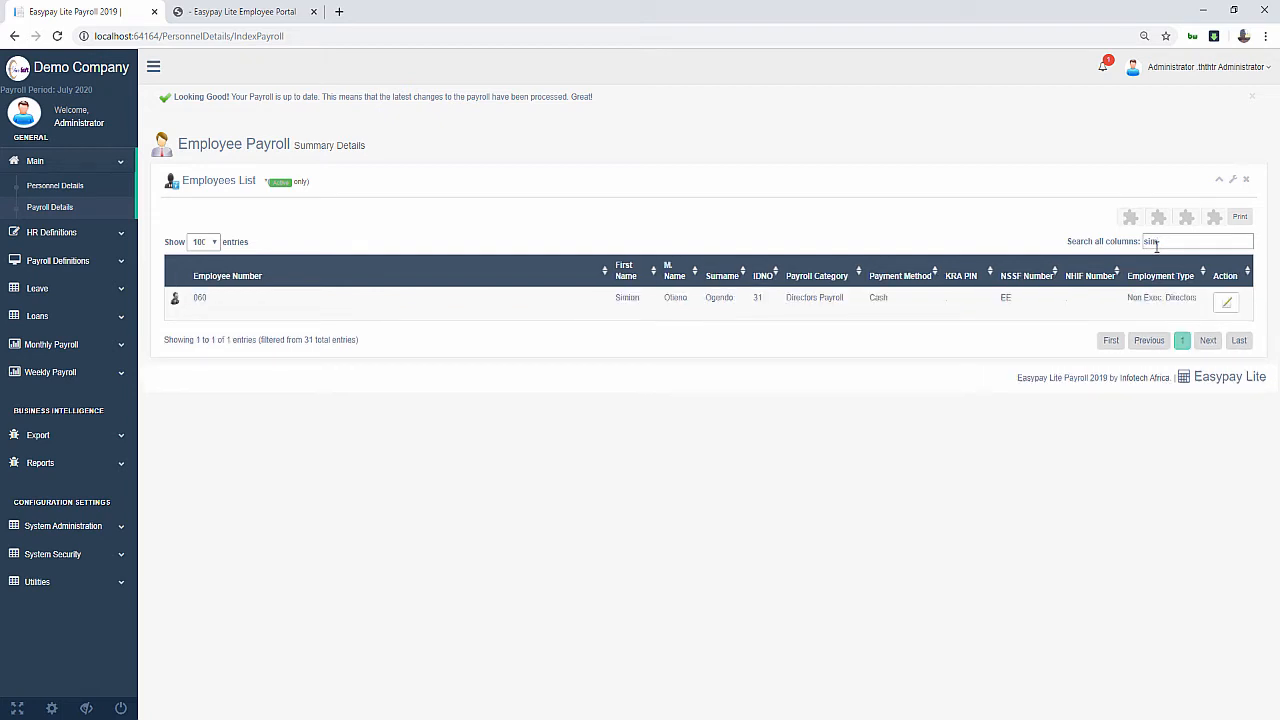
left_click(1224, 304)
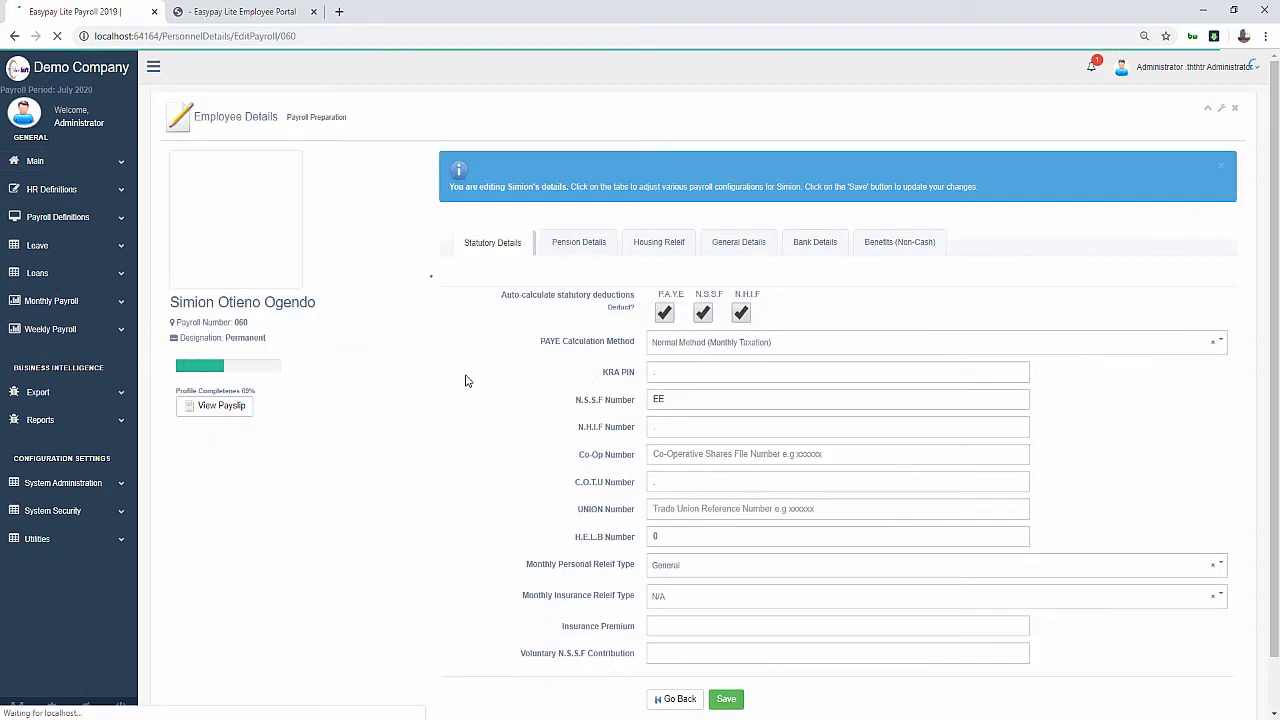
Open employee 060's July 2020 payslip and highlight Basic Pay 60,000, 20.00 leave units, 1,600.01 rate
left_click(226, 406)
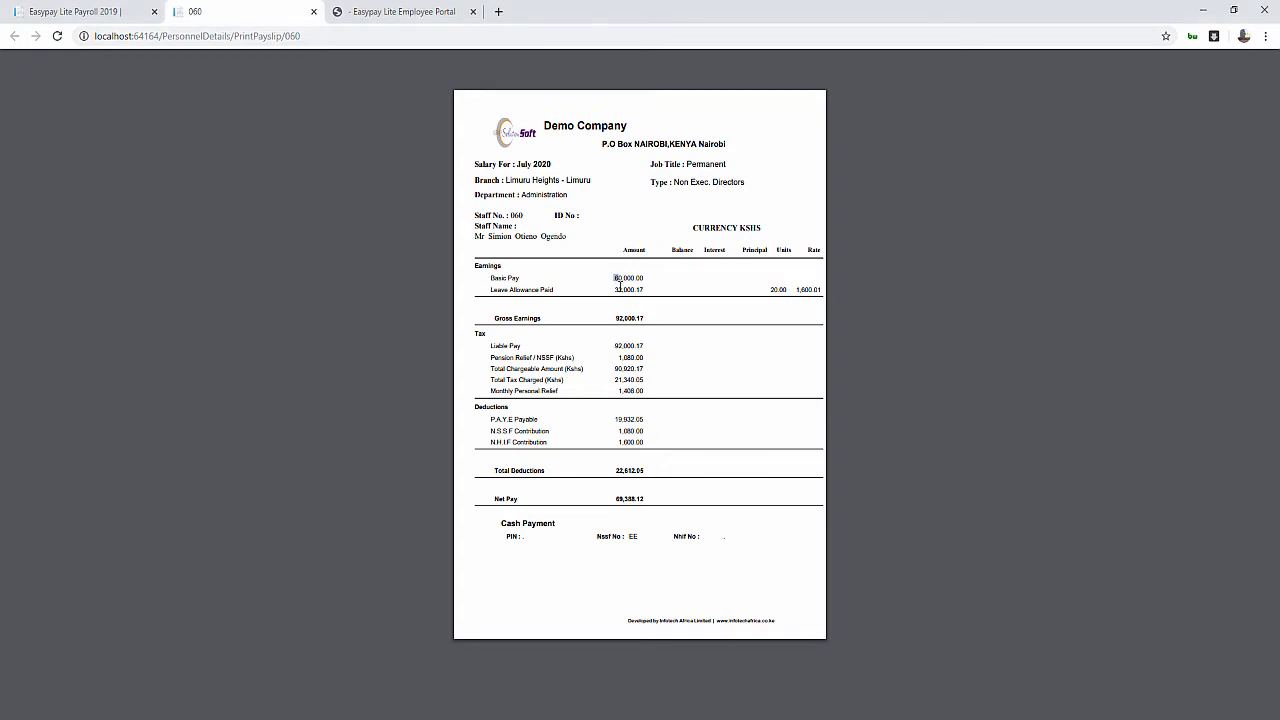
left_click_drag(611, 279, 619, 300)
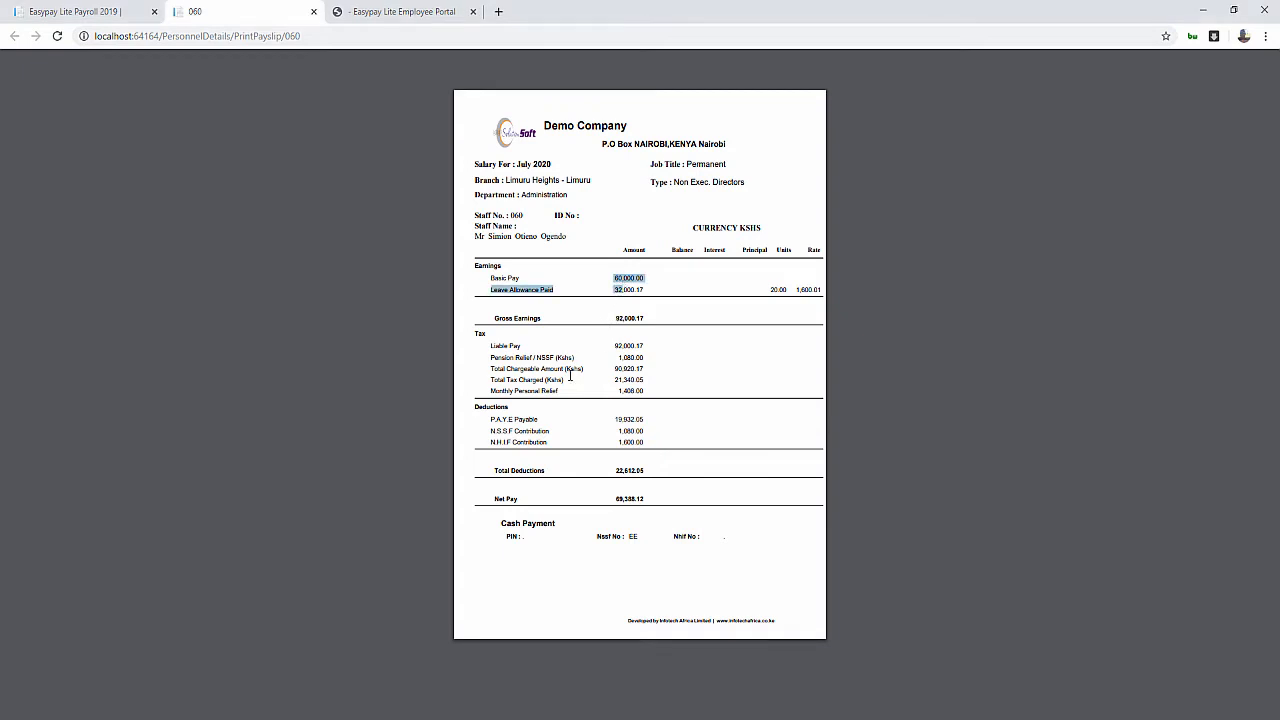
left_click_drag(767, 290, 803, 295)
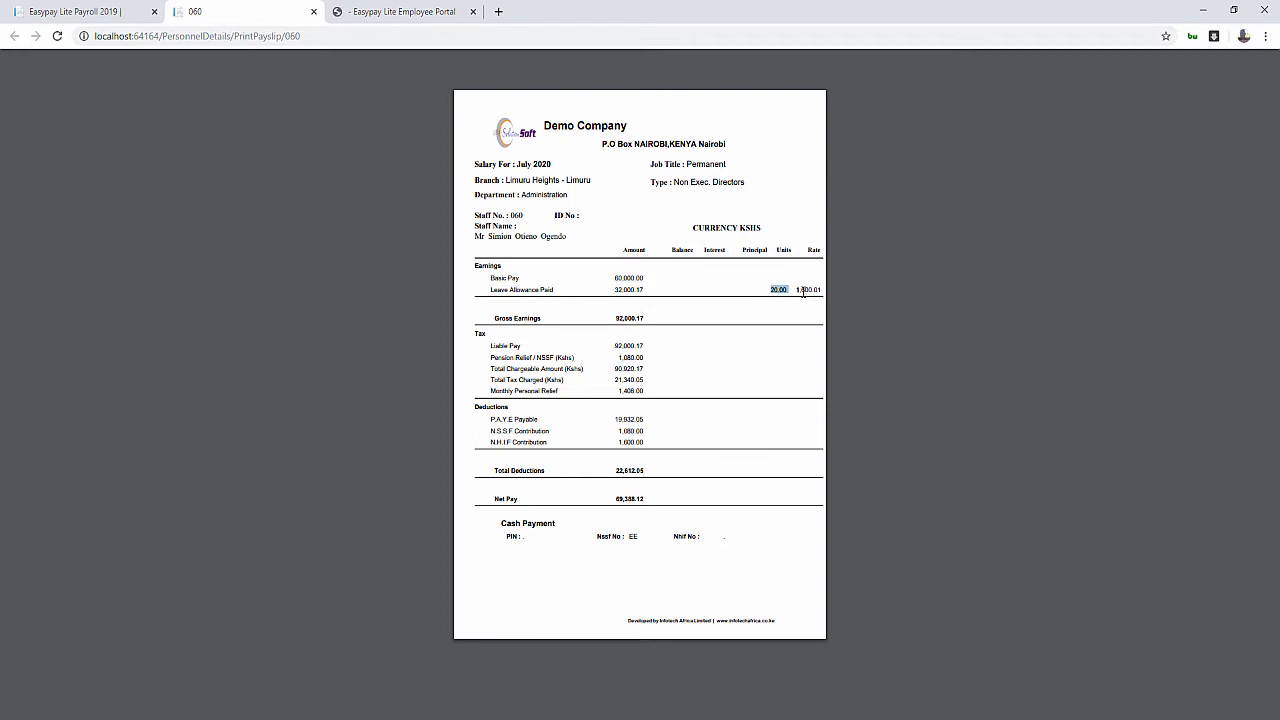
double_click(801, 290)
left_click_drag(615, 278, 637, 290)
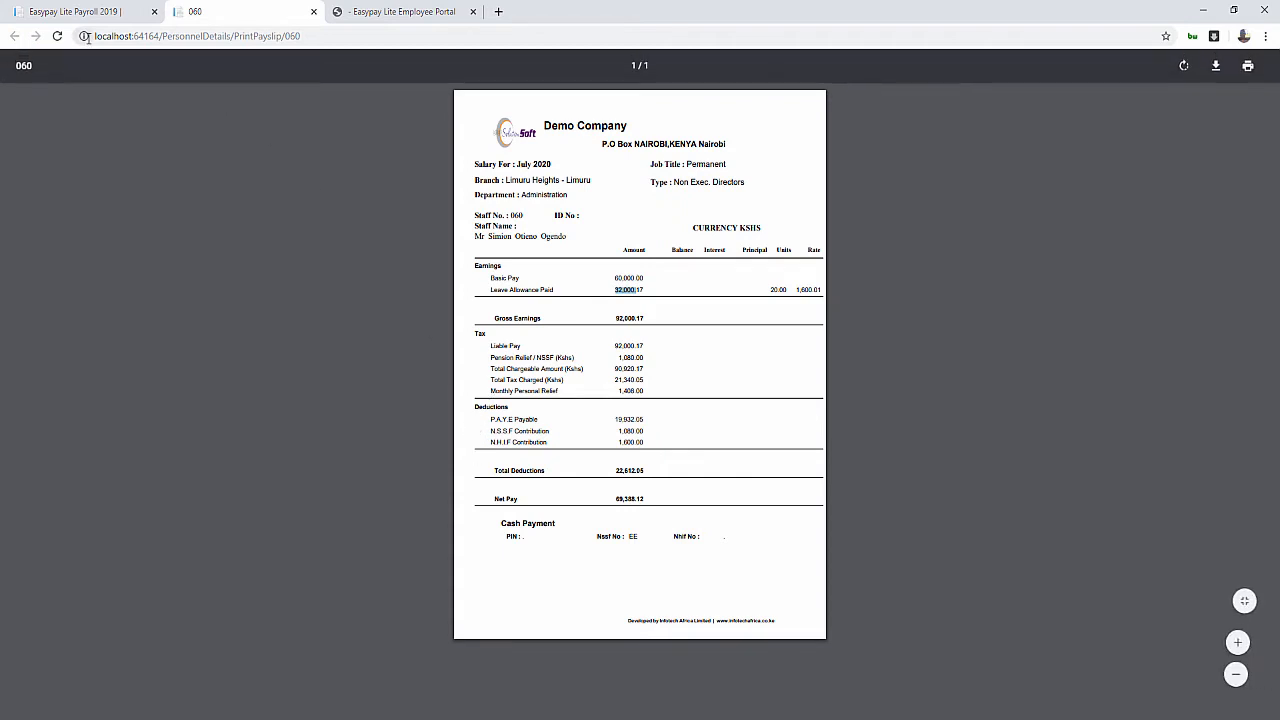
In the Employee Portal tab, open the July 2020 payslip and sign back into the self-service portal
left_click(365, 10)
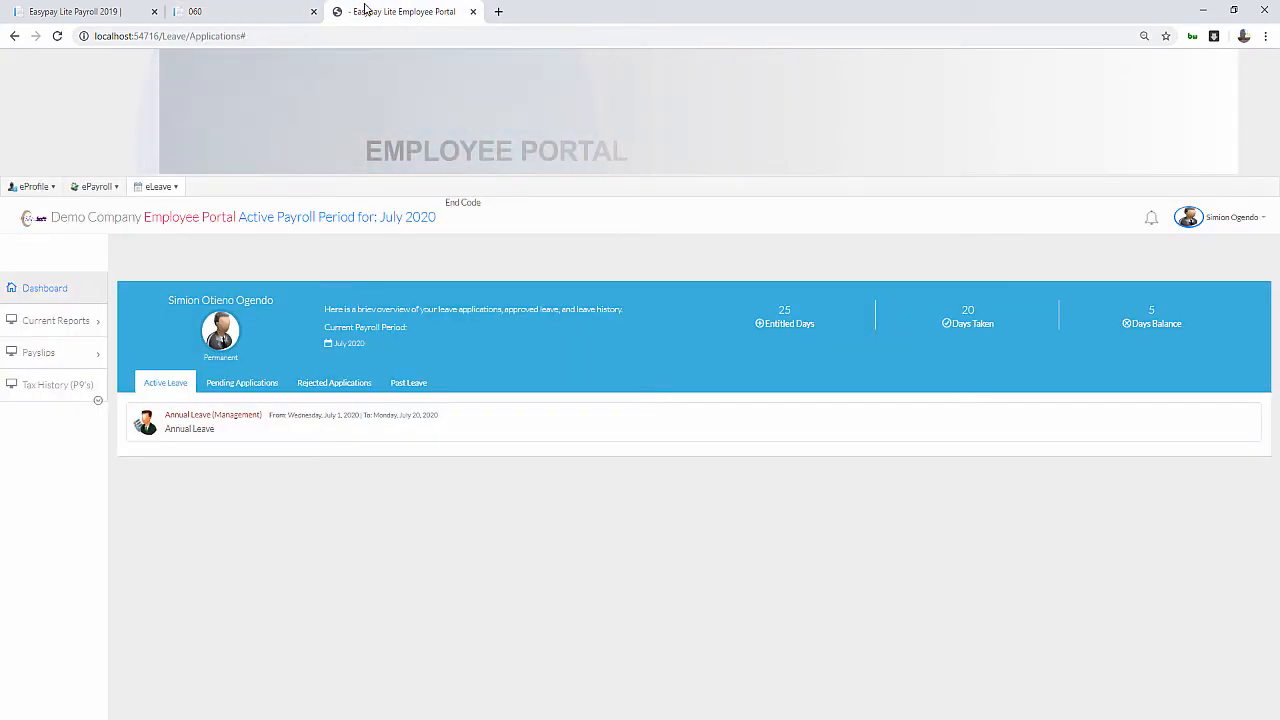
left_click(69, 354)
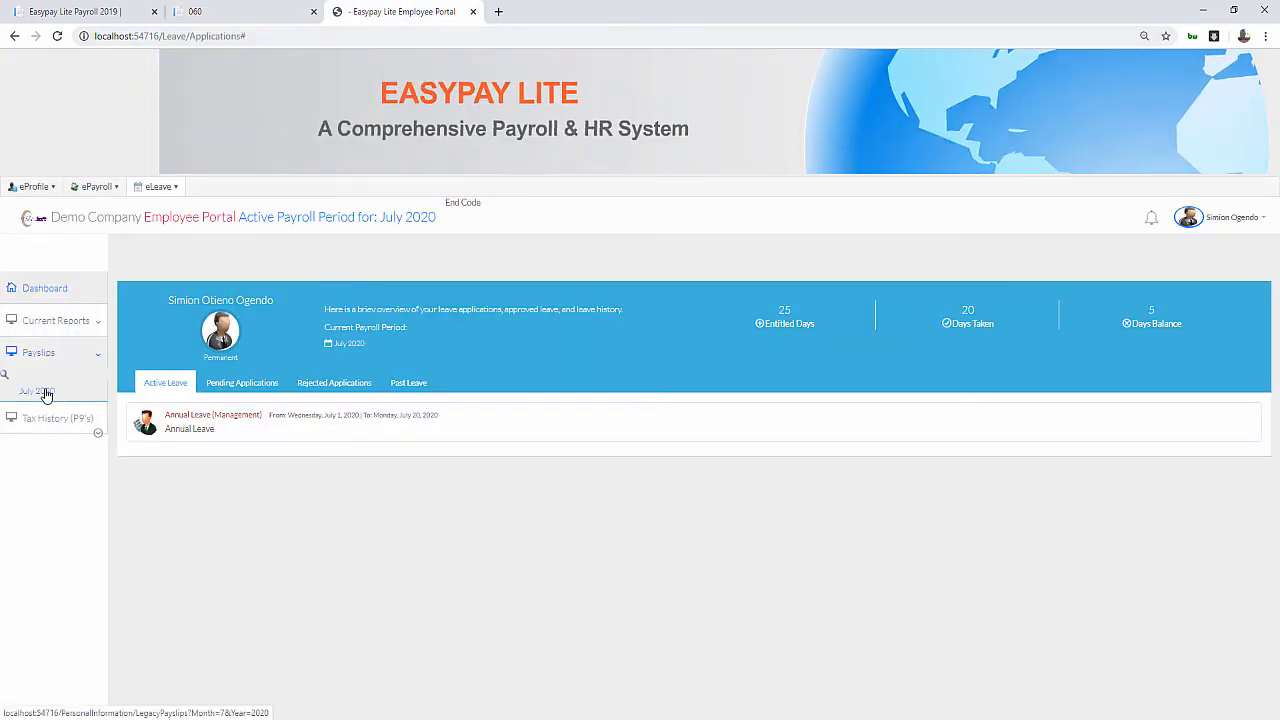
left_click(45, 391)
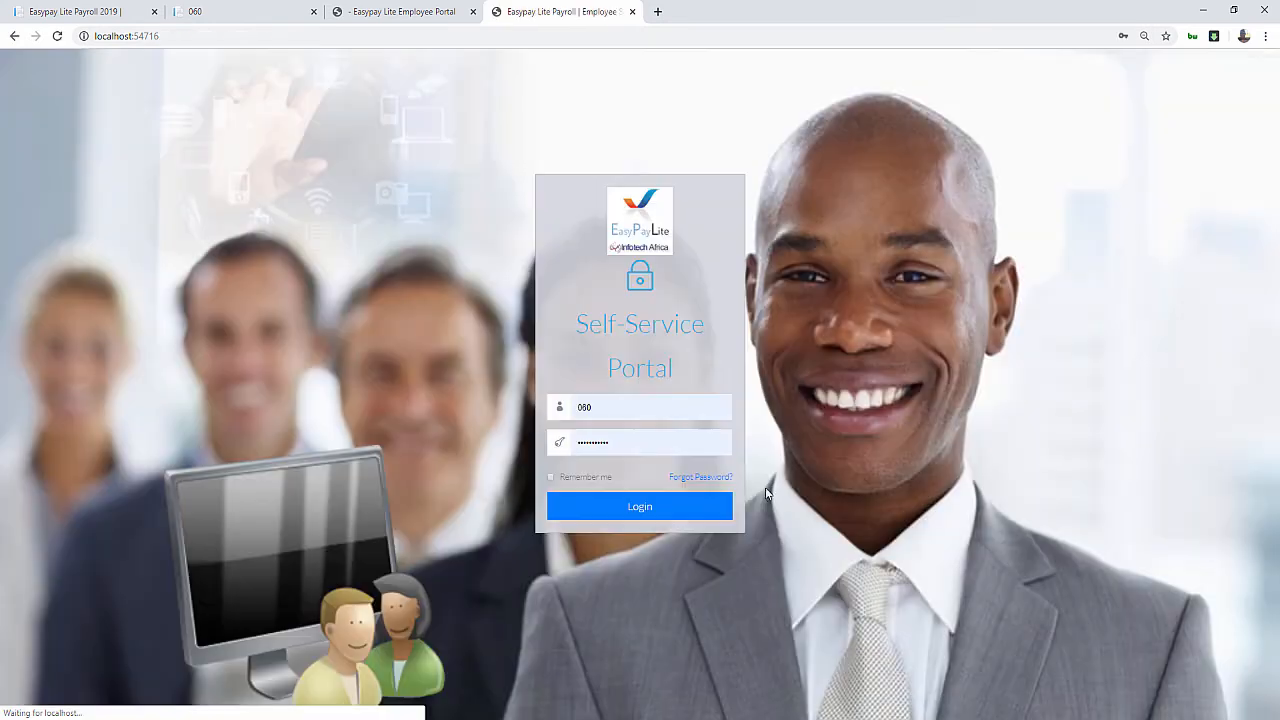
left_click(622, 515)
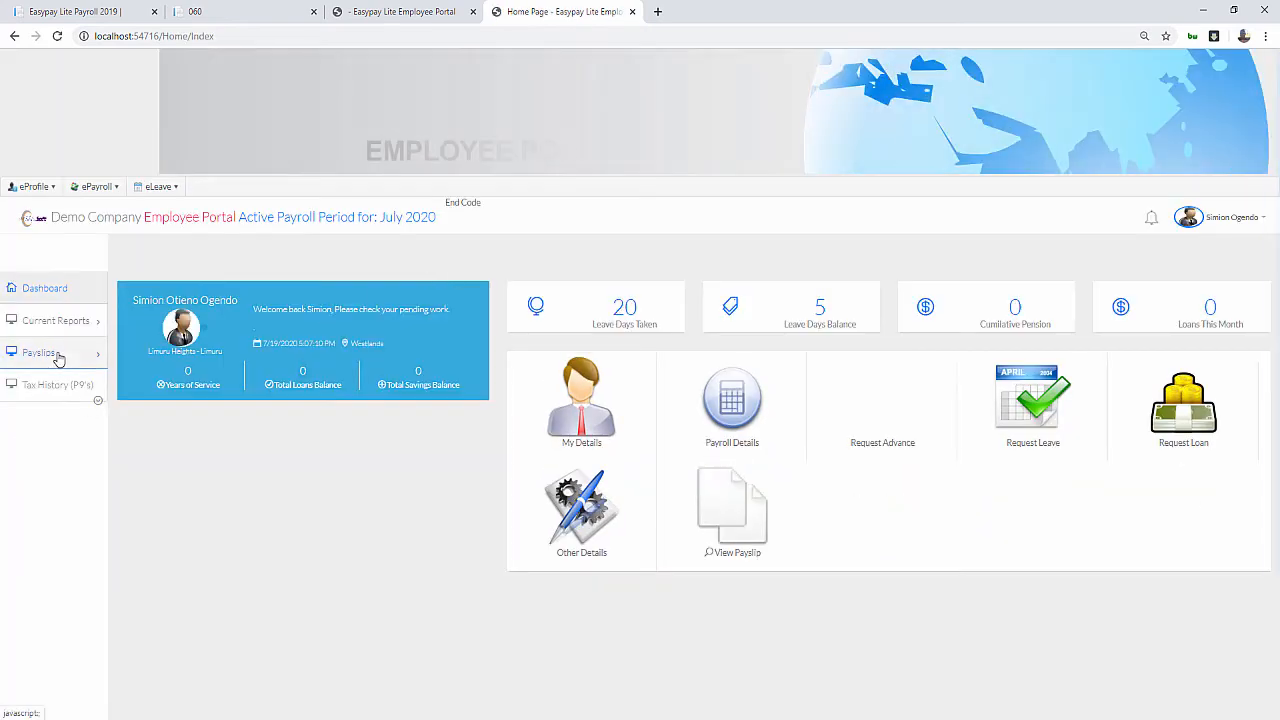
left_click(42, 352)
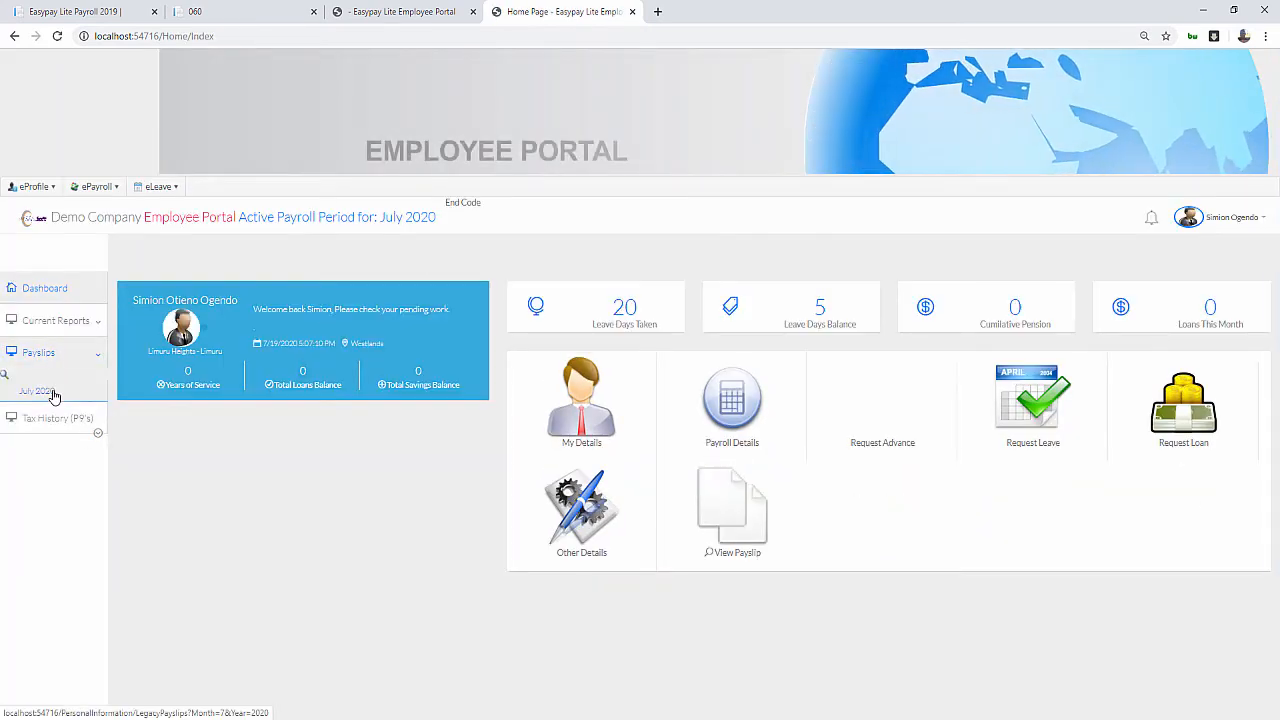
Open the July 2020 payslip from the Payslips list
left_click(40, 390)
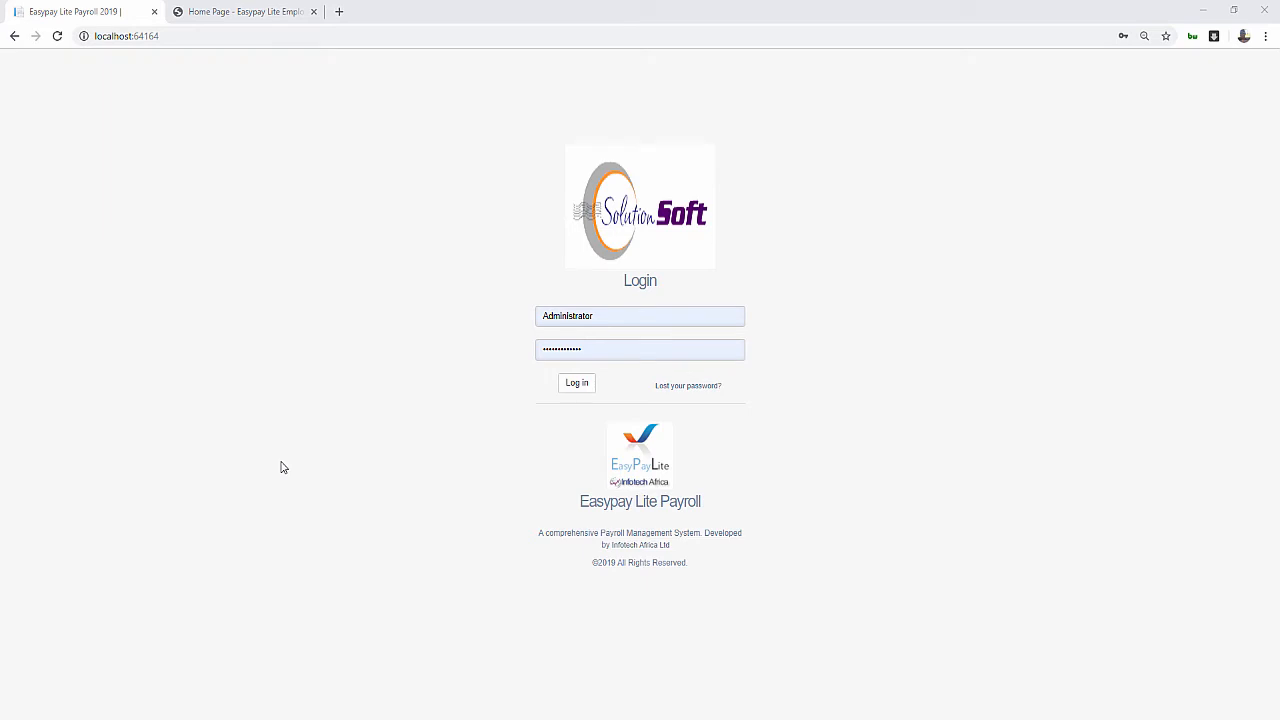
Log in as Administrator and open HR Definitions > Leave Definitions
left_click(577, 386)
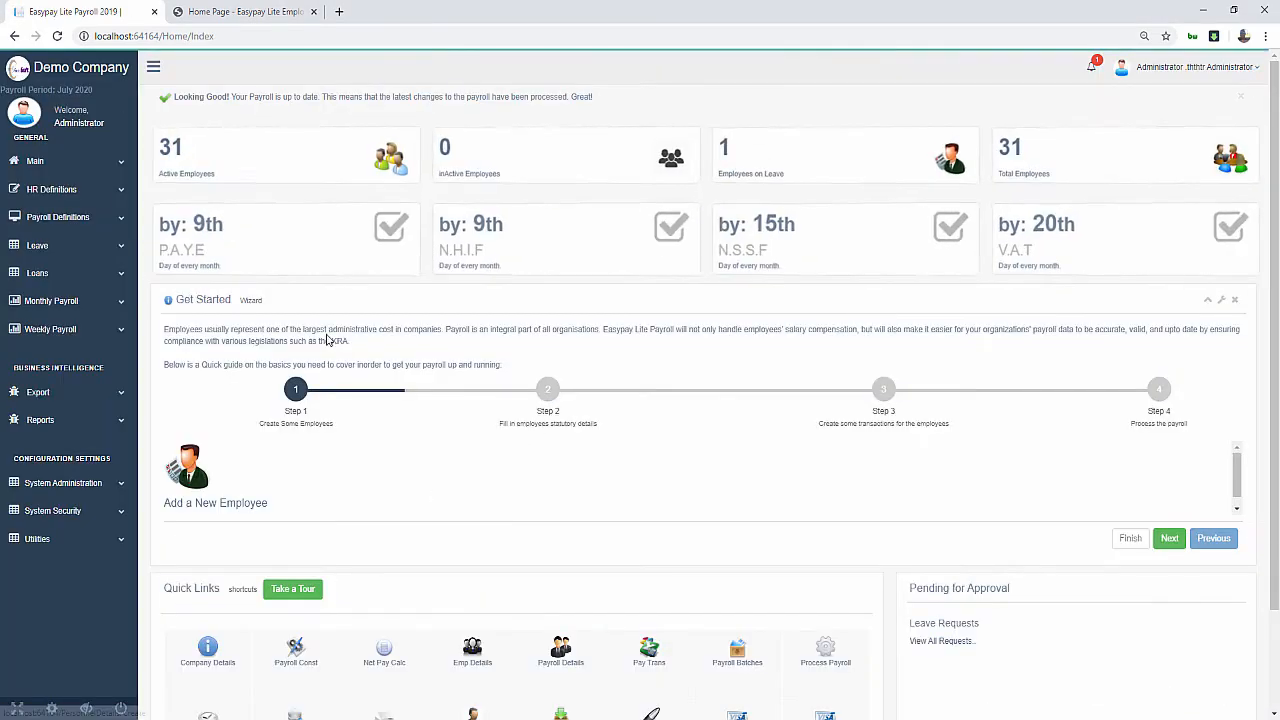
left_click(34, 190)
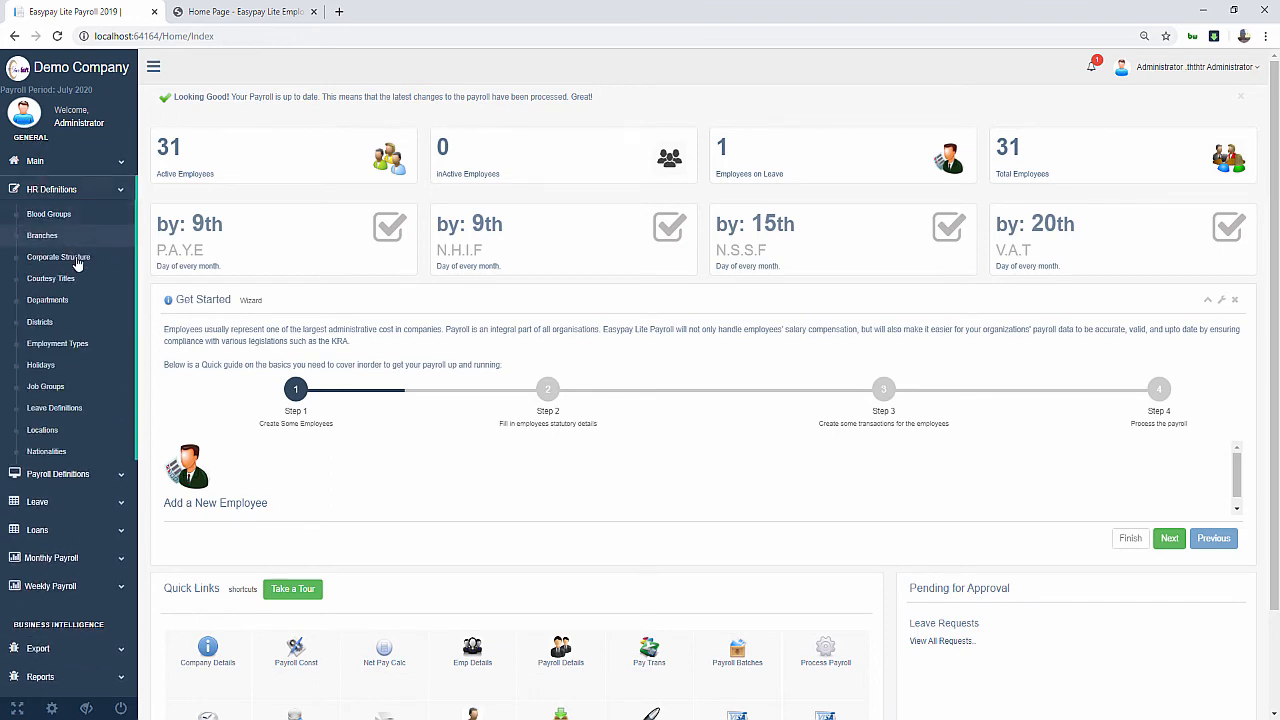
left_click(70, 190)
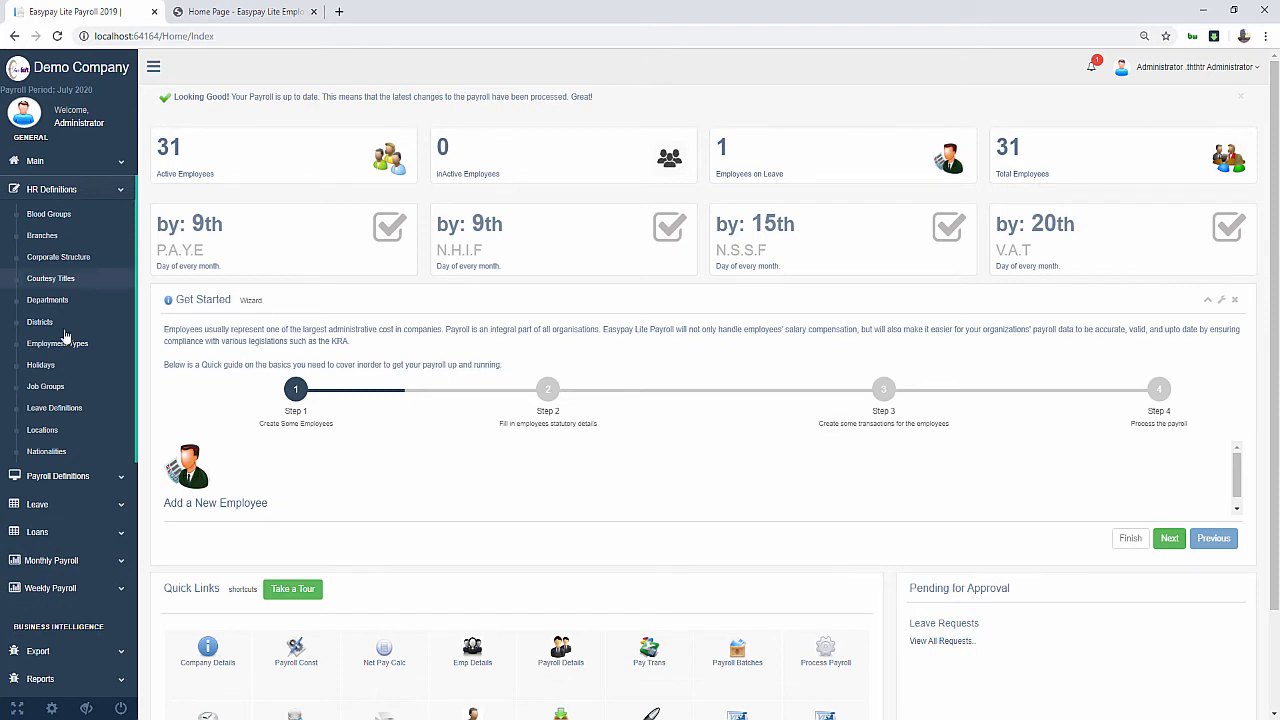
left_click(56, 408)
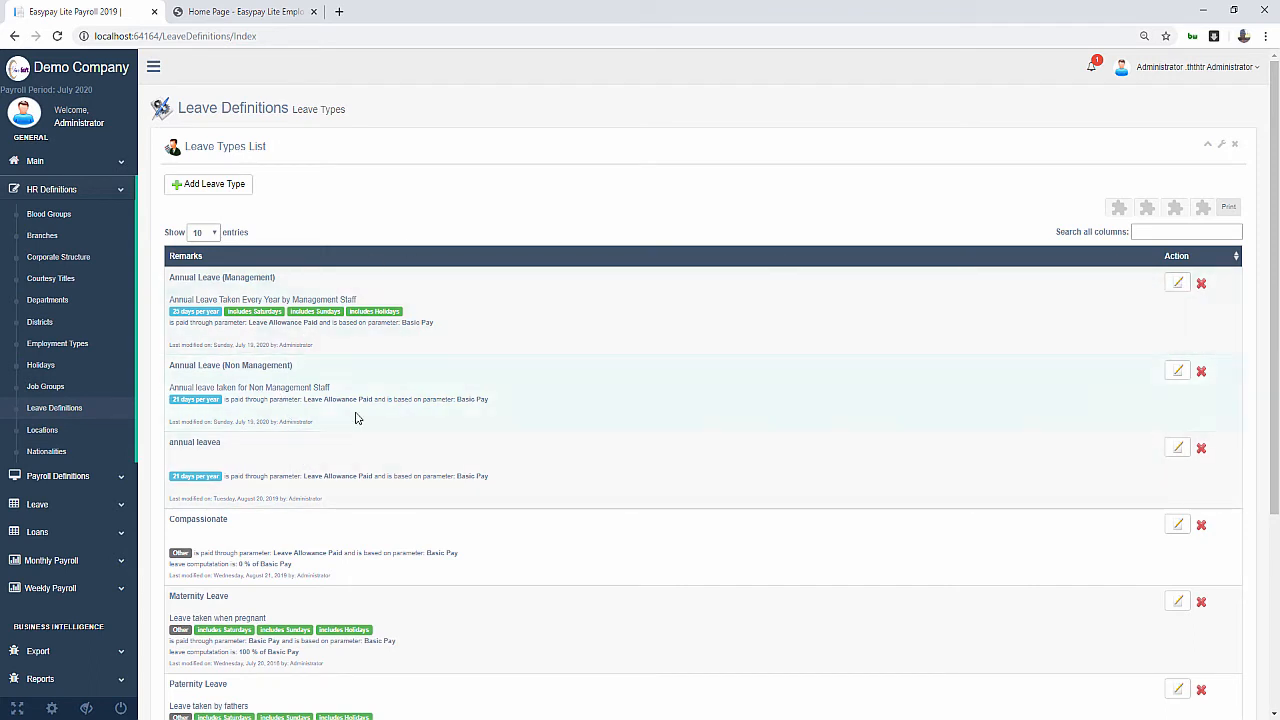
Make Annual Leave (Non Management) include Saturdays, Sundays and Holidays, and save it
left_click_drag(224, 277, 278, 278)
left_click(1179, 380)
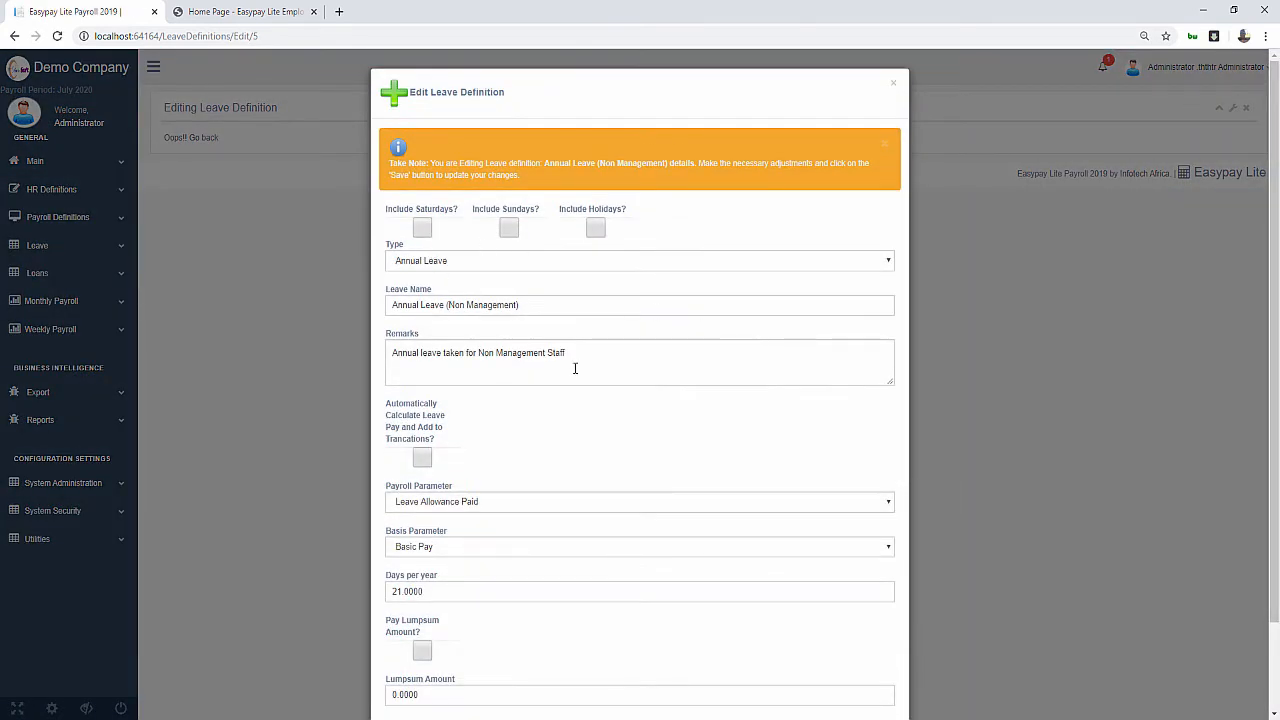
left_click(425, 230)
left_click(507, 229)
left_click(596, 229)
scroll(517, 475, "down", 2)
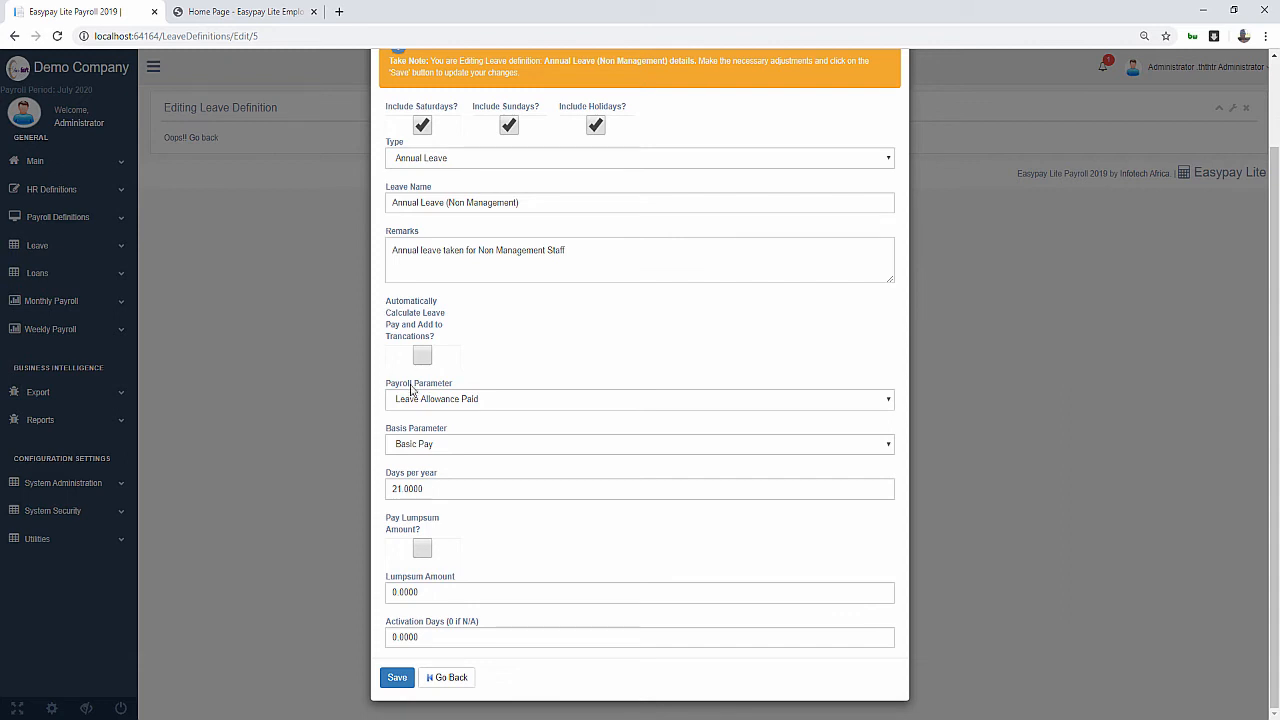
left_click(398, 679)
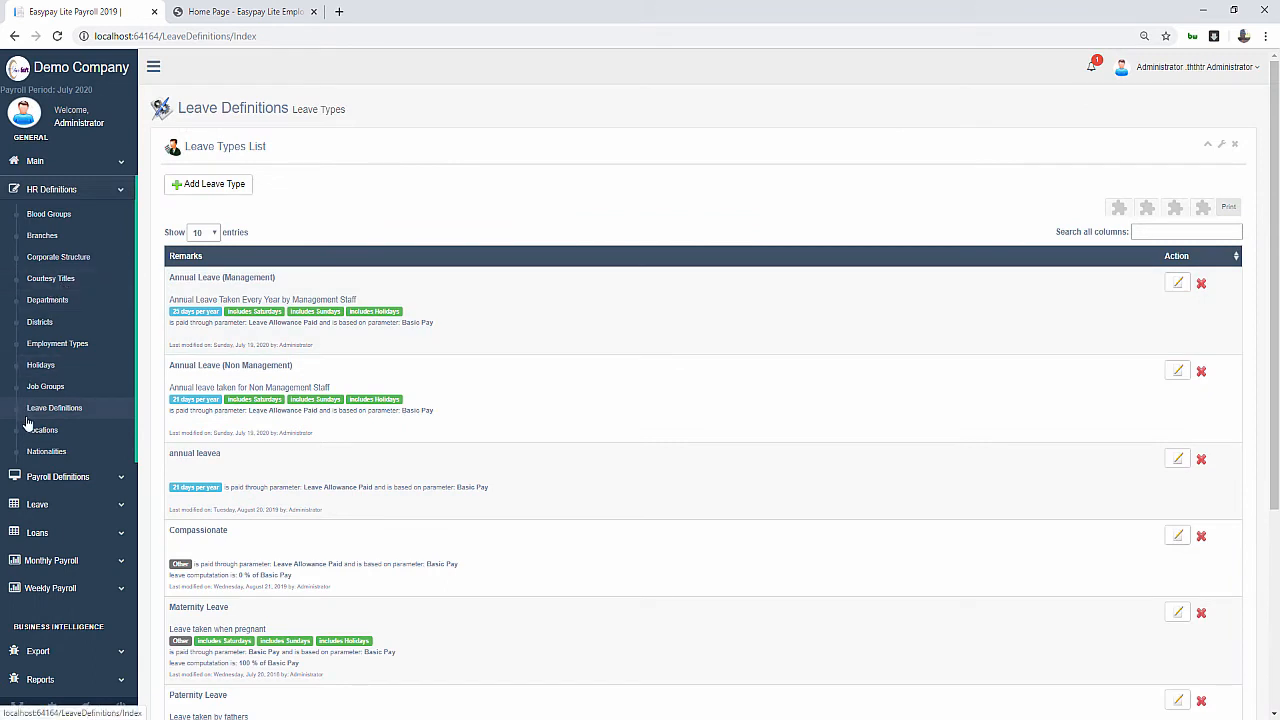
Open Leave > Leave Workflows and review the Leave Administrators, Reminders and Notifications tabs
left_click(60, 189)
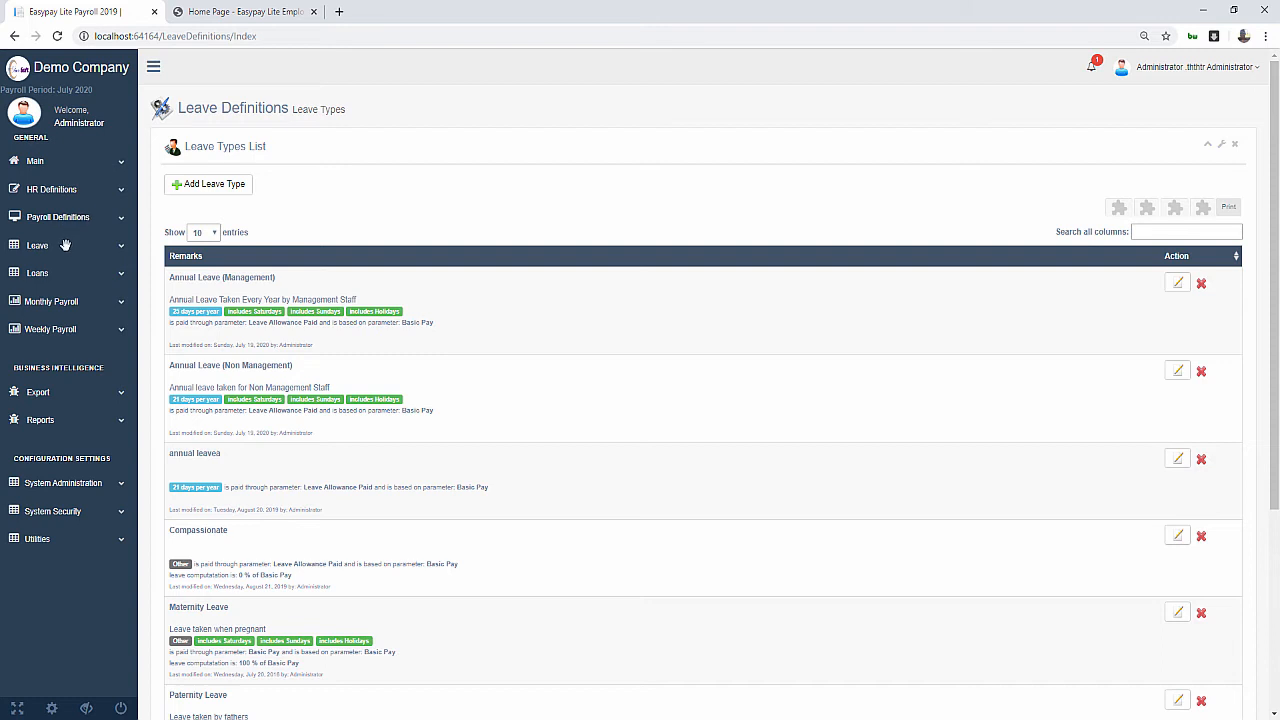
left_click(65, 245)
left_click(45, 313)
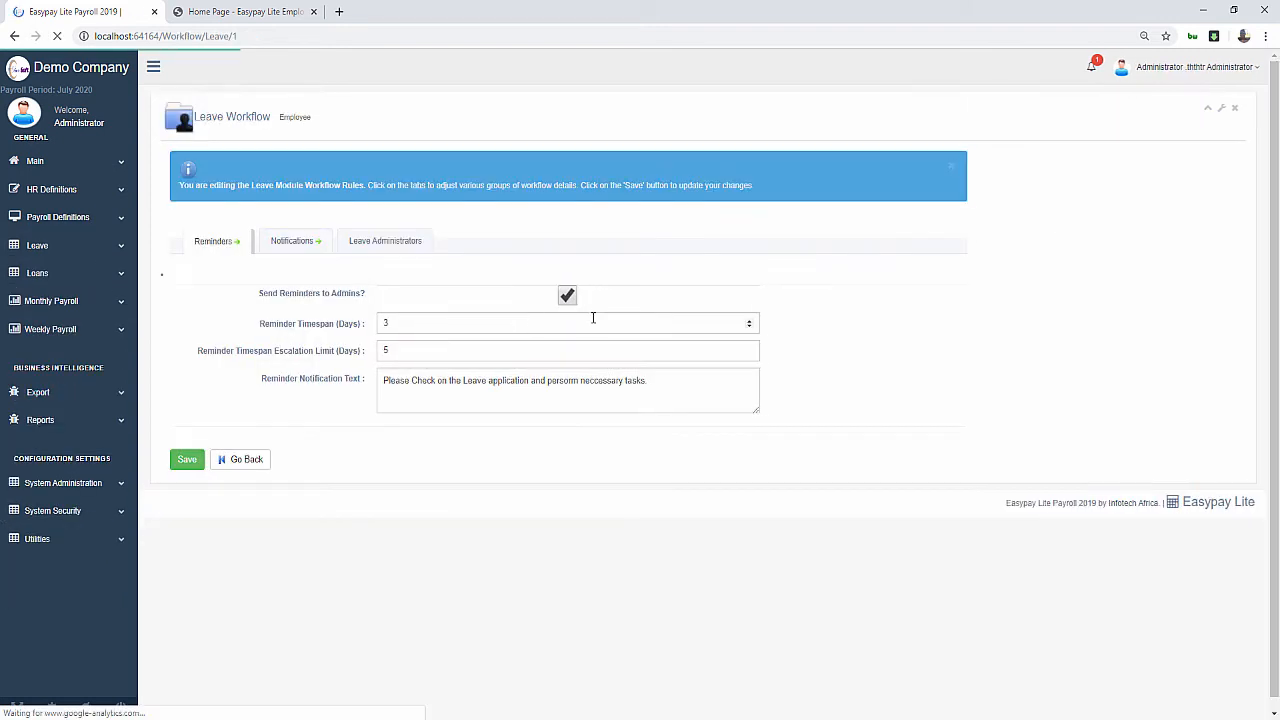
left_click(390, 249)
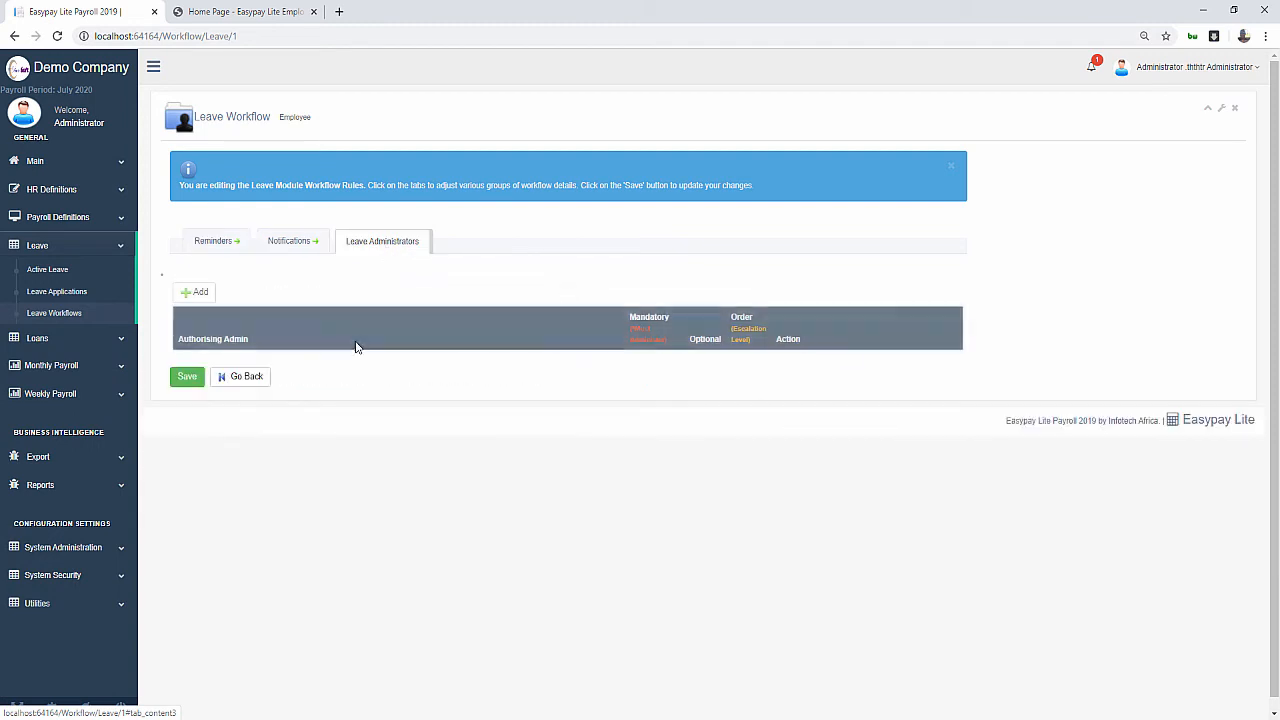
left_click(223, 243)
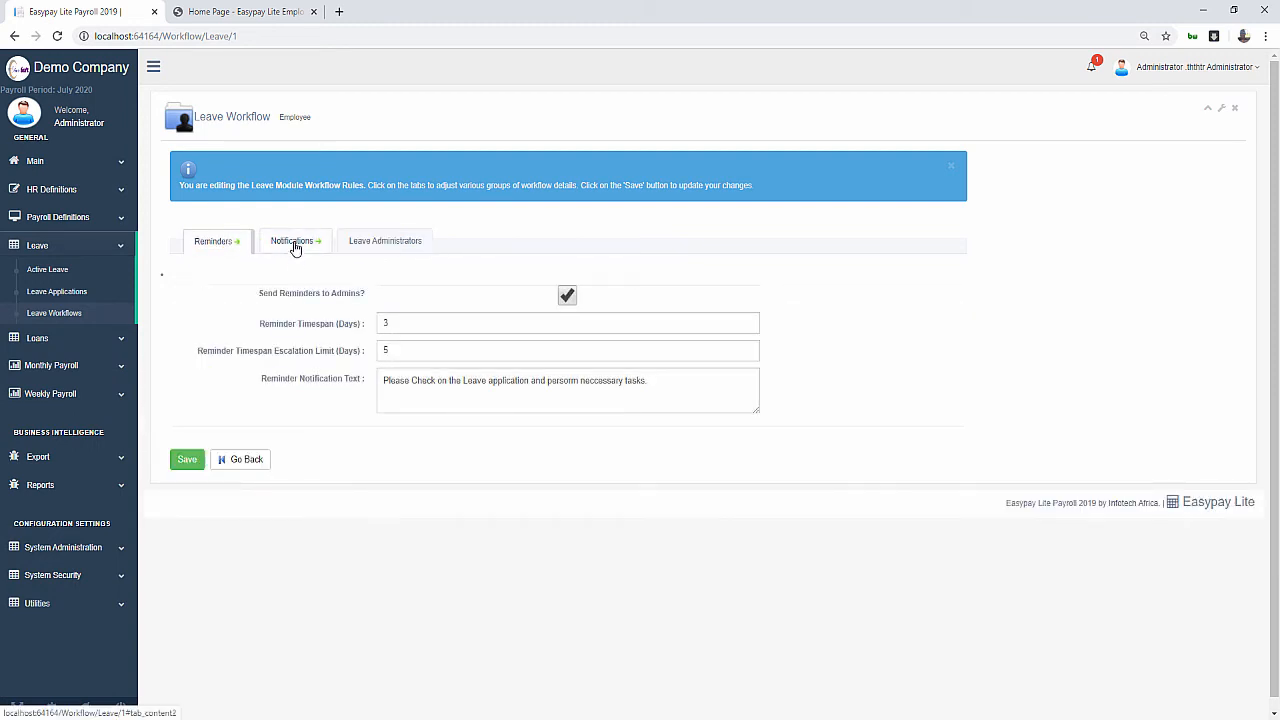
left_click(294, 247)
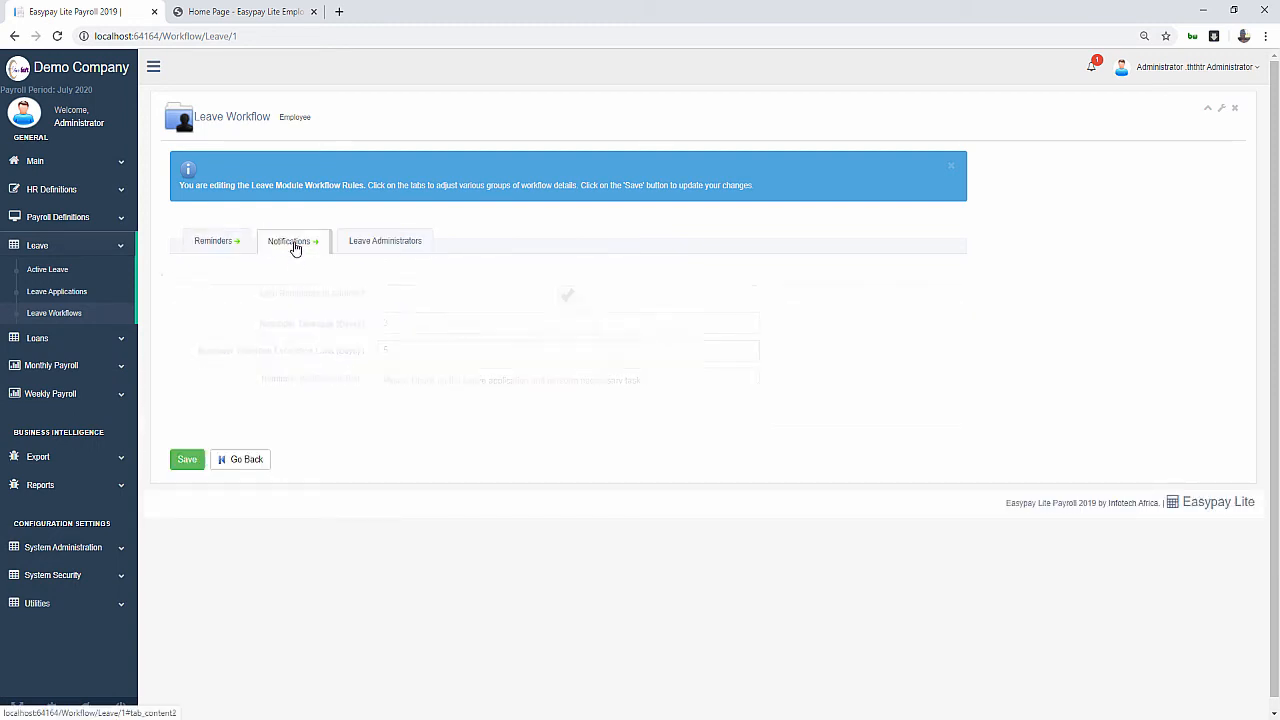
left_click(368, 251)
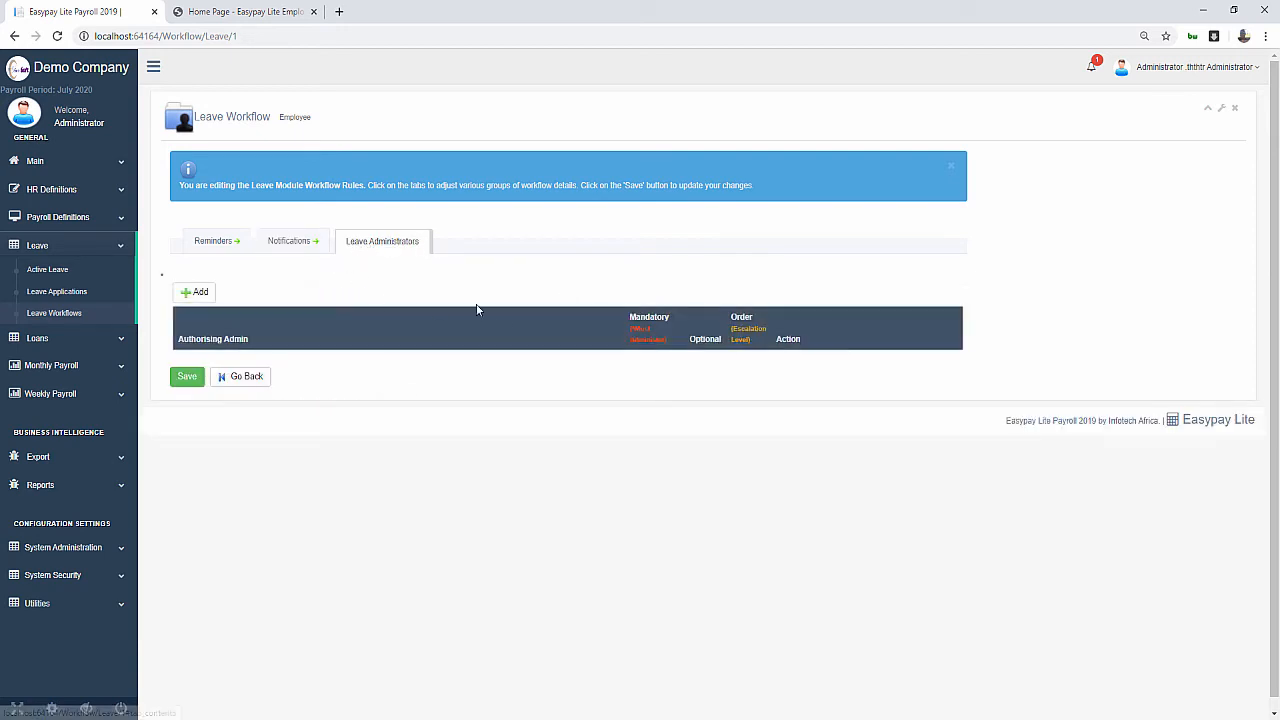
Add Administrator from Admins as an optional leave administrator at escalation order 1
left_click(208, 295)
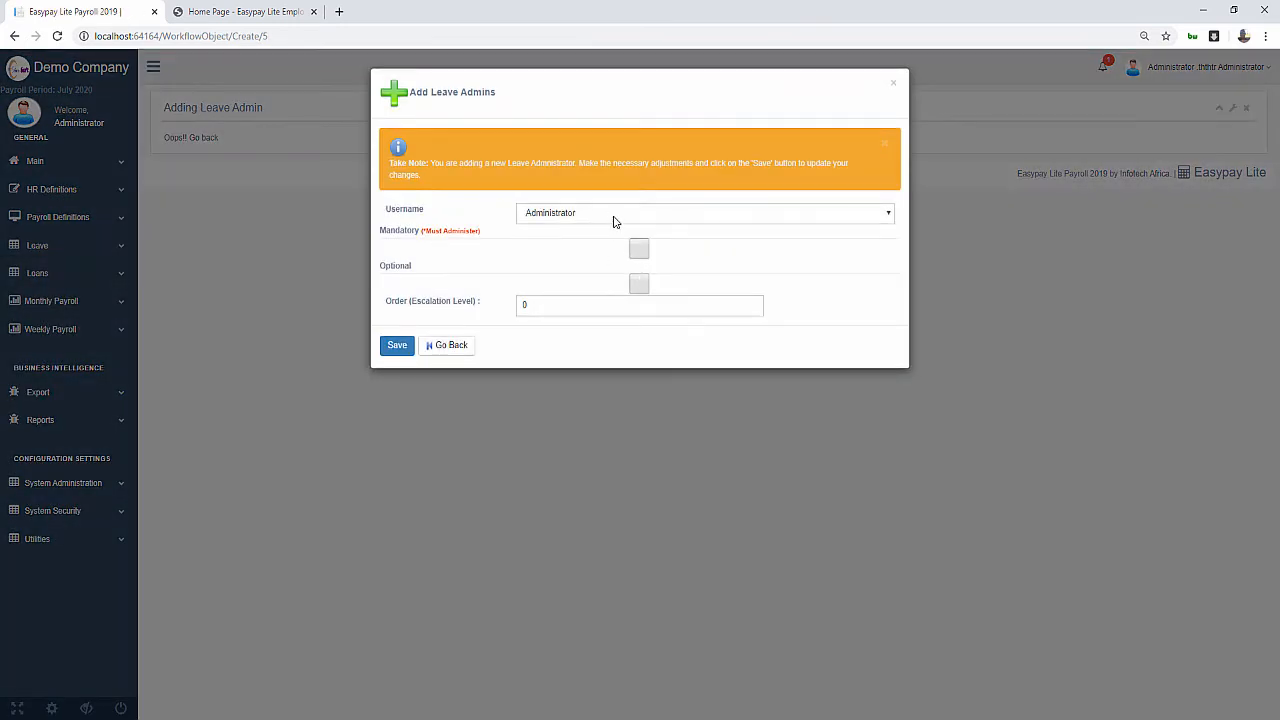
left_click(641, 283)
double_click(527, 307)
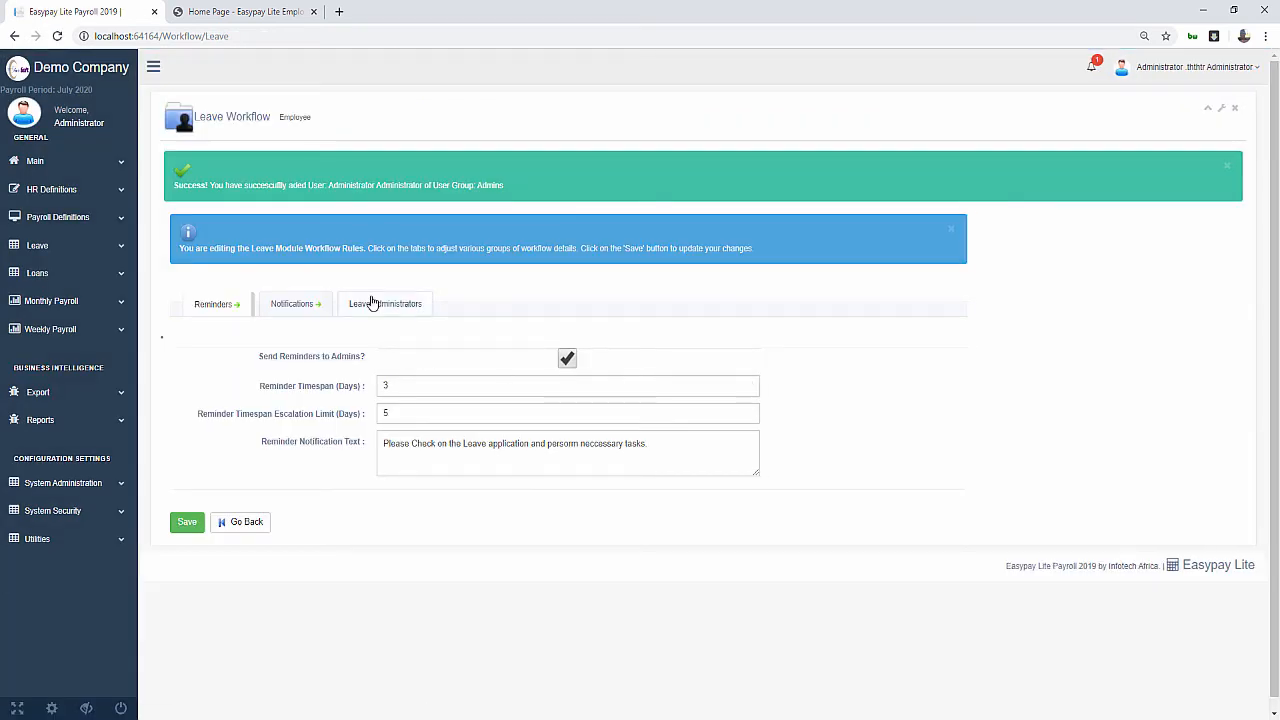
left_click(372, 303)
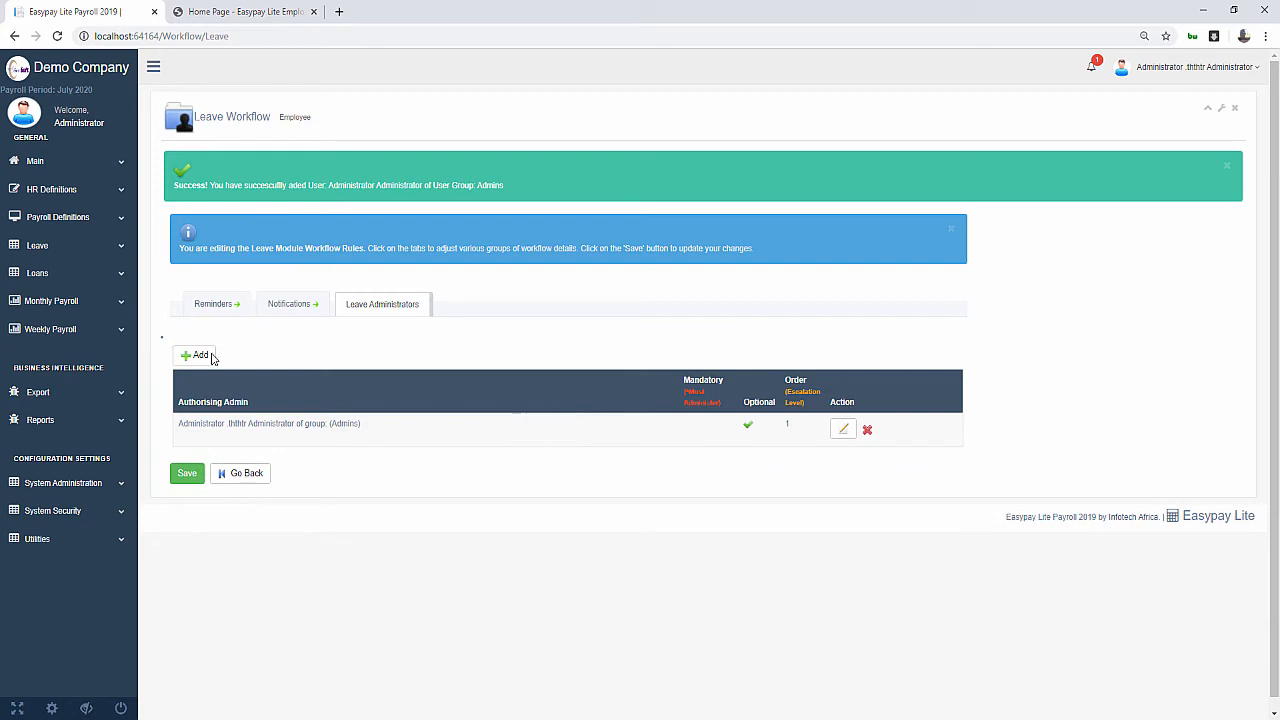
left_click(196, 358)
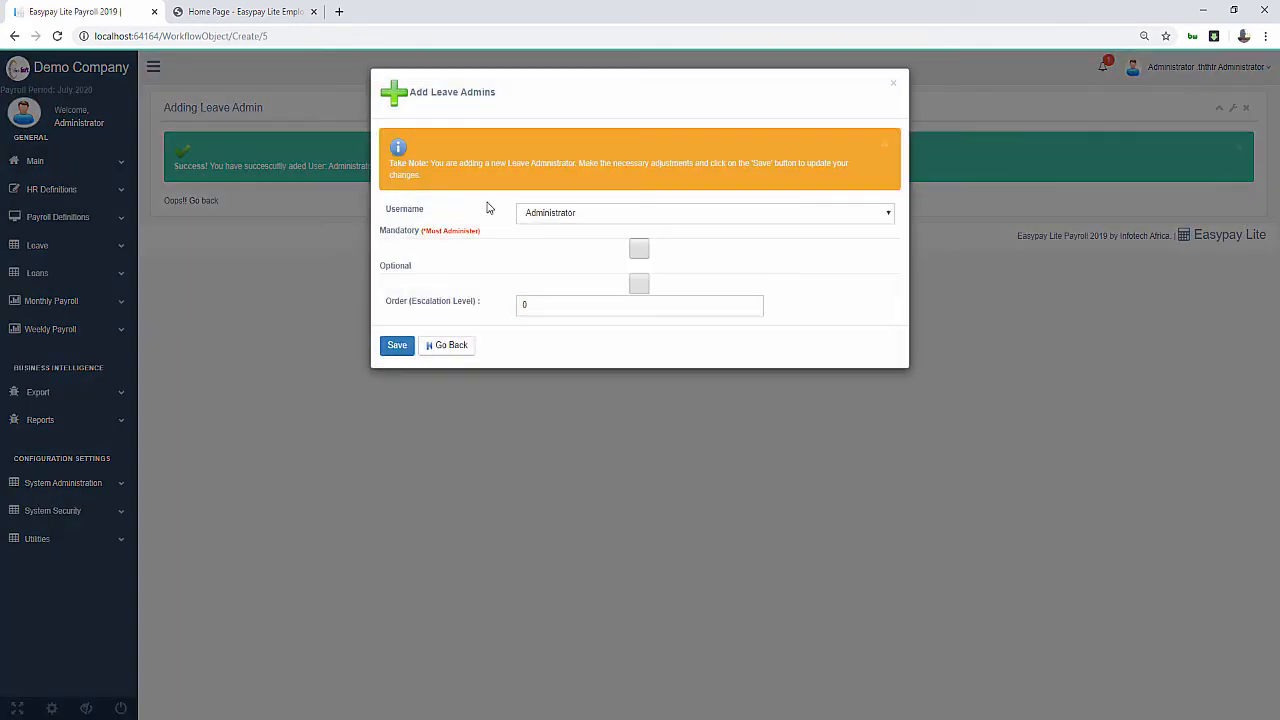
Add the Payroll Admins demo user as a second optional leave admin at order 1, then return to the dashboard
left_click(560, 215)
left_click(548, 248)
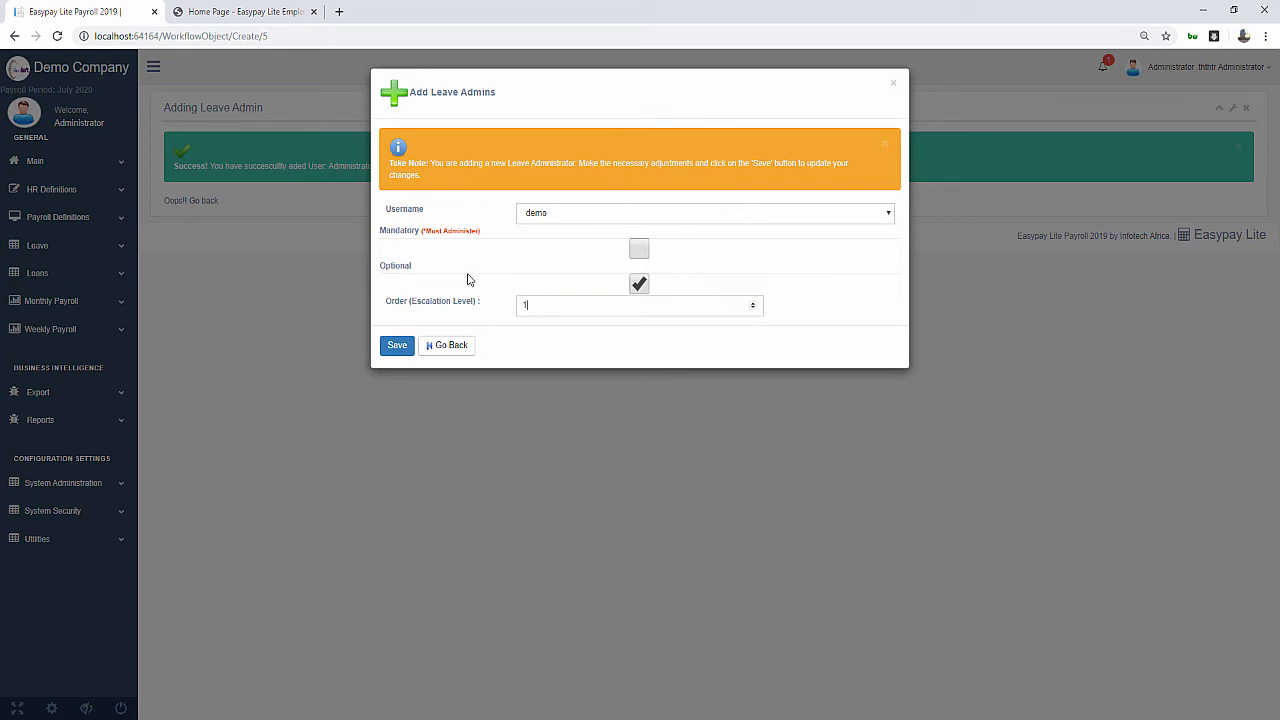
left_click(400, 348)
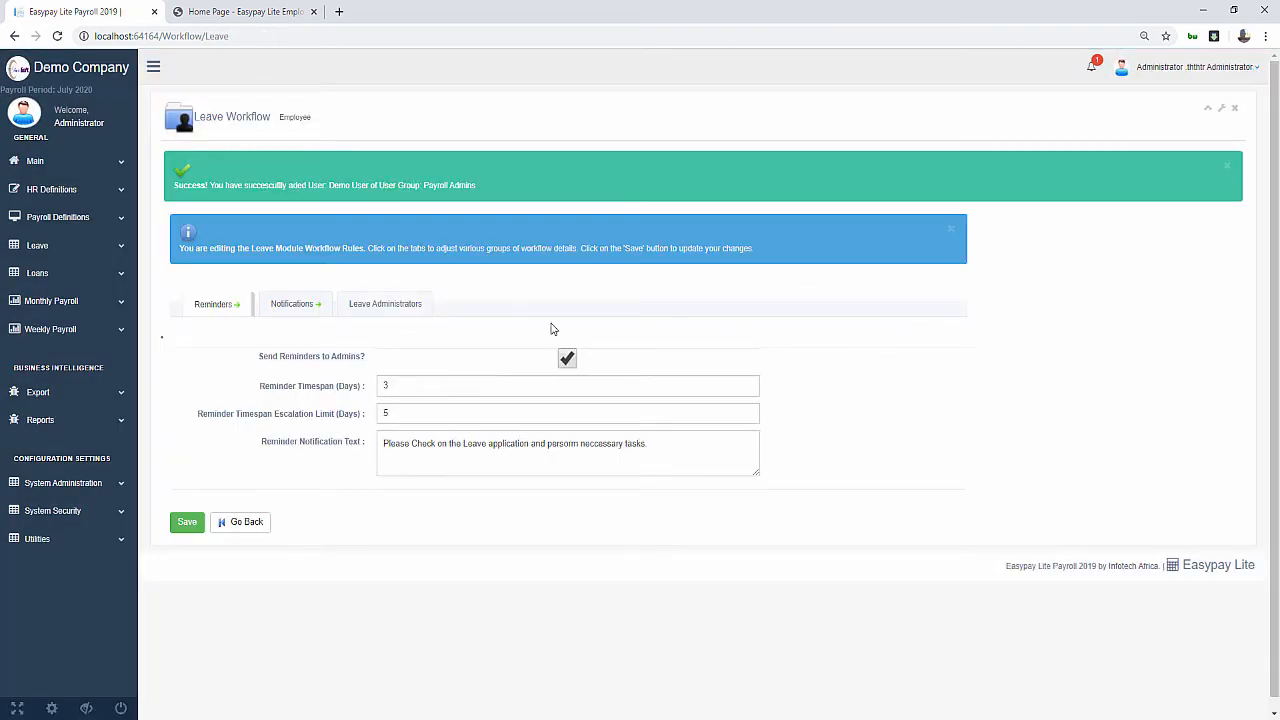
left_click(386, 304)
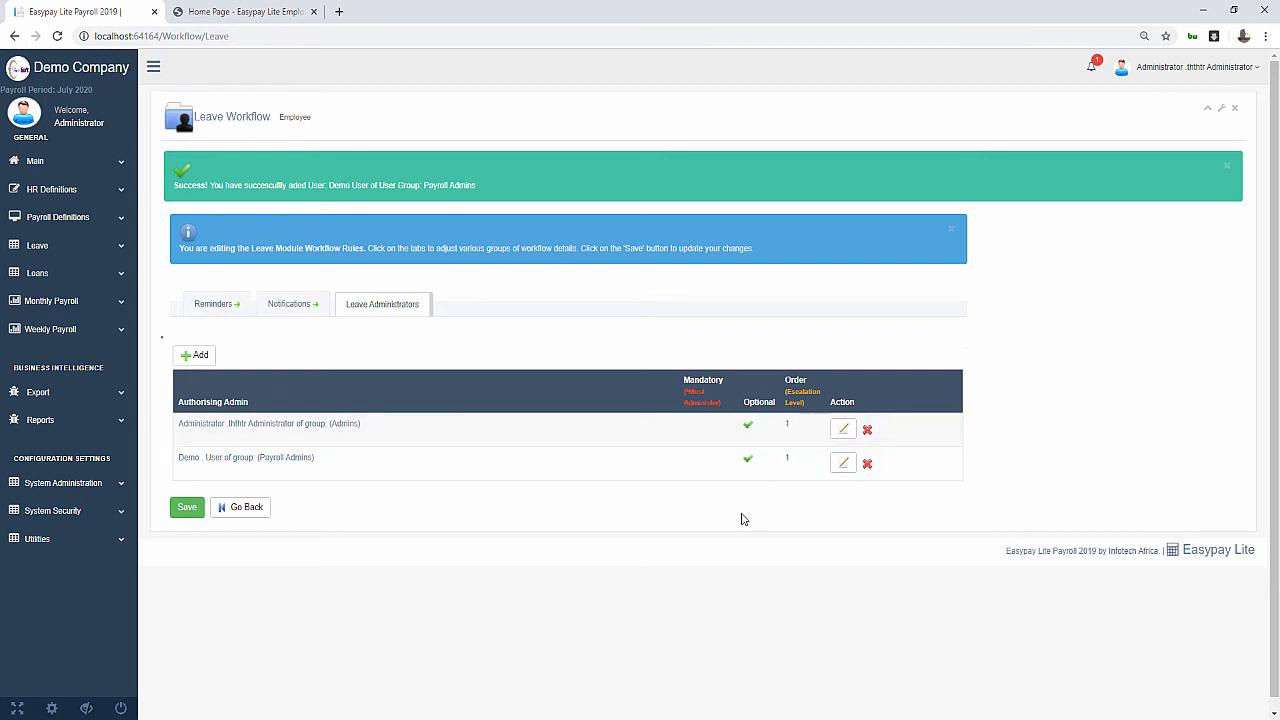
left_click(248, 506)
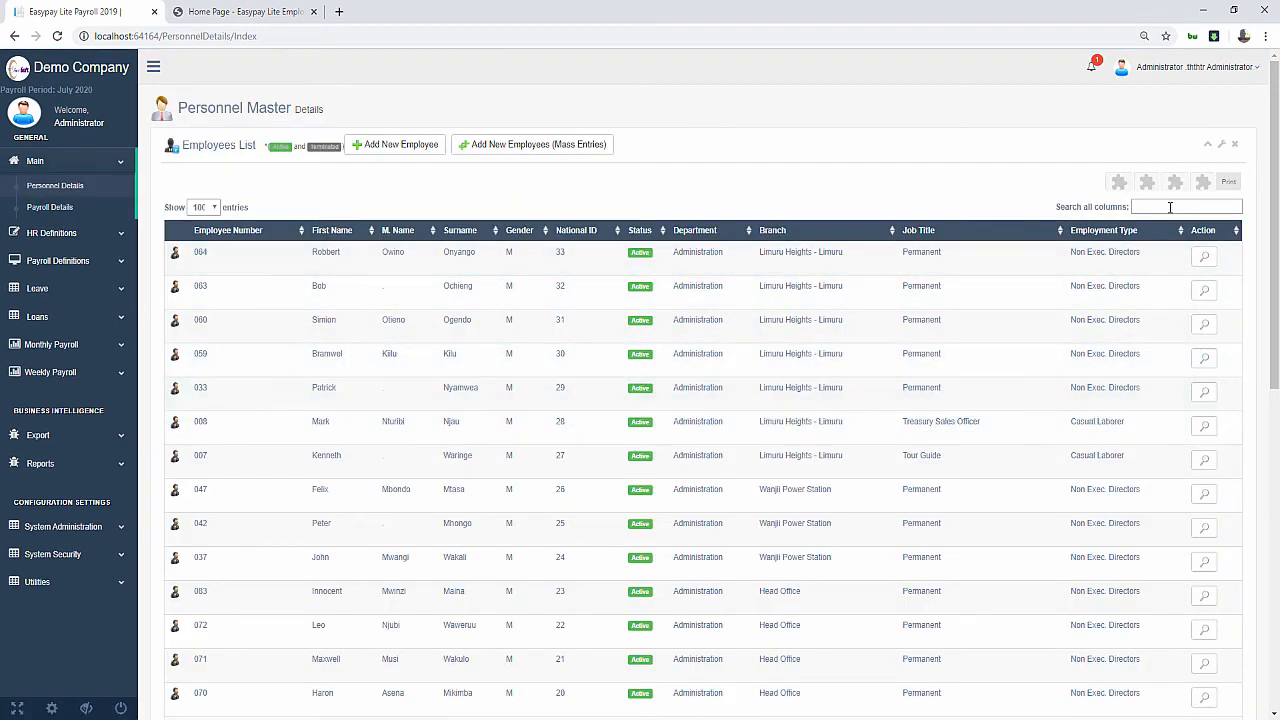
Filter the Personnel Master employee list to employee 064
type("64")
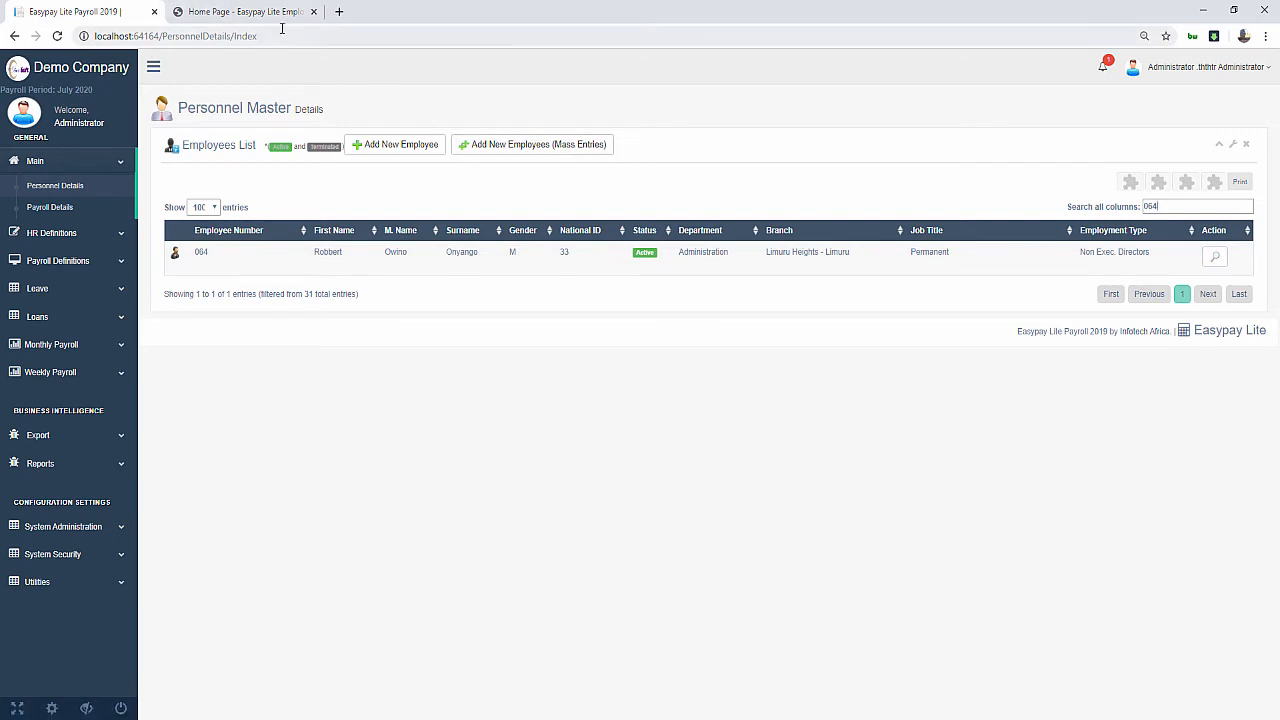
In the portal tab, sign out and sign back in as employee 064, saving the login
left_click(245, 11)
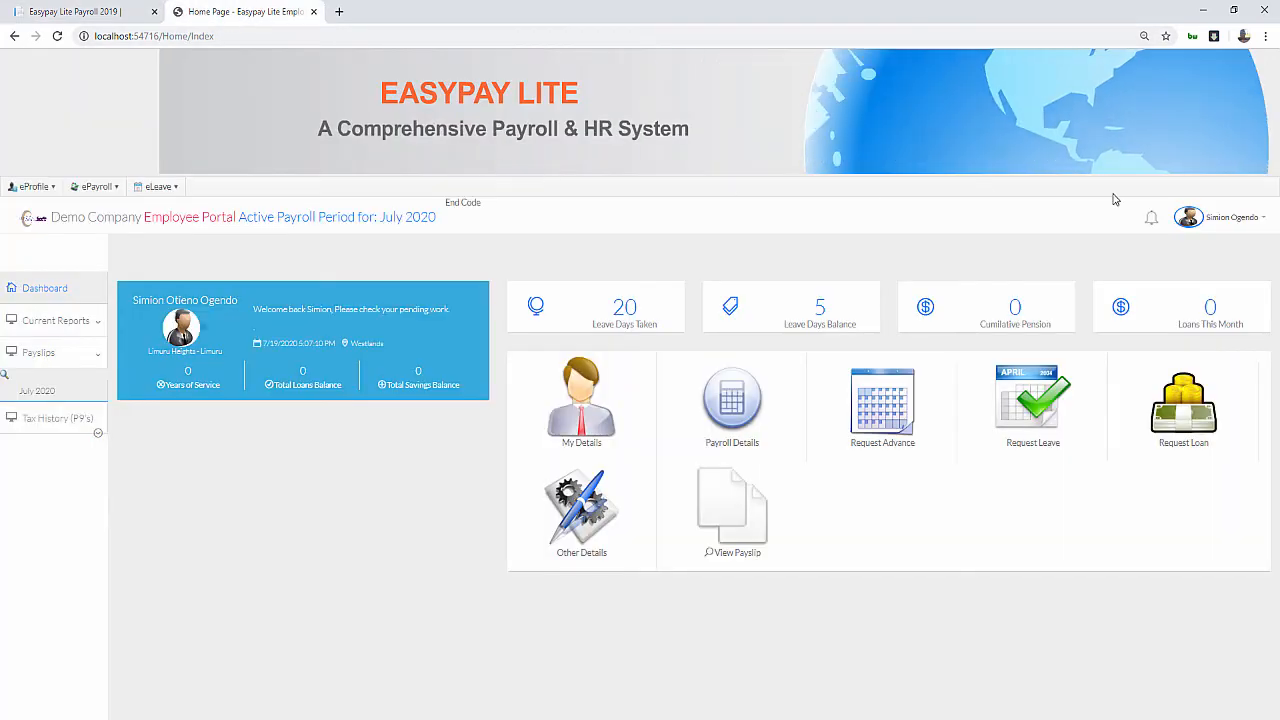
left_click(1225, 218)
left_click(1177, 314)
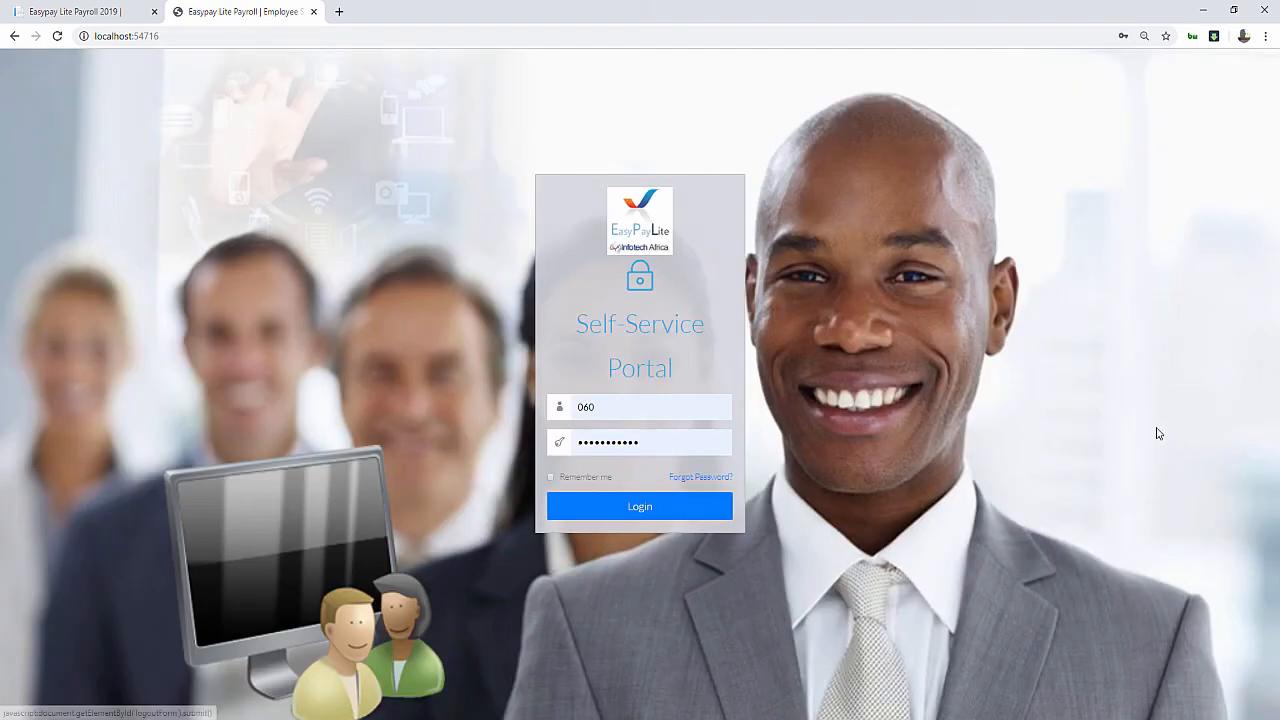
left_click(590, 407)
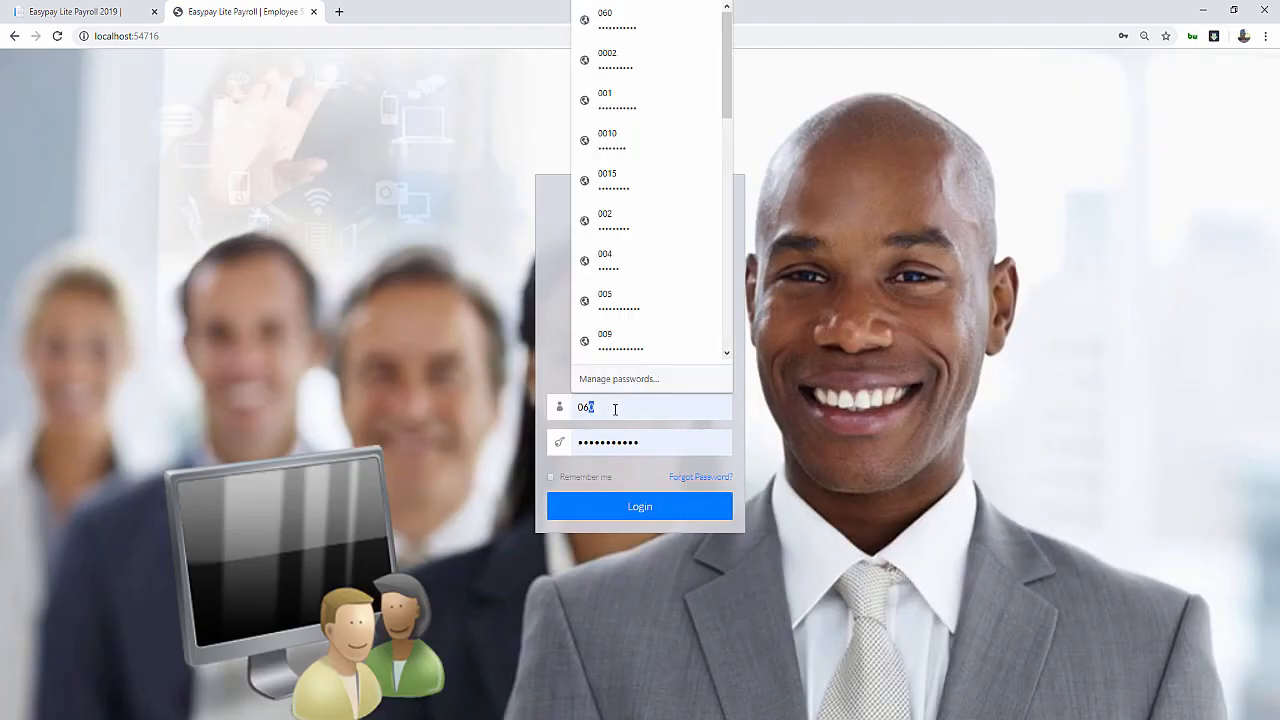
type("064")
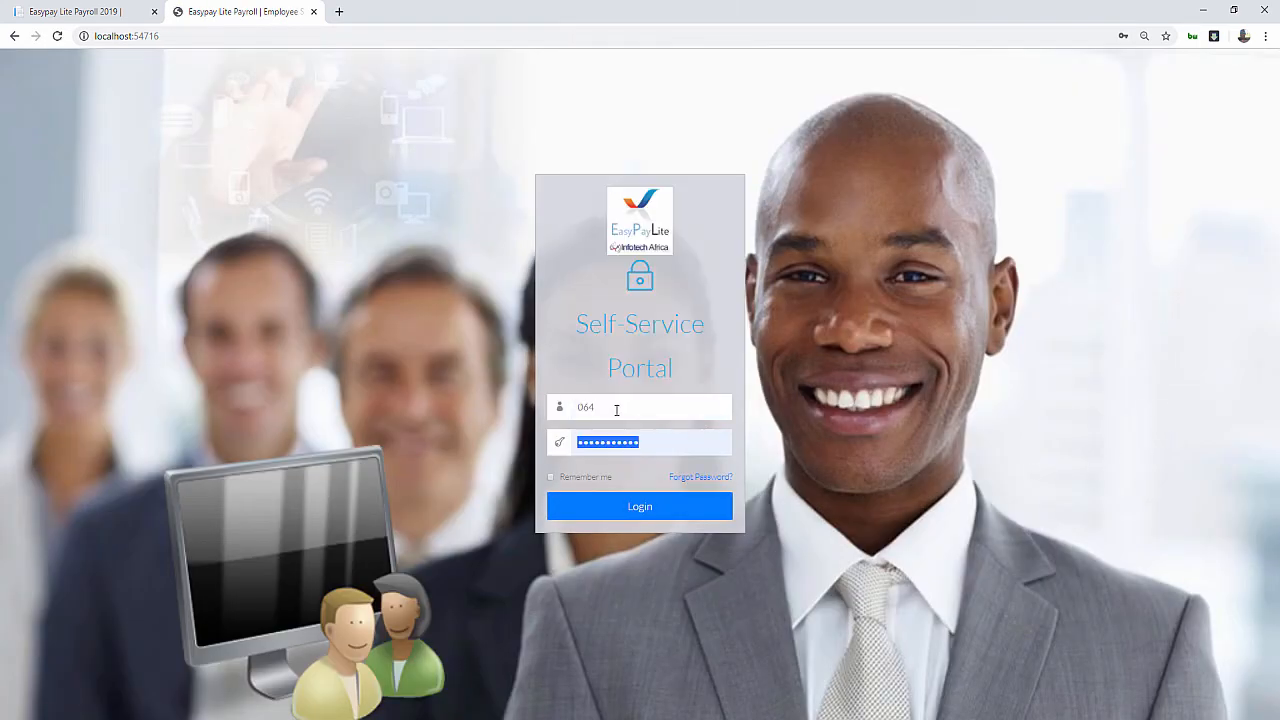
left_click(640, 506)
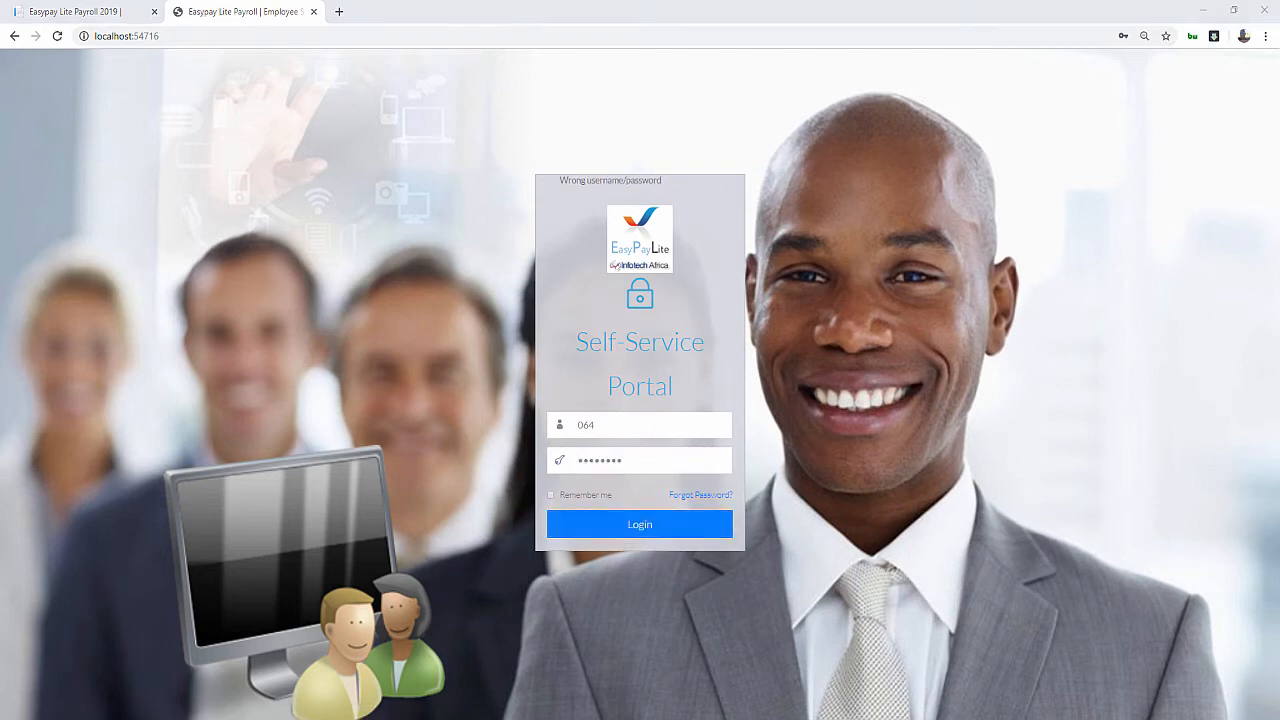
left_click(643, 525)
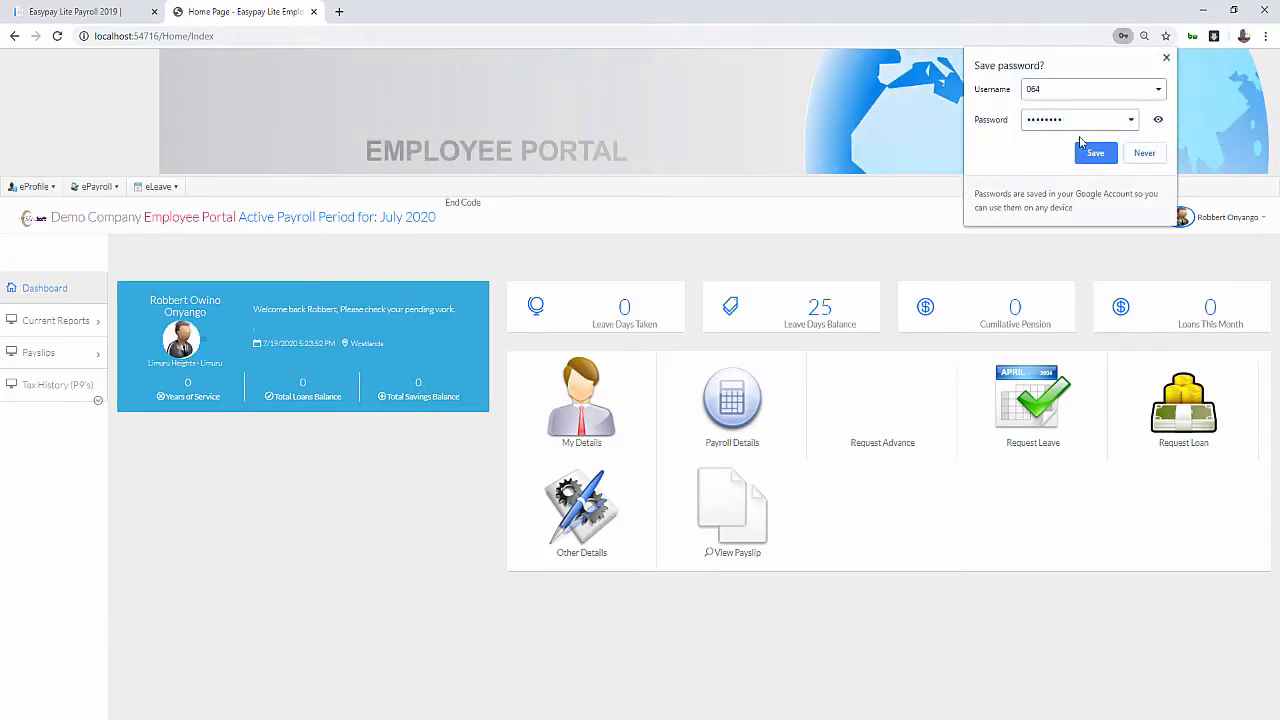
left_click(1083, 155)
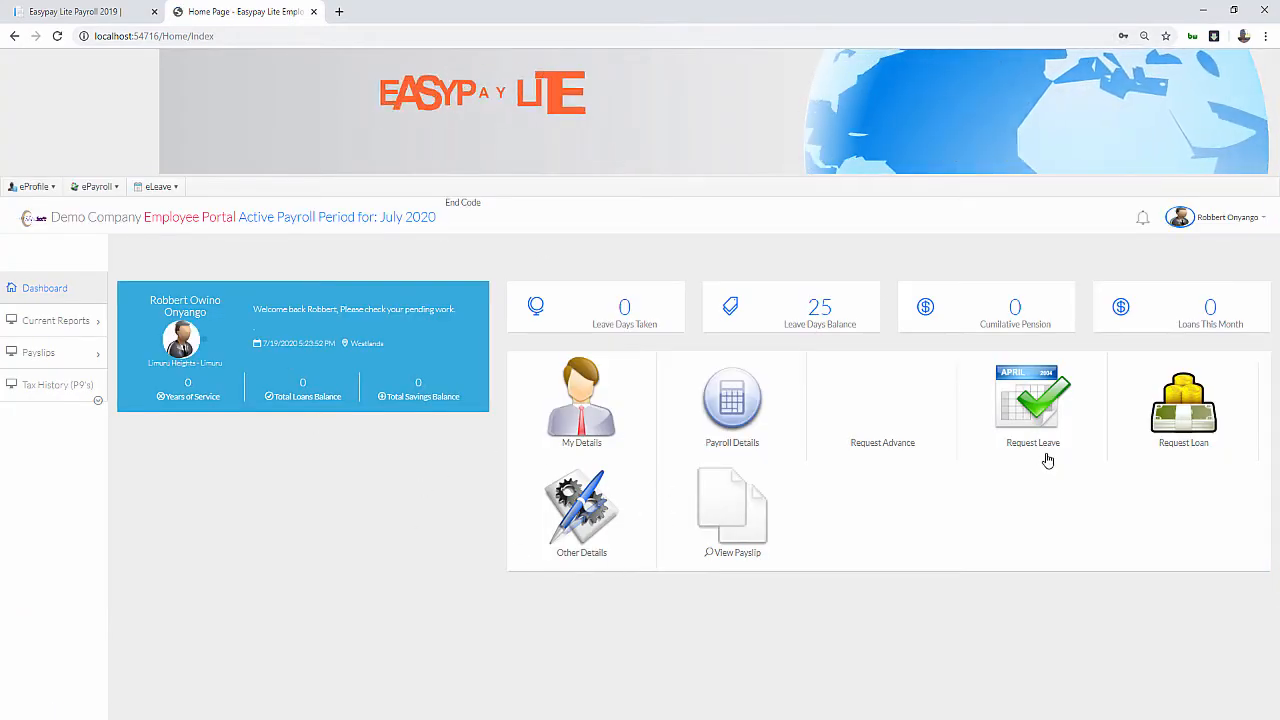
Start a leave request with Annual Leave (Non Management) as the leave type
left_click(1050, 420)
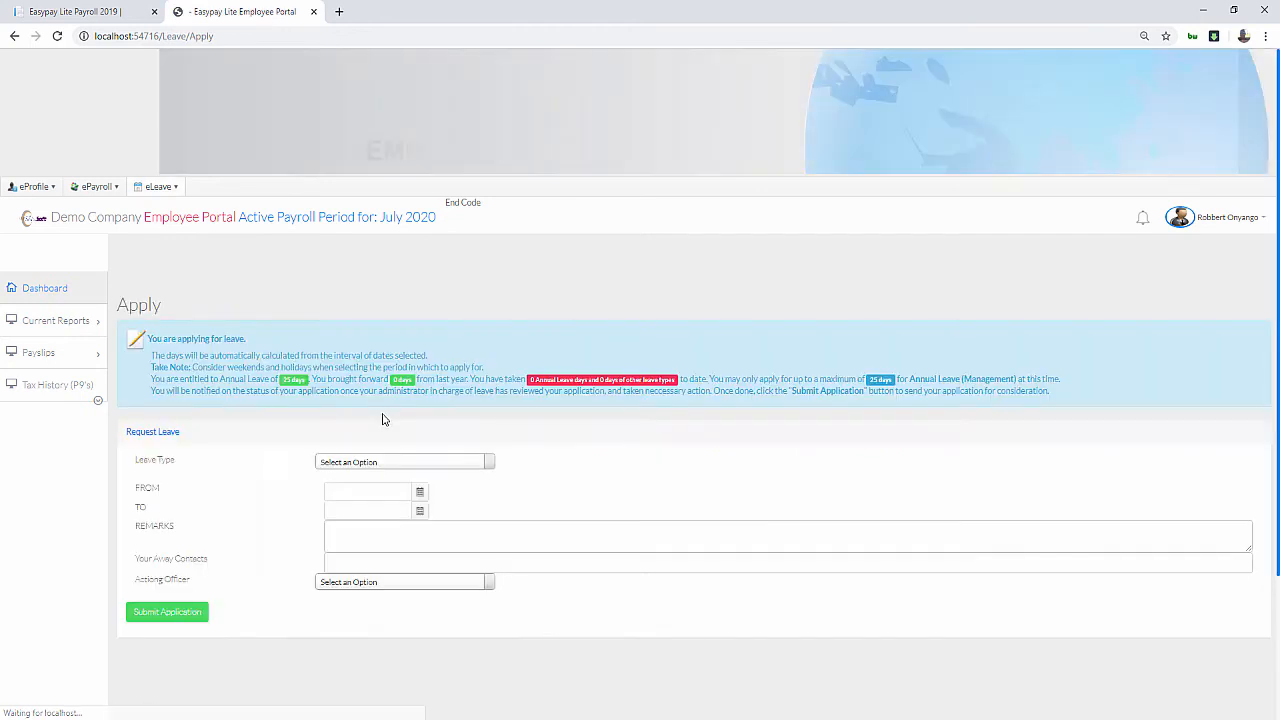
left_click(350, 462)
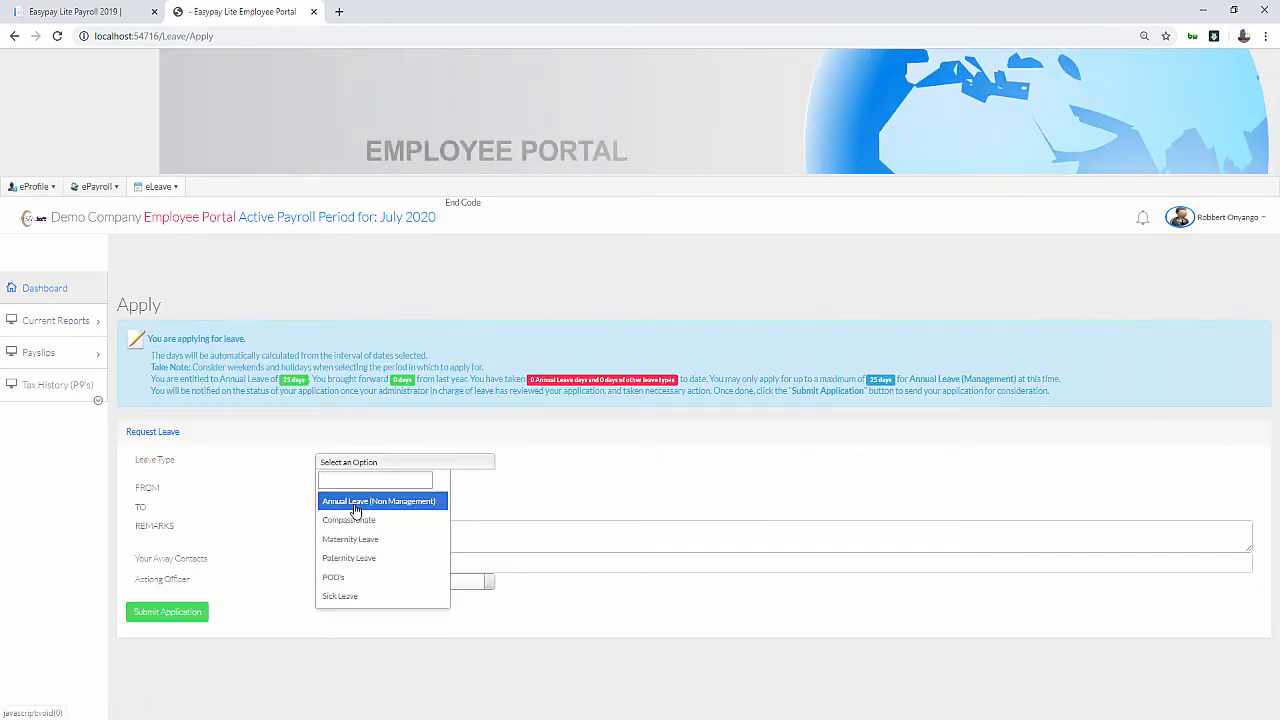
left_click(355, 503)
left_click(393, 461)
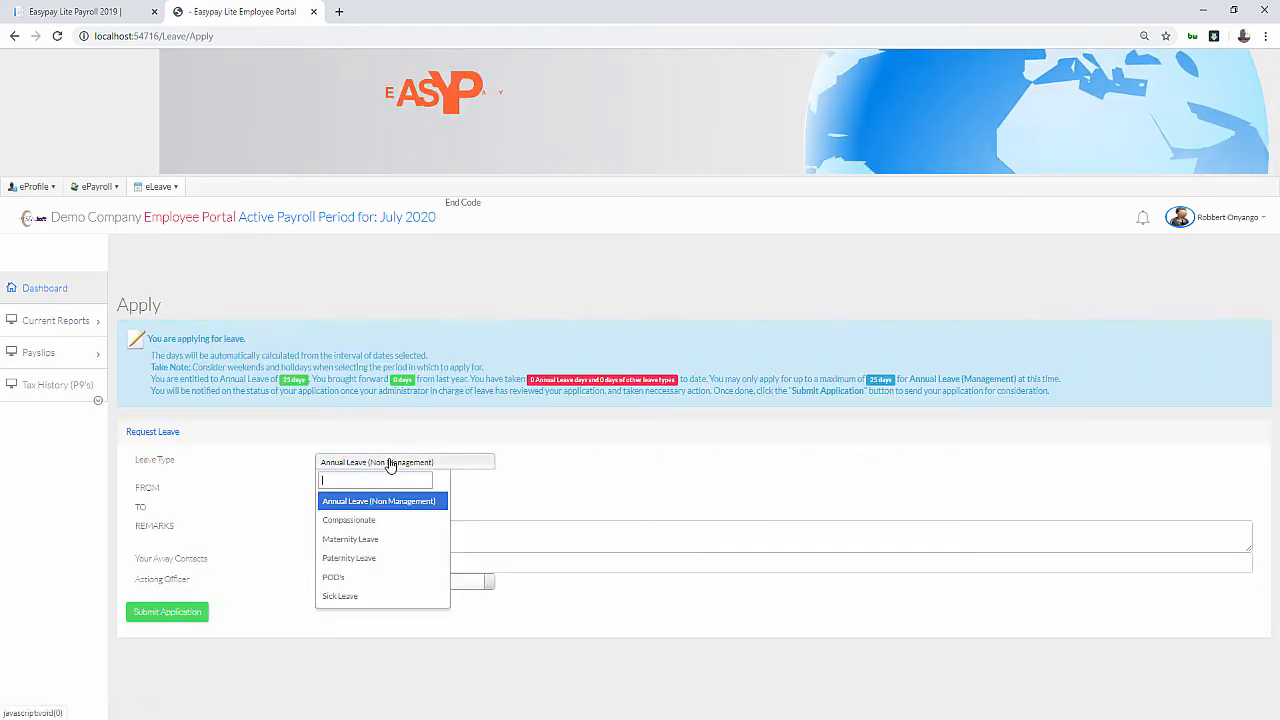
left_click(386, 510)
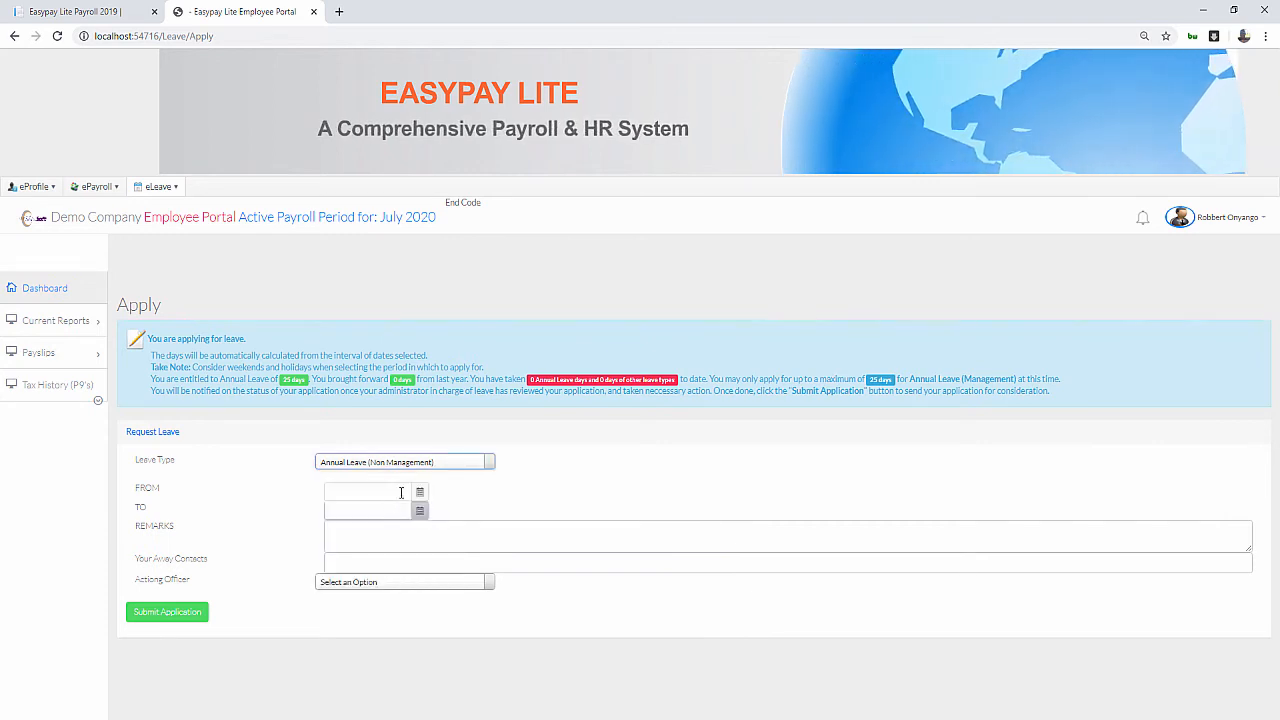
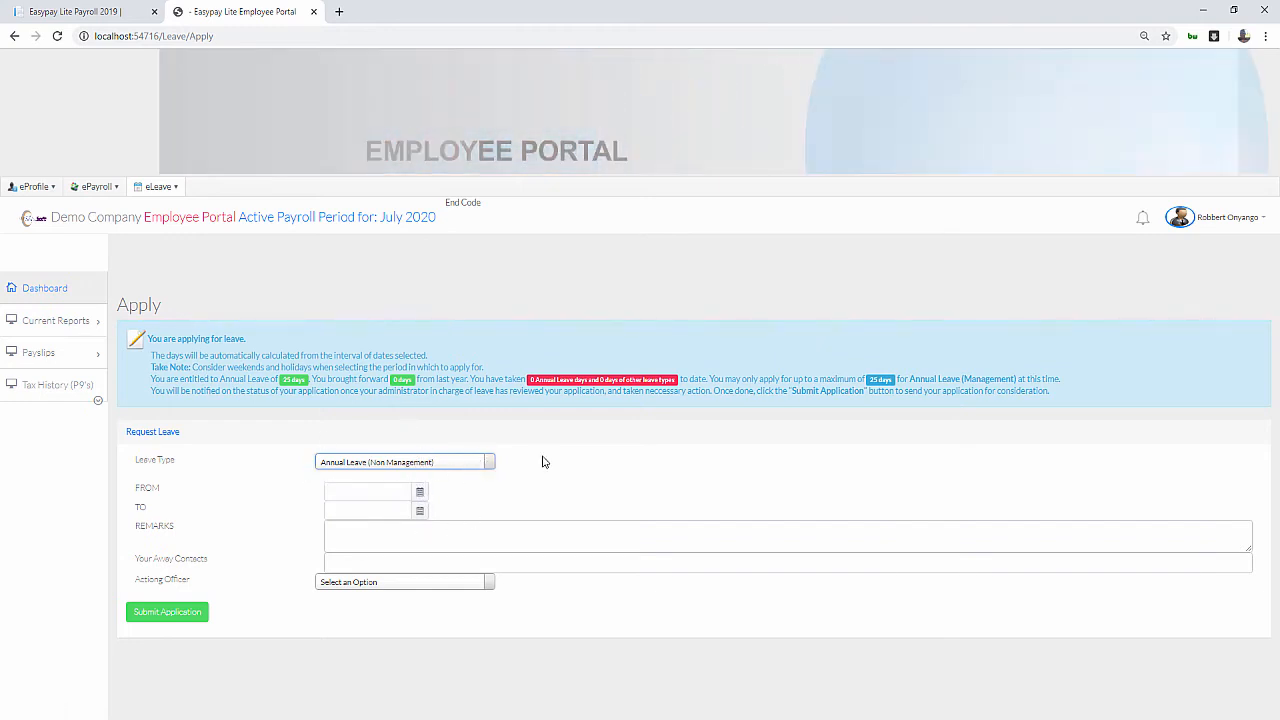
Request Annual Leave (Non Management) from 7/1/2020 to 7/20/2020 with remarks 'Annual Leave'
left_click(469, 462)
left_click(527, 473)
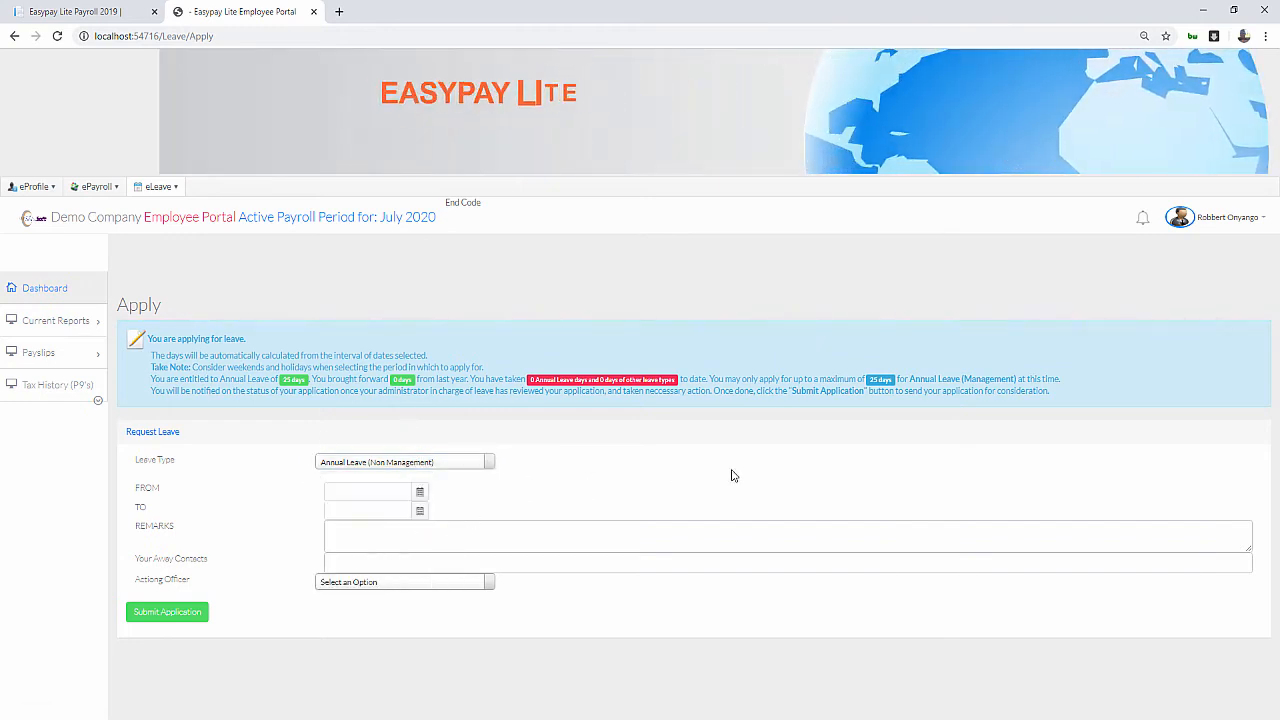
left_click(417, 491)
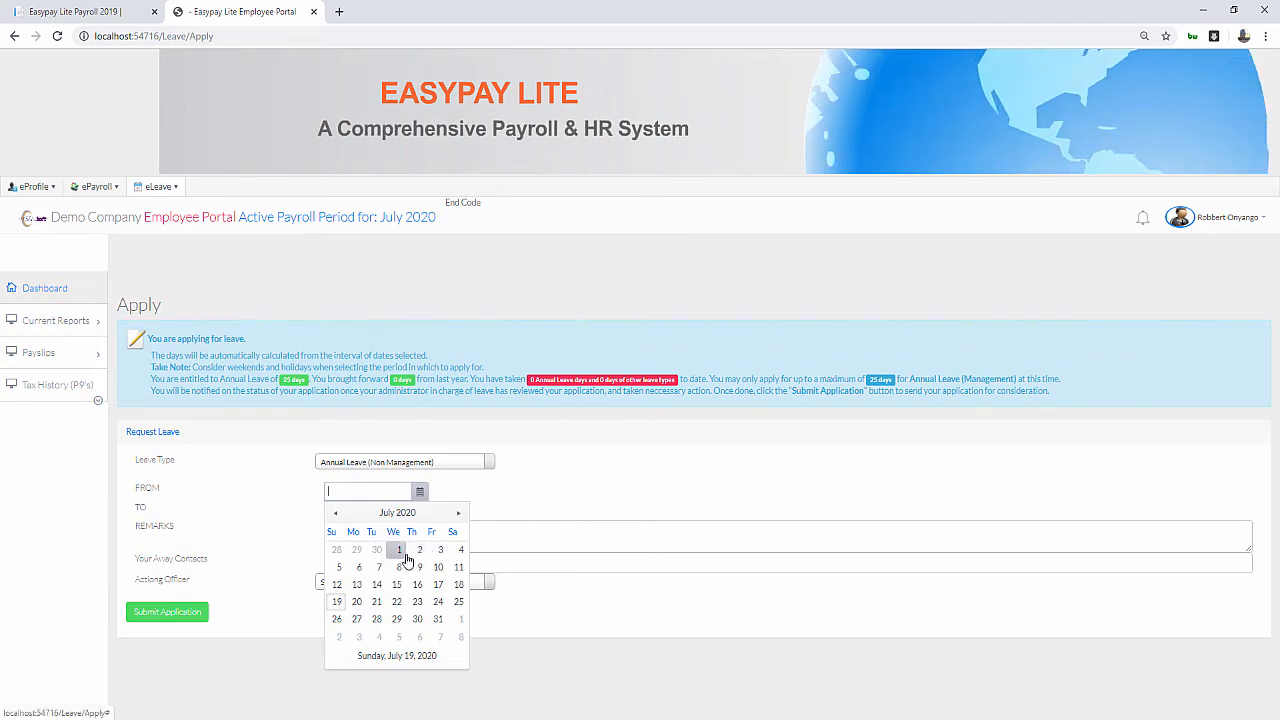
left_click(399, 549)
left_click(420, 511)
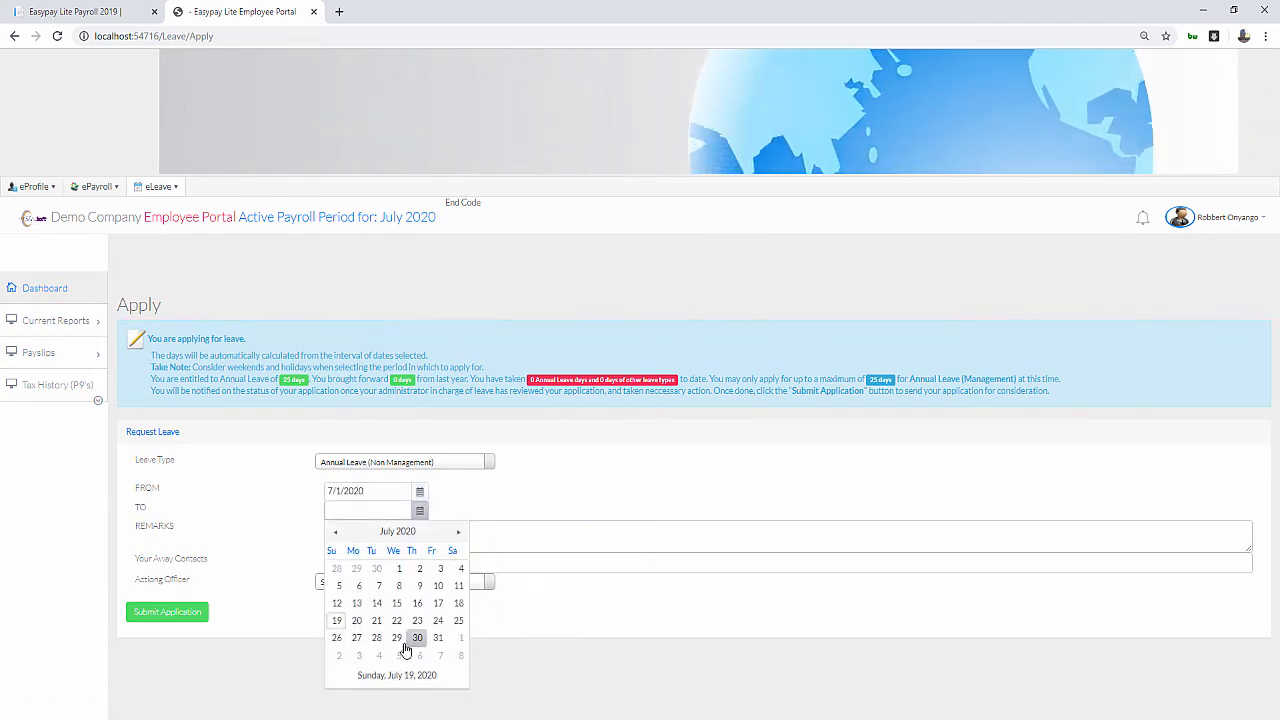
left_click(358, 621)
left_click(368, 539)
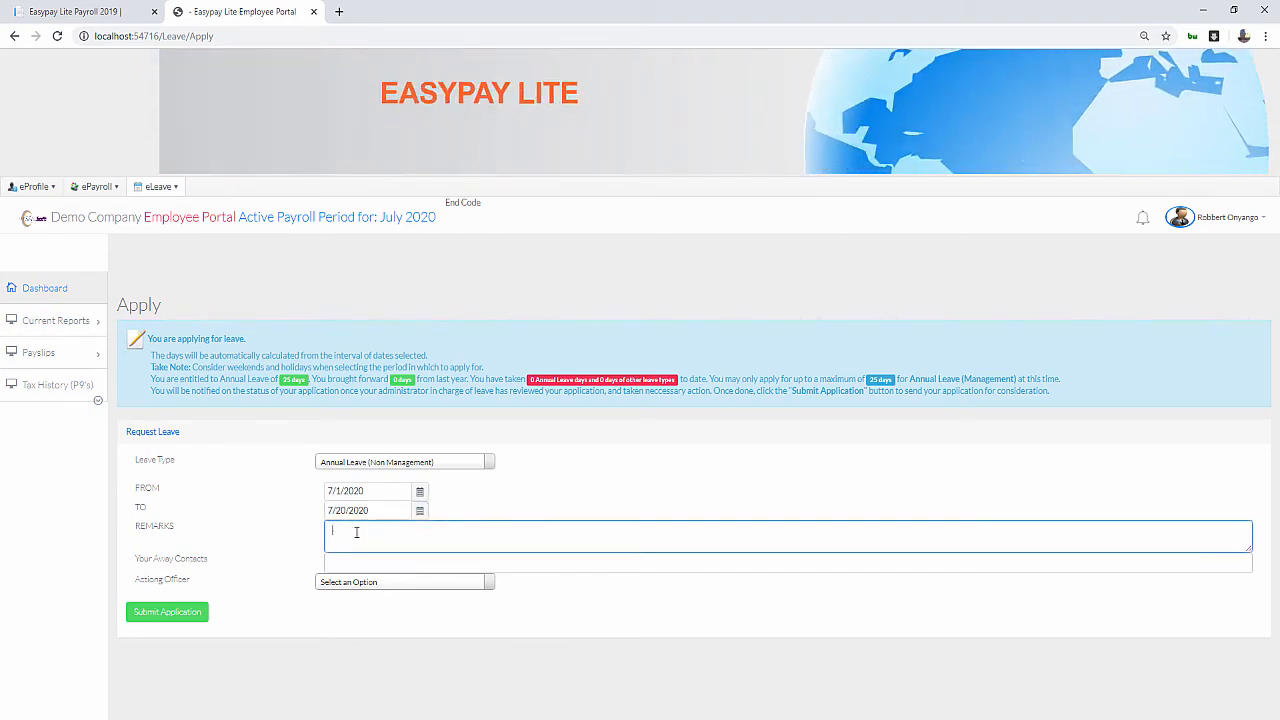
type("Annual")
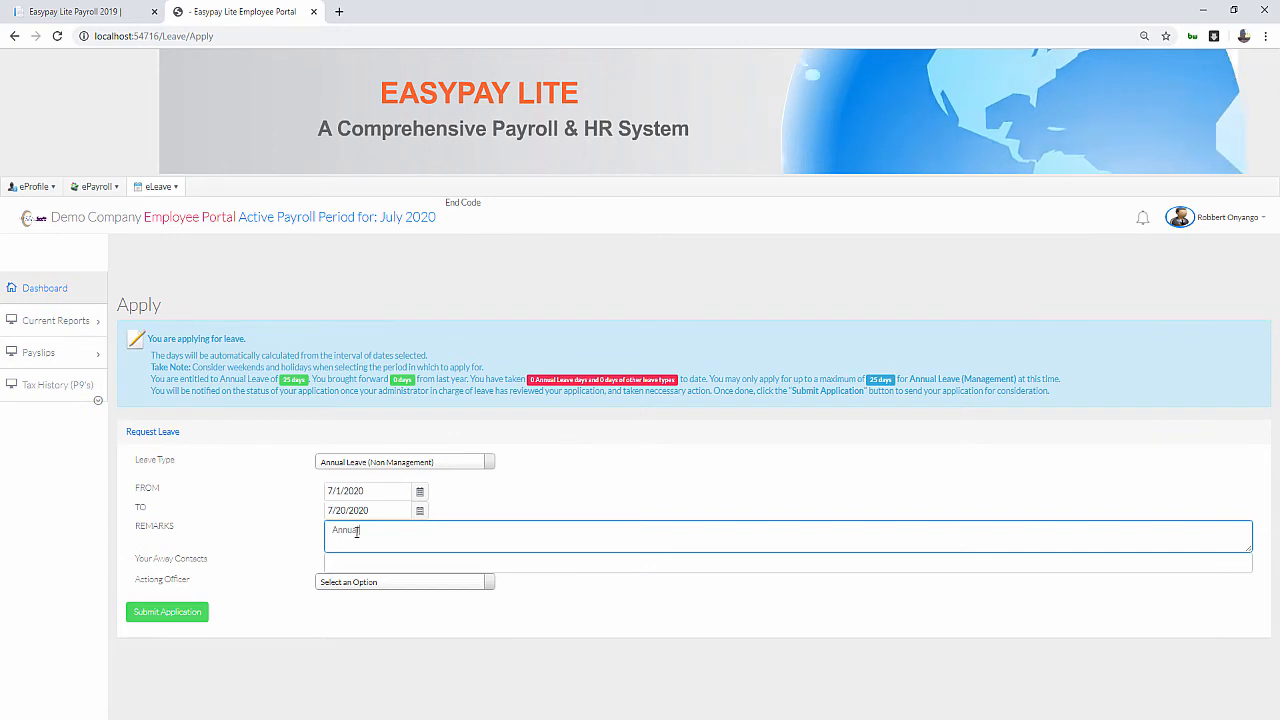
type(" Leave")
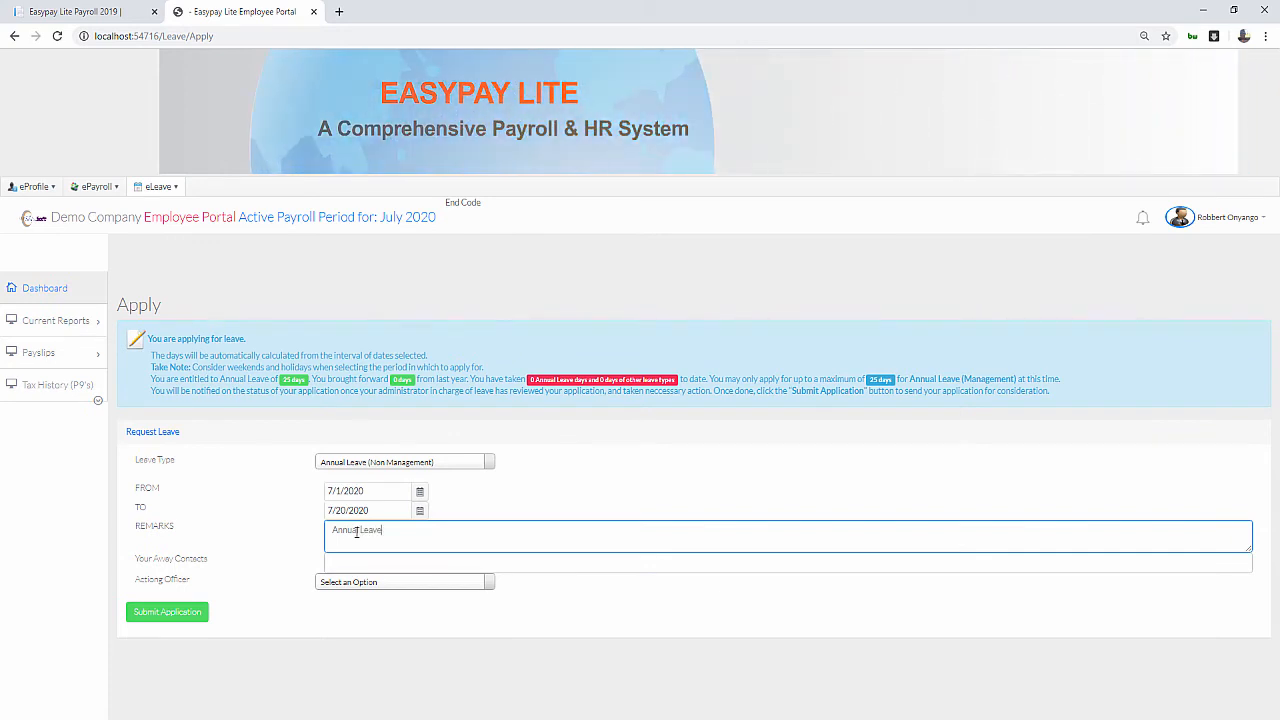
Enter an away contact number, set employee 038 as Actioning Officer, and submit the application
left_click(360, 561)
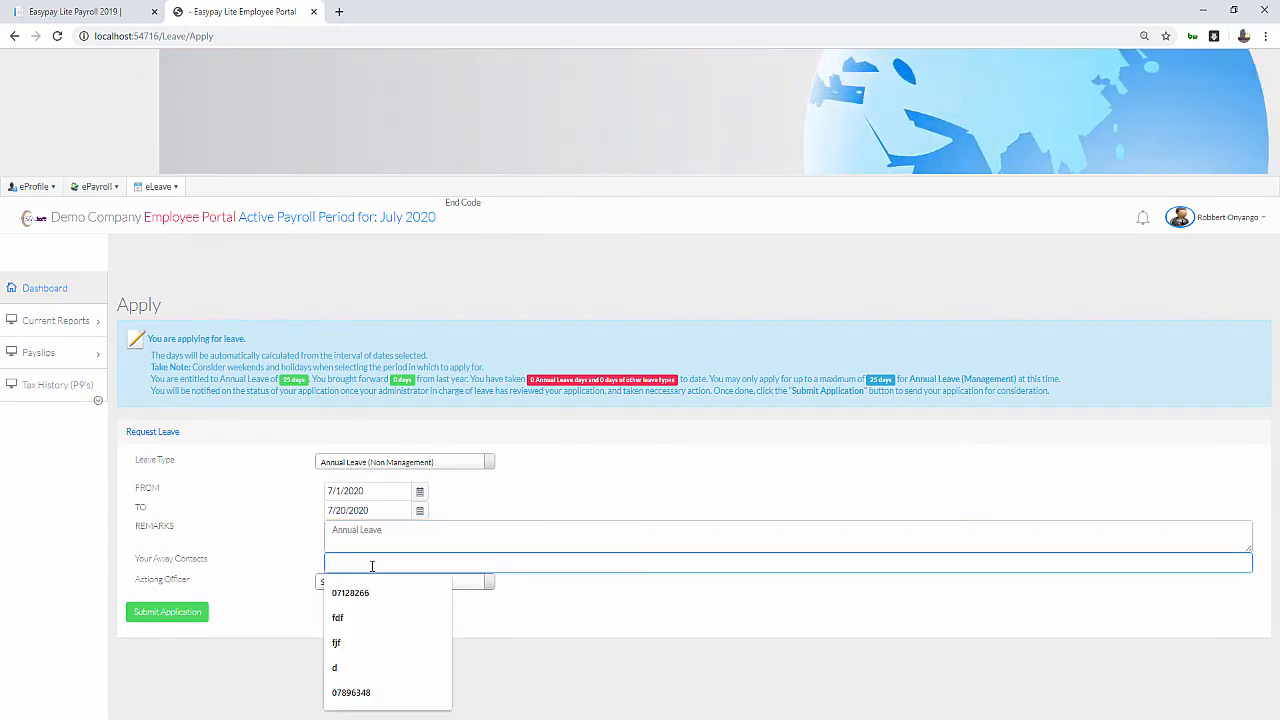
type("07824456")
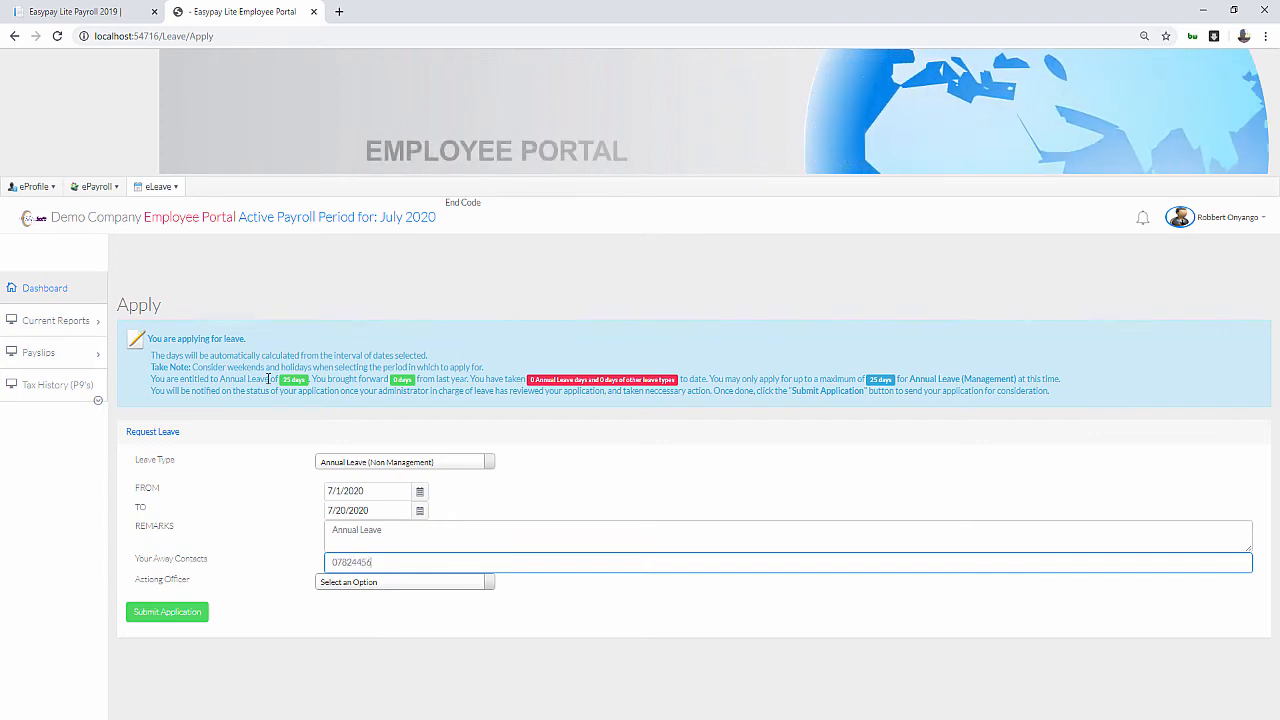
left_click(410, 583)
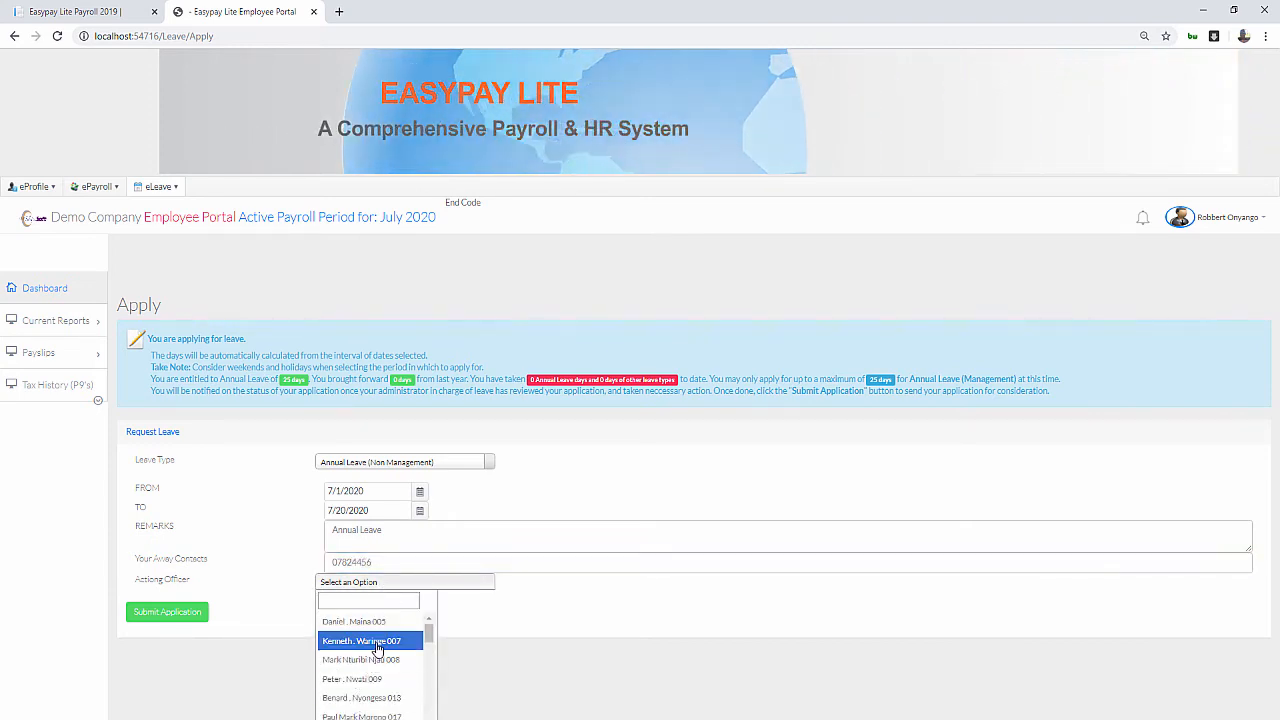
left_click(365, 678)
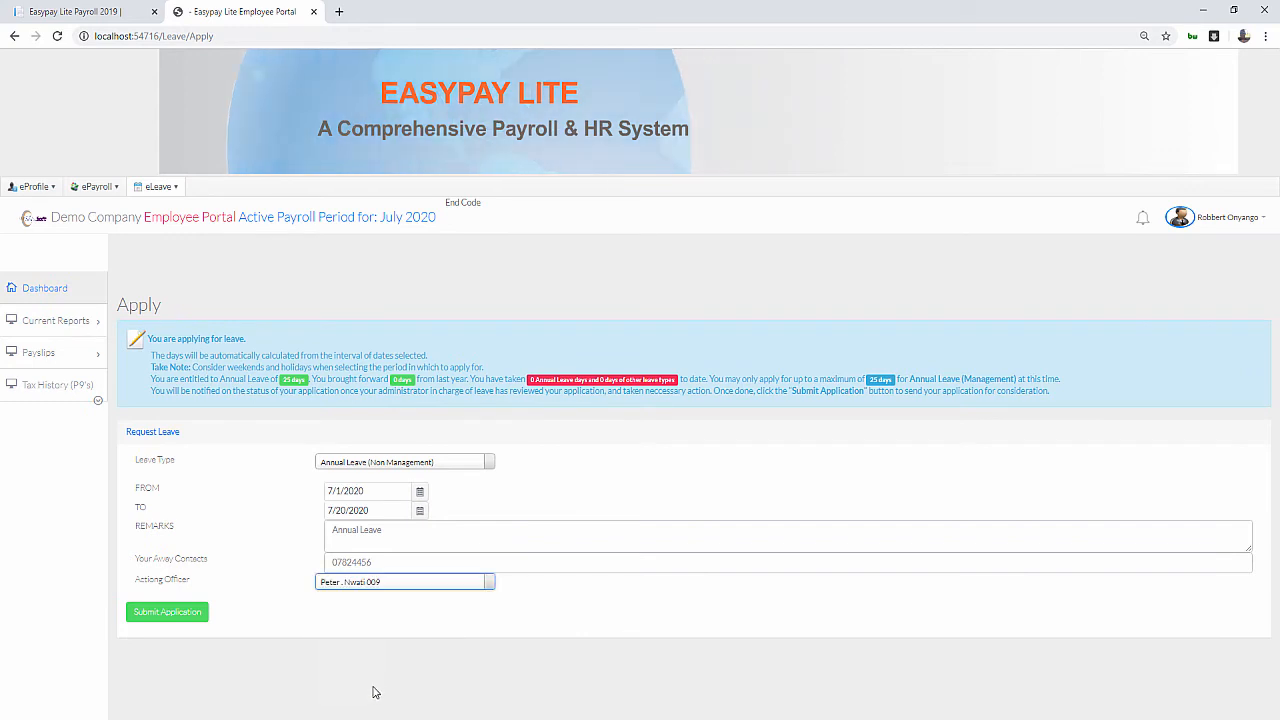
left_click(393, 583)
scroll(400, 670, "down", 5)
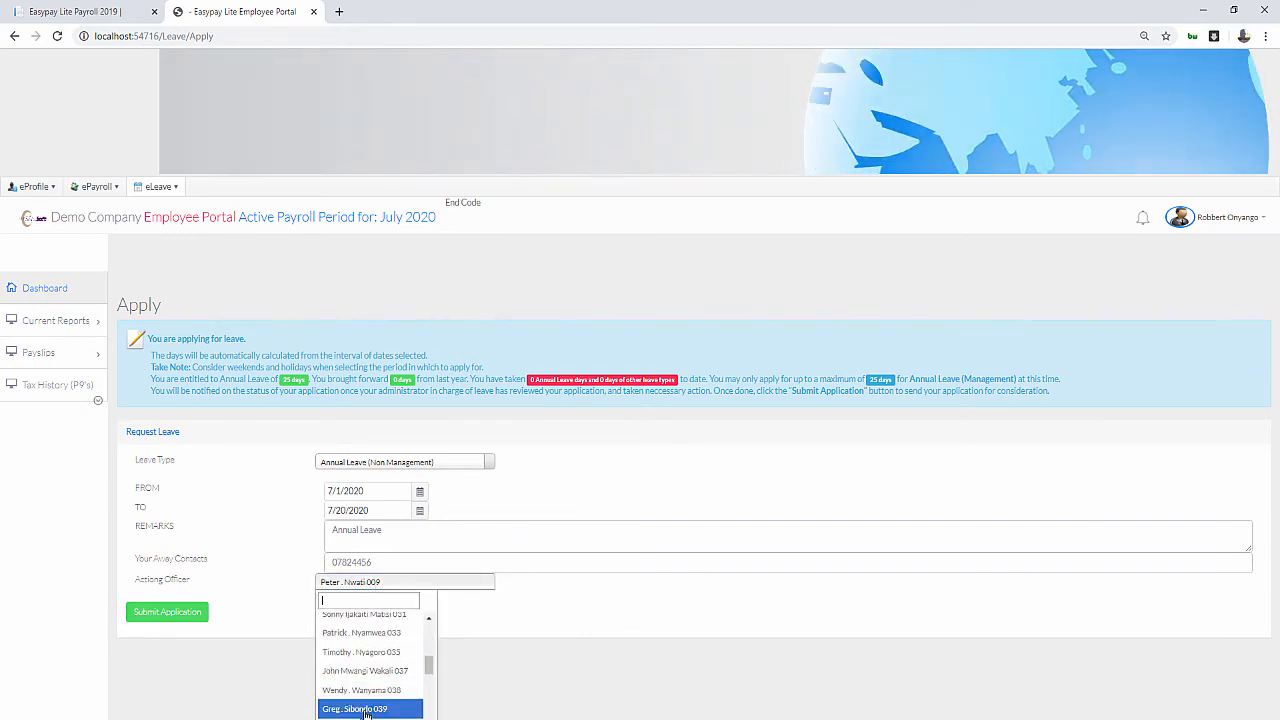
left_click(365, 690)
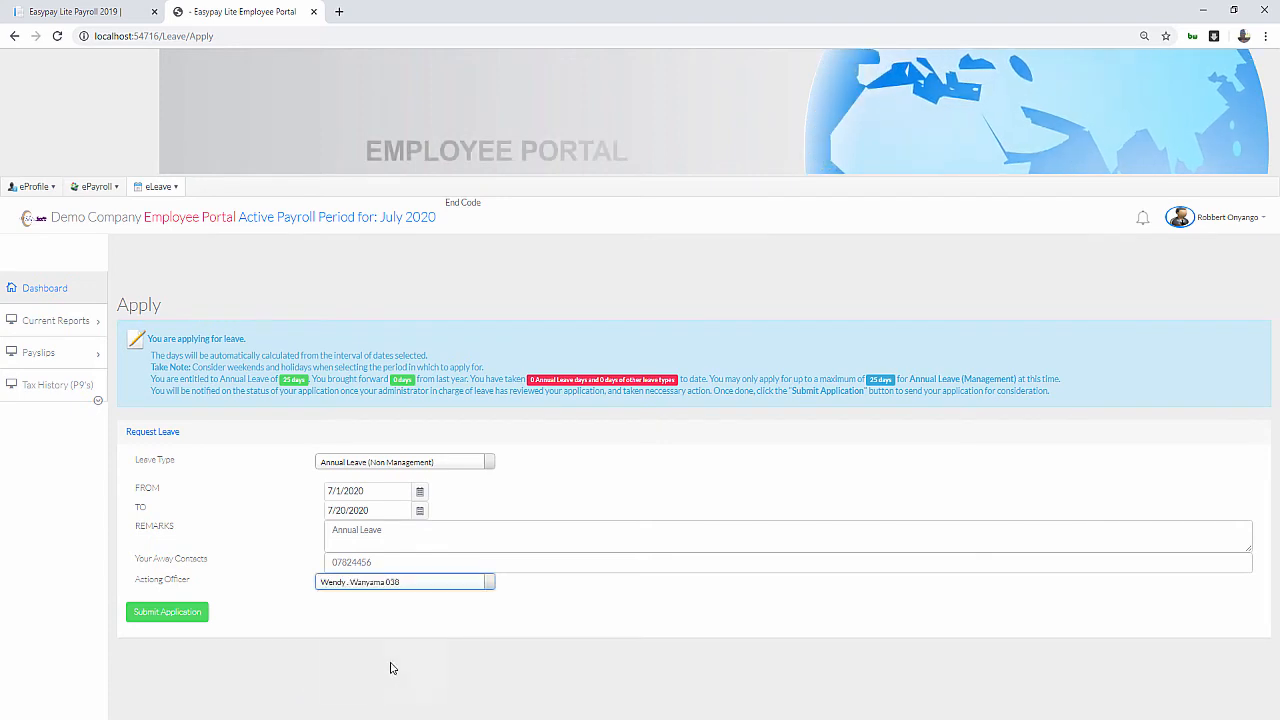
left_click(162, 611)
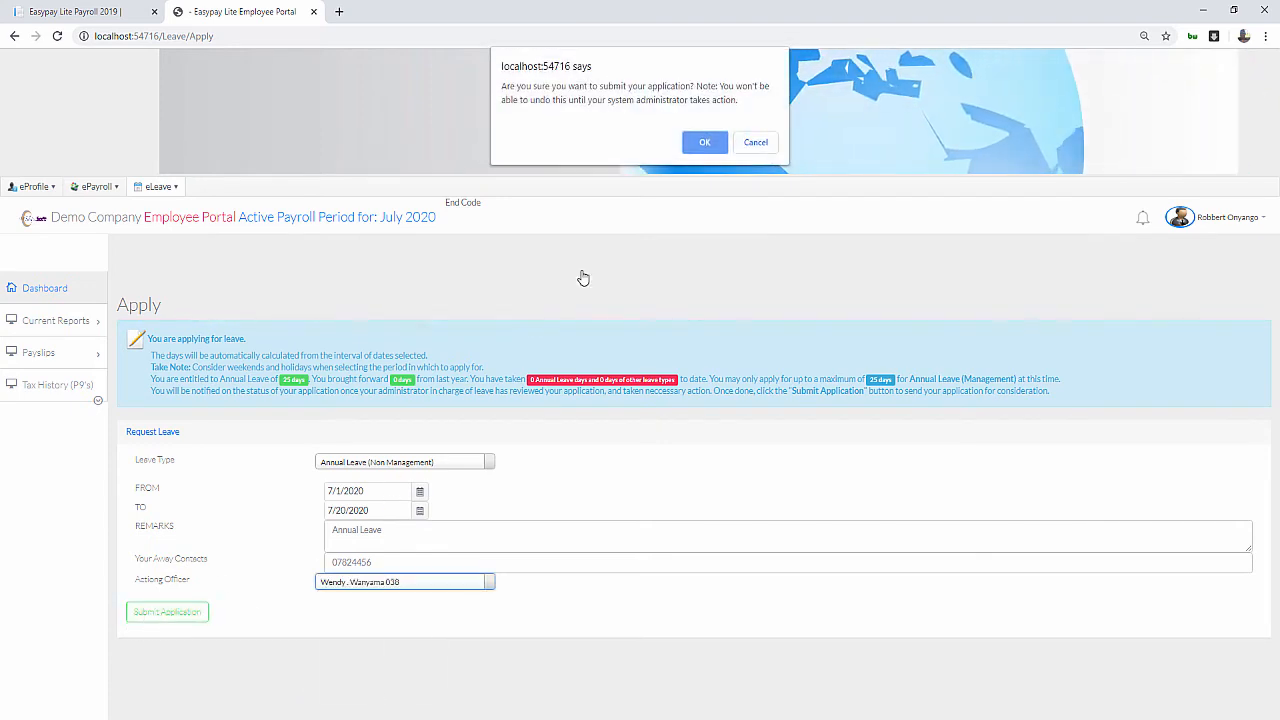
left_click(703, 145)
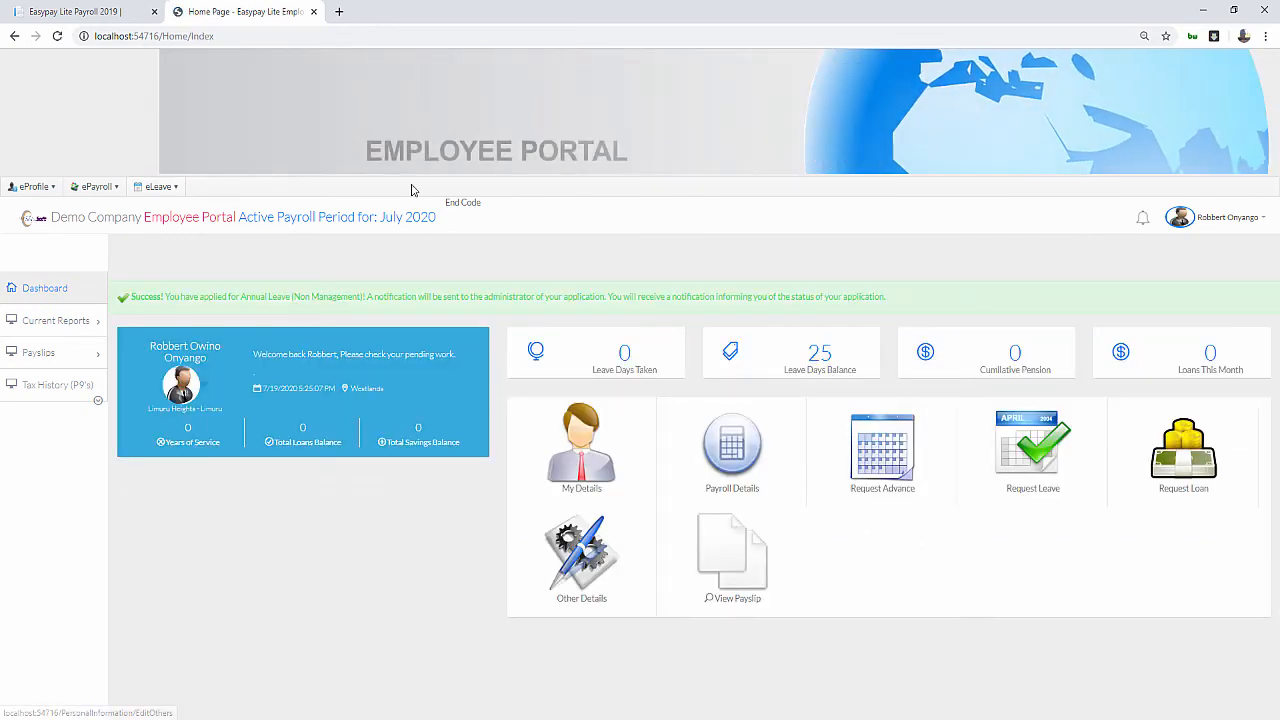
Log the administrator out of the Payroll tab
left_click(58, 12)
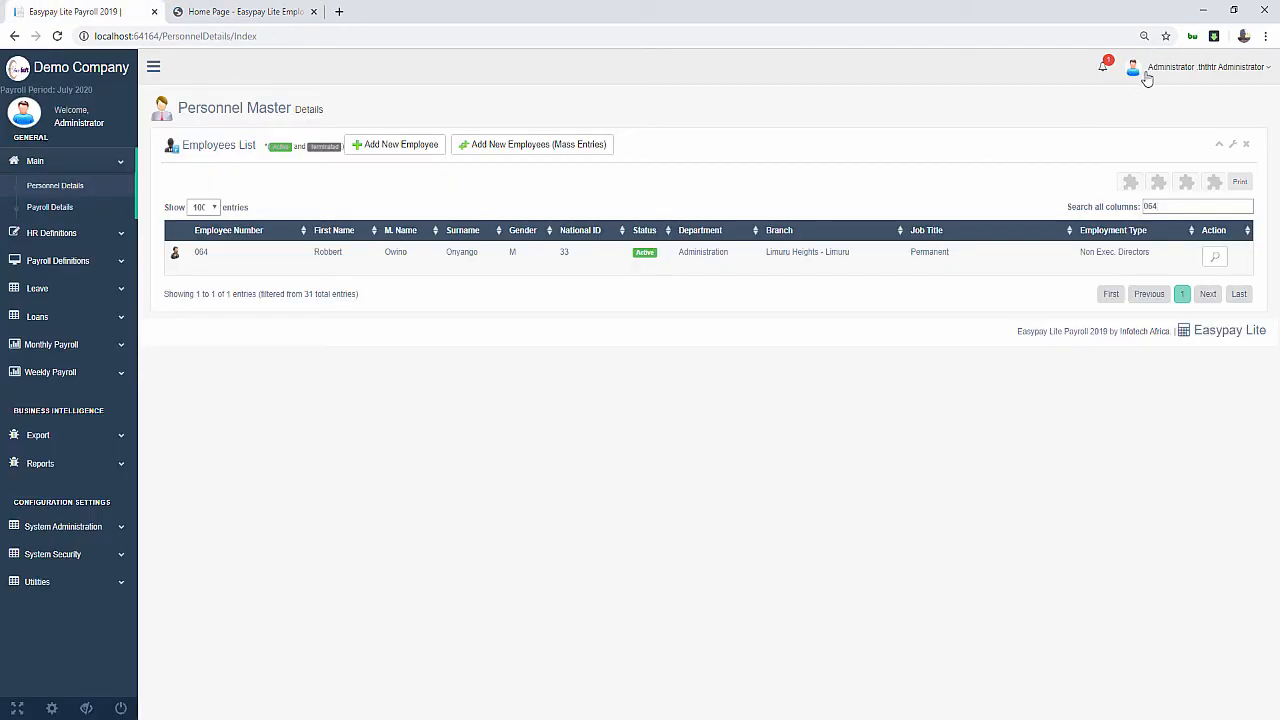
left_click(1195, 68)
left_click(1152, 172)
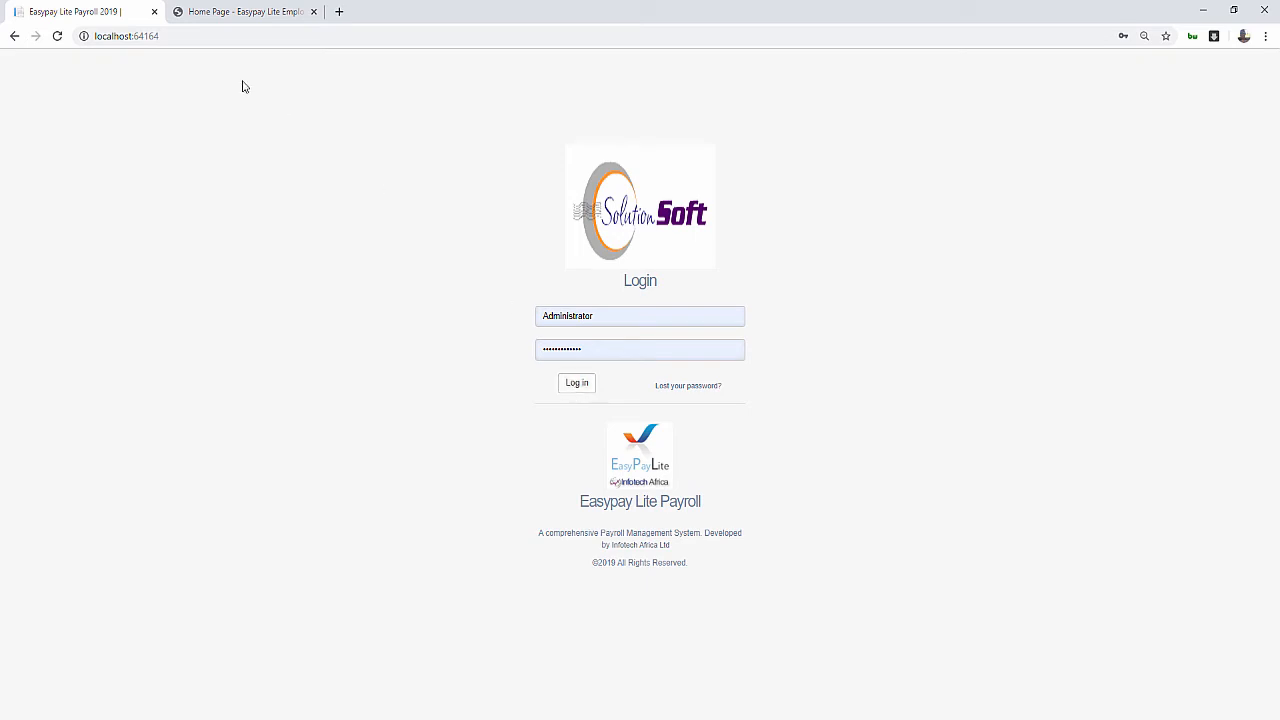
Sign out of the portal and sign in as employee 065 with the saved password
left_click(220, 13)
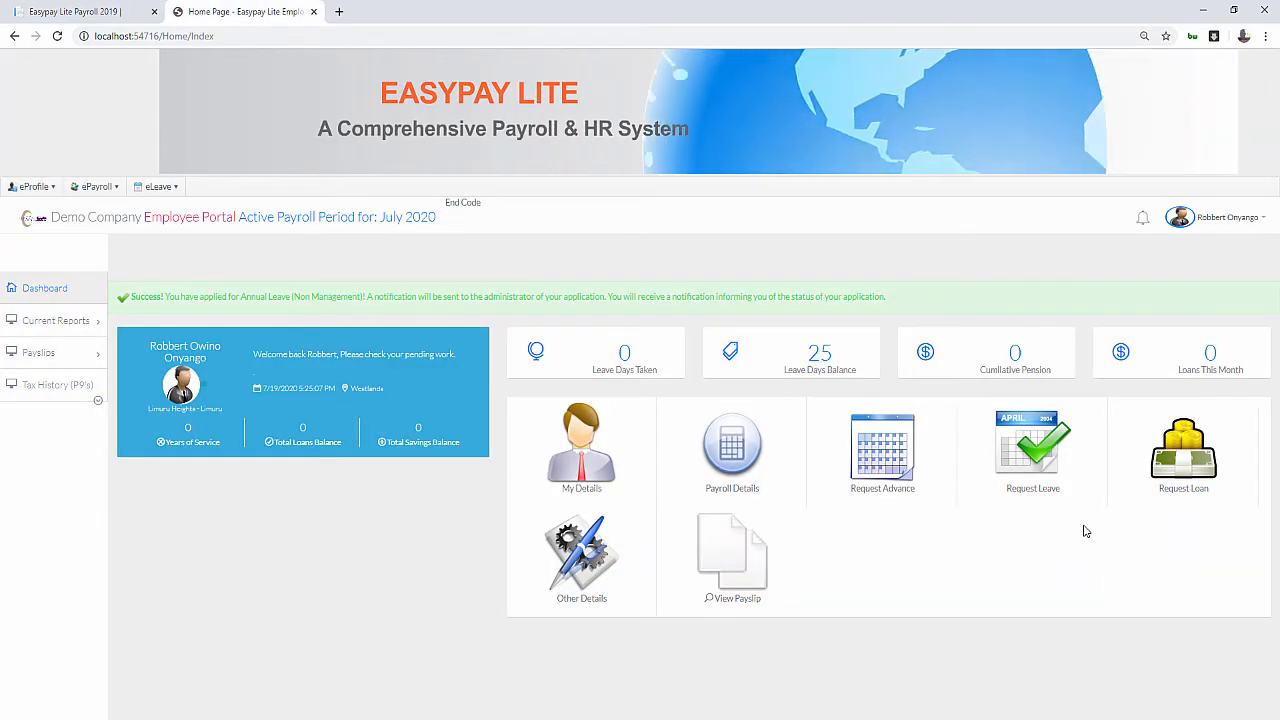
left_click(1205, 217)
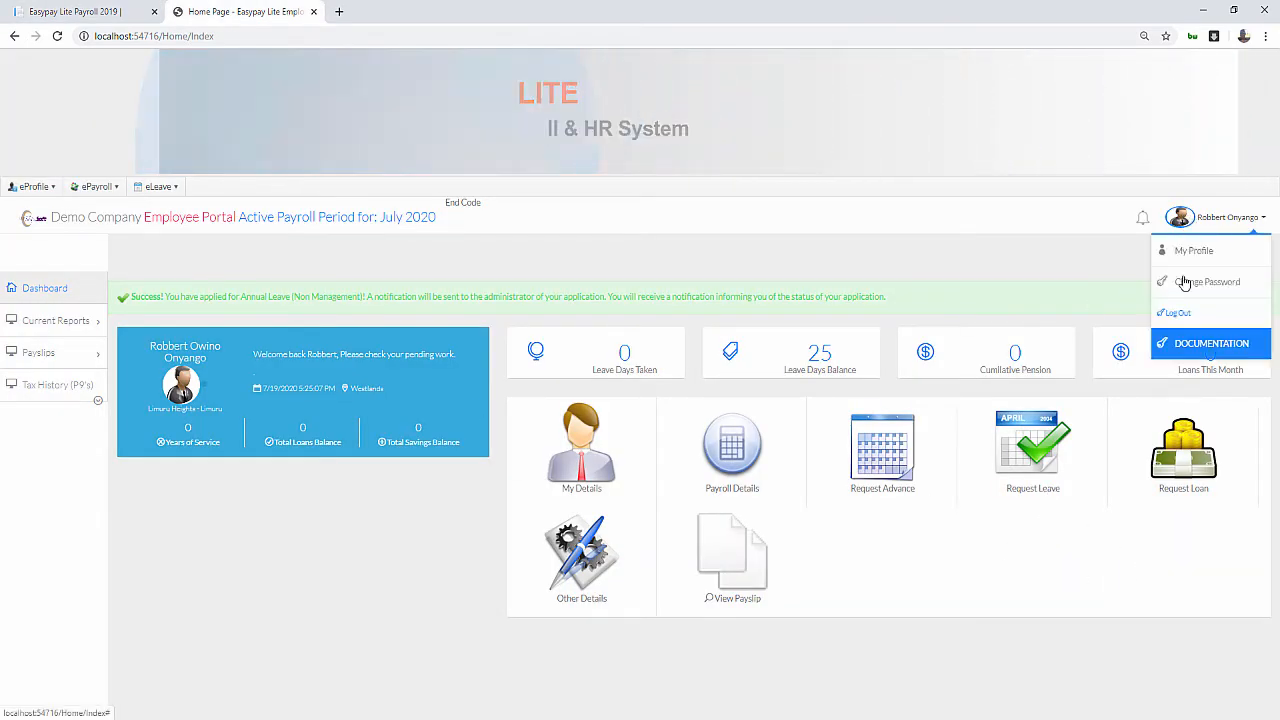
left_click(1173, 315)
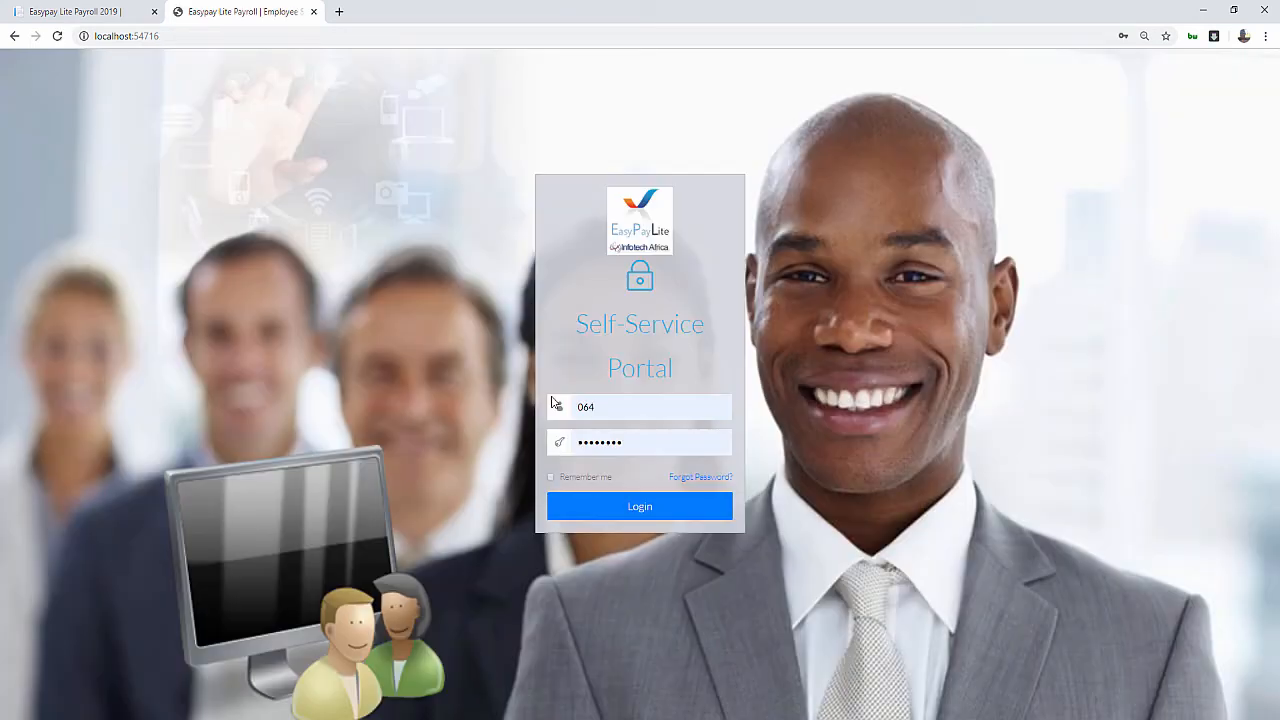
left_click(595, 408)
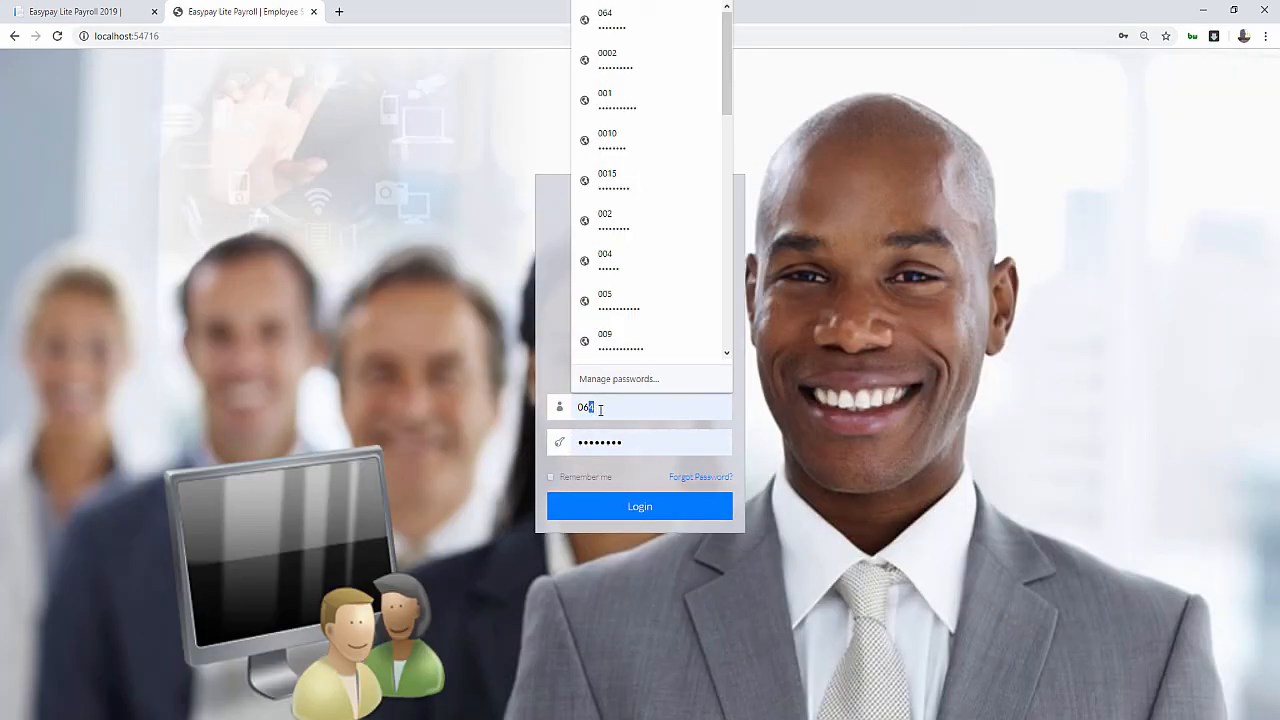
type("065")
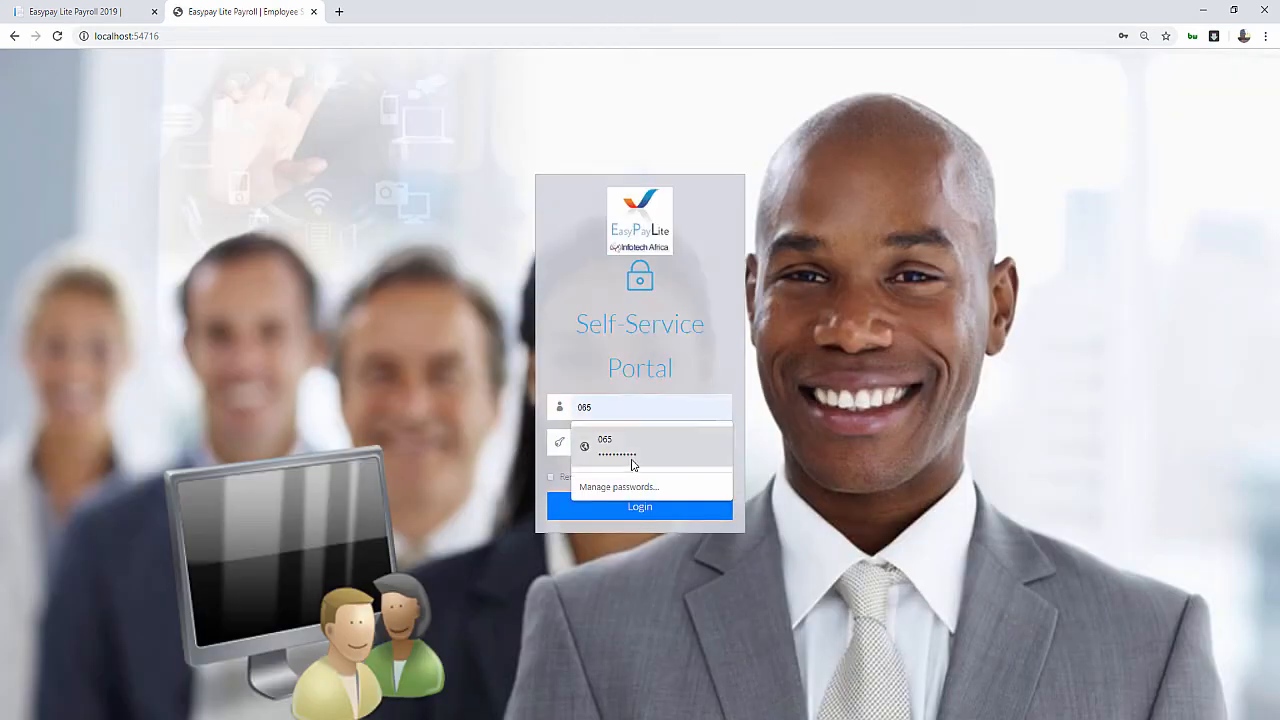
left_click(623, 450)
left_click(631, 506)
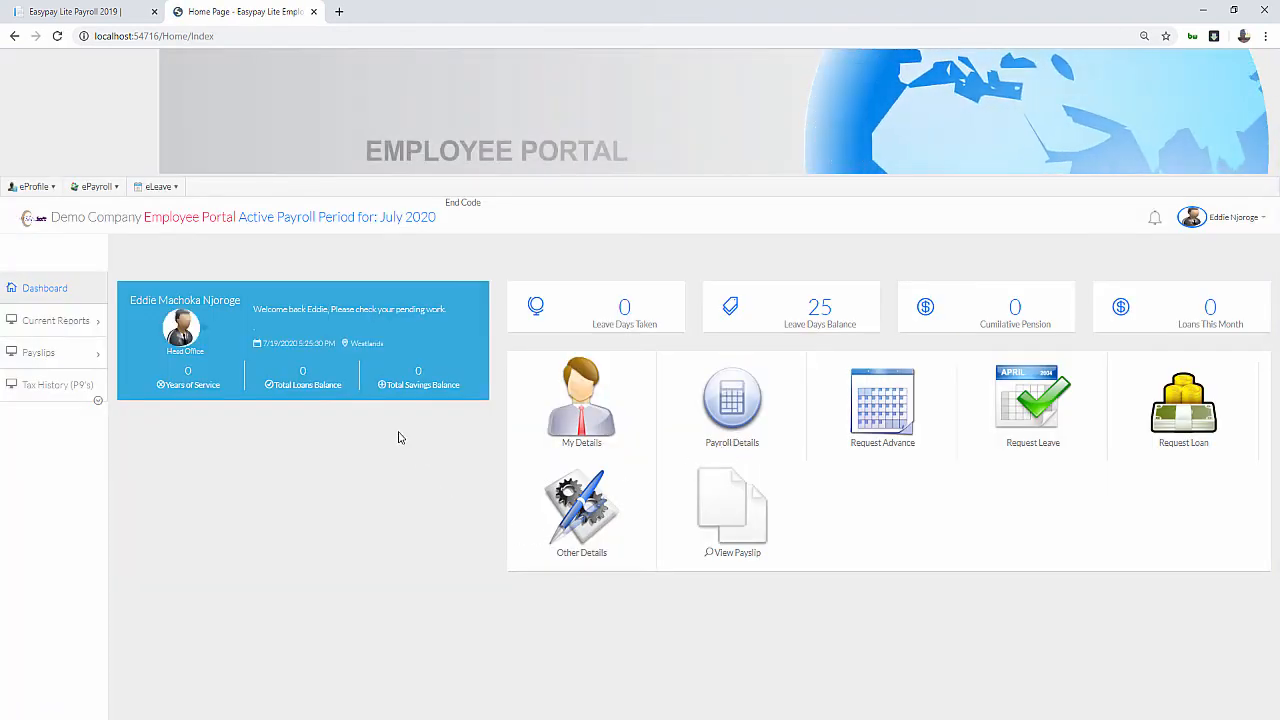
Start an Annual Leave (Non Management) request for 7/1/2020–7/20/2020 with remarks 'Annual Leave'
left_click(1033, 400)
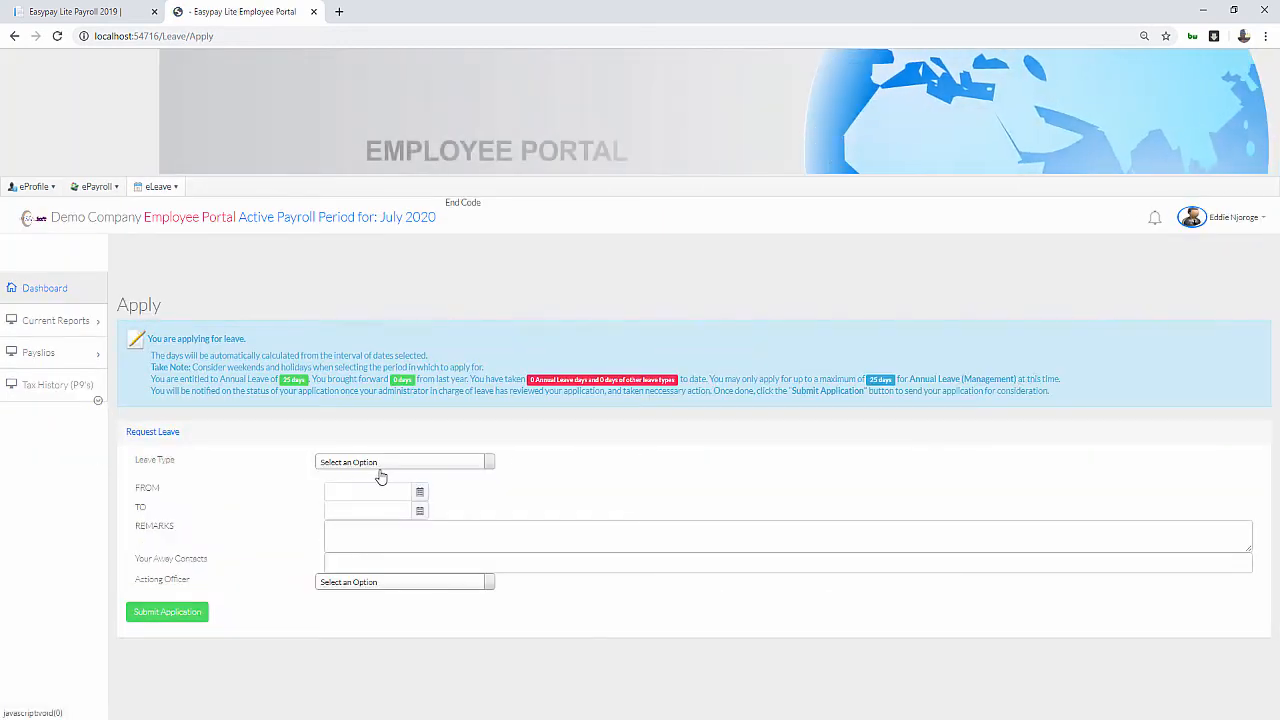
left_click(378, 466)
left_click(376, 500)
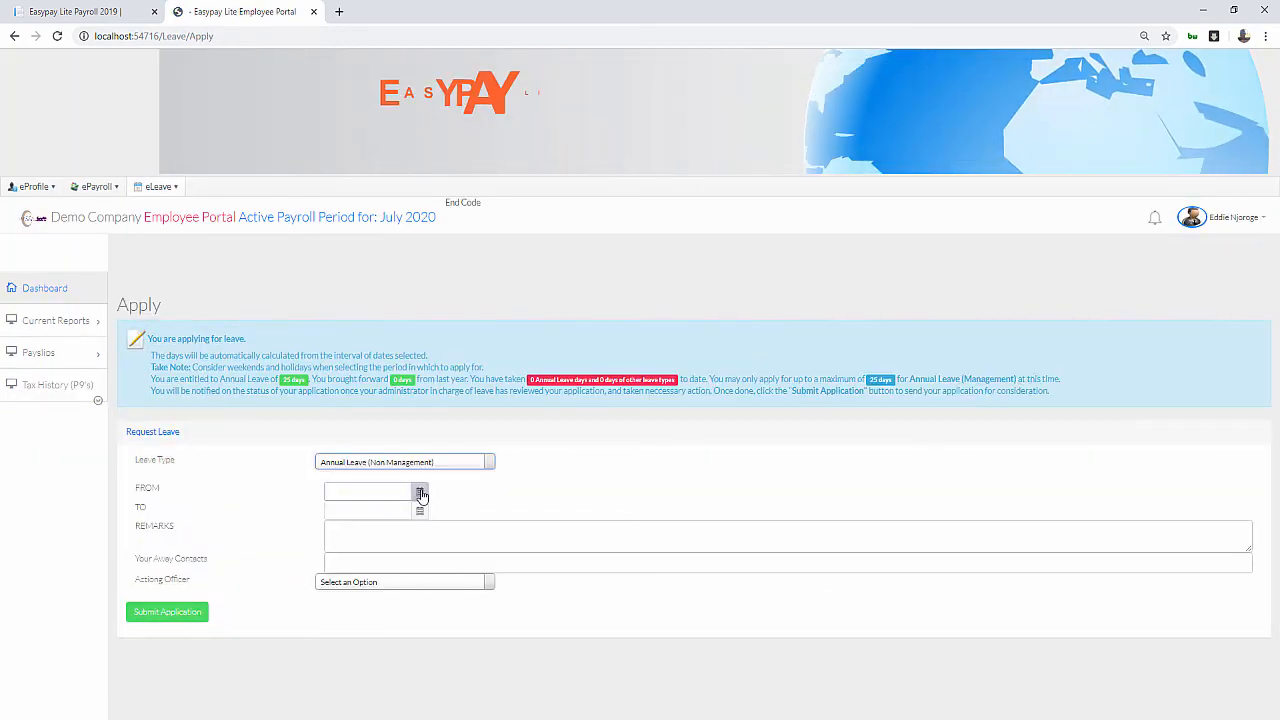
left_click(420, 491)
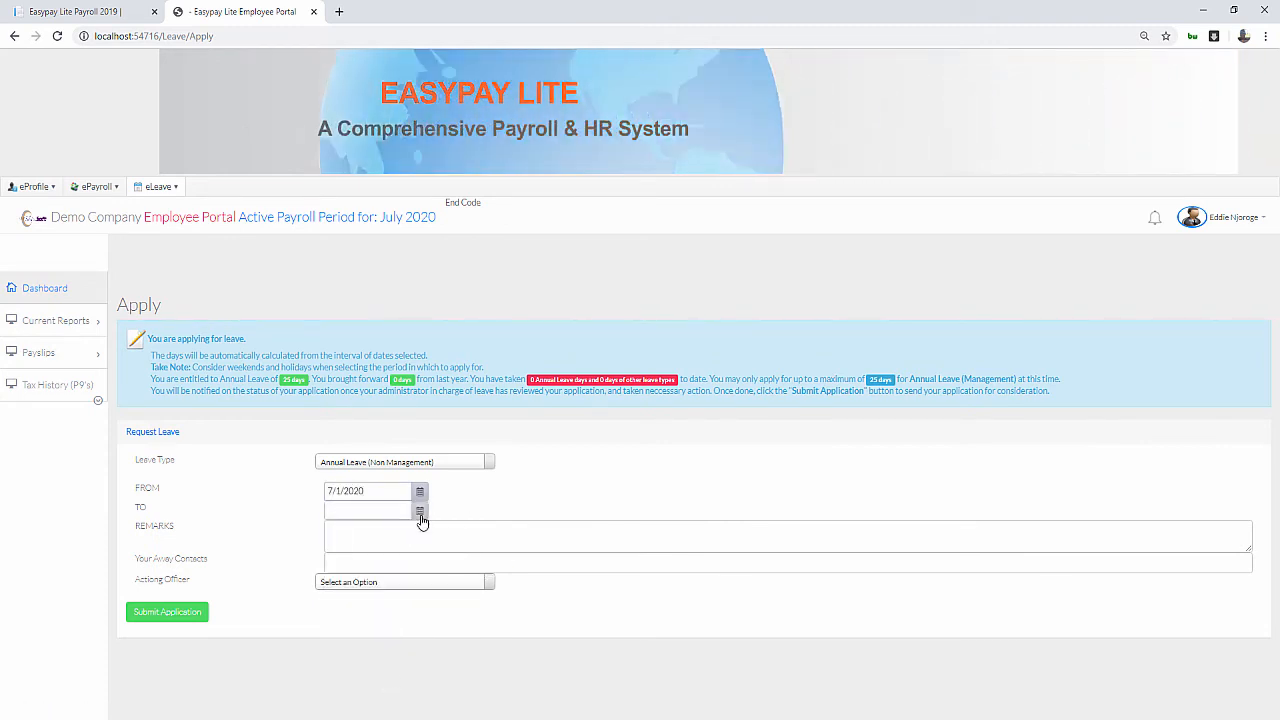
left_click(419, 510)
left_click(357, 620)
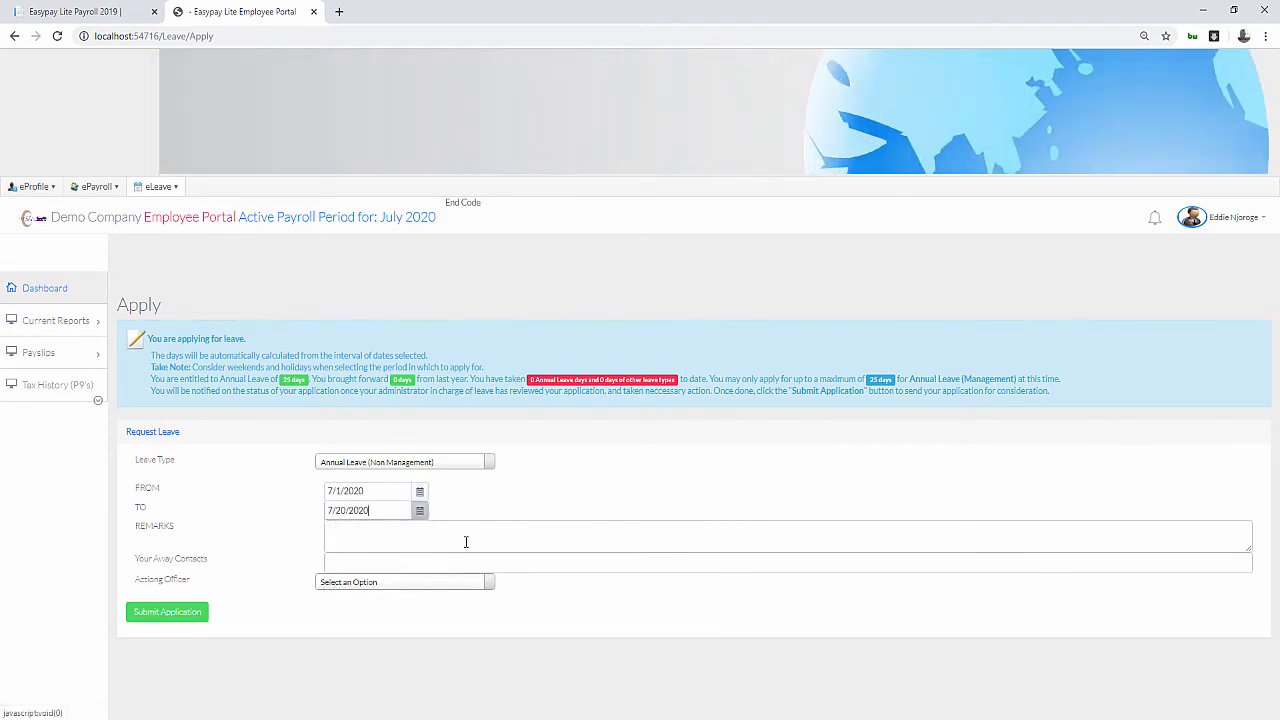
left_click(402, 534)
type("A")
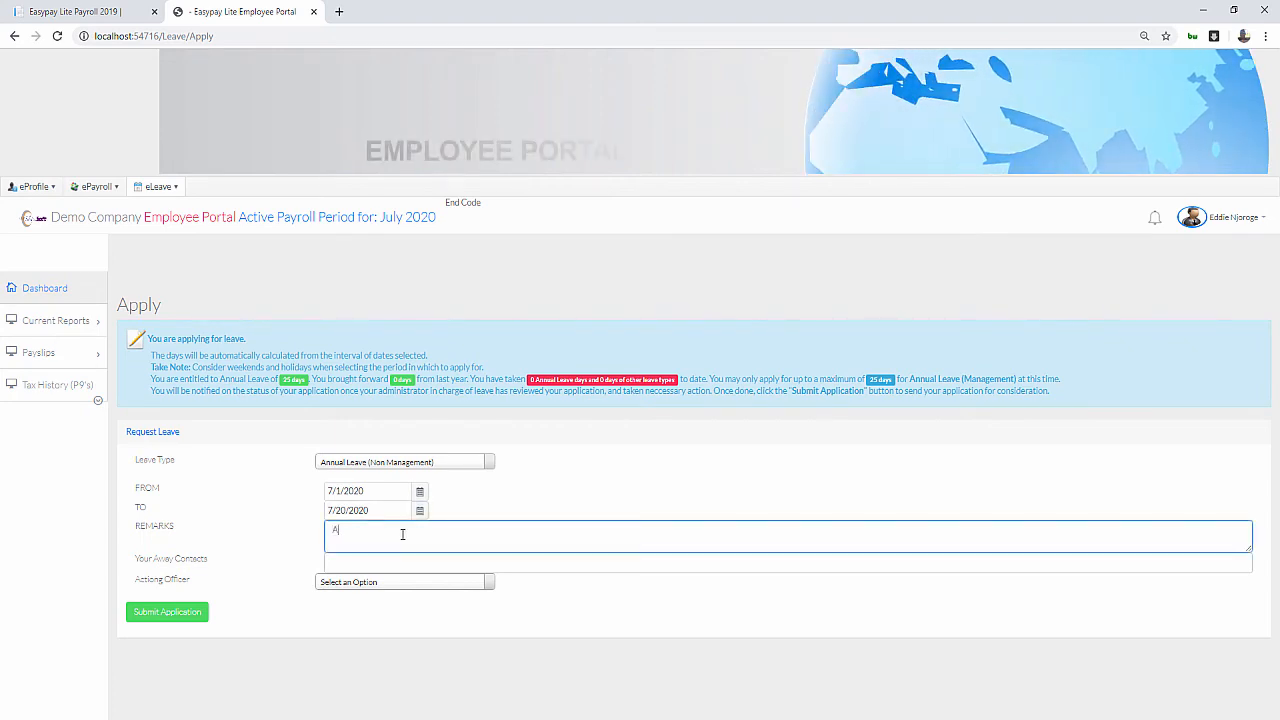
type("nnual Leave")
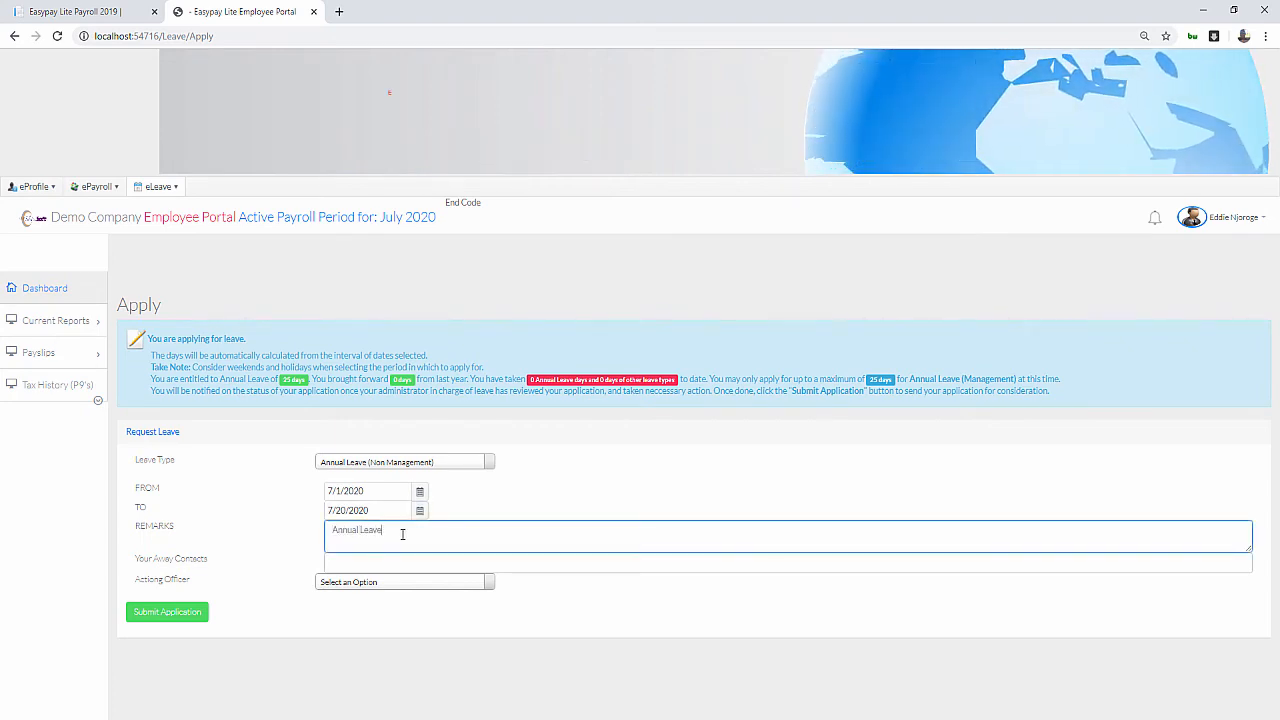
Enter the away contact number, pick an Actioning Officer, and submit the application
left_click(376, 563)
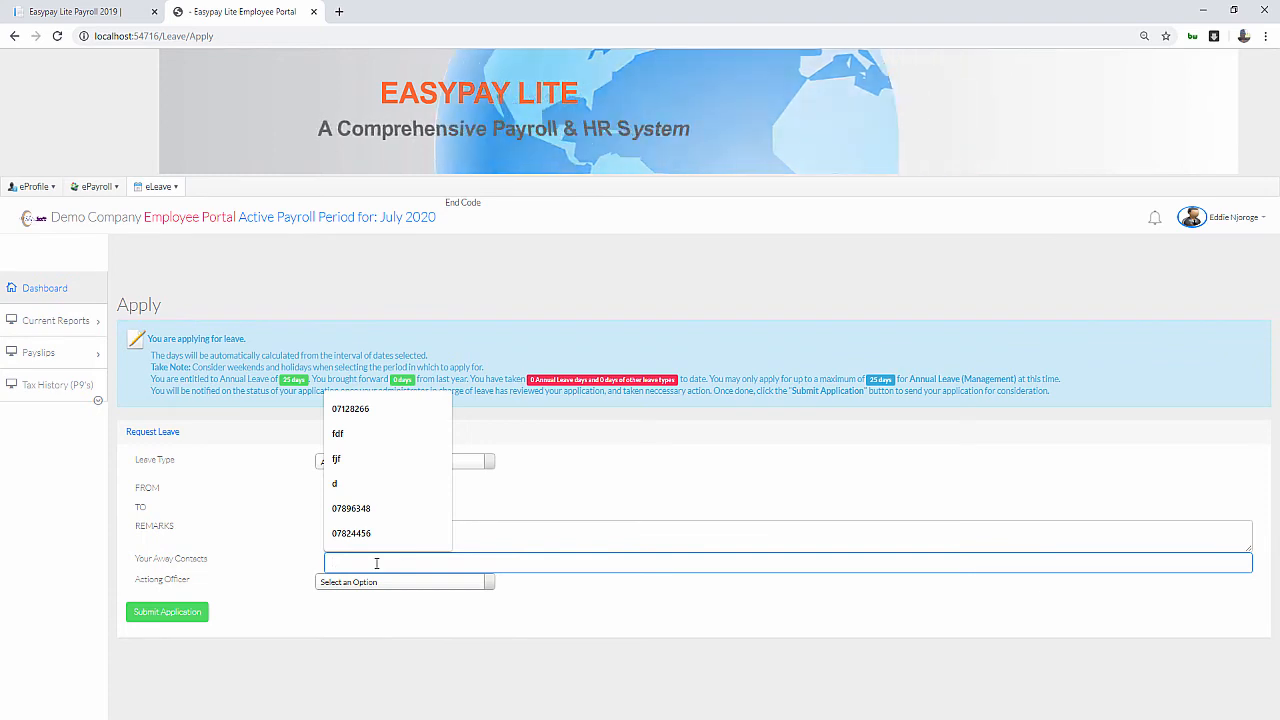
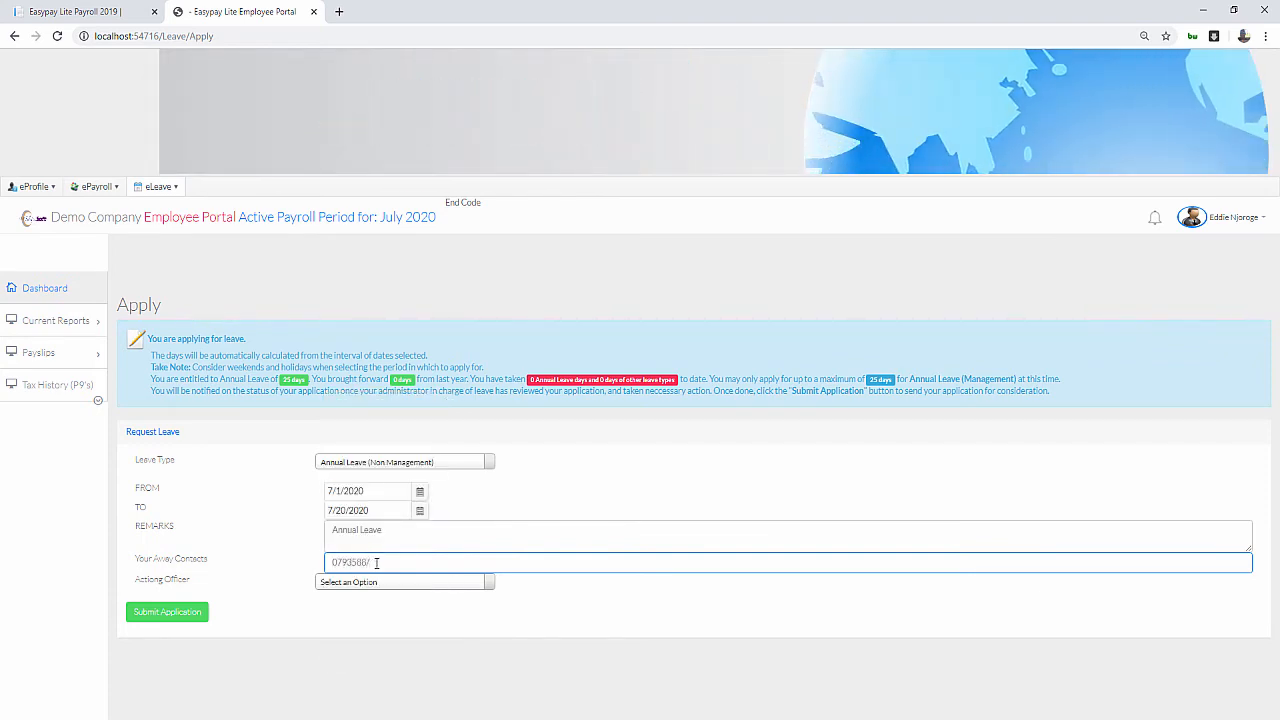
left_click(405, 582)
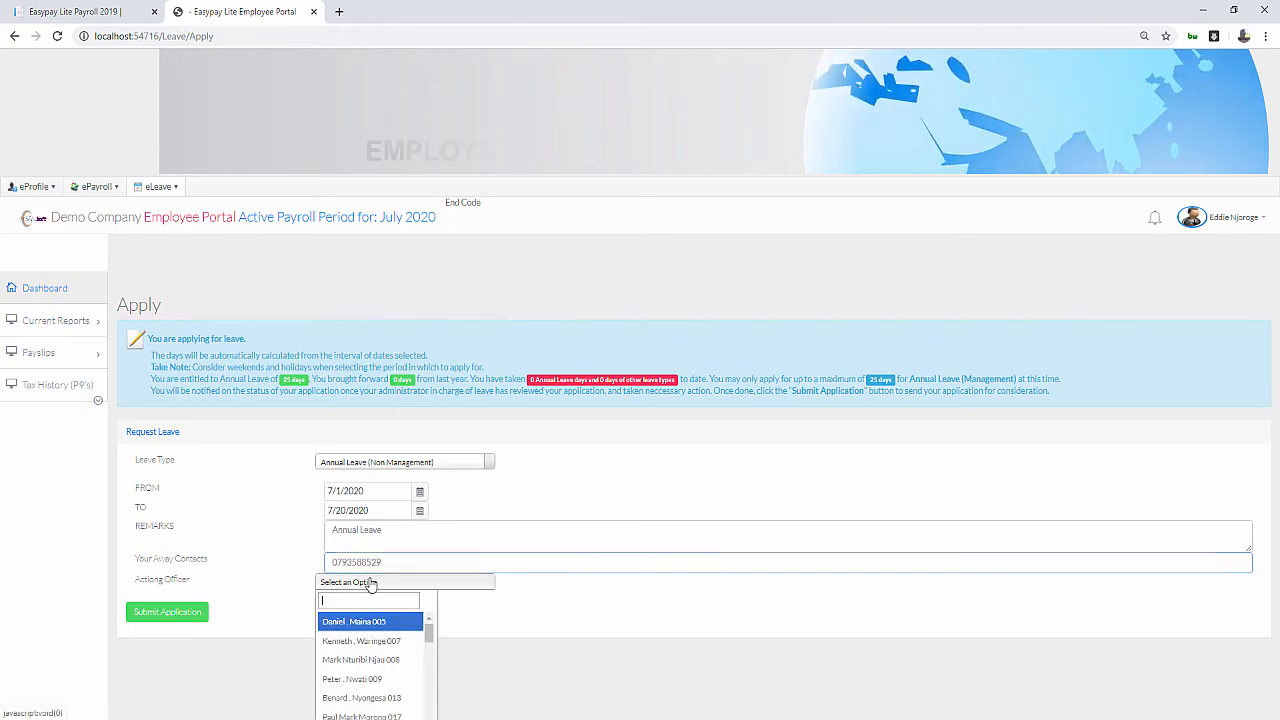
scroll(363, 660, "down", 5)
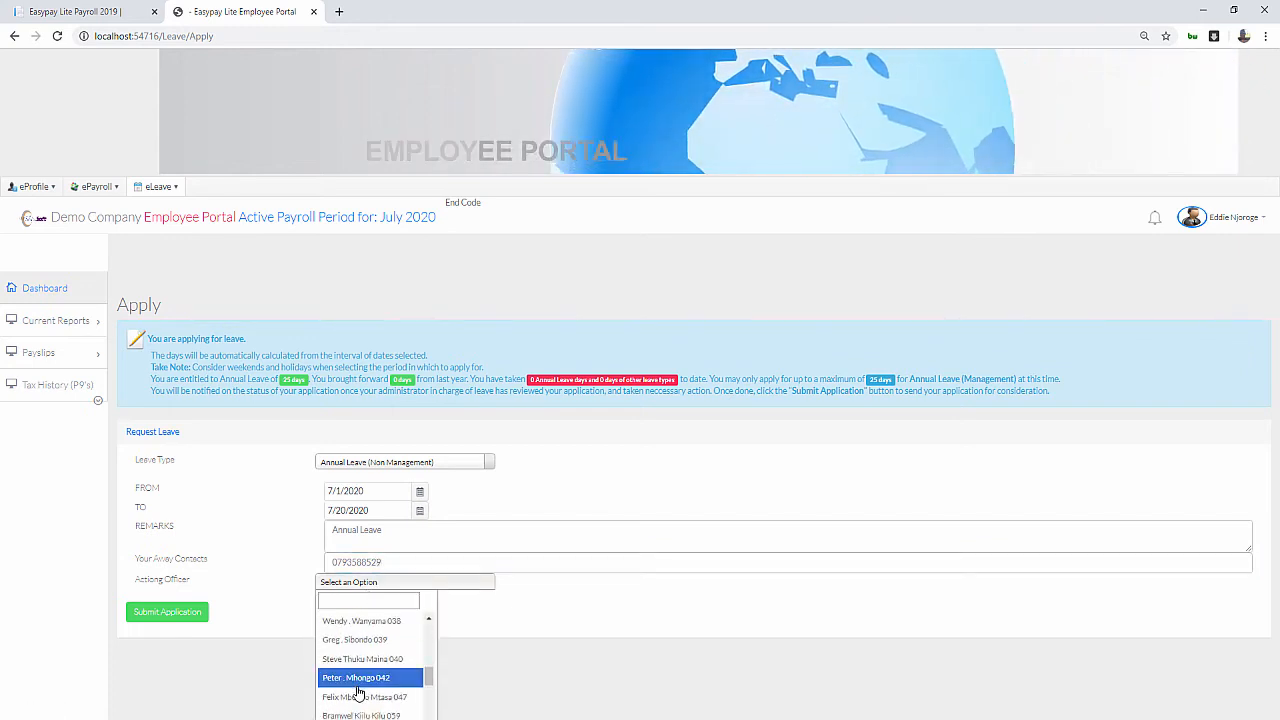
left_click(358, 697)
left_click(194, 613)
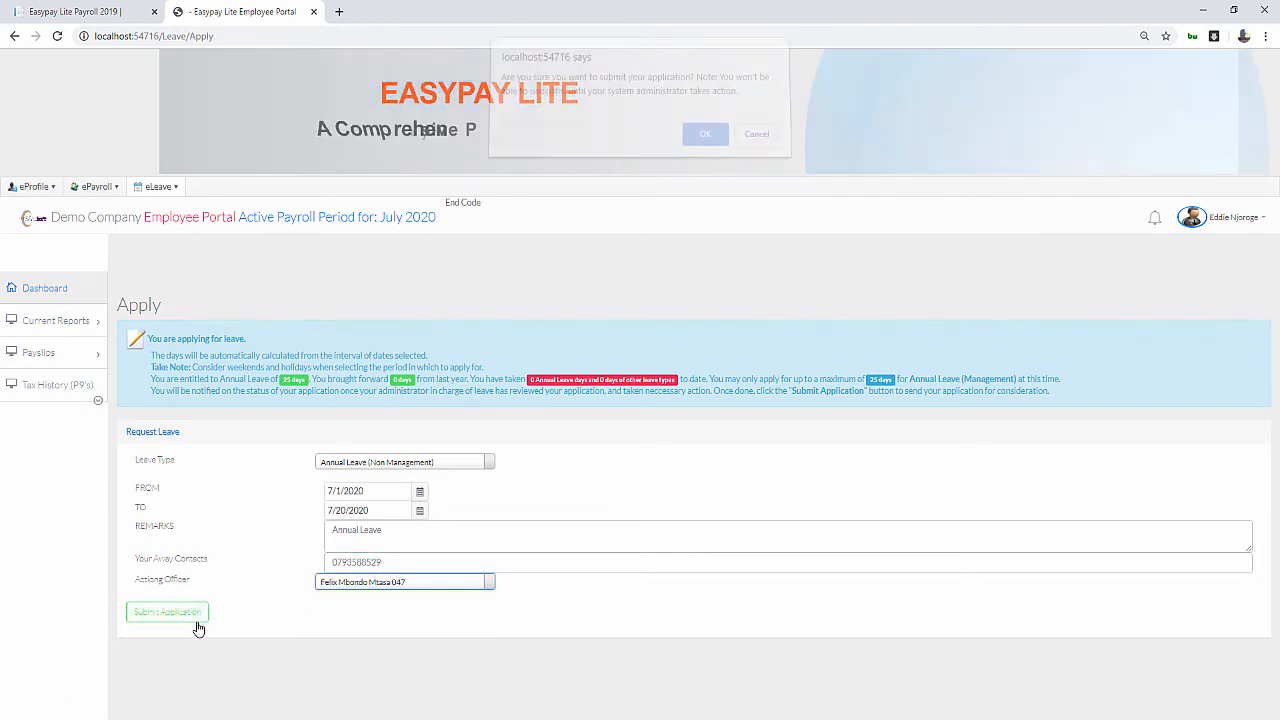
left_click(704, 143)
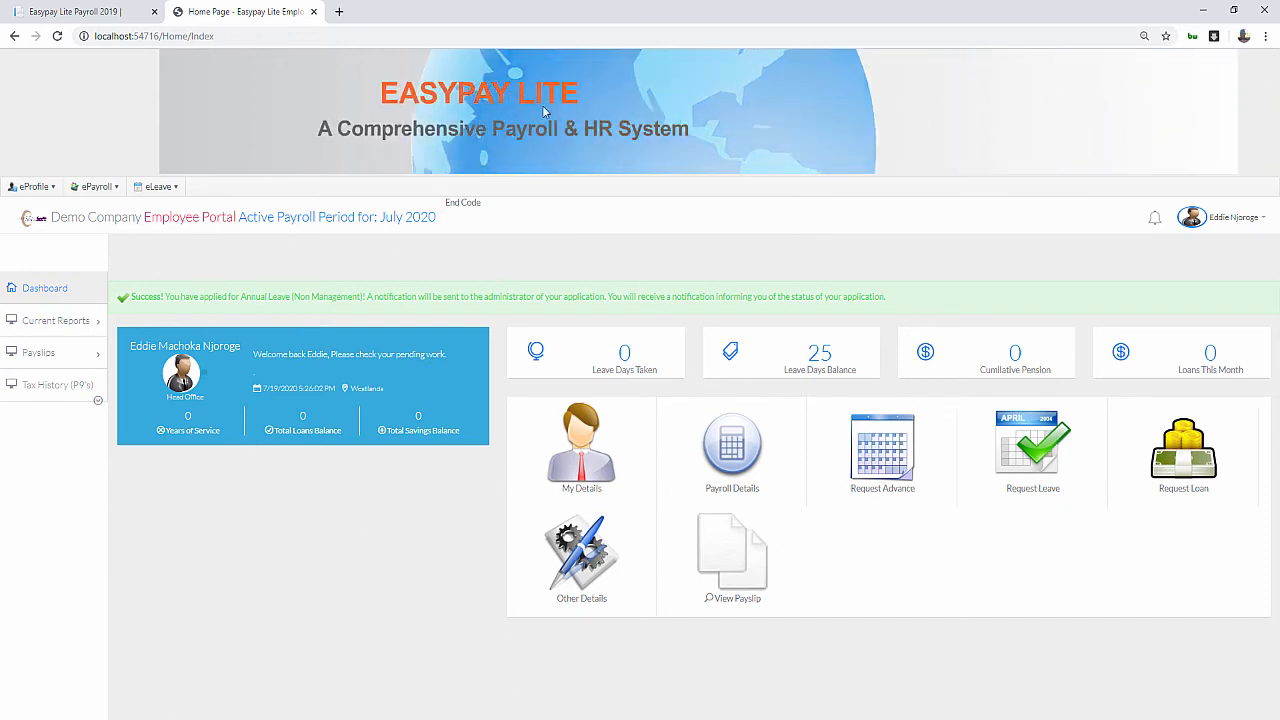
Review the Pending, Rejected and Past Leave tabs under eLeave > Active Leave, then go to the Payroll tab
left_click(135, 190)
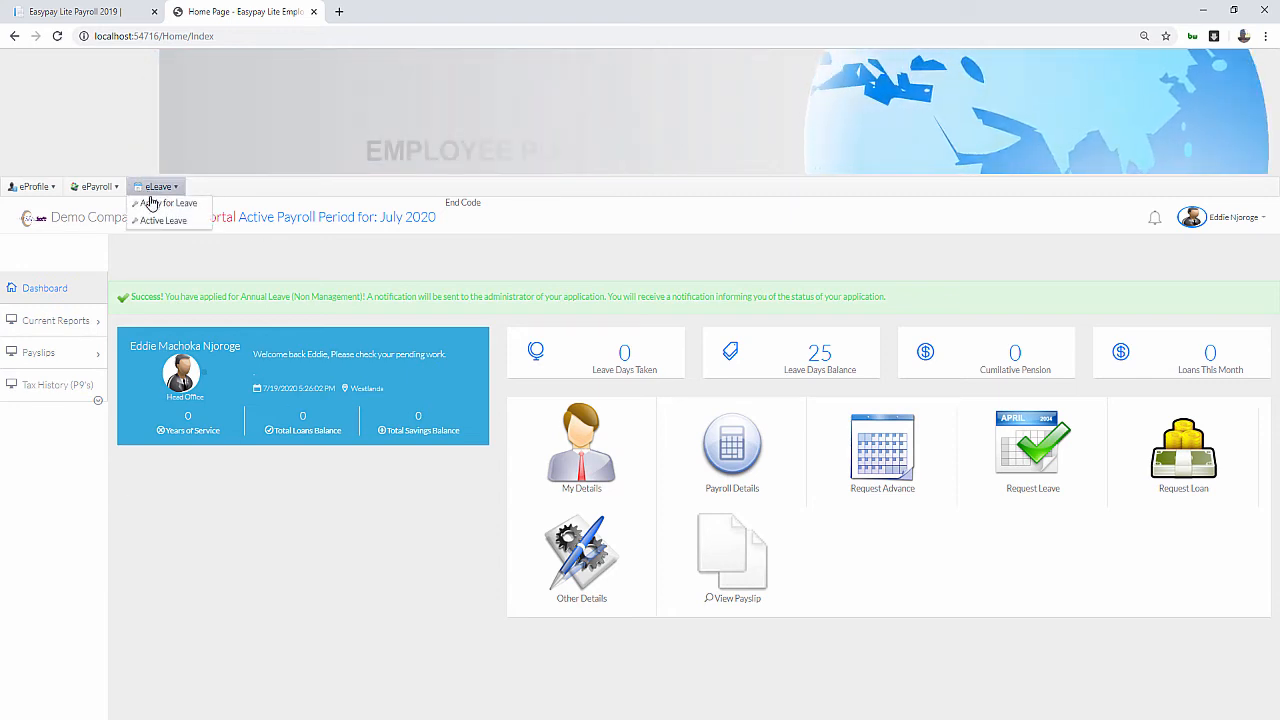
left_click(160, 220)
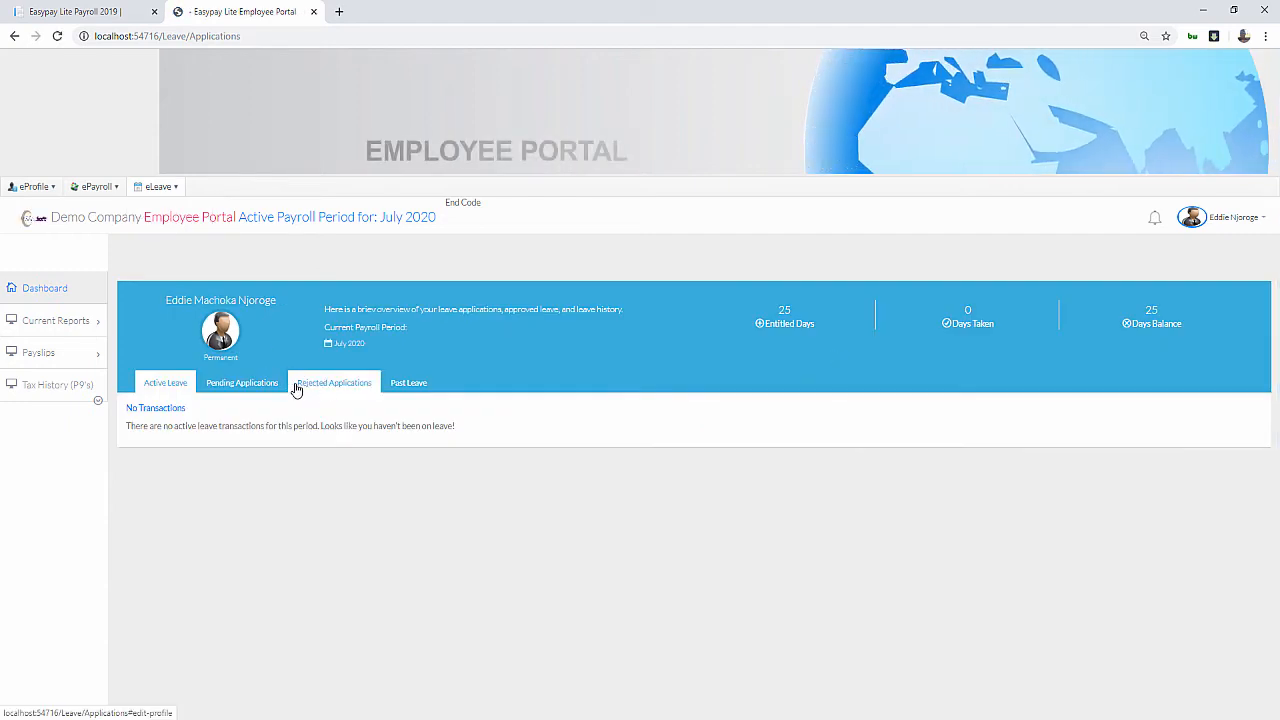
left_click(248, 388)
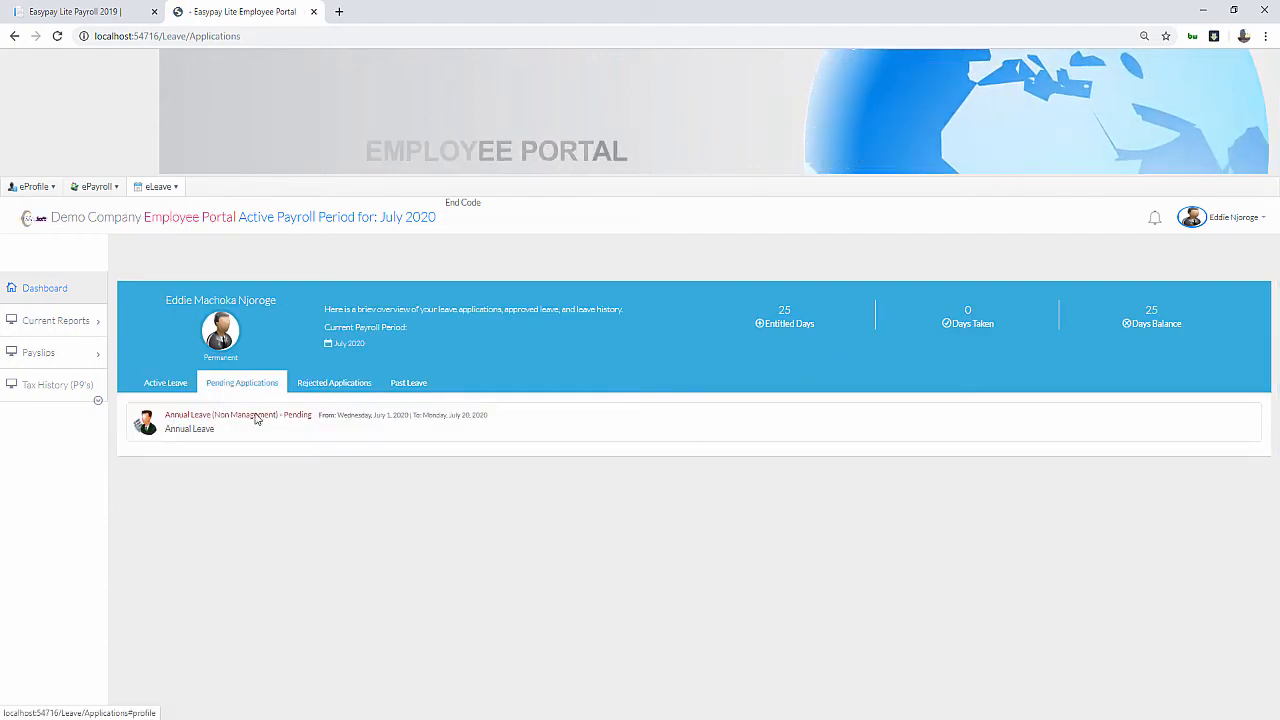
left_click(348, 387)
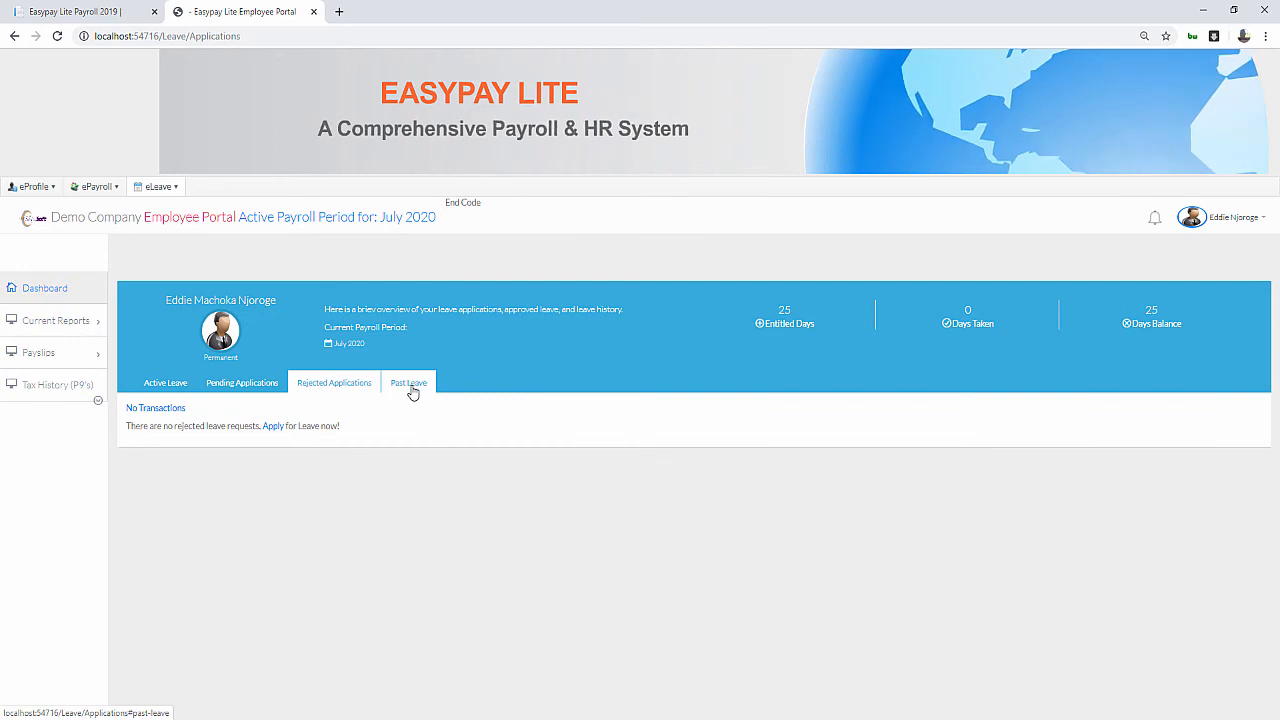
left_click(416, 382)
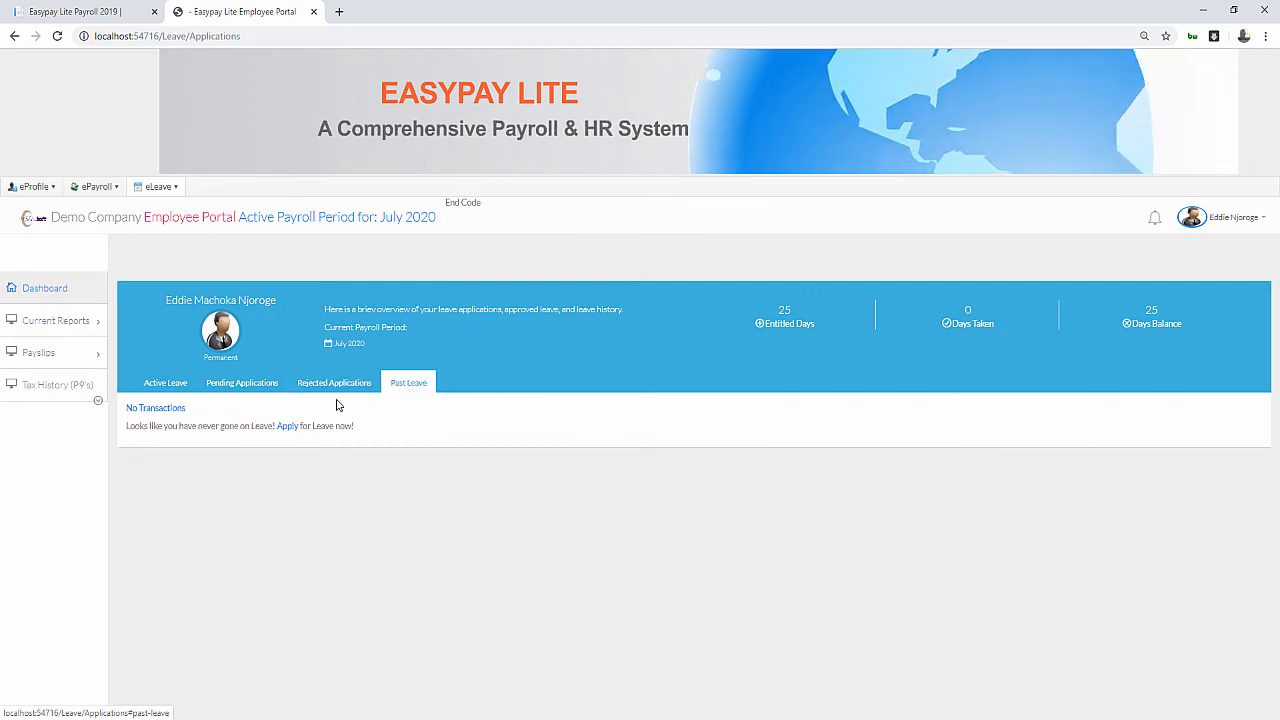
left_click(238, 383)
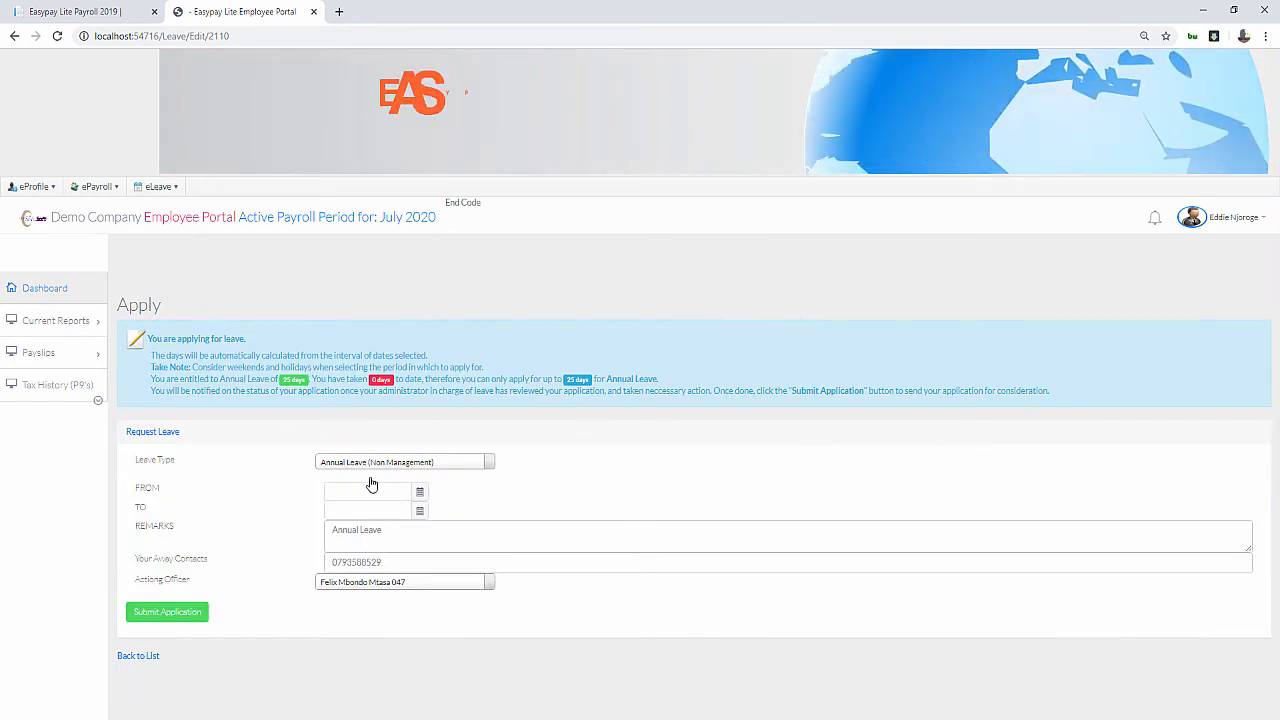
left_click(128, 656)
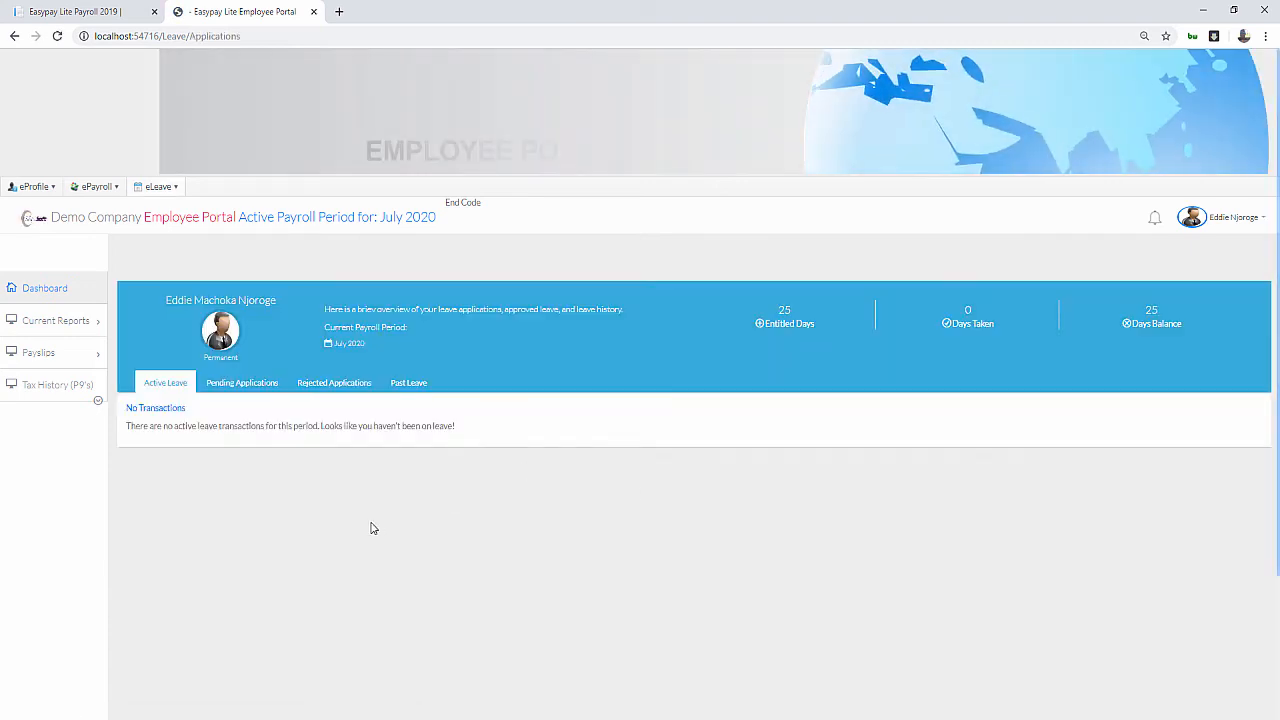
left_click(260, 392)
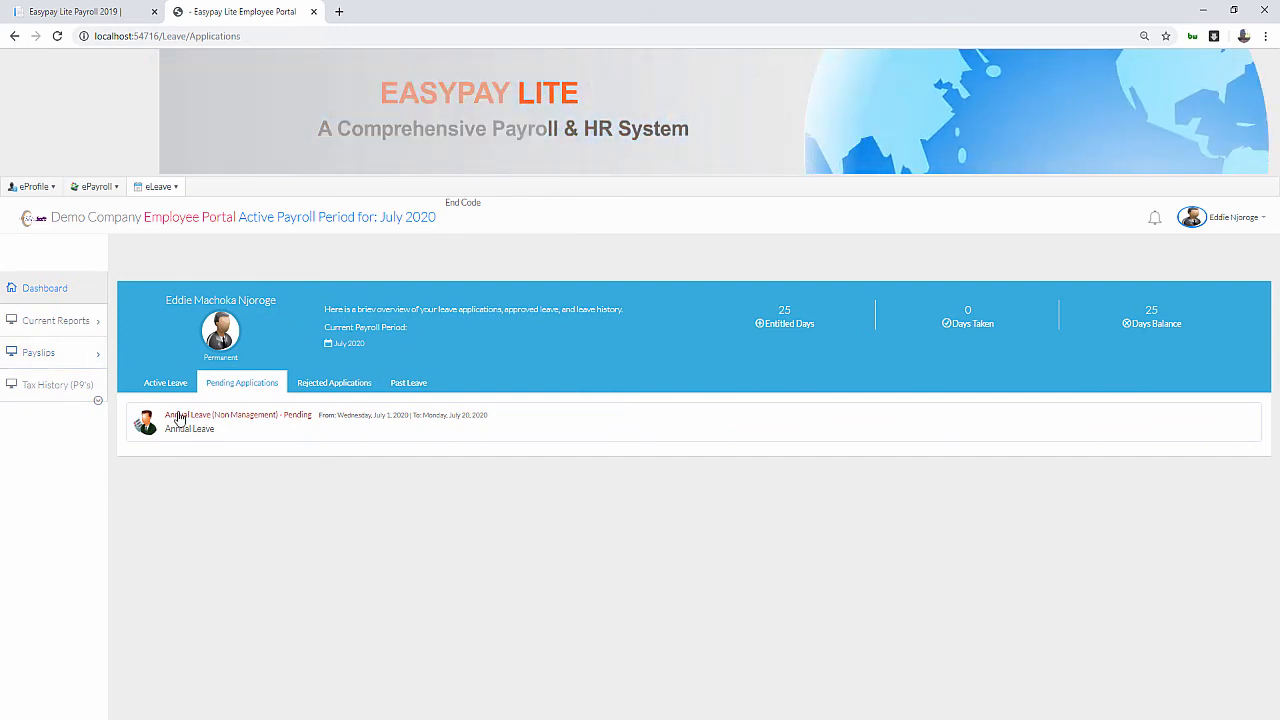
left_click(110, 14)
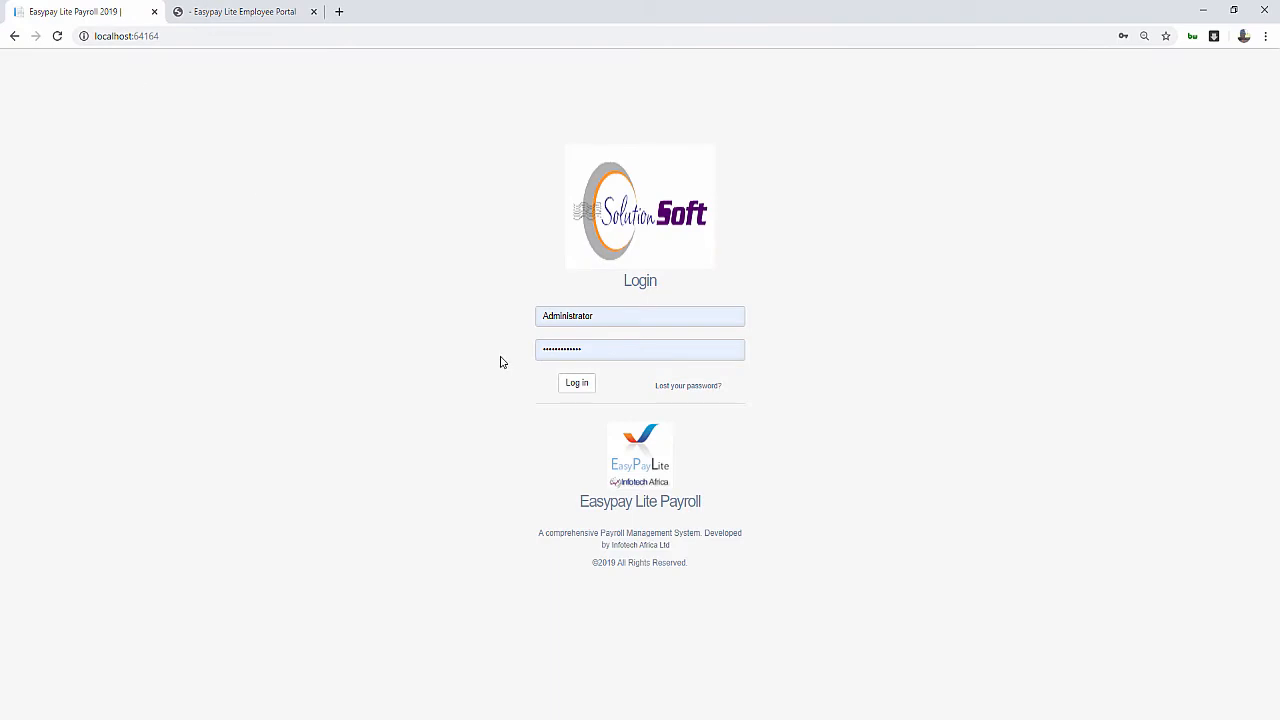
Sign in to Payroll with the saved supervisor login, retrying after the server error
left_click(607, 318)
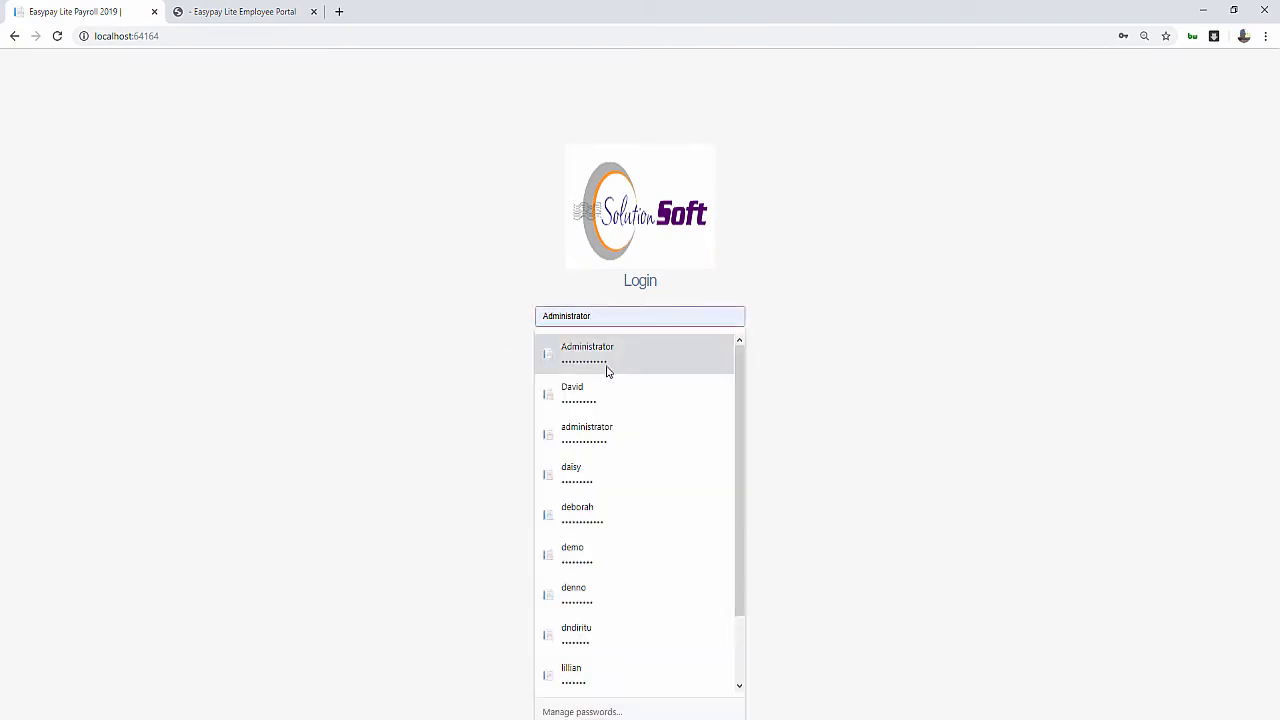
left_click(591, 555)
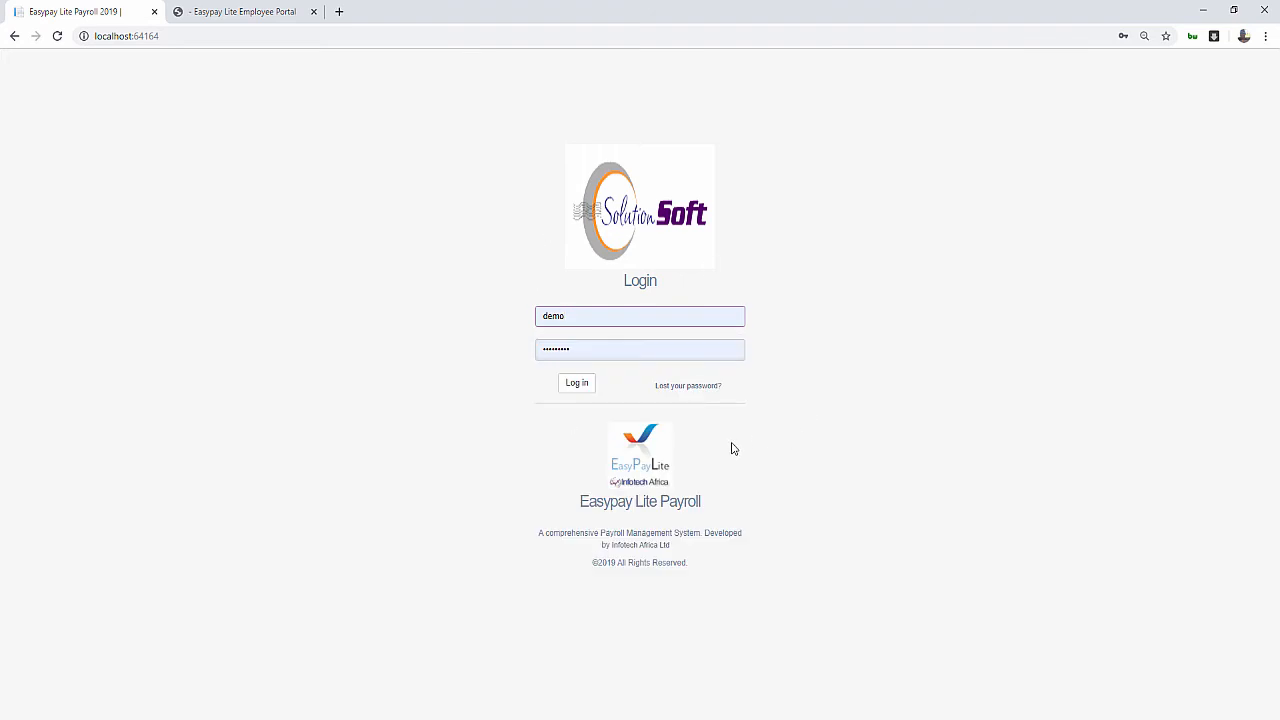
left_click(584, 383)
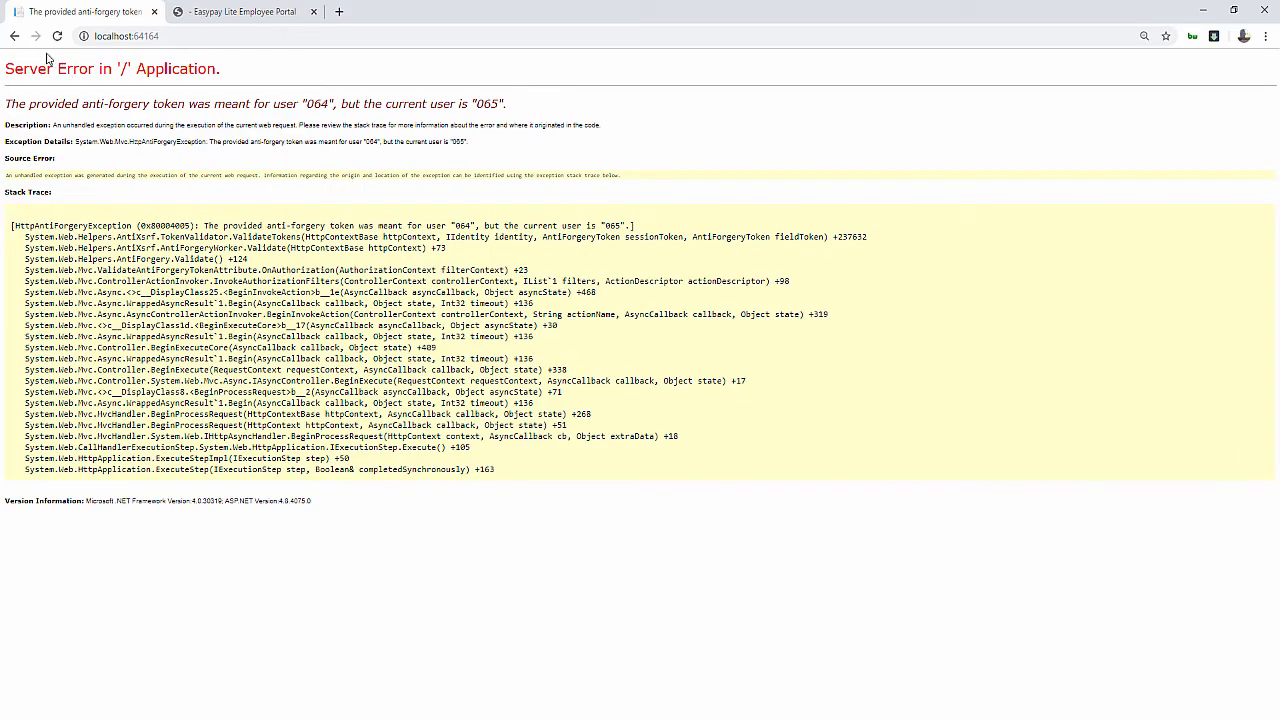
left_click(14, 36)
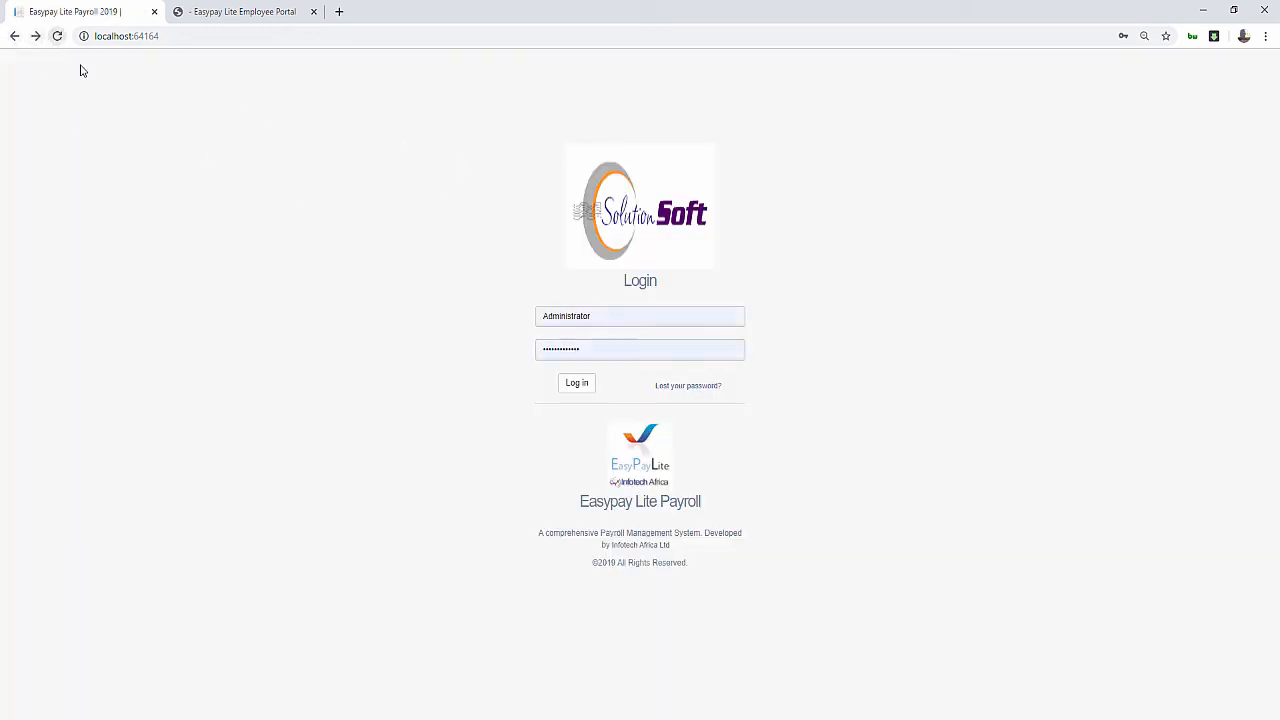
left_click(610, 316)
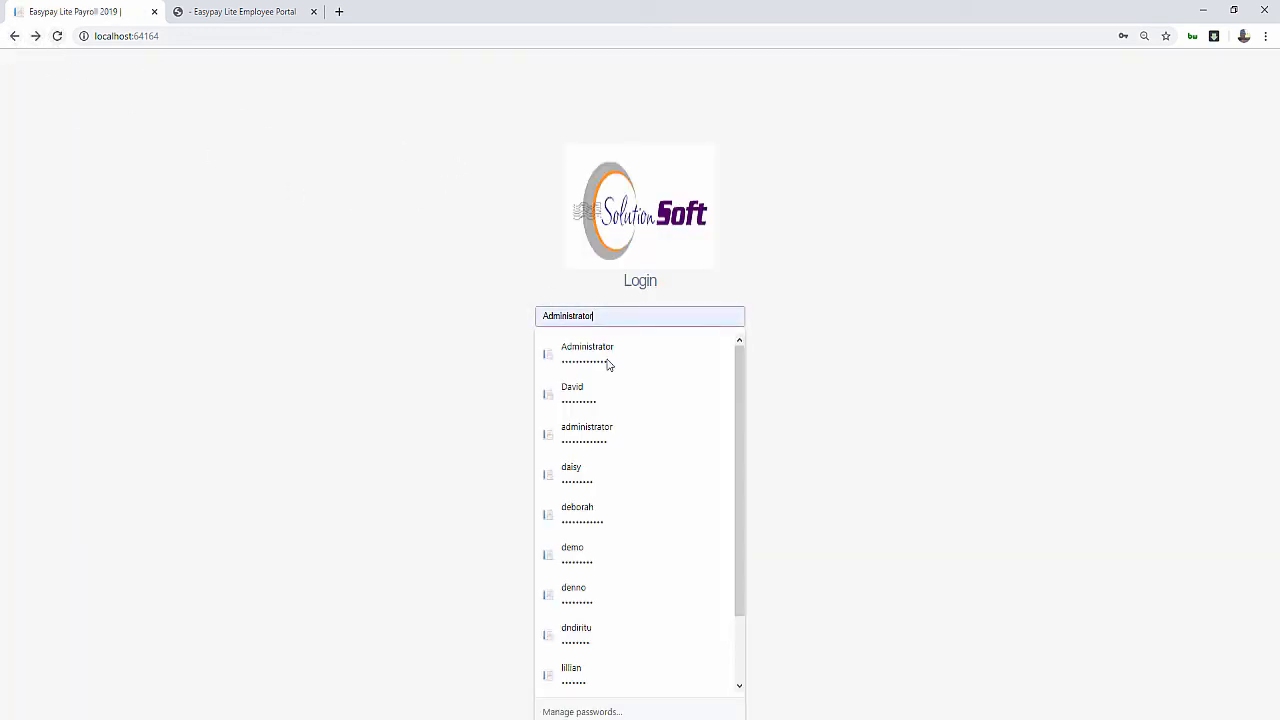
left_click(580, 548)
left_click(577, 385)
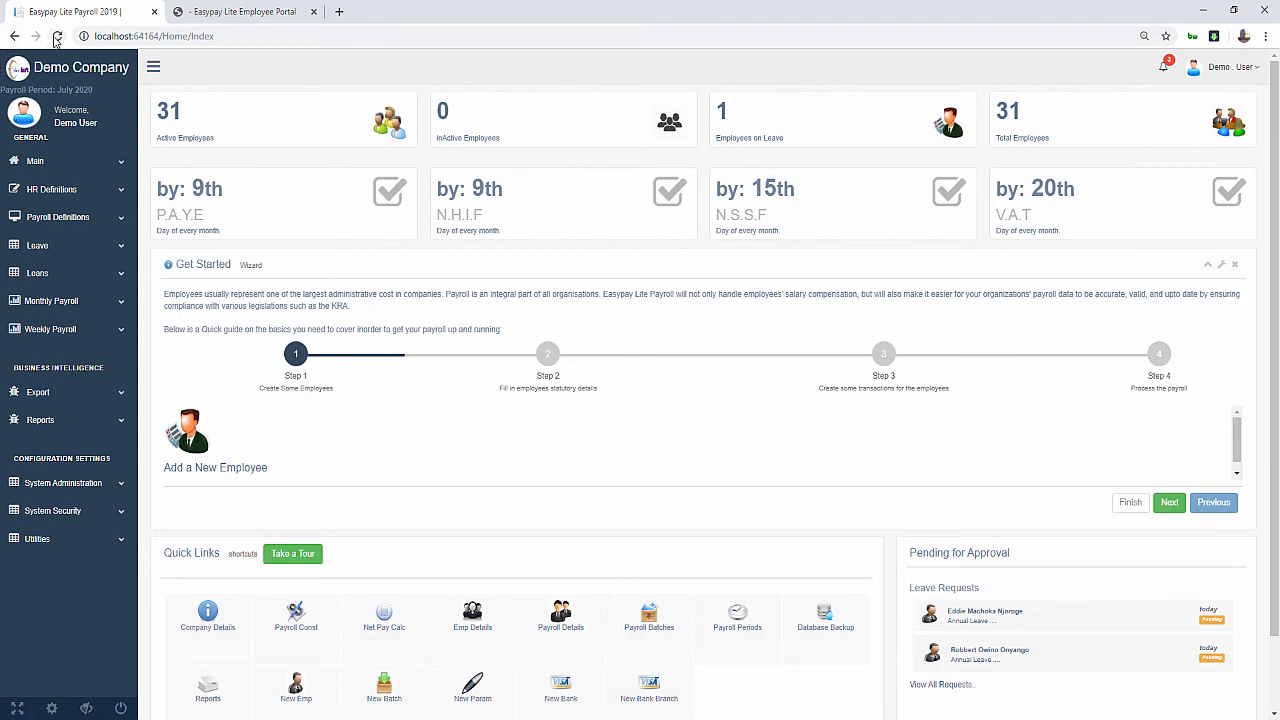
Approve the first Annual Leave (Non Management) request in the Pending for Approval list
scroll(943, 609, "down", 1)
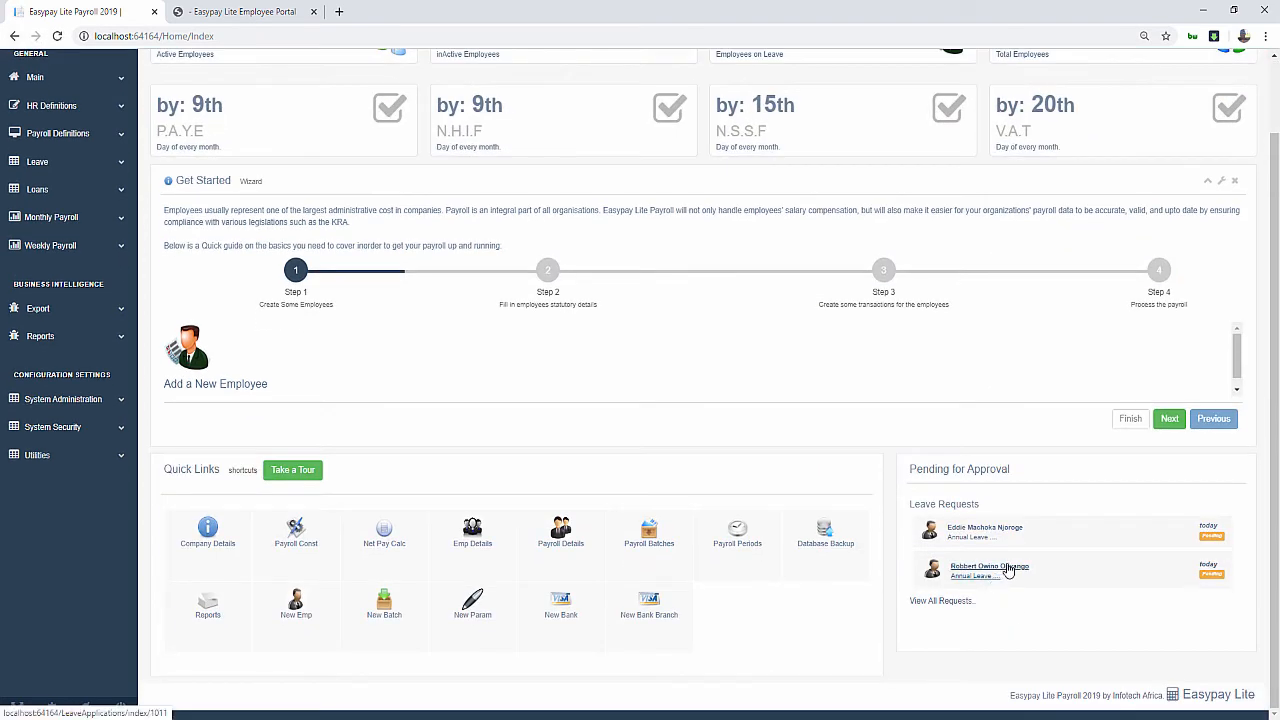
scroll(1050, 260, "up", 1)
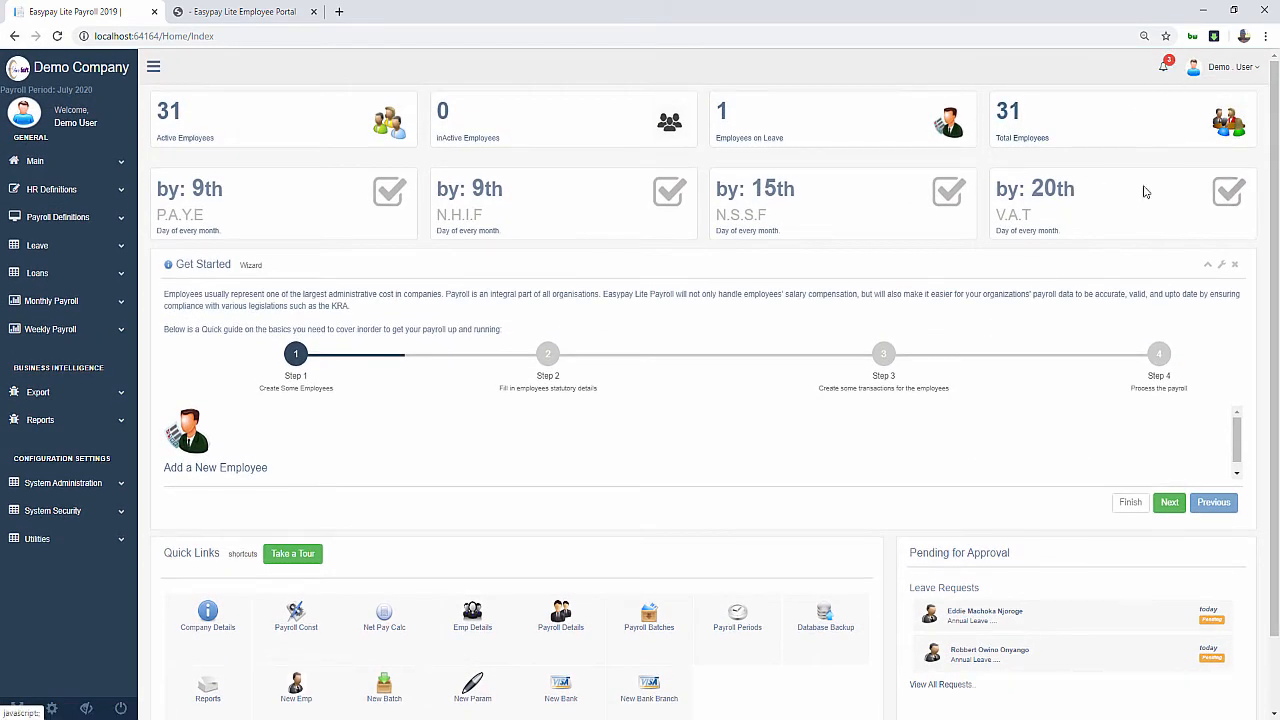
scroll(1014, 574, "down", 1)
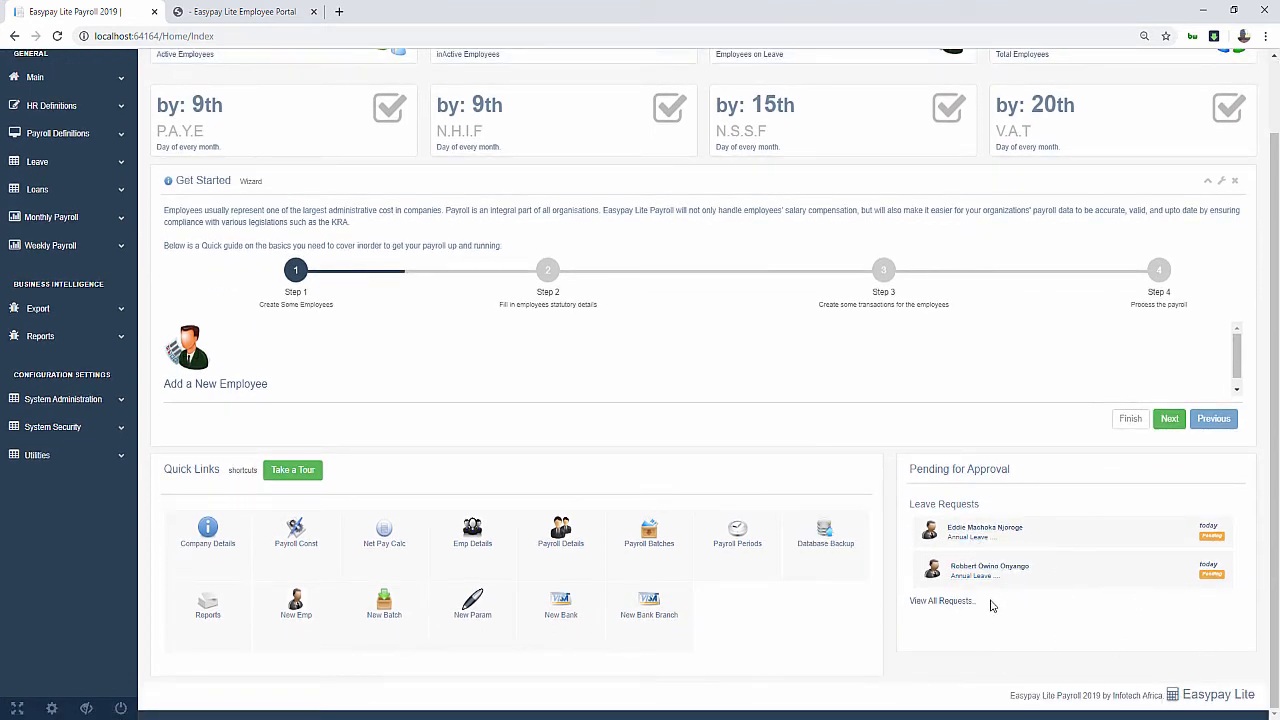
left_click(985, 537)
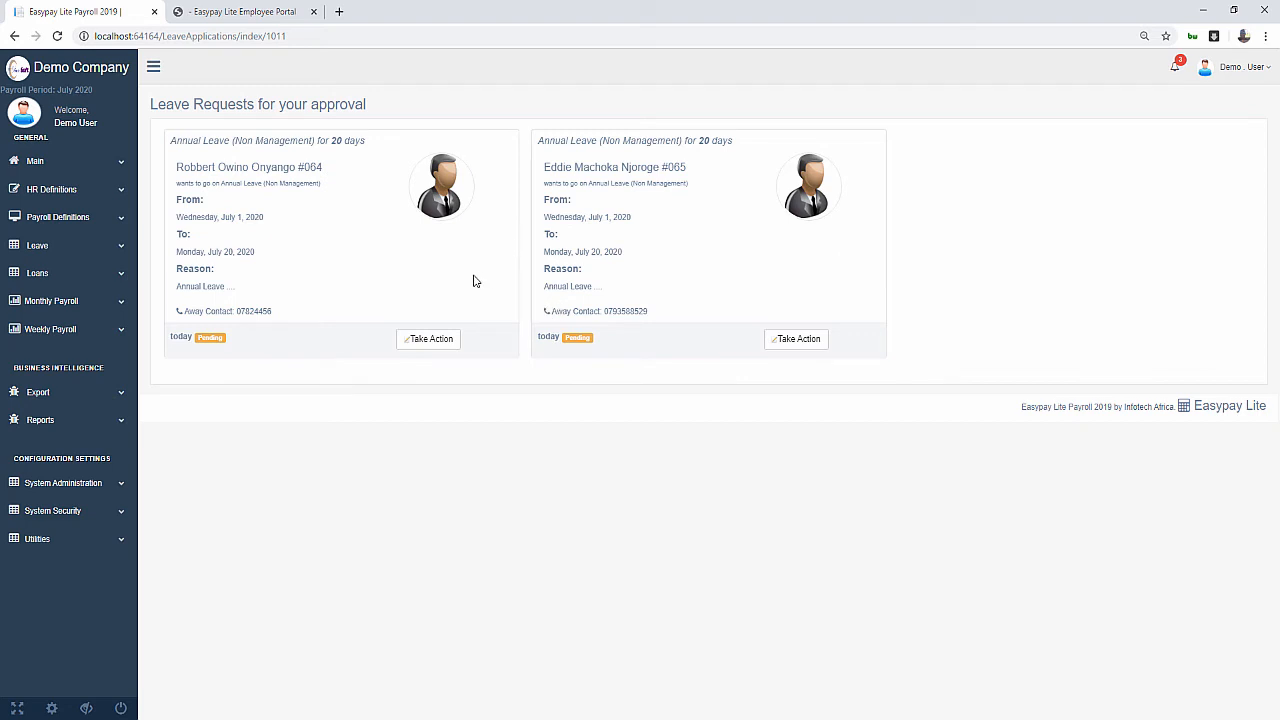
left_click(430, 340)
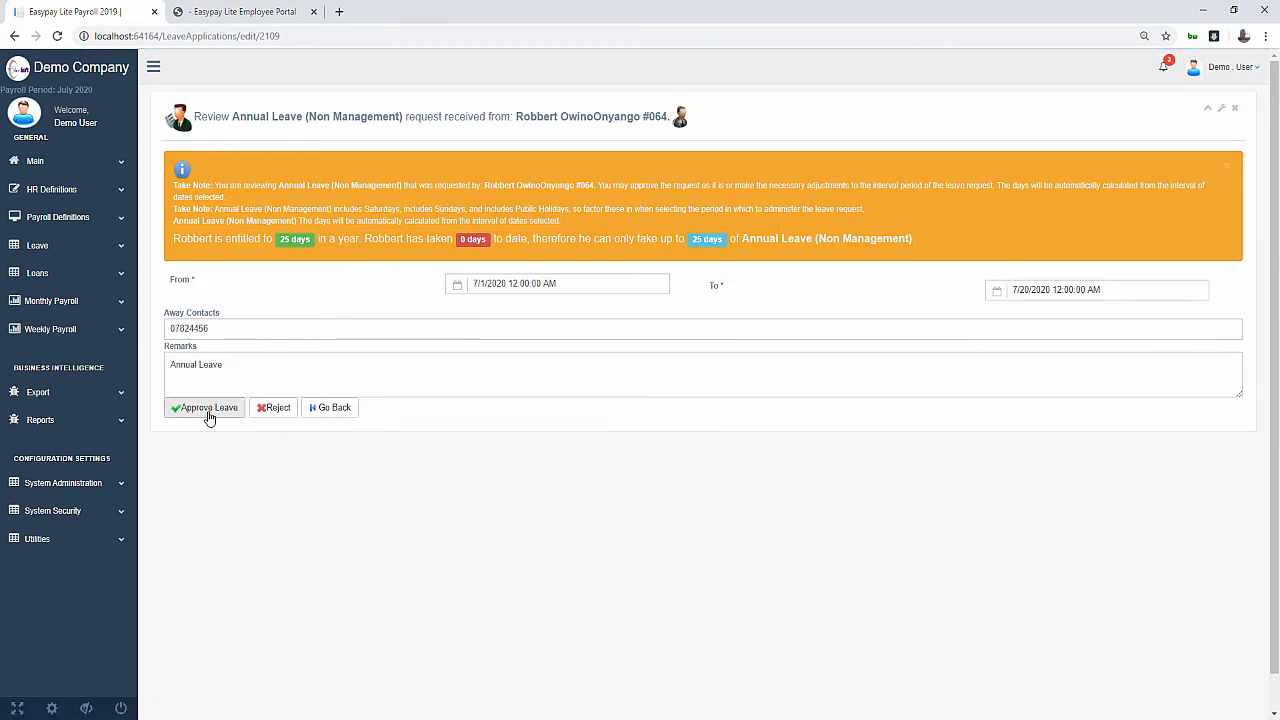
left_click(210, 410)
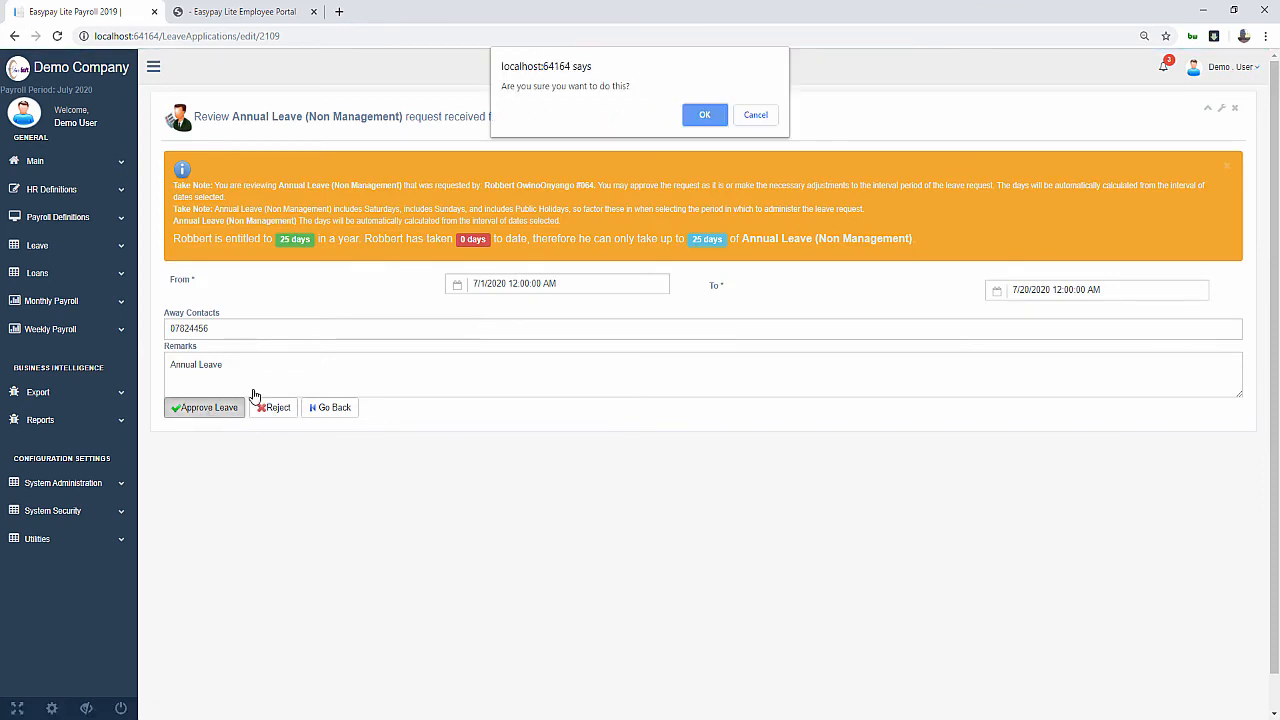
left_click(712, 117)
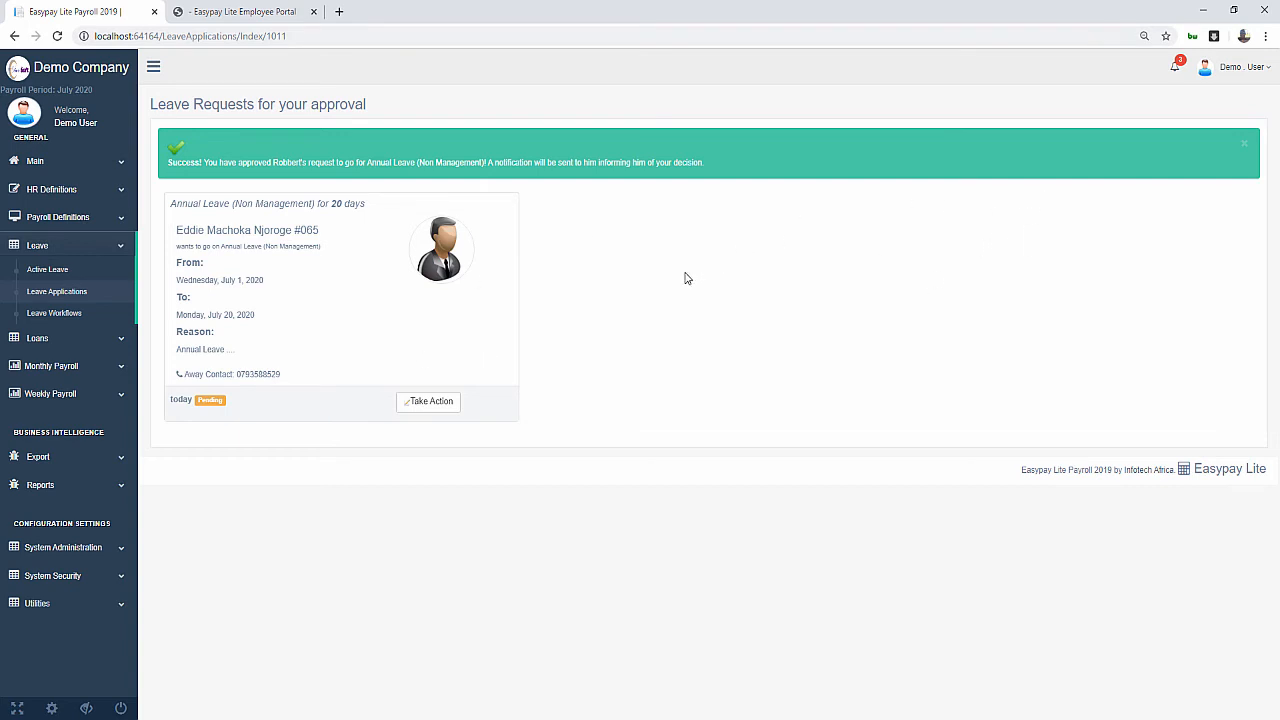
left_click(1240, 66)
Sign out and sign back in to Payroll as the Administrator
left_click(1175, 174)
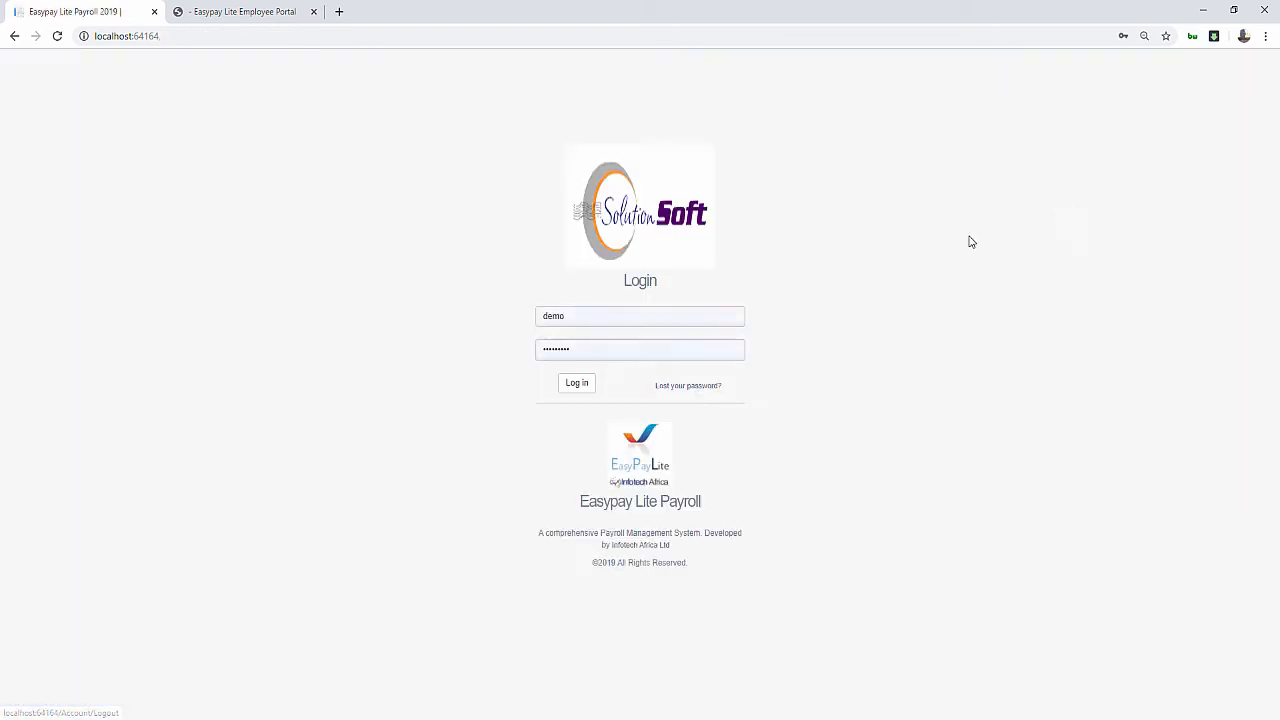
left_click(582, 320)
left_click(563, 380)
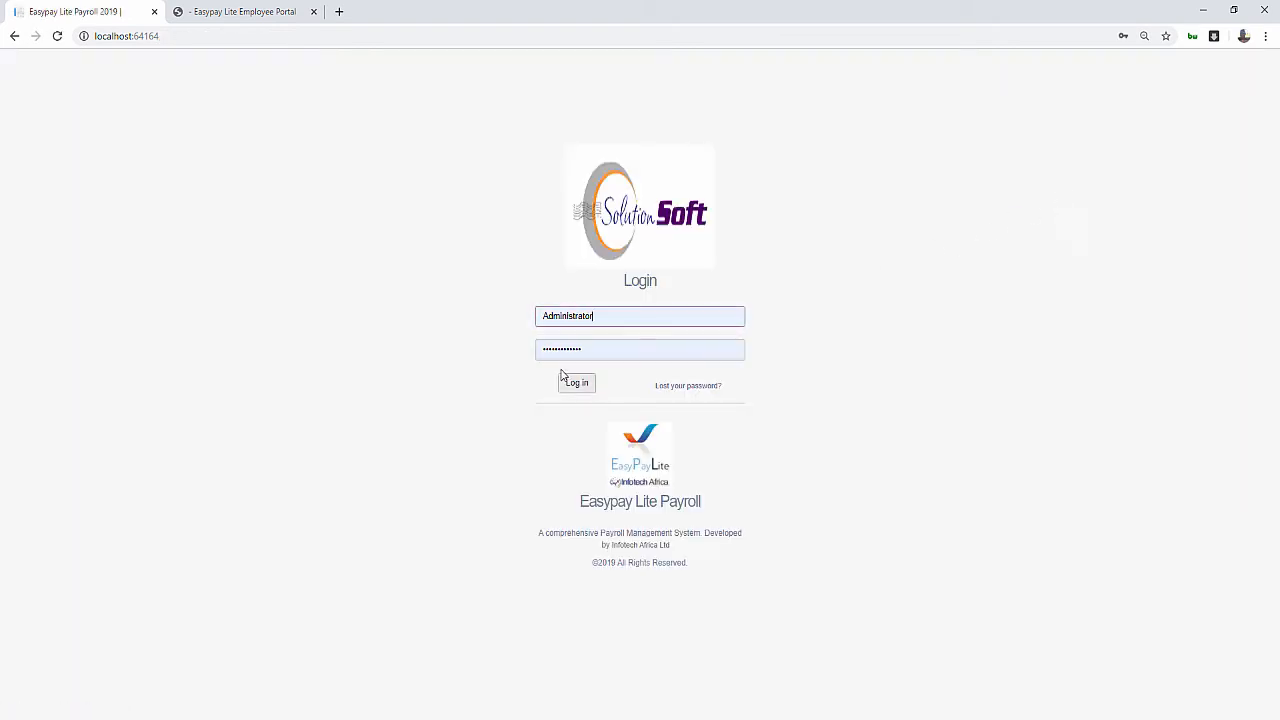
left_click(576, 385)
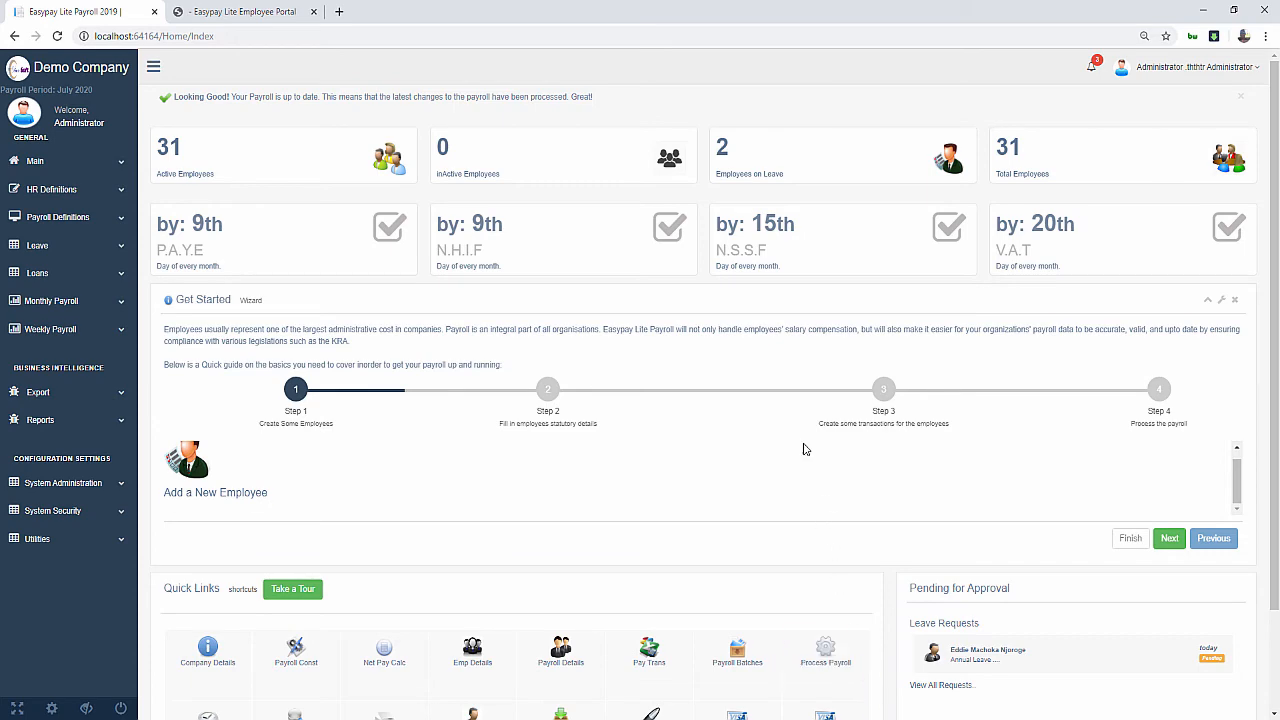
Approve employee 065's pending 20-day Annual Leave request, then log out
scroll(966, 623, "down", 2)
scroll(1000, 648, "up", 1)
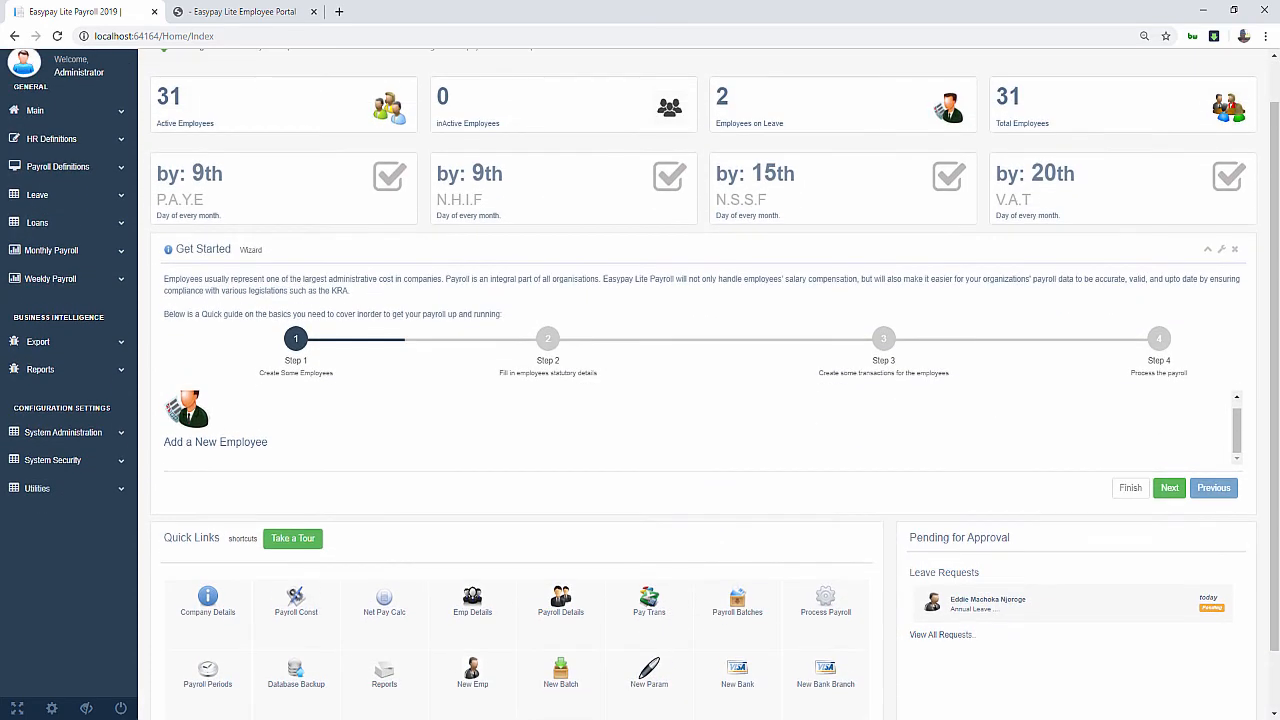
left_click(968, 602)
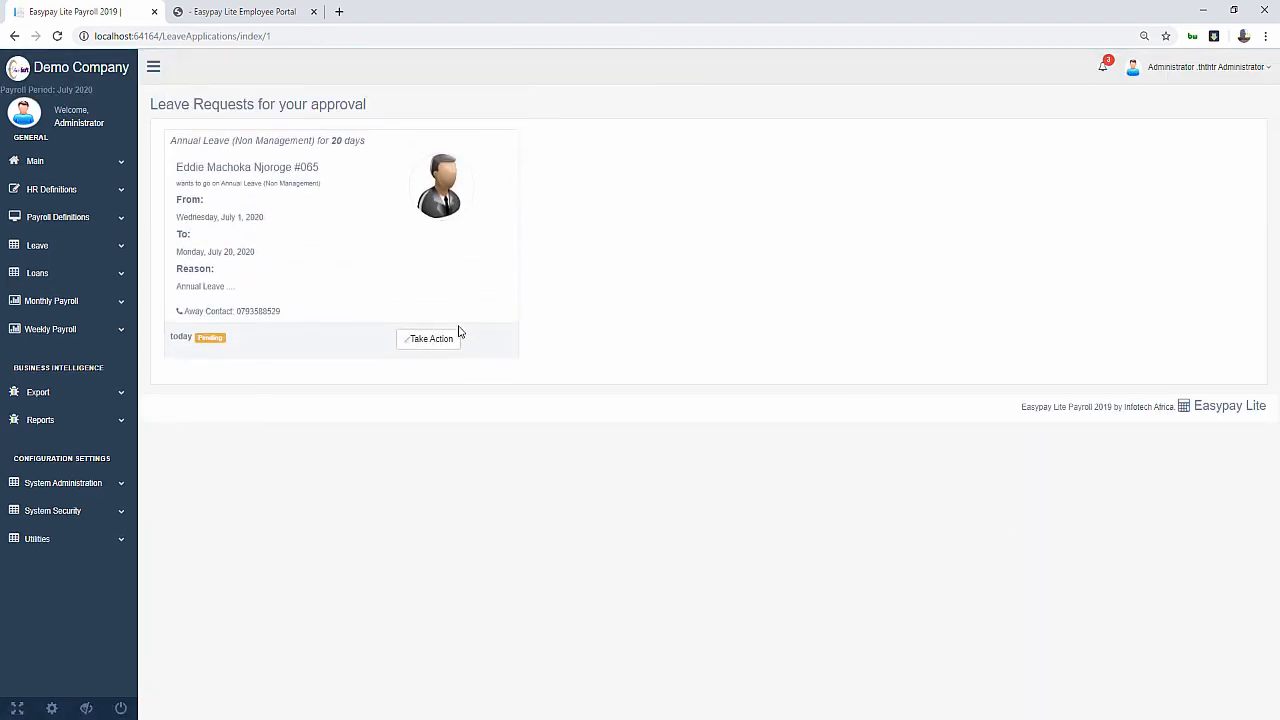
left_click(423, 343)
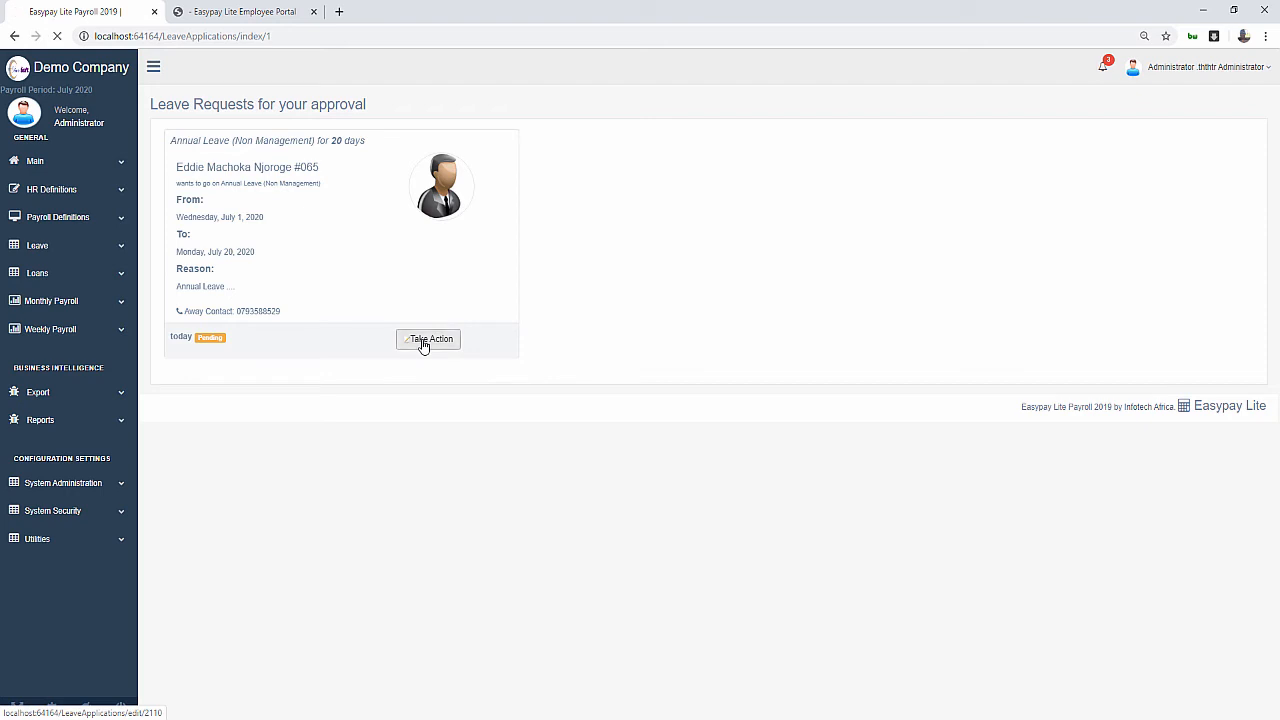
left_click(204, 408)
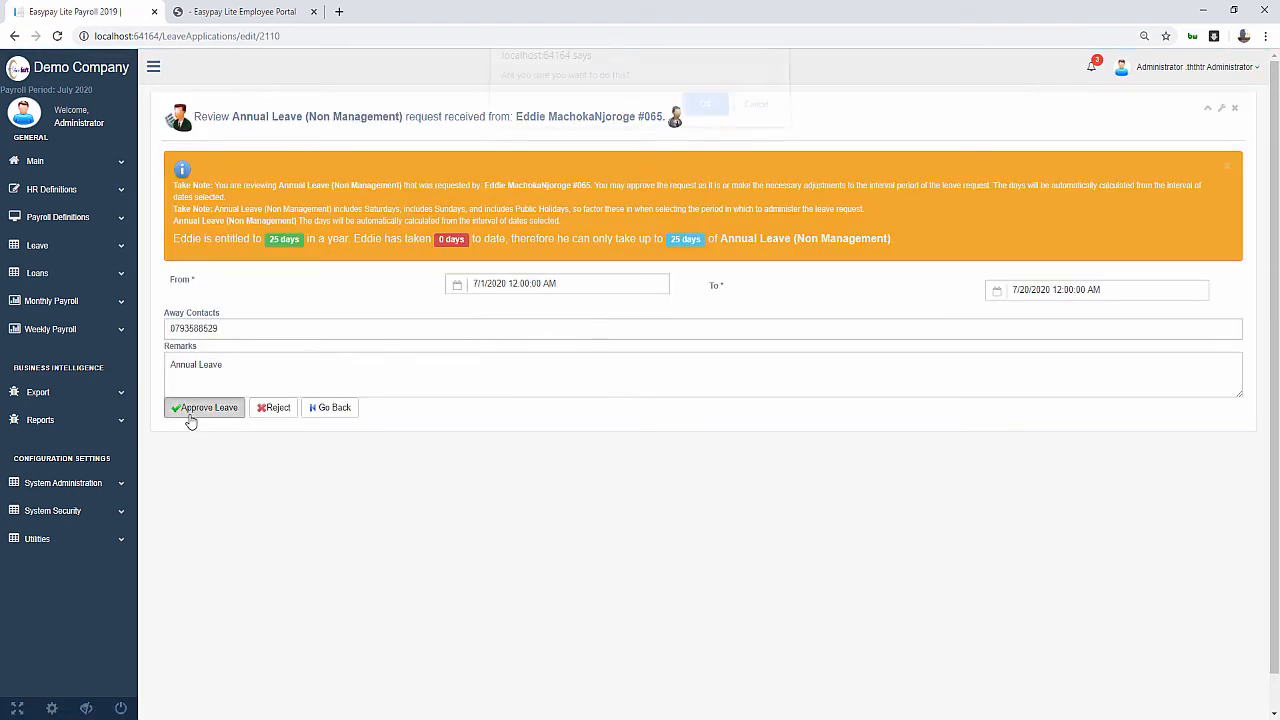
left_click(706, 116)
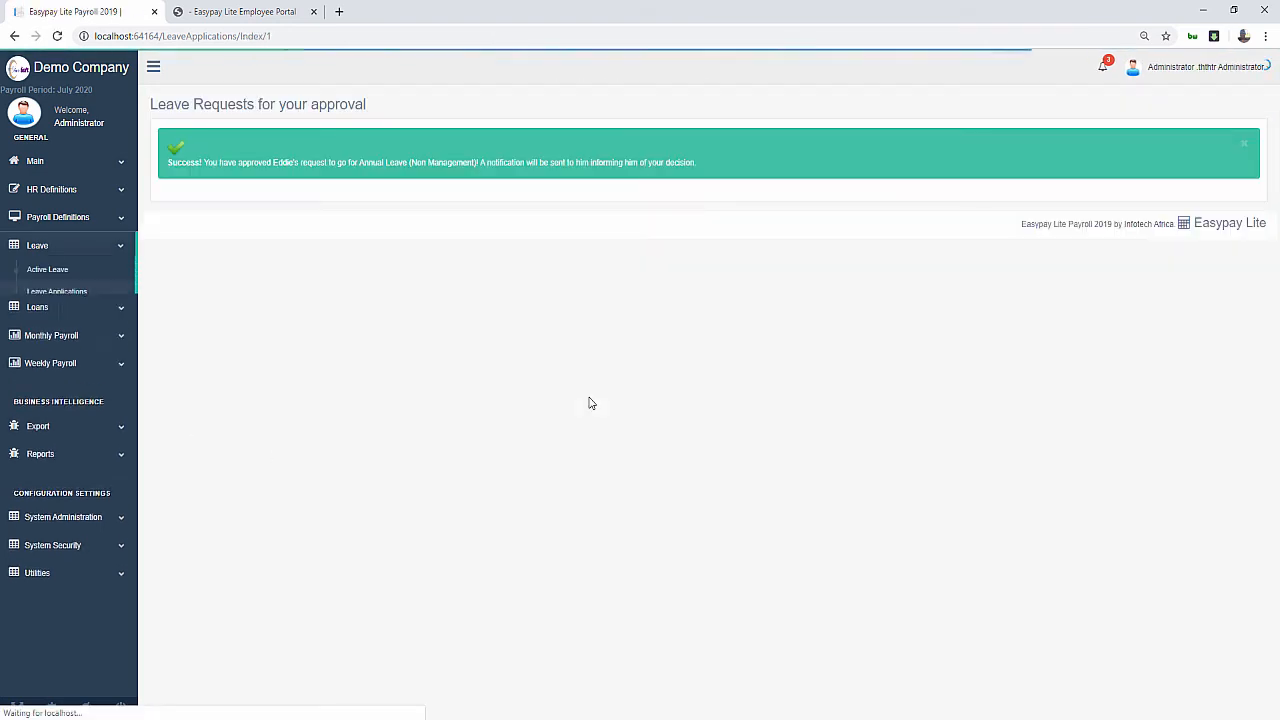
left_click(1215, 68)
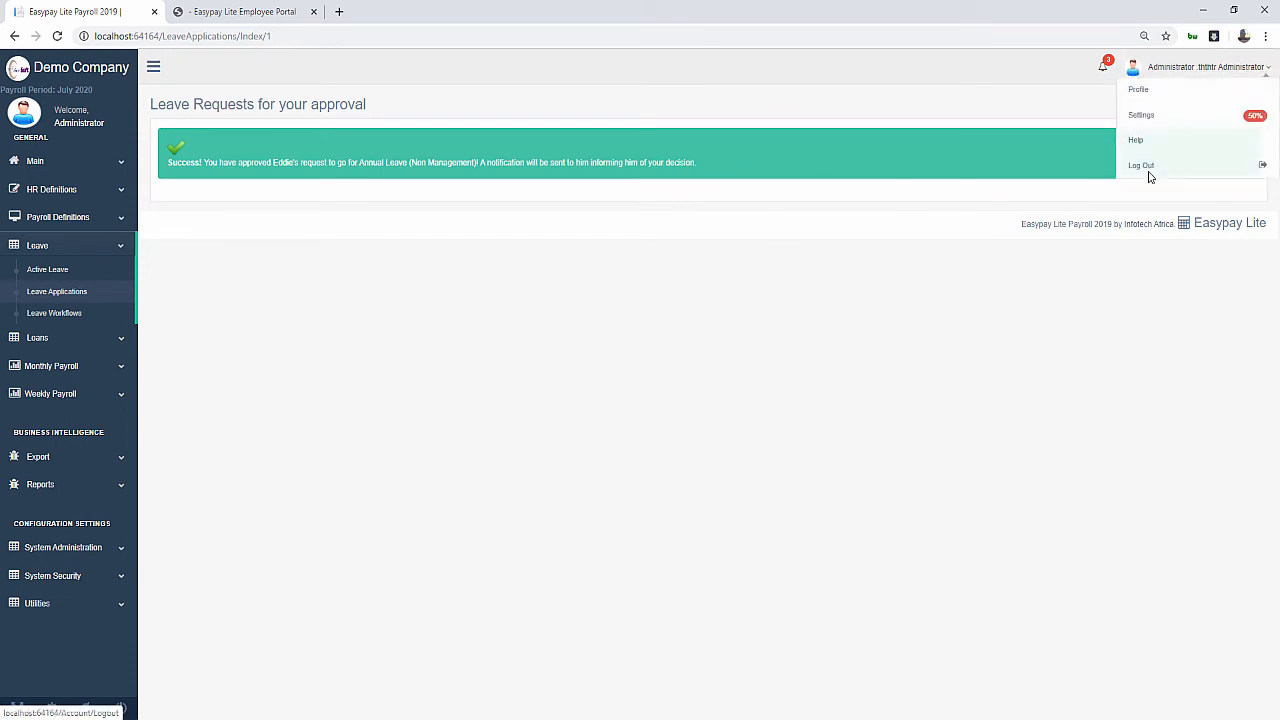
left_click(1147, 170)
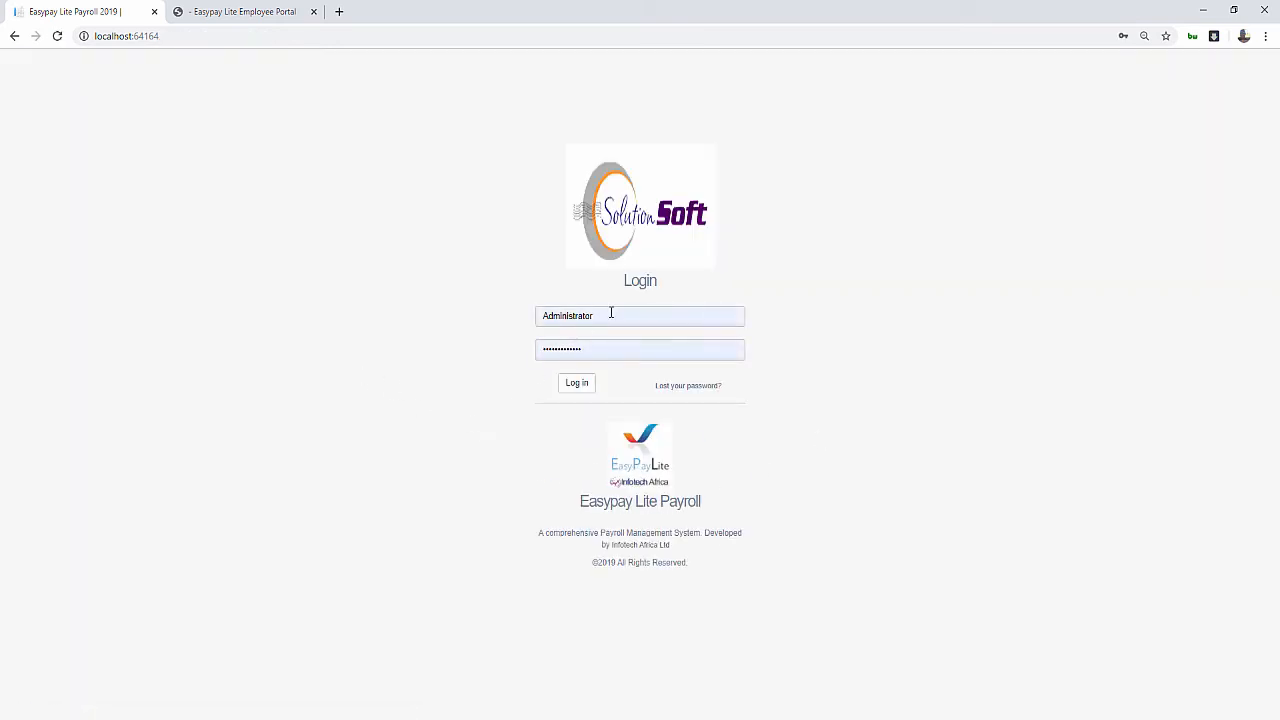
Sign in to Payroll as the demo user using the saved login
left_click(611, 313)
left_click(572, 551)
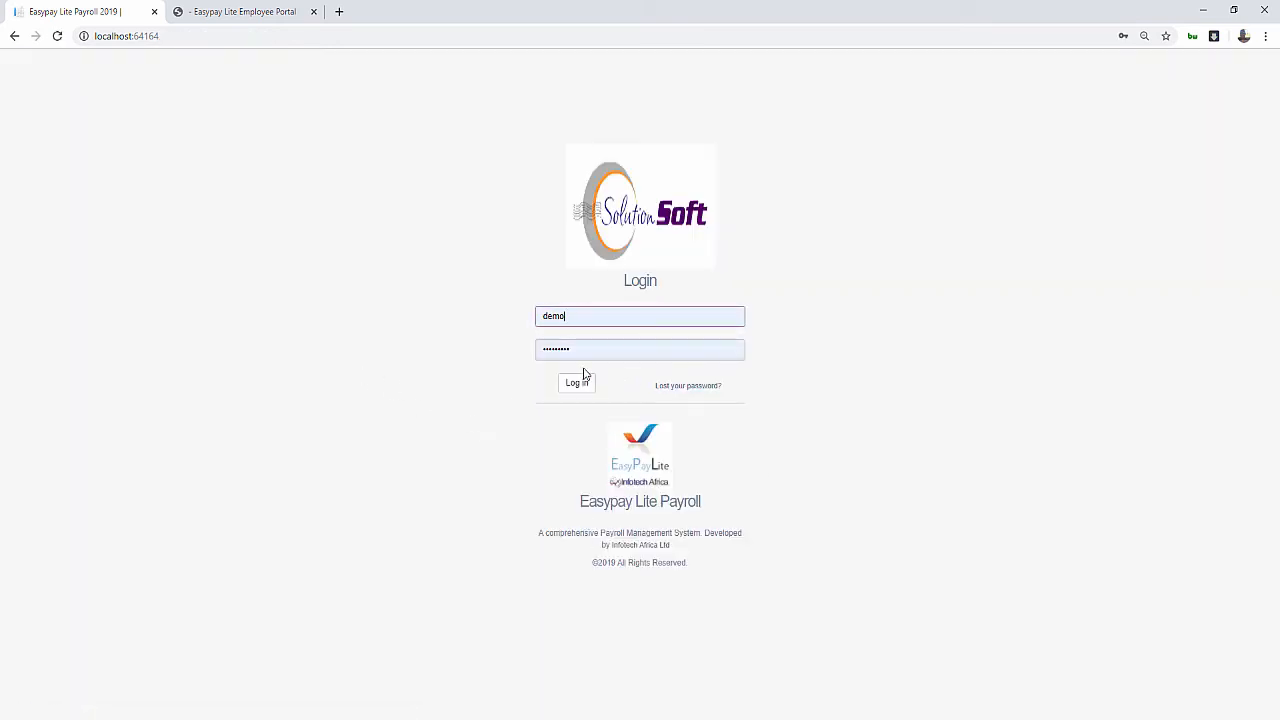
left_click(578, 383)
scroll(1031, 653, "down", 2)
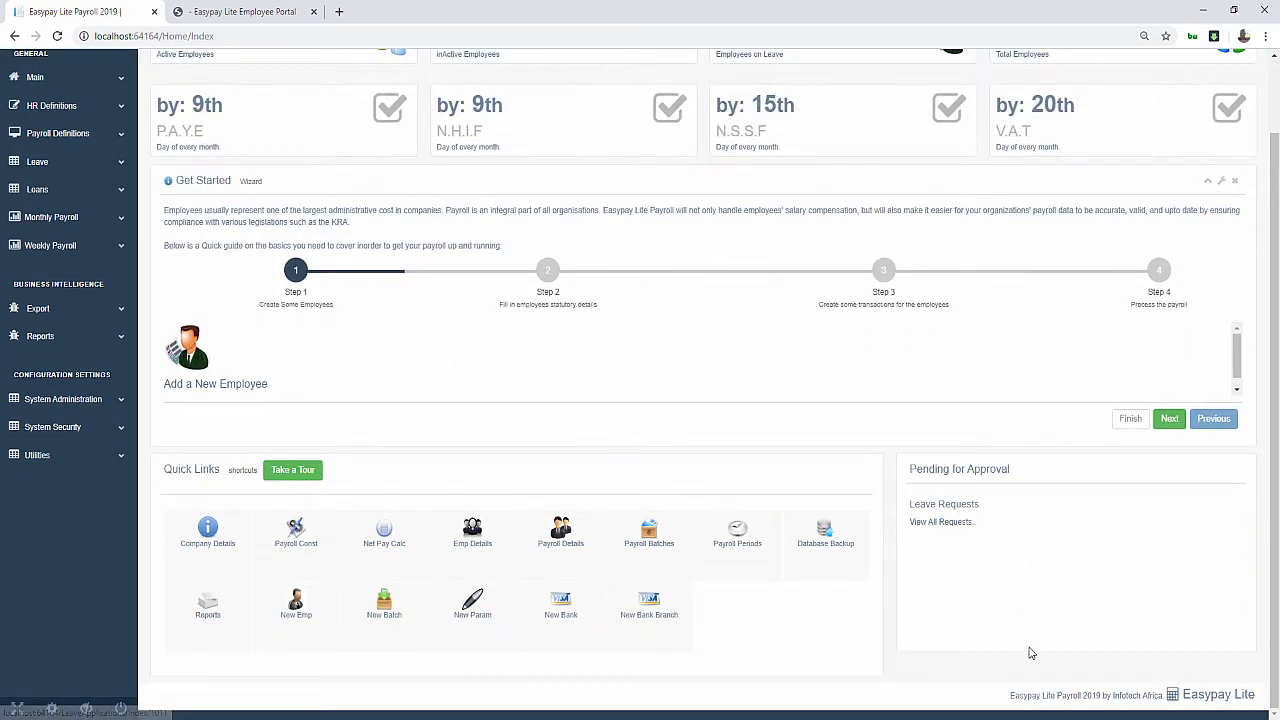
scroll(475, 500, "up", 2)
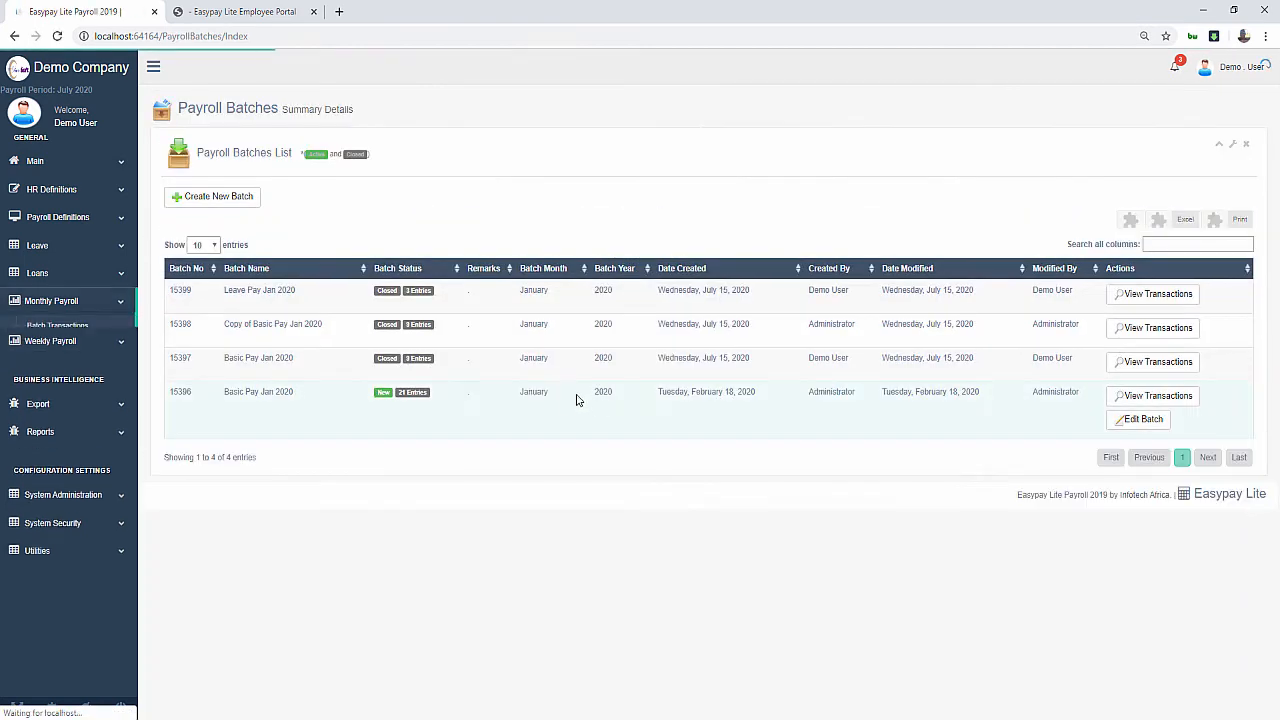
Create and save a batch named 'Leave Transaction for July 2020' with remarks 'Approved Leave'
left_click(235, 198)
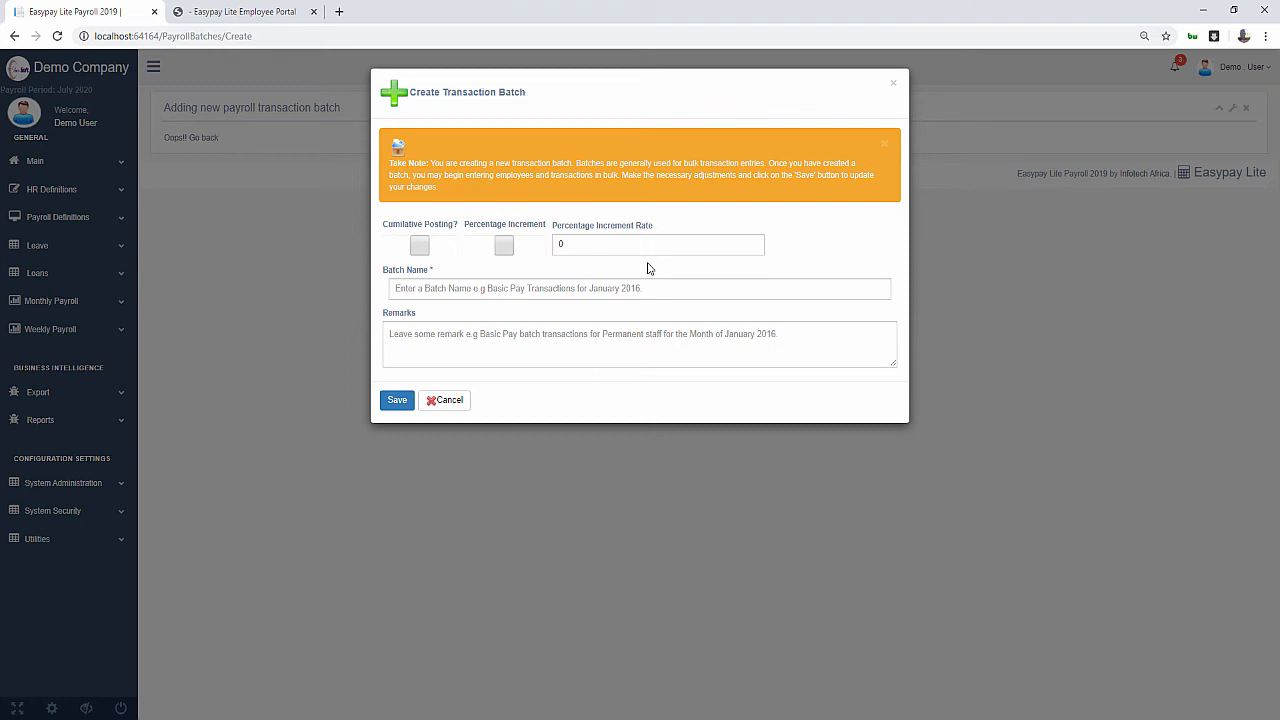
left_click(500, 290)
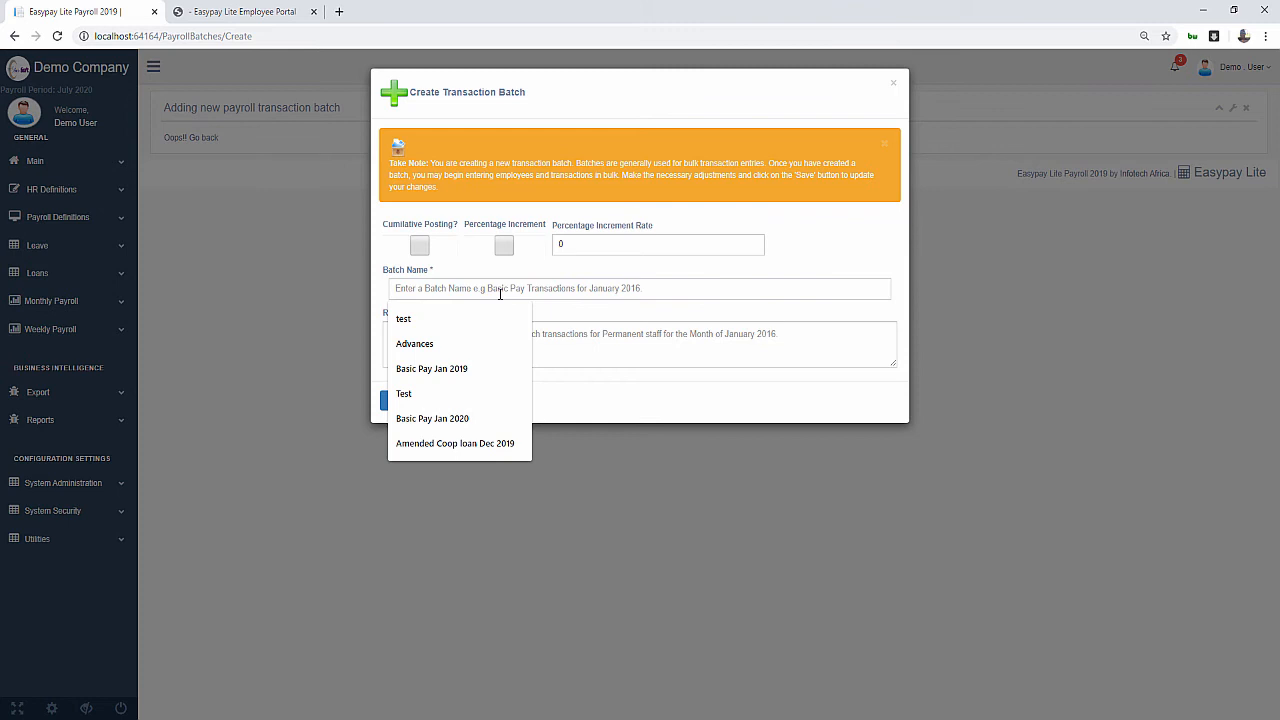
type("Leave")
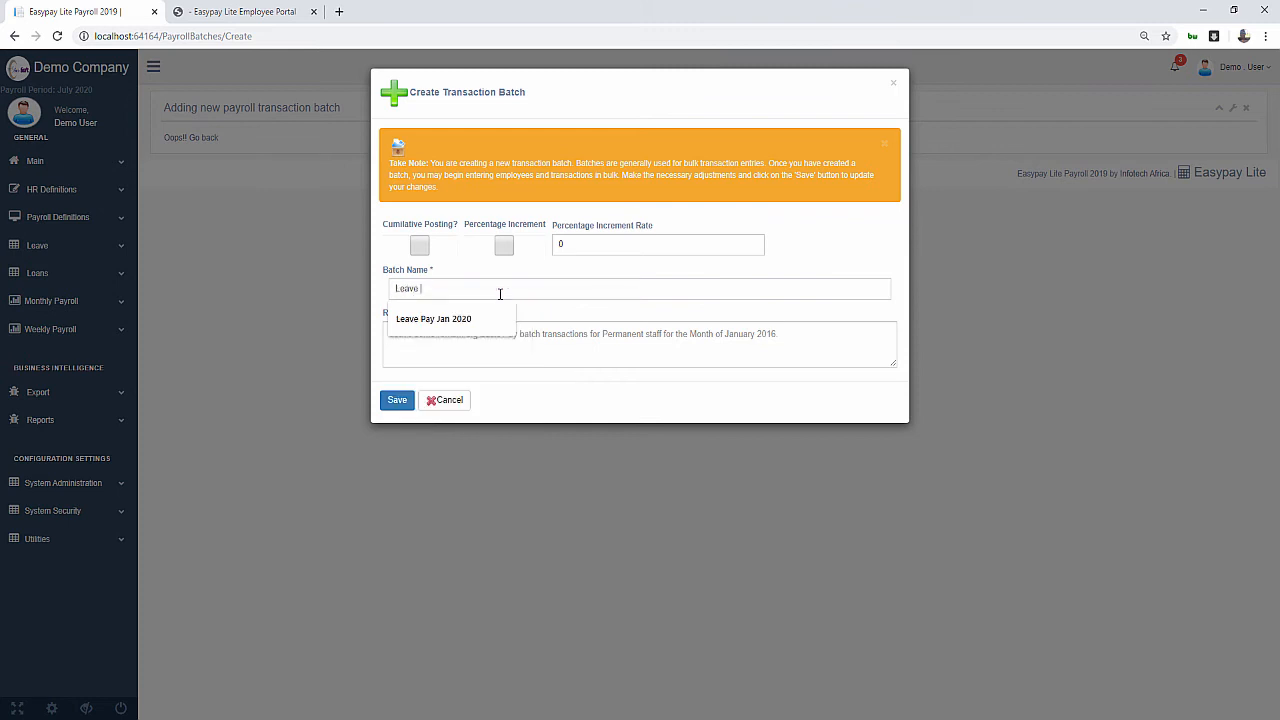
type(" Transac")
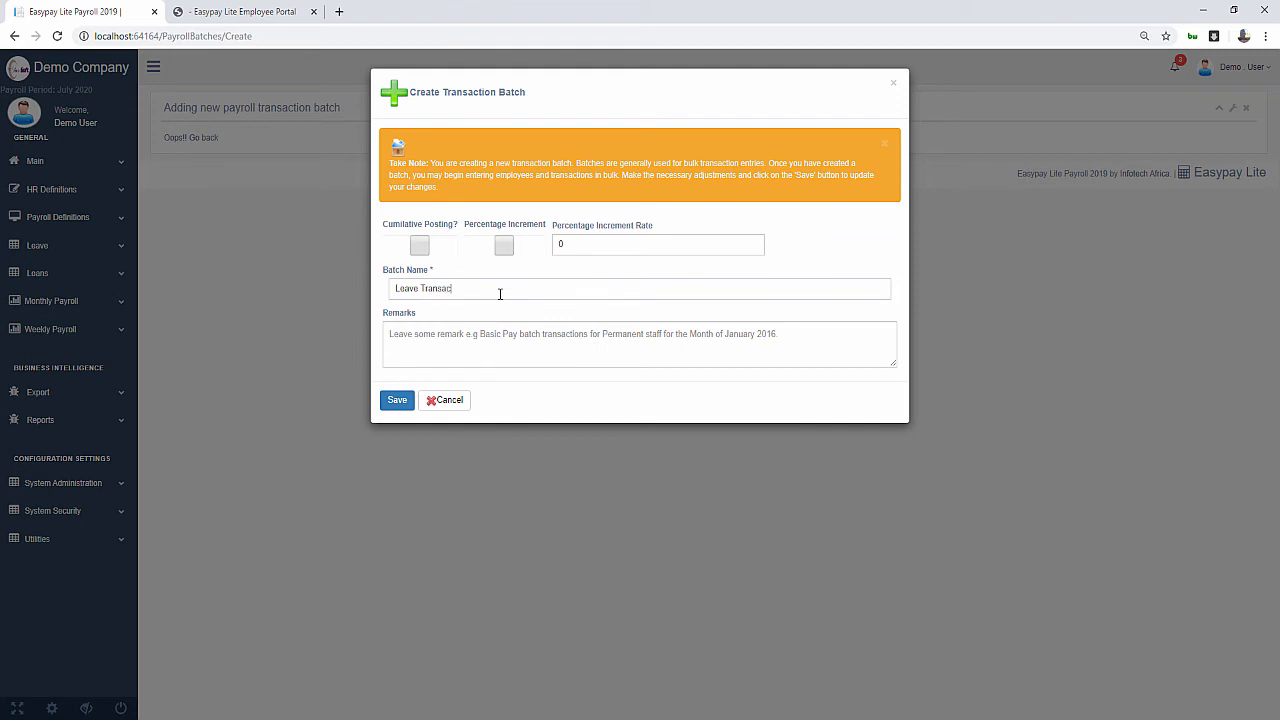
type("tion for July 2020")
left_click(518, 342)
type("Appro")
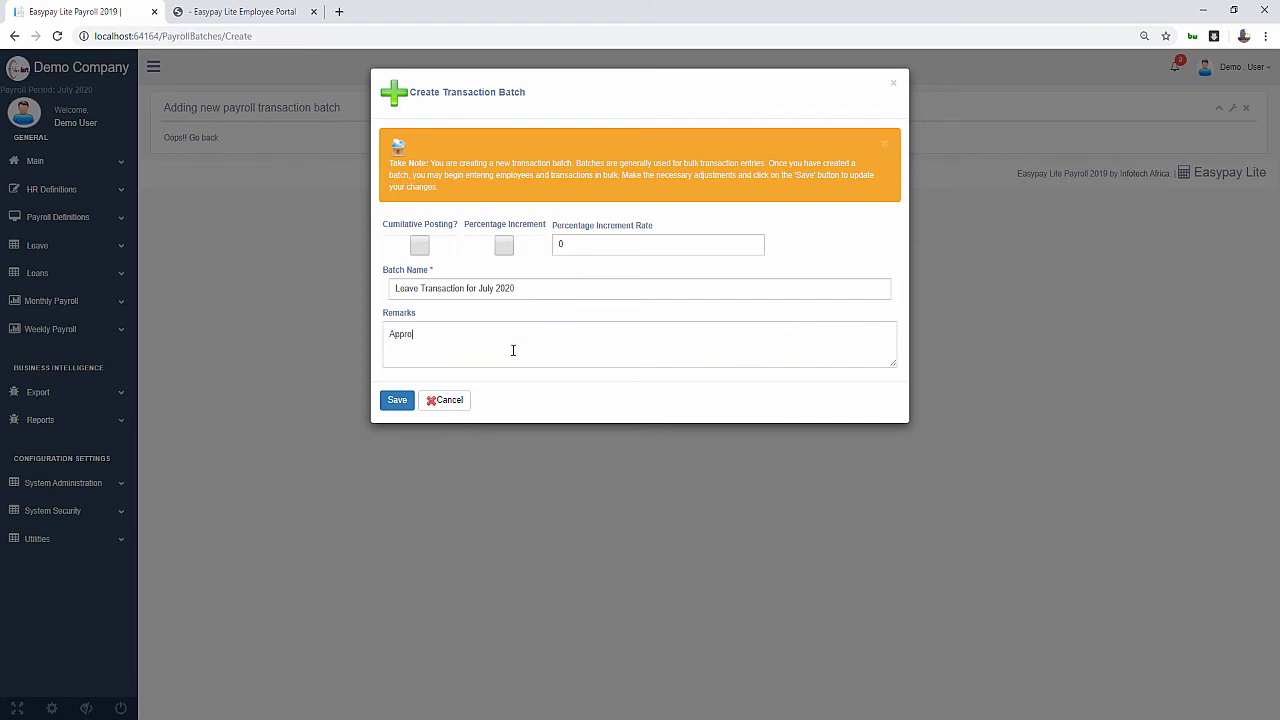
type("ved Leave")
left_click(398, 402)
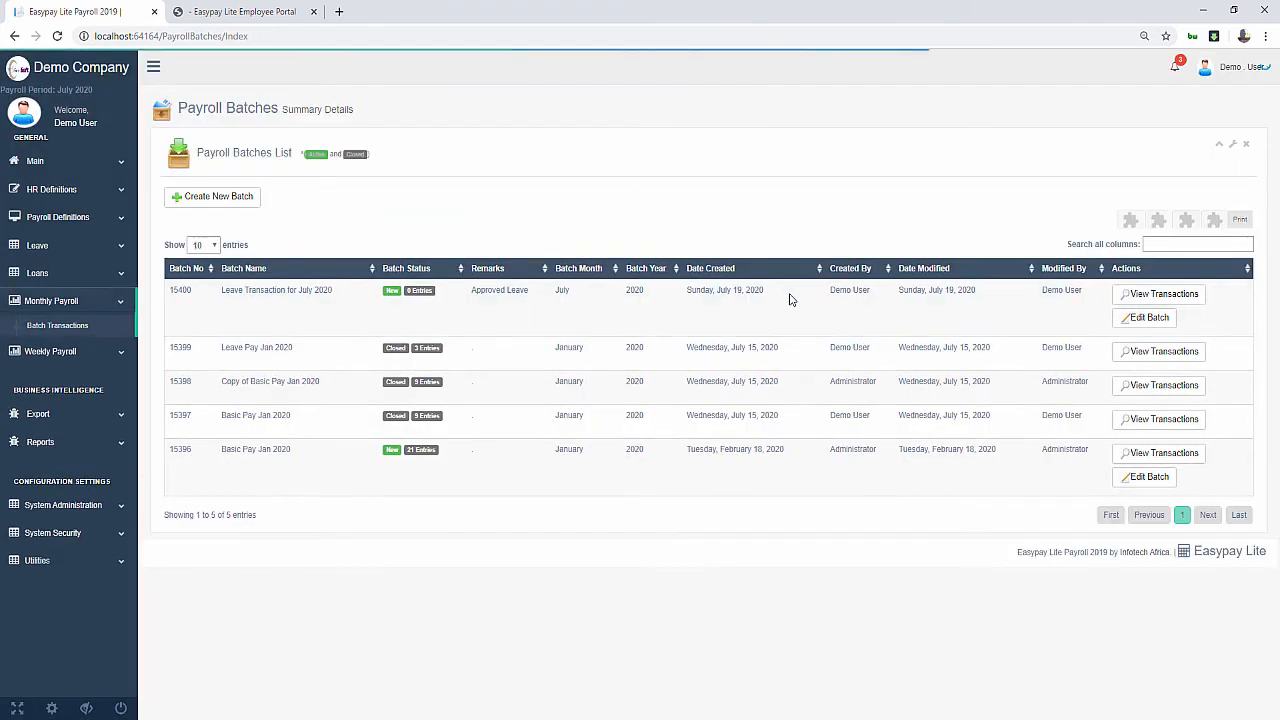
In the July batch, start a transaction for employee 065 with parameter Leave Allowance Paid
left_click(1190, 296)
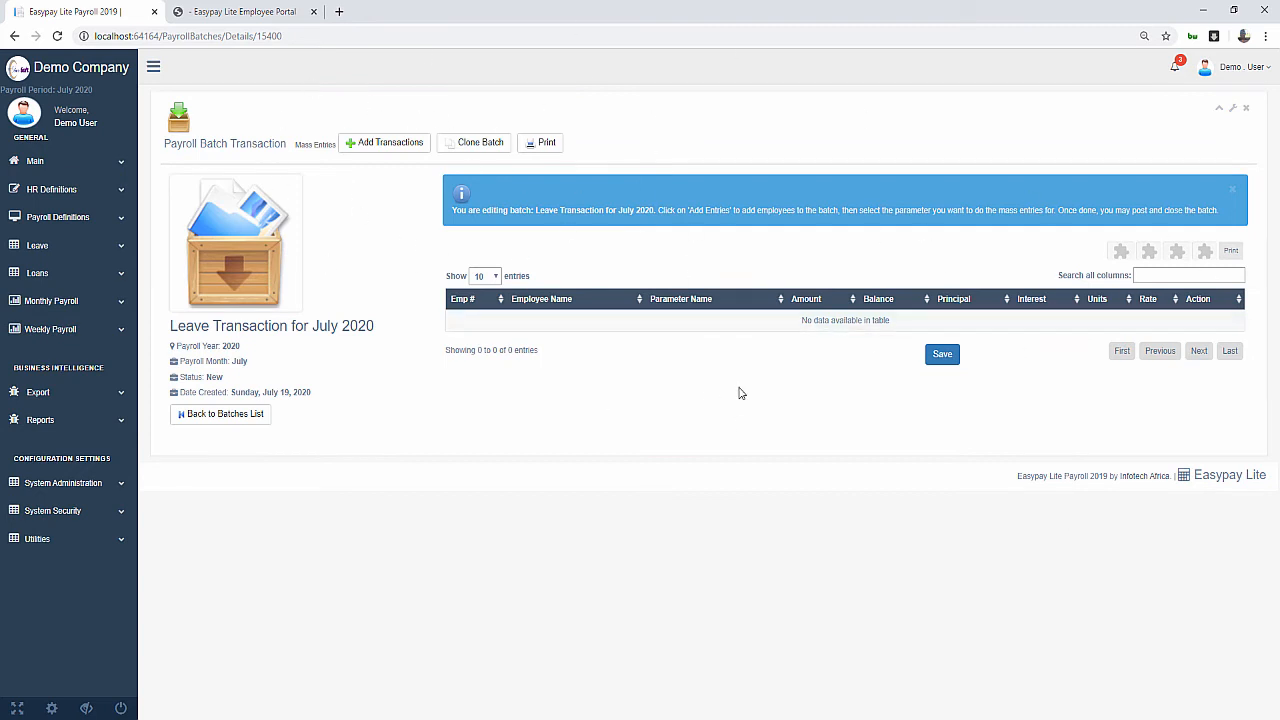
left_click(390, 147)
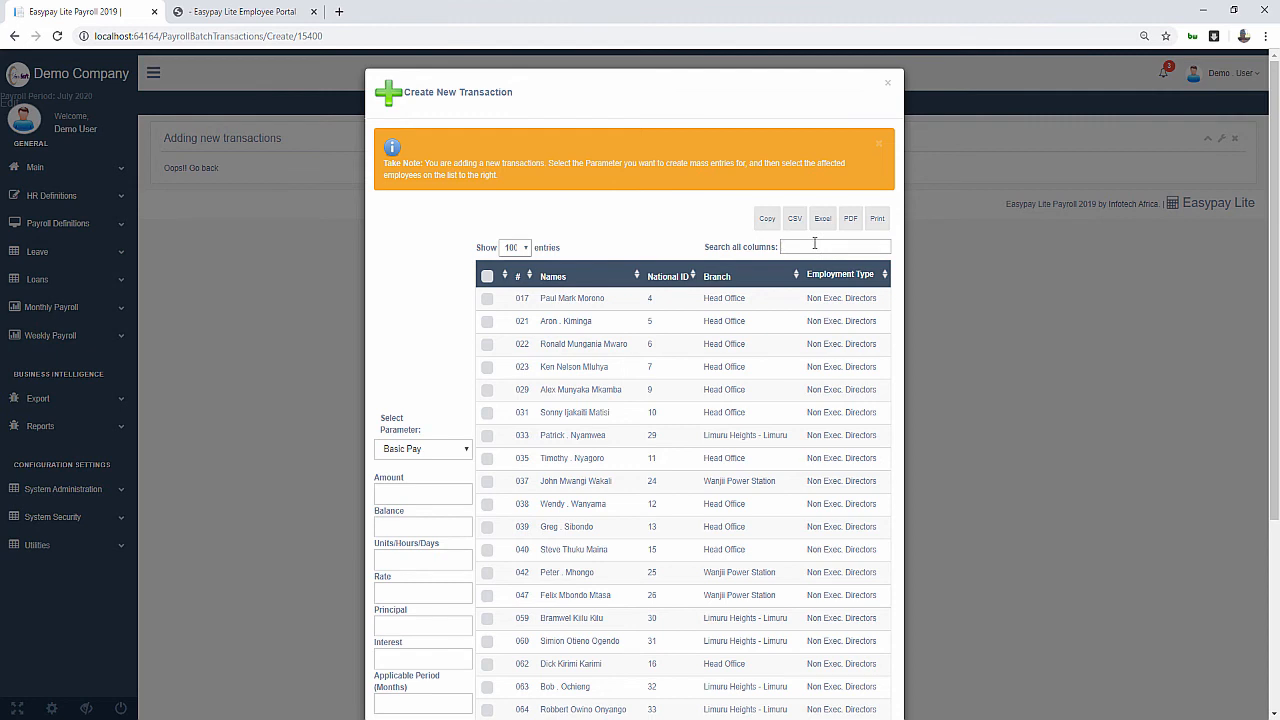
left_click(815, 243)
type("edd")
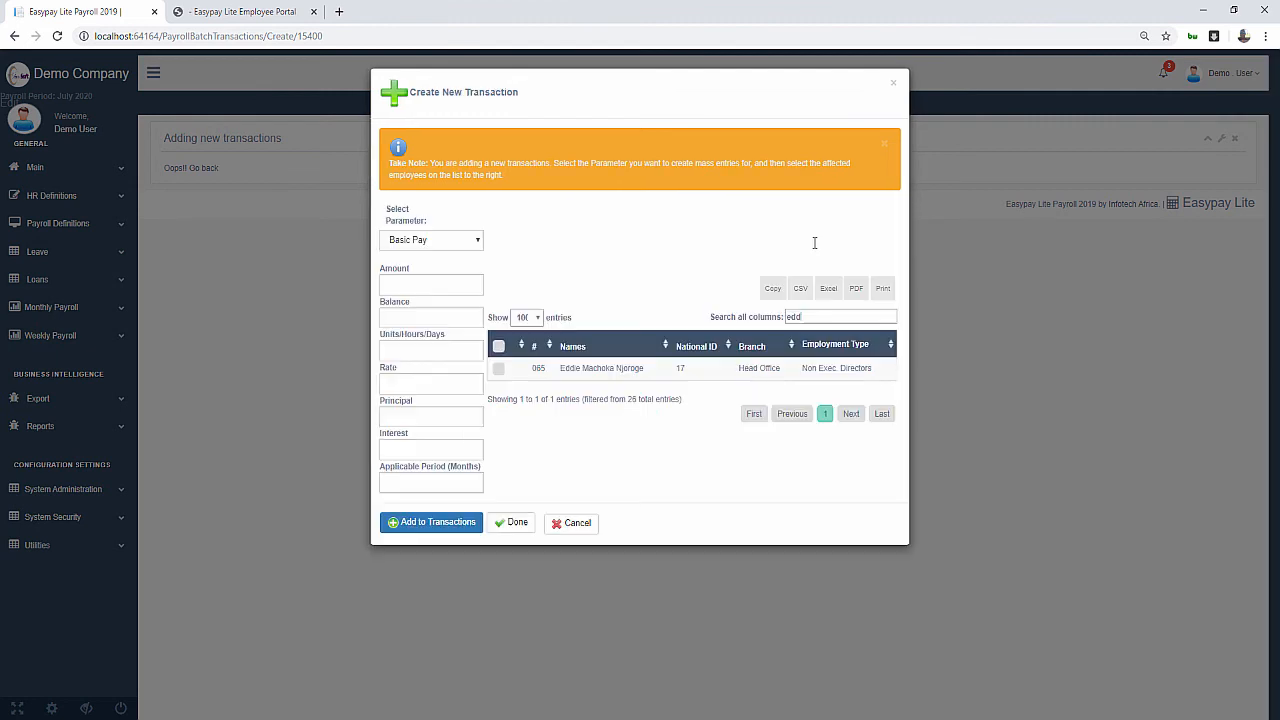
left_click(499, 371)
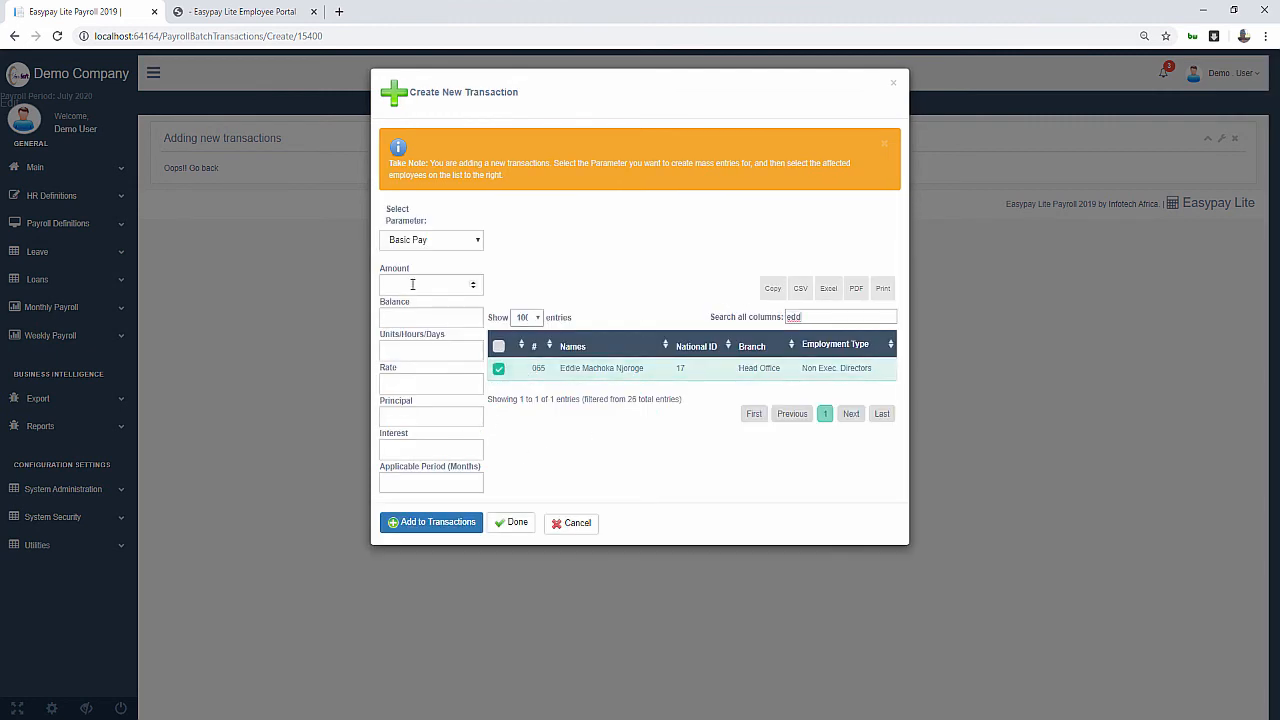
left_click(424, 243)
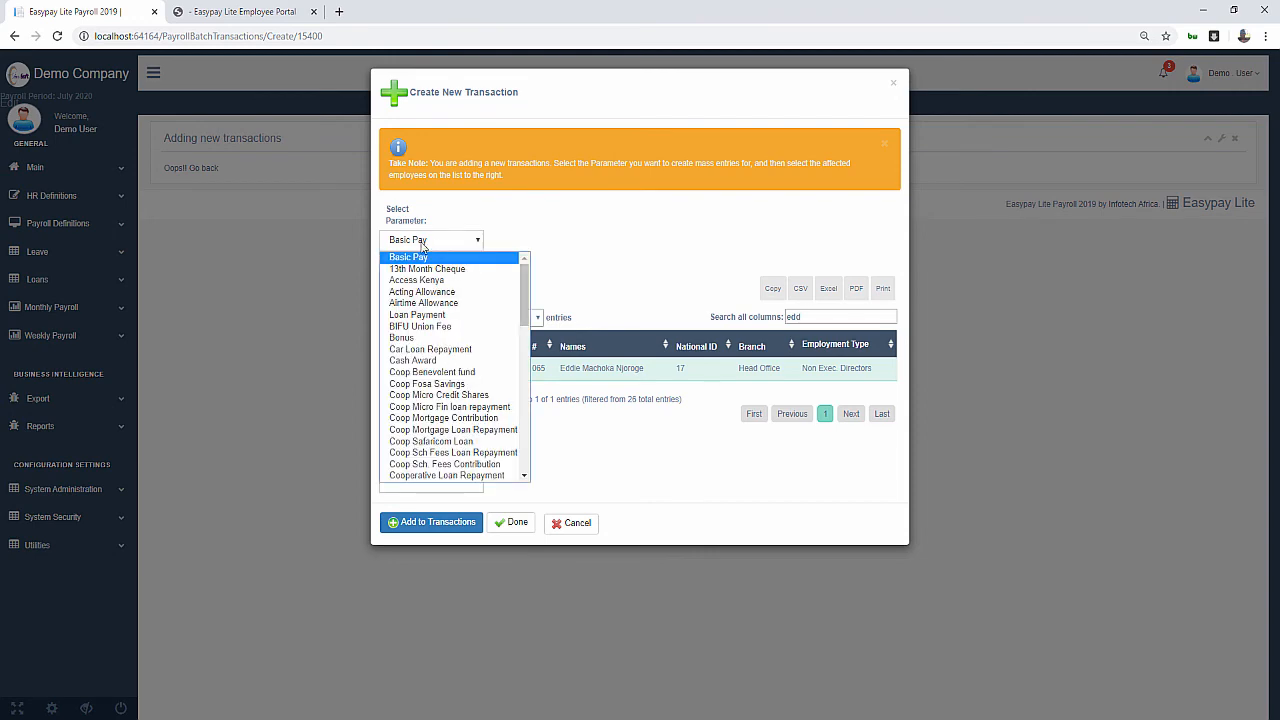
scroll(430, 400, "down", 5)
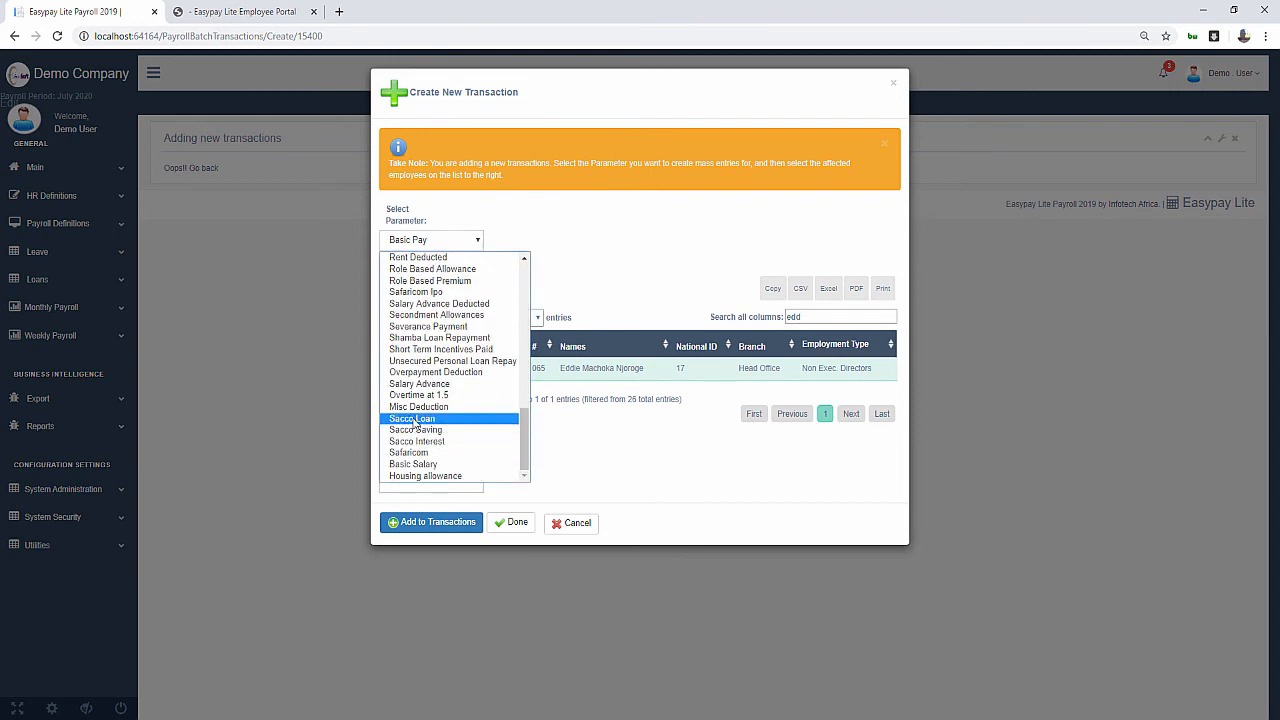
scroll(420, 430, "up", 5)
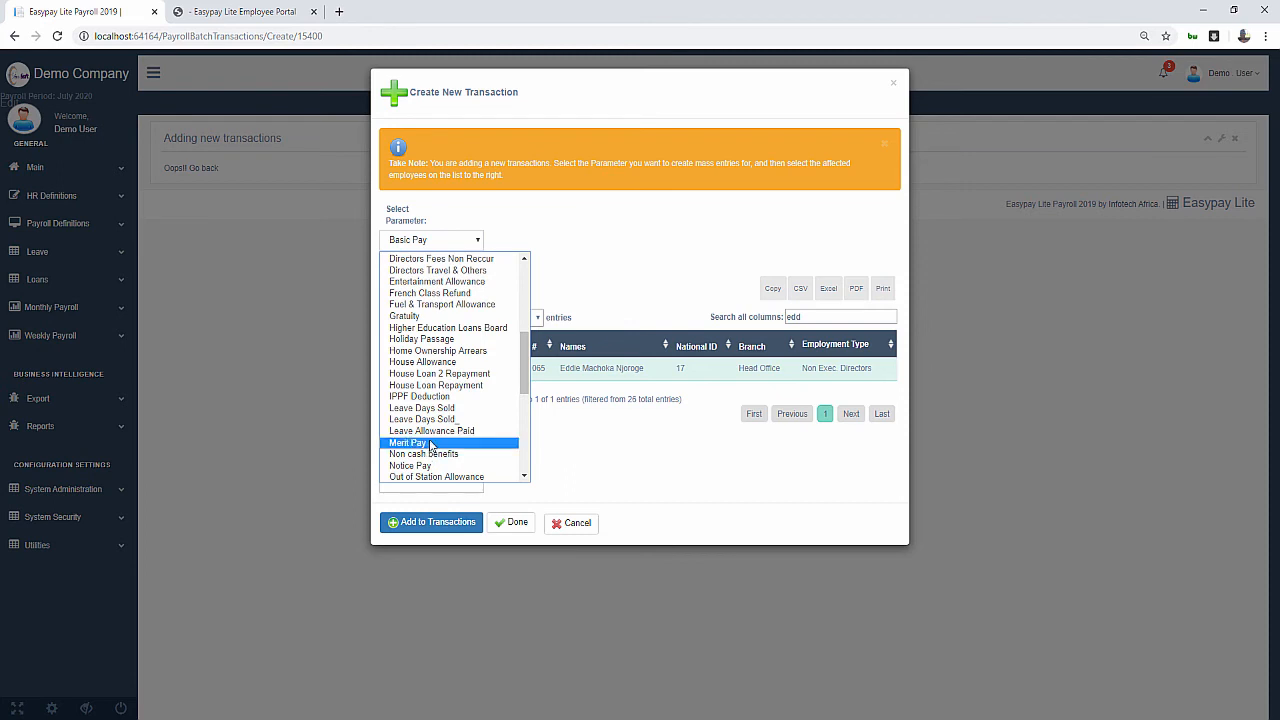
left_click(433, 431)
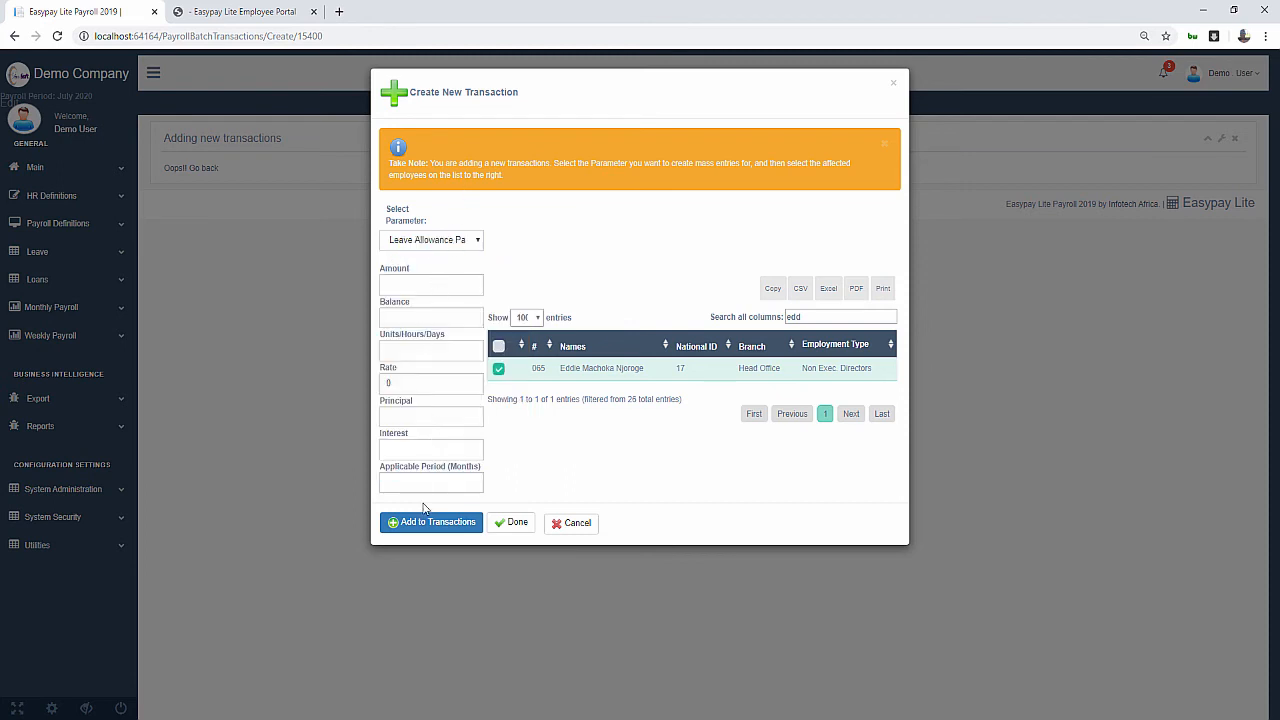
Set the amount to 14000 and add the leave allowance transaction to the batch
left_click(414, 286)
left_click(412, 352)
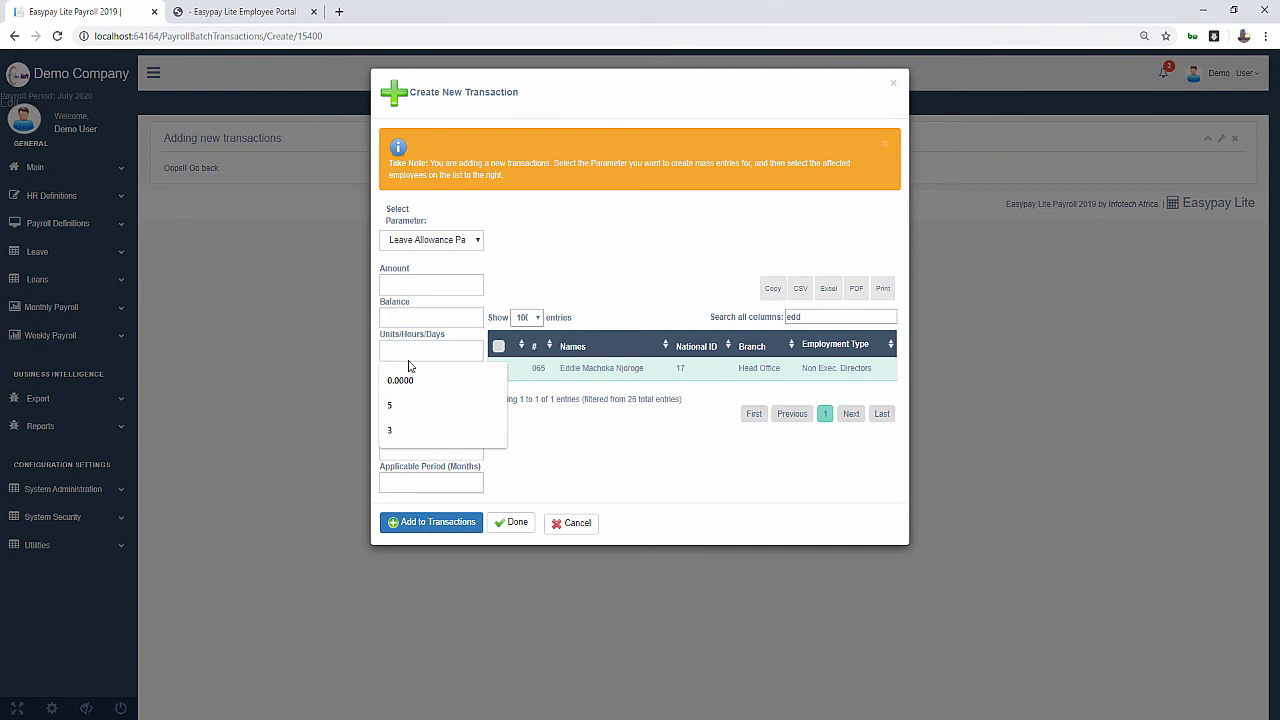
left_click(563, 448)
left_click(420, 378)
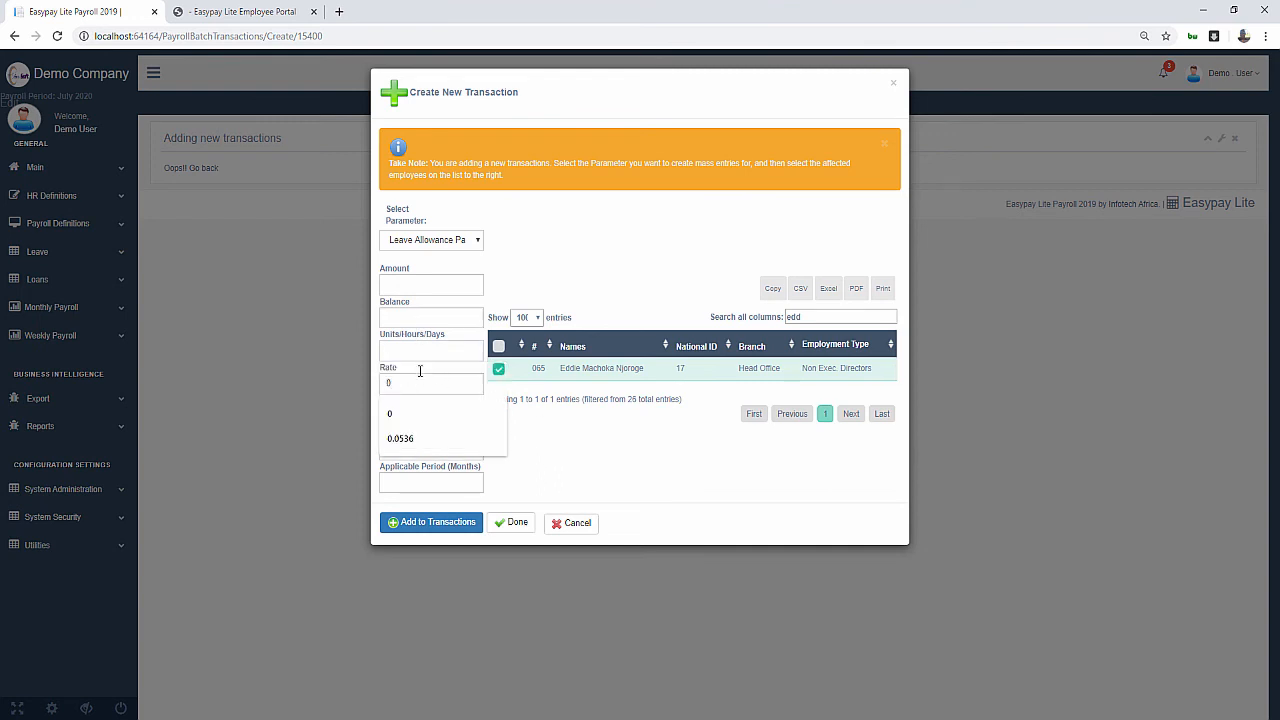
left_click(405, 346)
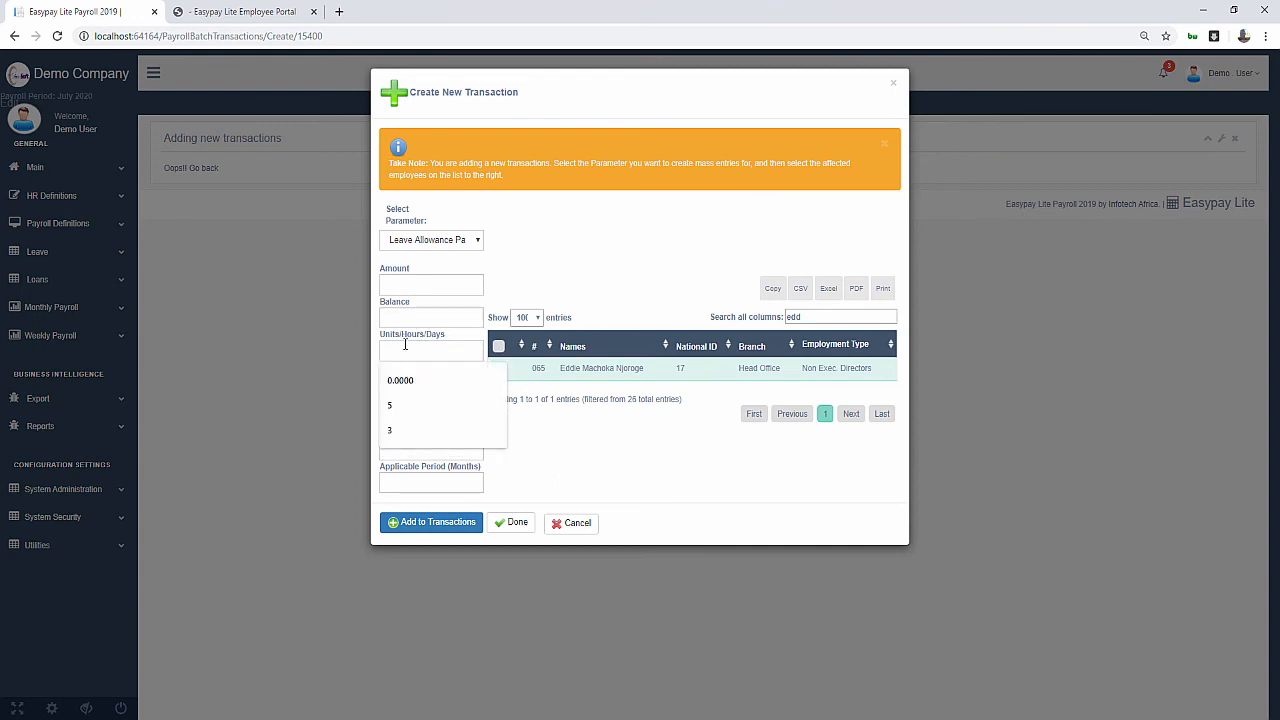
left_click(412, 286)
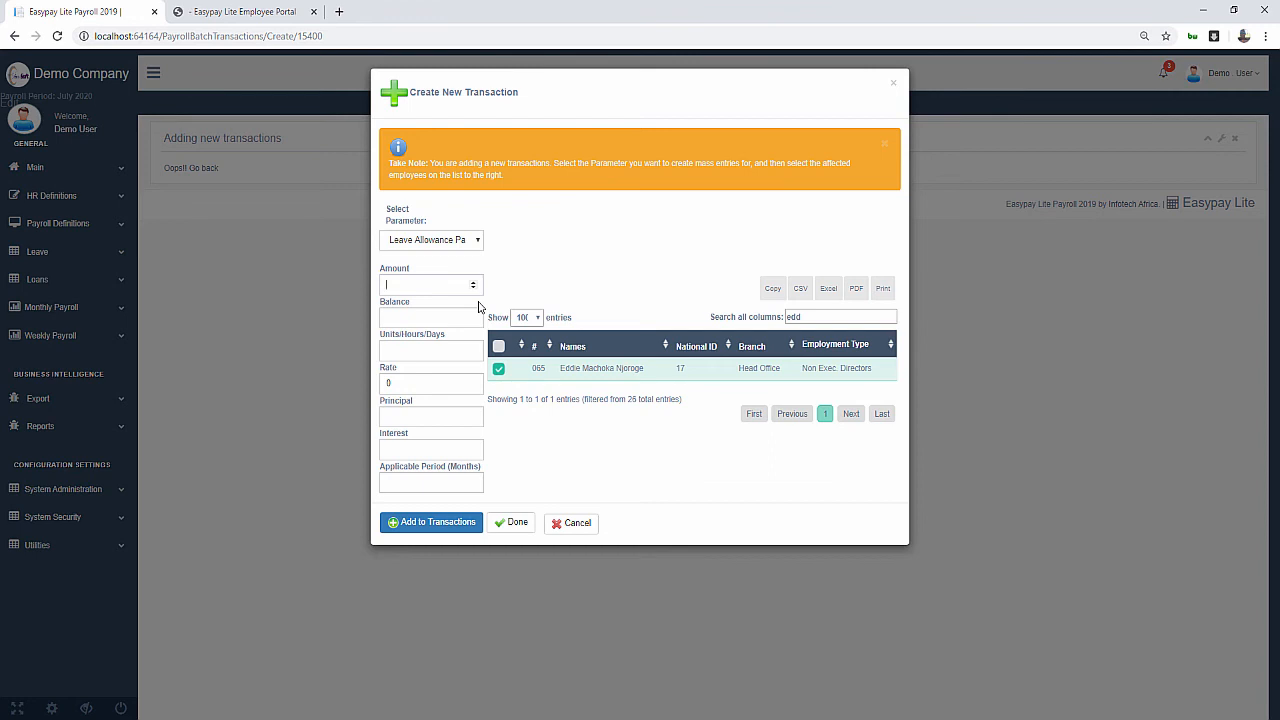
type("3500")
key("BackSpace")
type("14000")
left_click(430, 522)
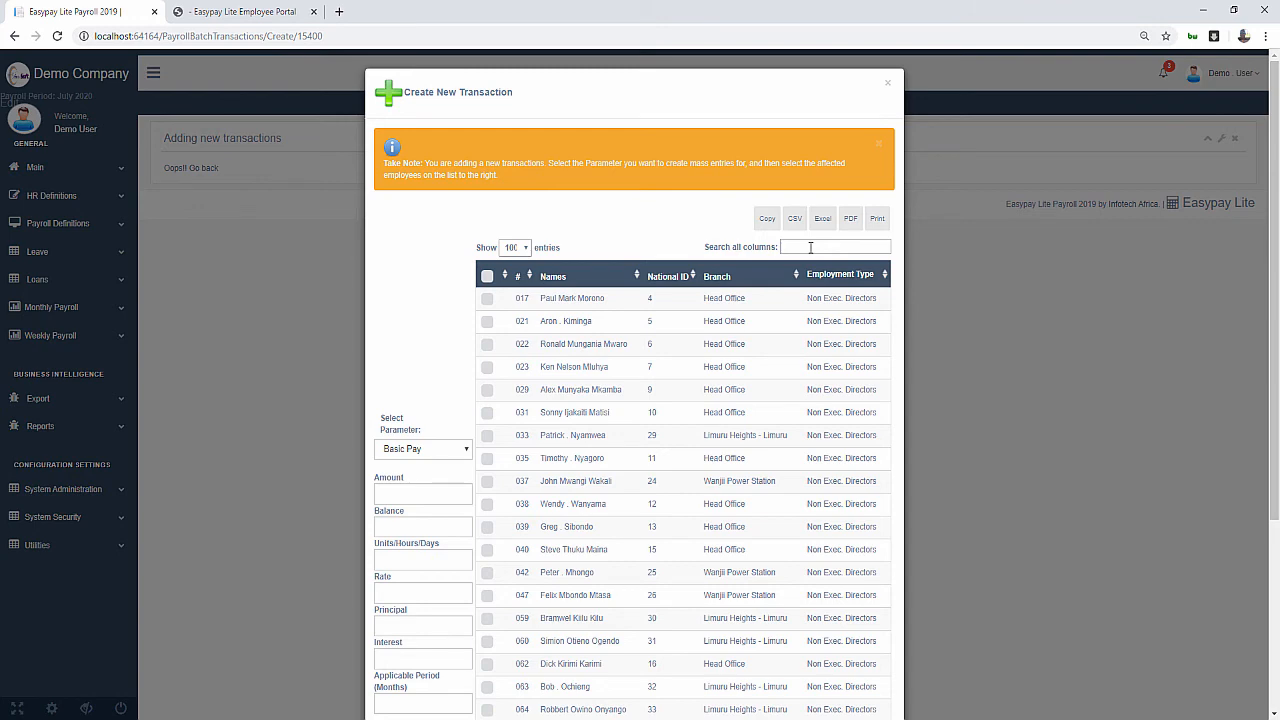
Add a 10000 Basic Pay transaction for employee 064 to the batch and finish
scroll(810, 247, "down", 1)
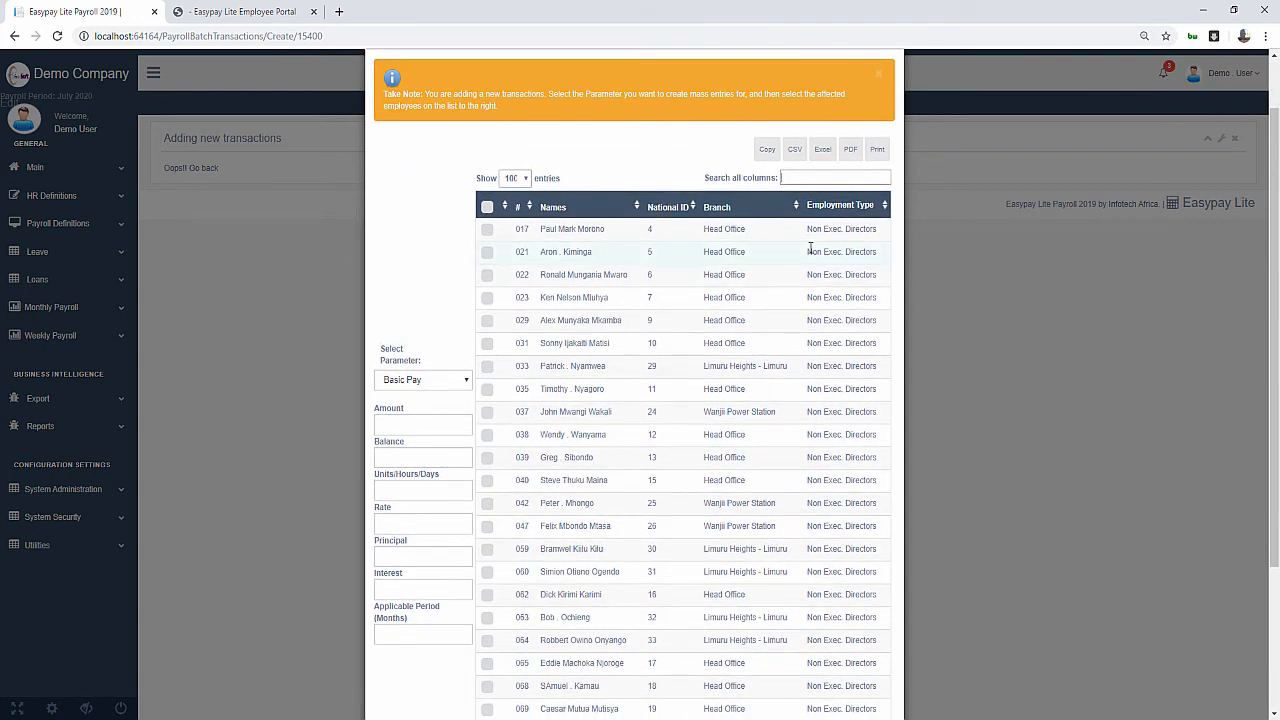
type("064")
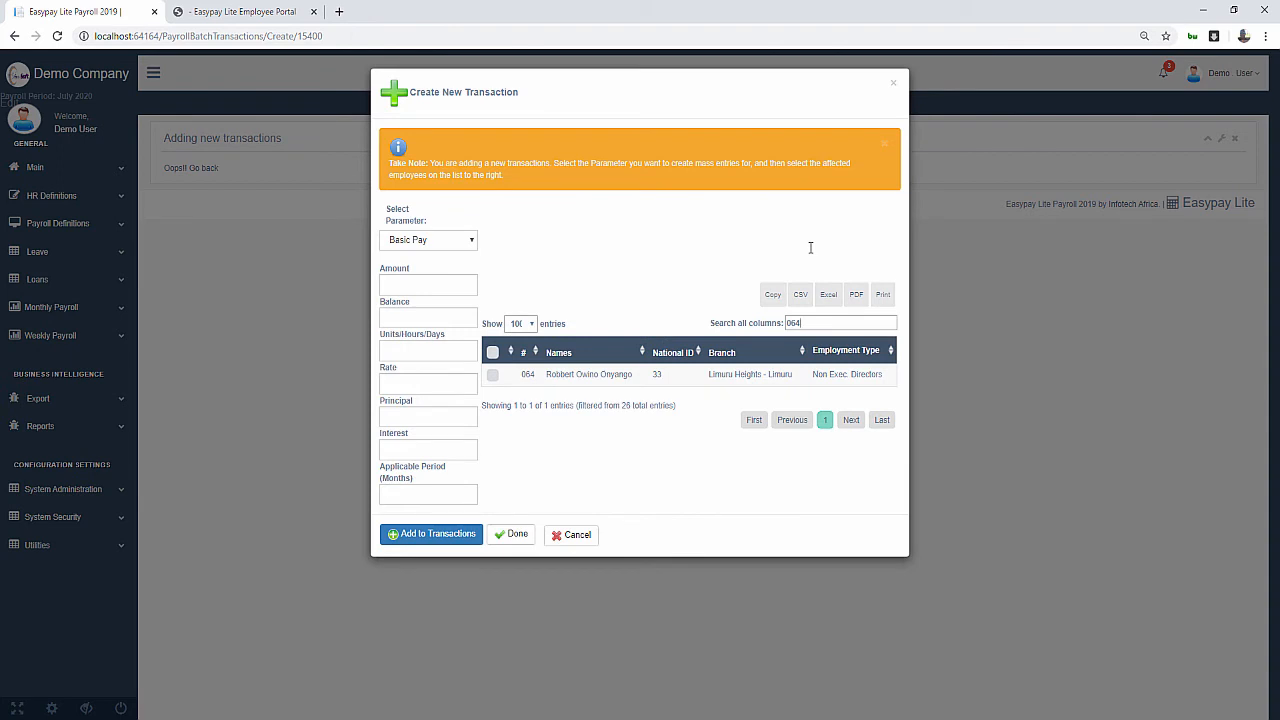
left_click(494, 375)
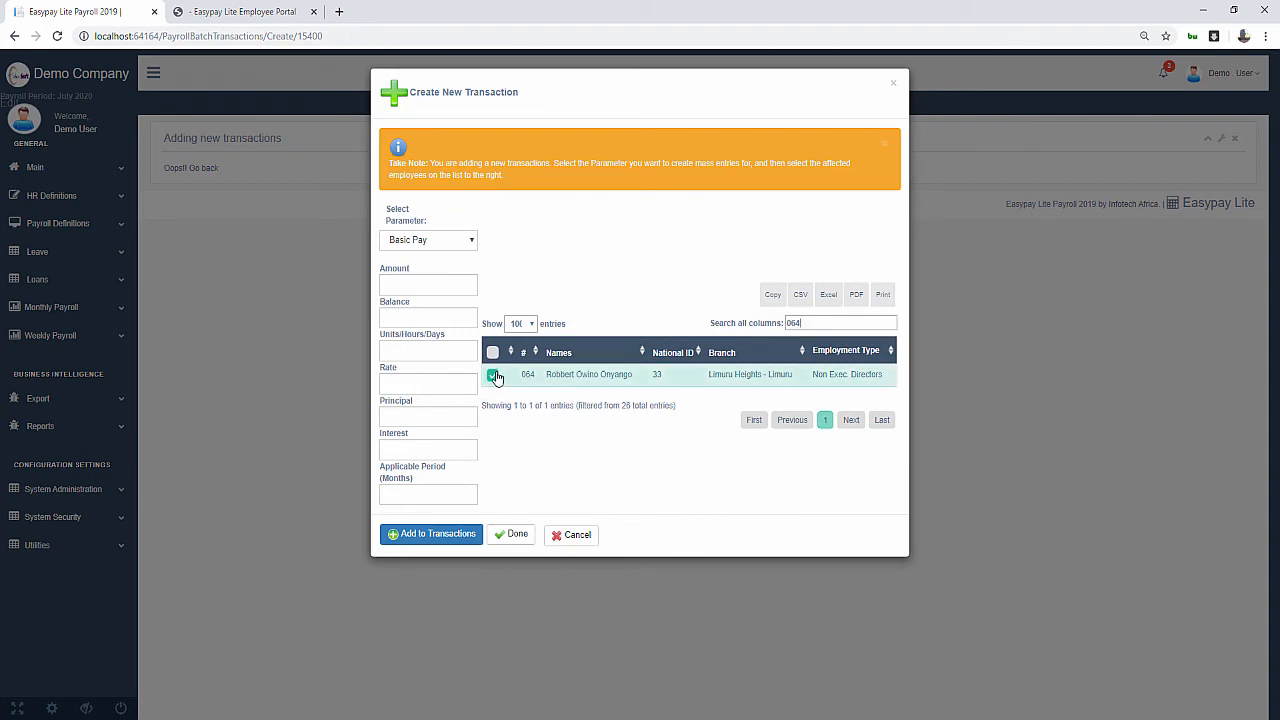
left_click(424, 287)
type("10000")
left_click(431, 536)
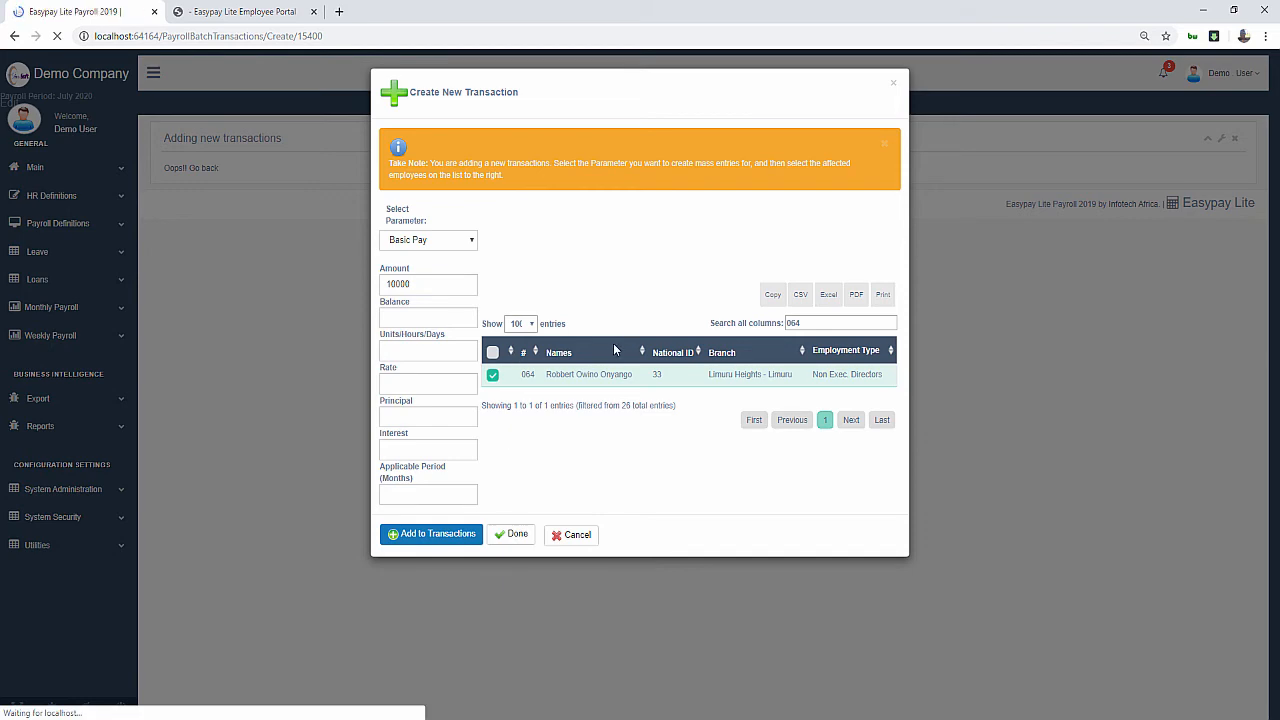
scroll(650, 412, "down", 5)
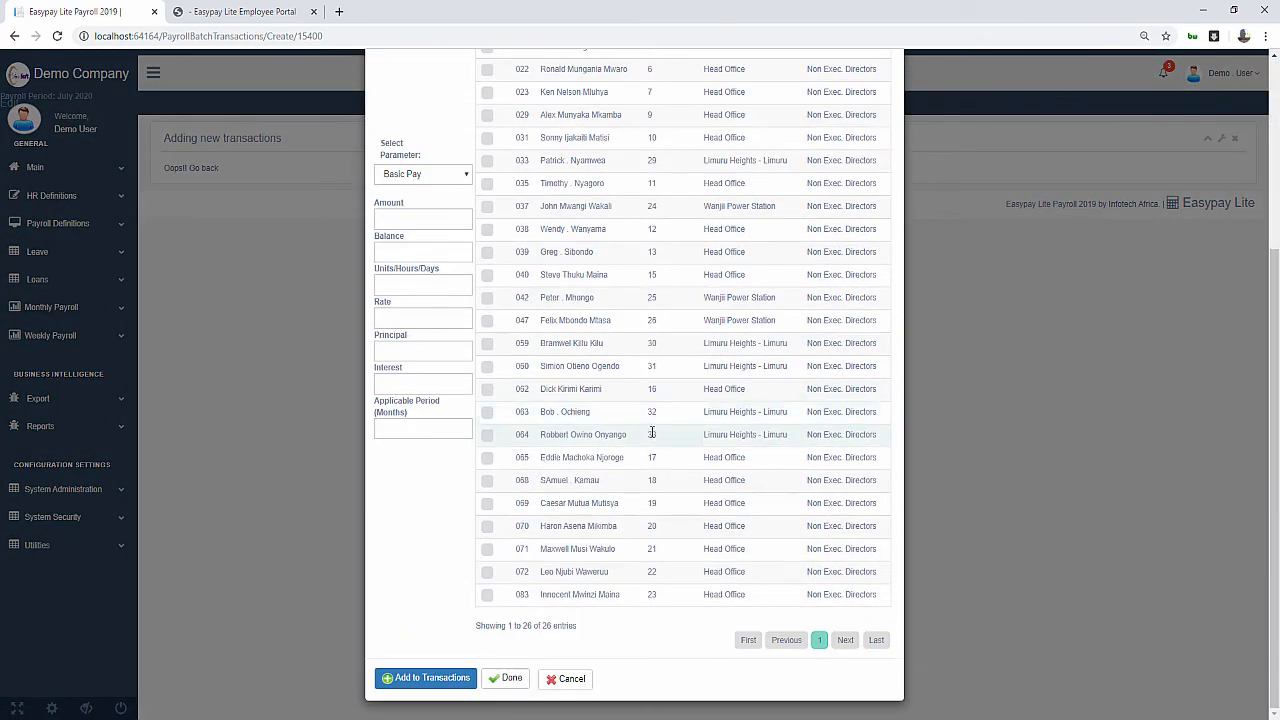
left_click(503, 678)
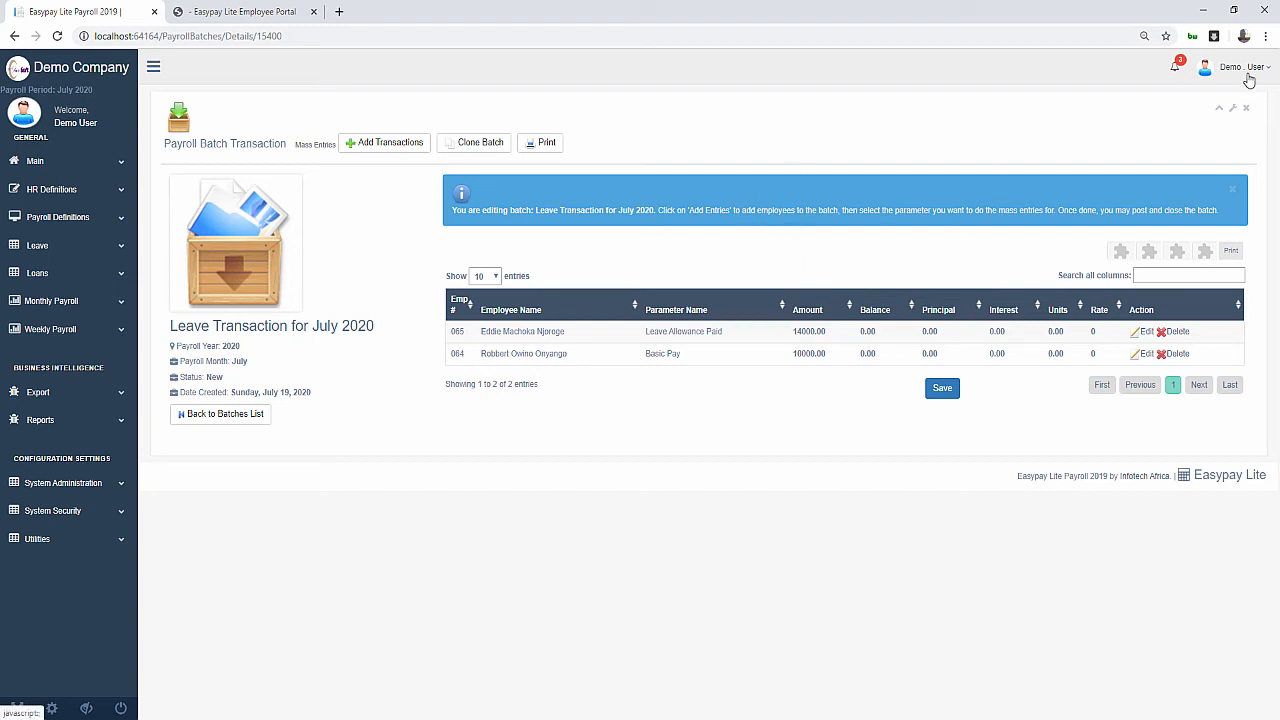
Print batch 15400 to open its control-totals report
left_click(548, 143)
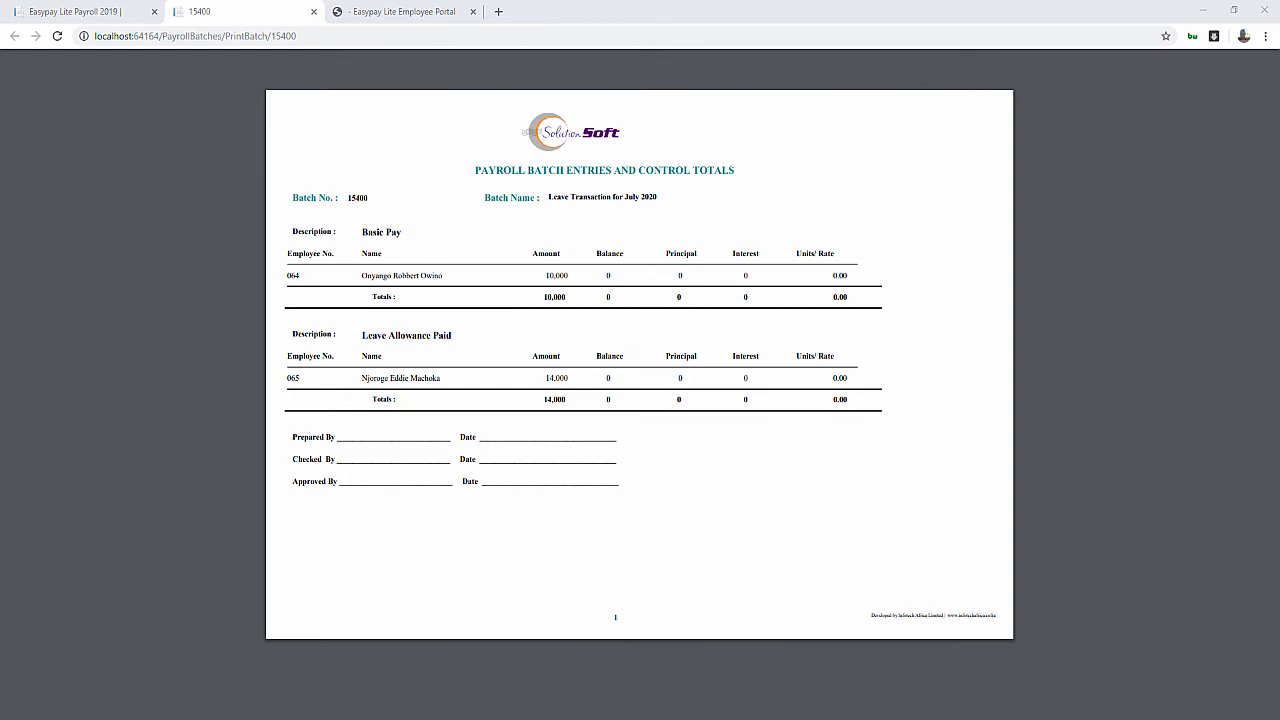
Close the batch 15400 report tab to return to the batch details
left_click(313, 12)
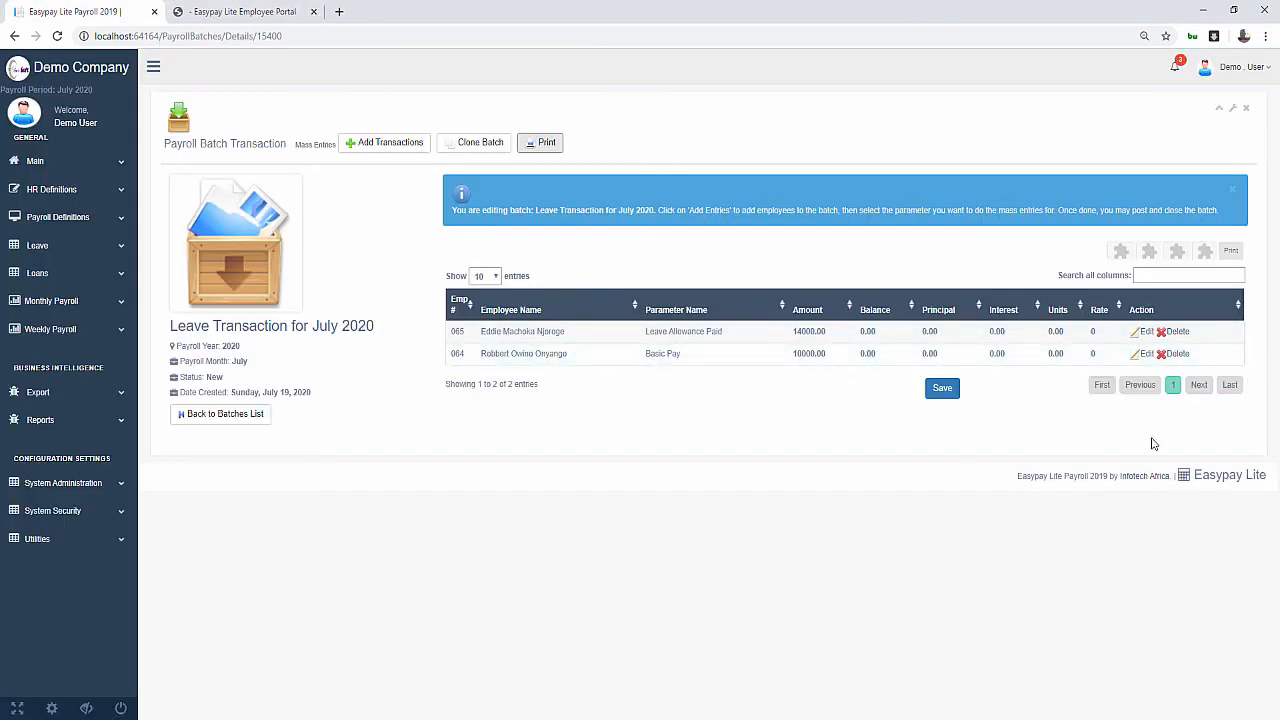
Delete employee 064's Basic Pay entry and start a new Leave Allowance Paid transaction
left_click(1177, 354)
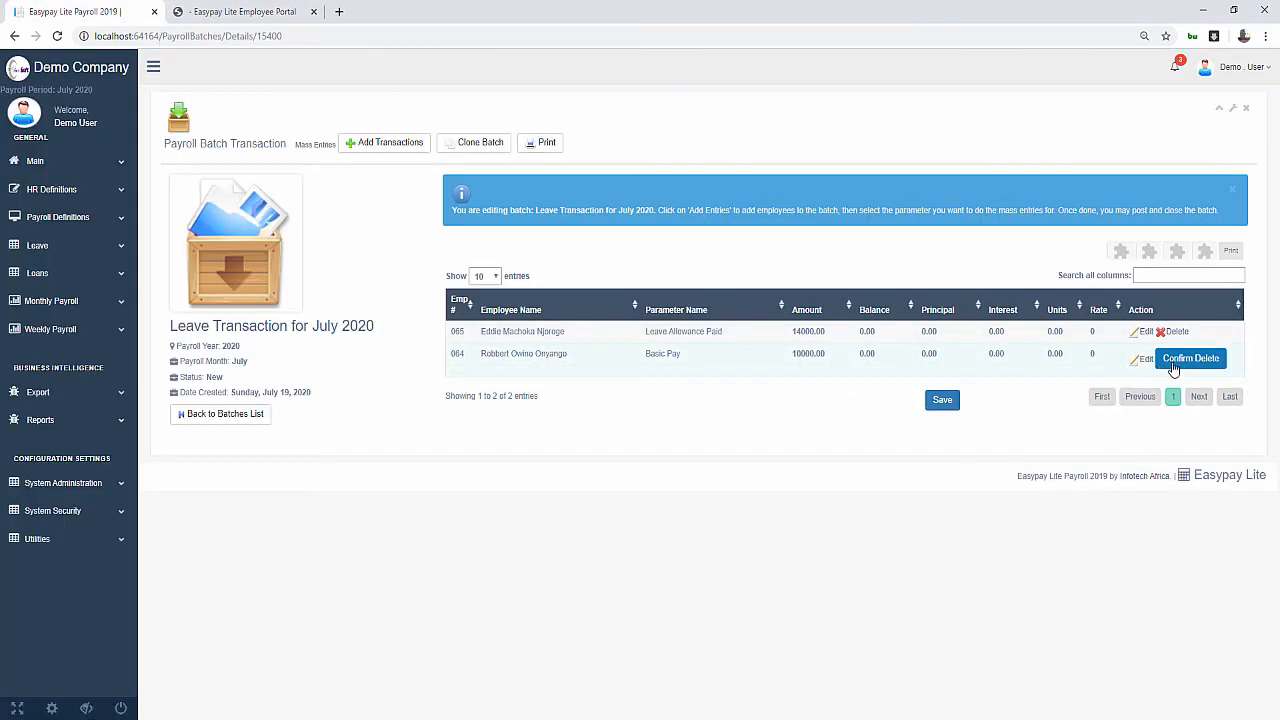
left_click(1172, 362)
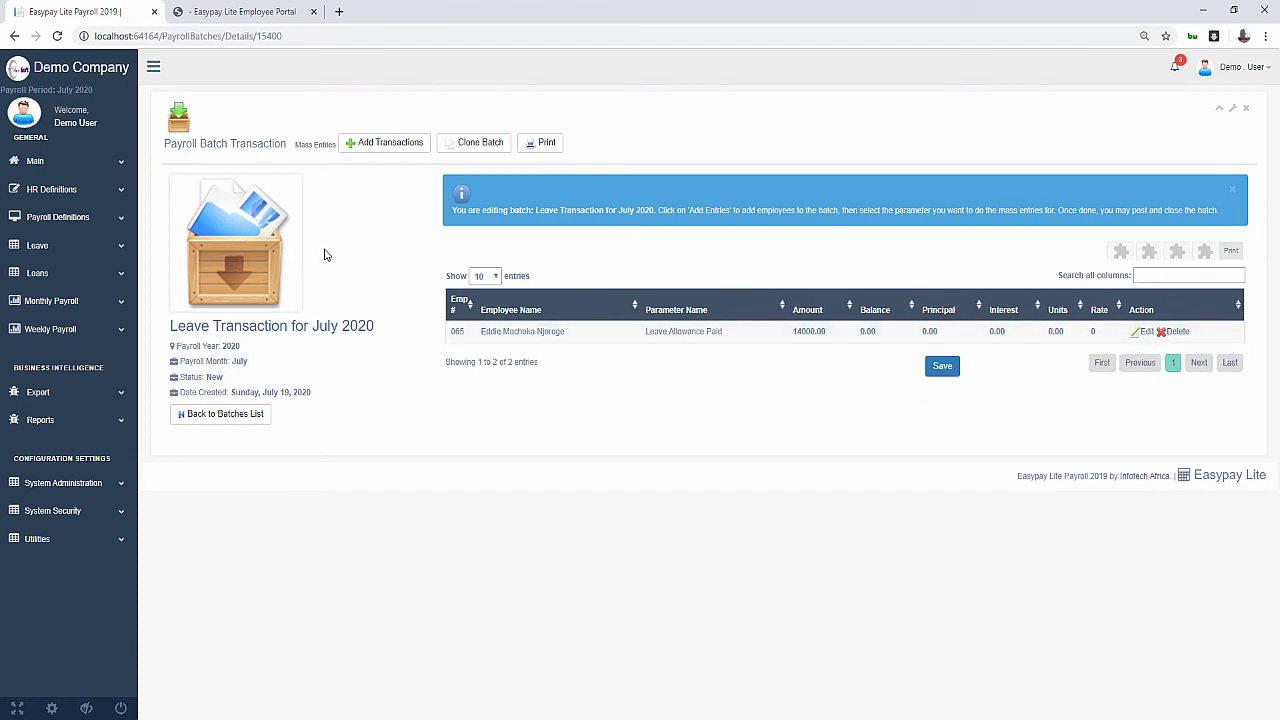
left_click(372, 146)
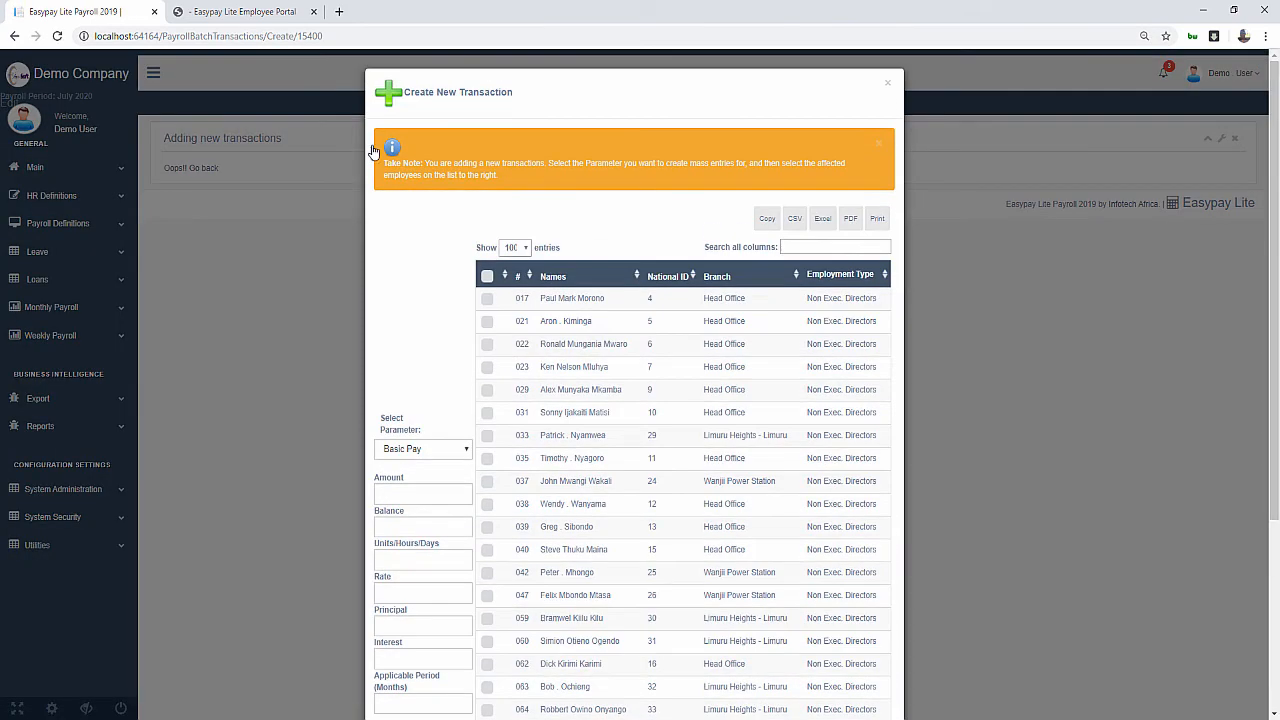
left_click(437, 452)
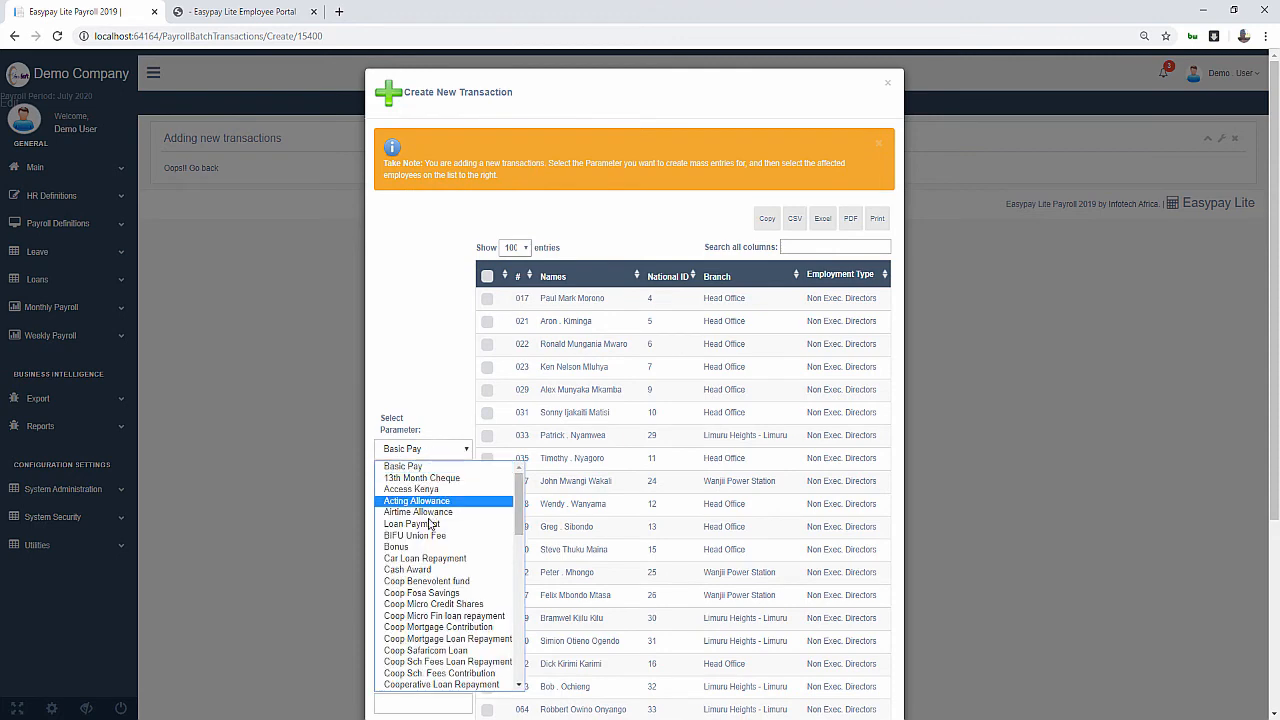
scroll(430, 524, "down", 15)
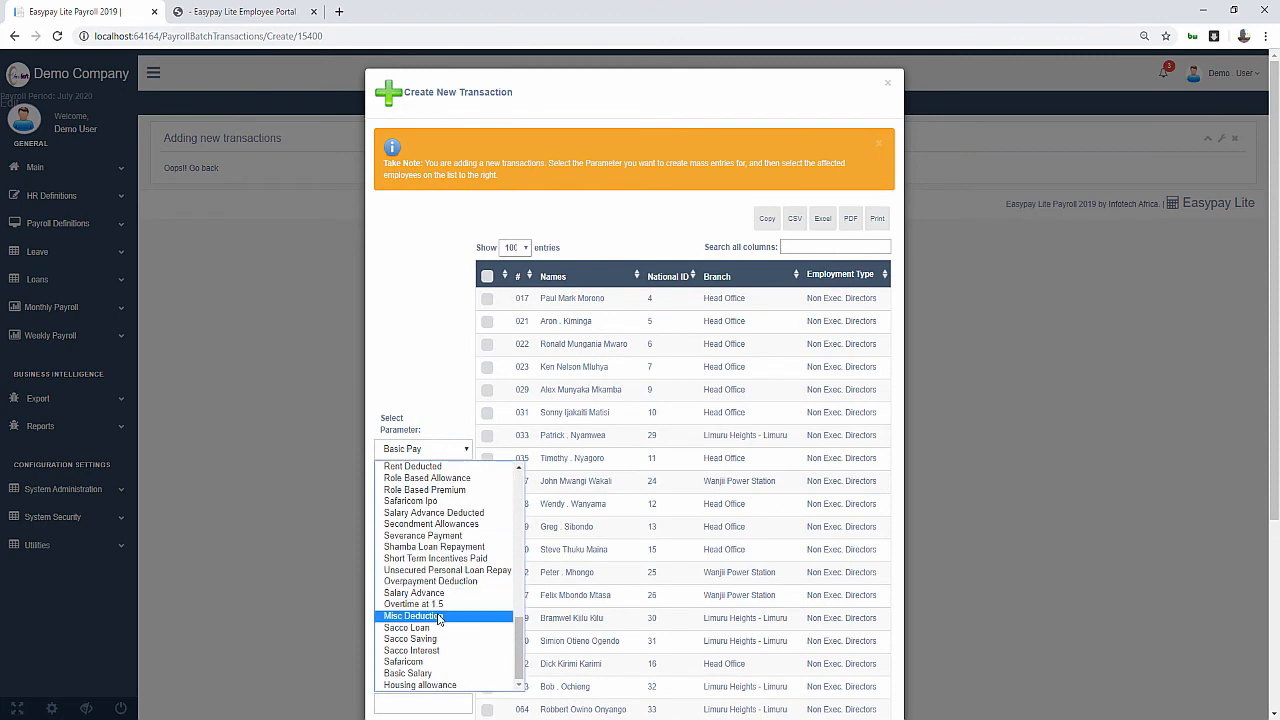
scroll(437, 625, "up", 6)
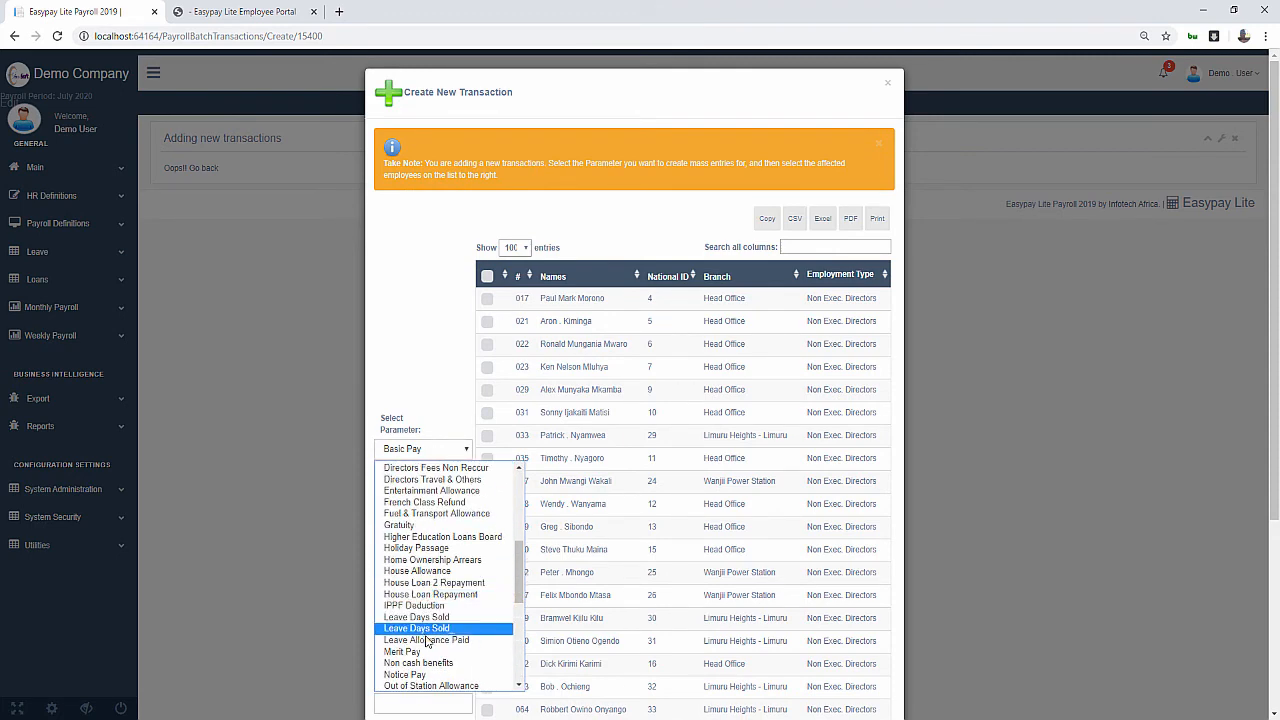
left_click(427, 640)
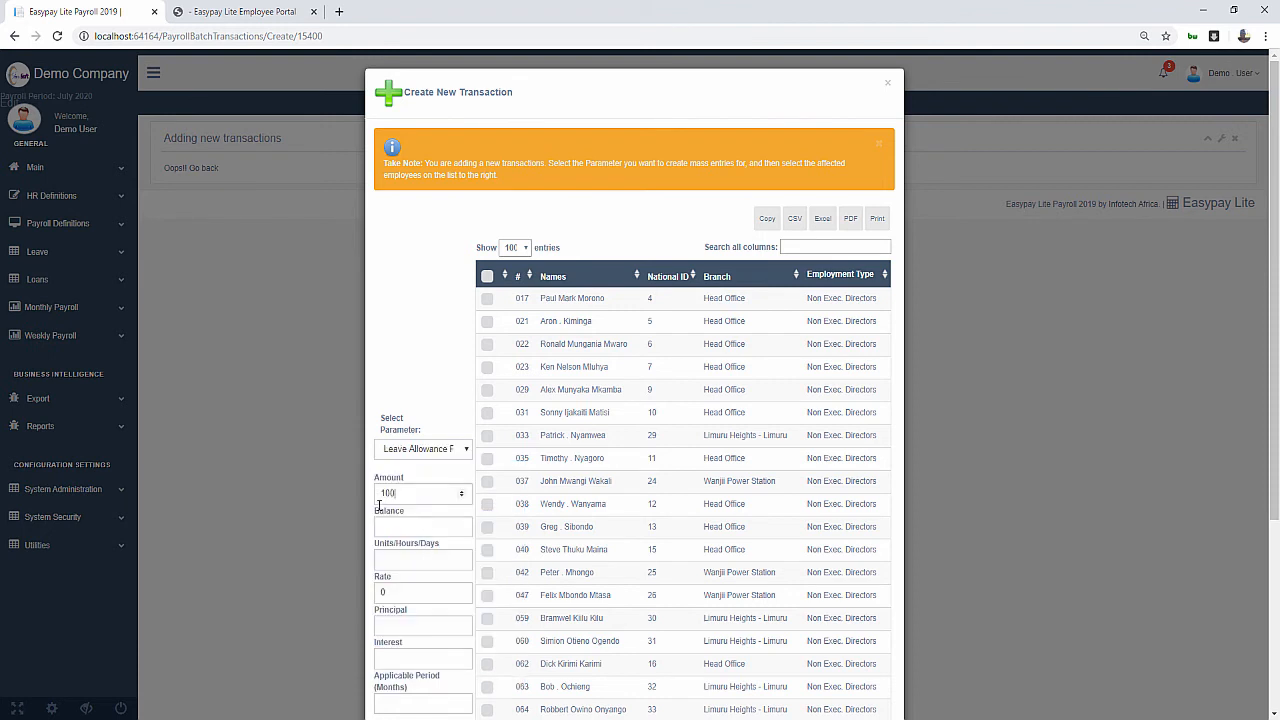
Add employee 064, found by searching 'rob', under Leave Allowance Paid, then print the batch report
left_click(813, 248)
type("rob")
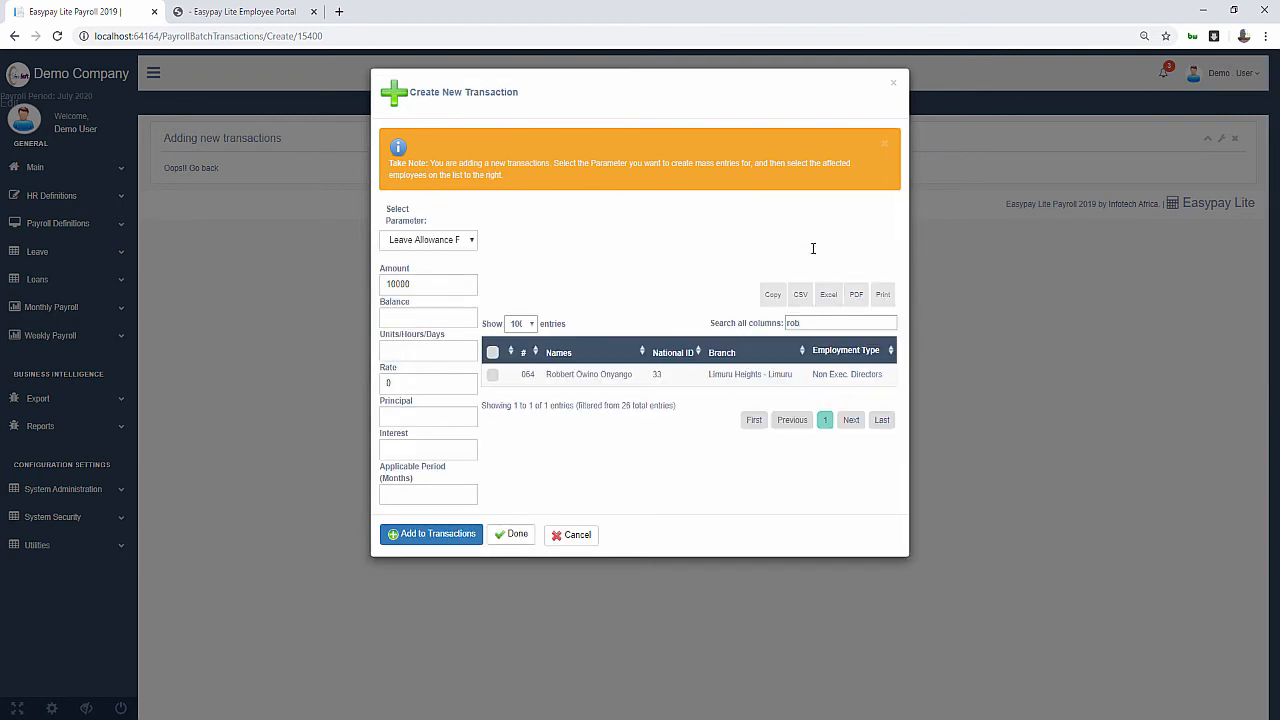
left_click(493, 377)
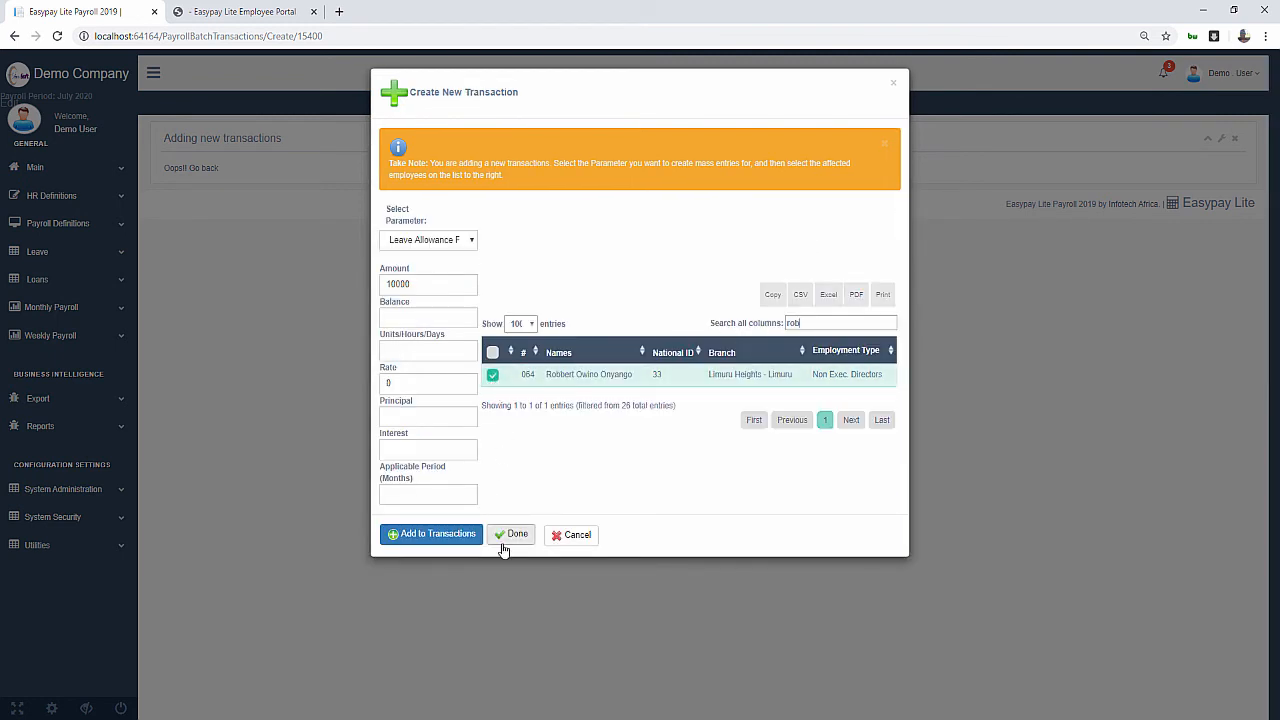
left_click(438, 534)
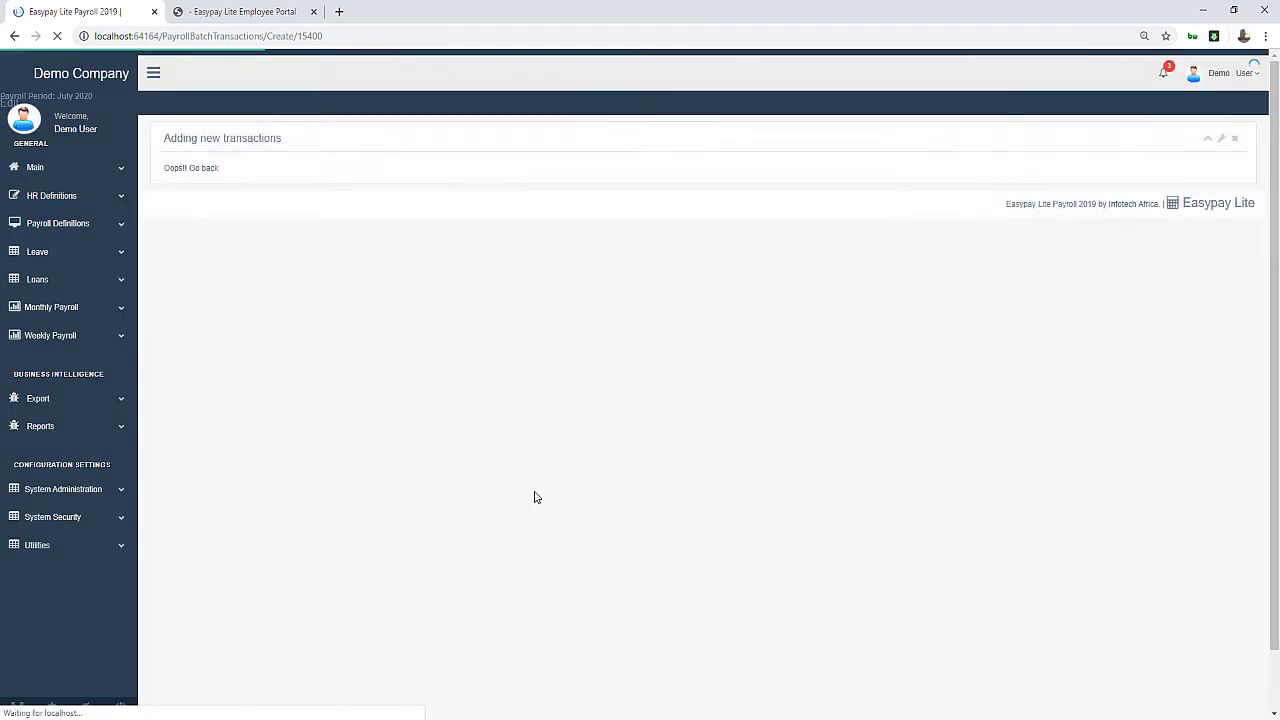
scroll(575, 593, "down", 1)
scroll(575, 593, "down", 5)
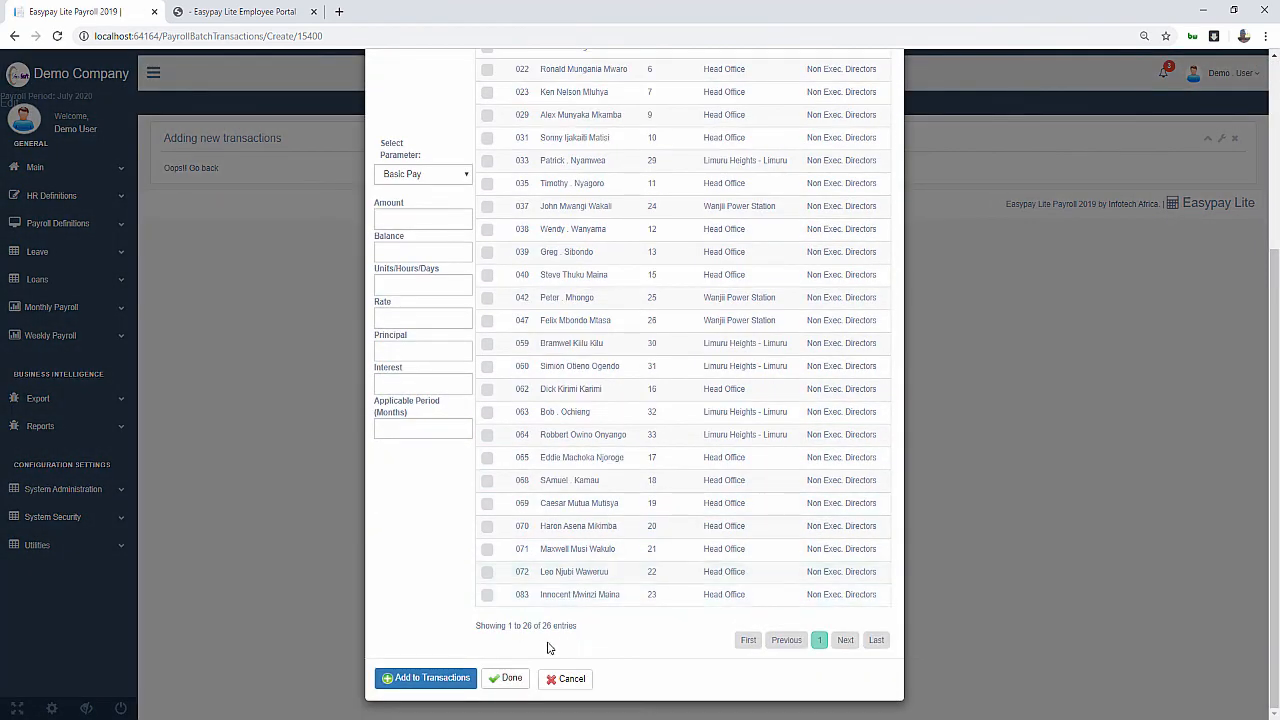
left_click(505, 674)
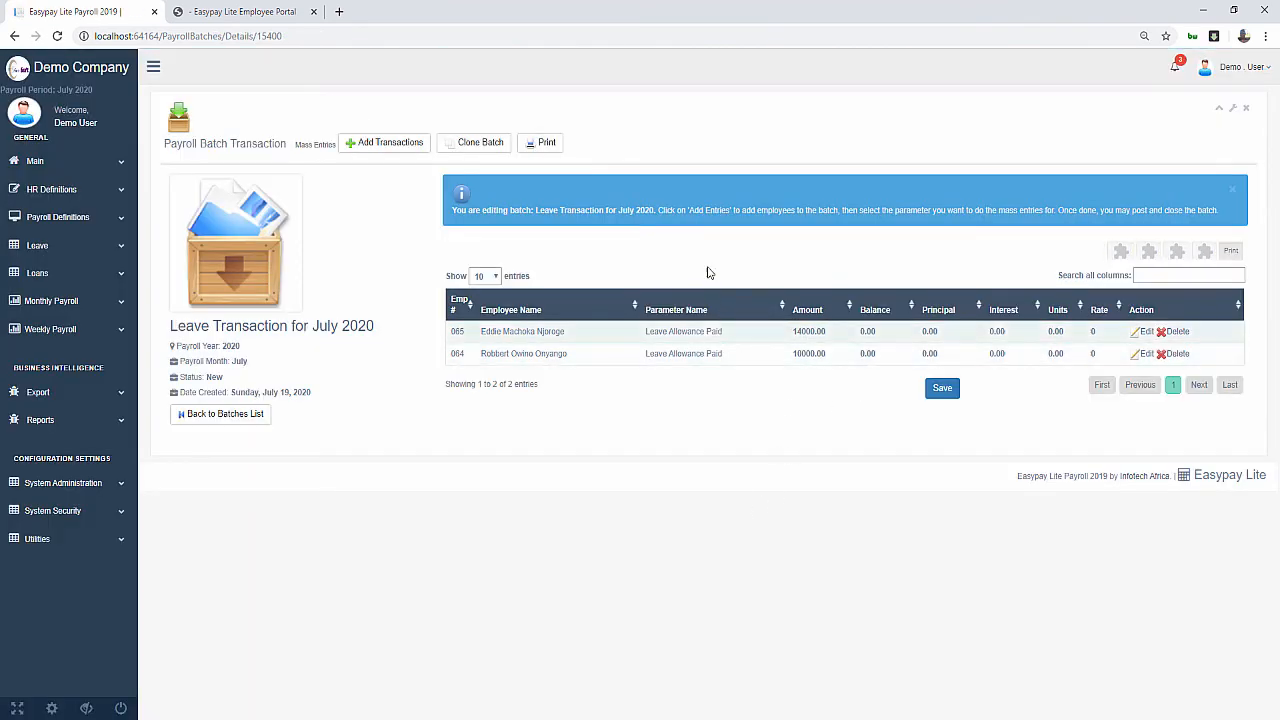
left_click(541, 143)
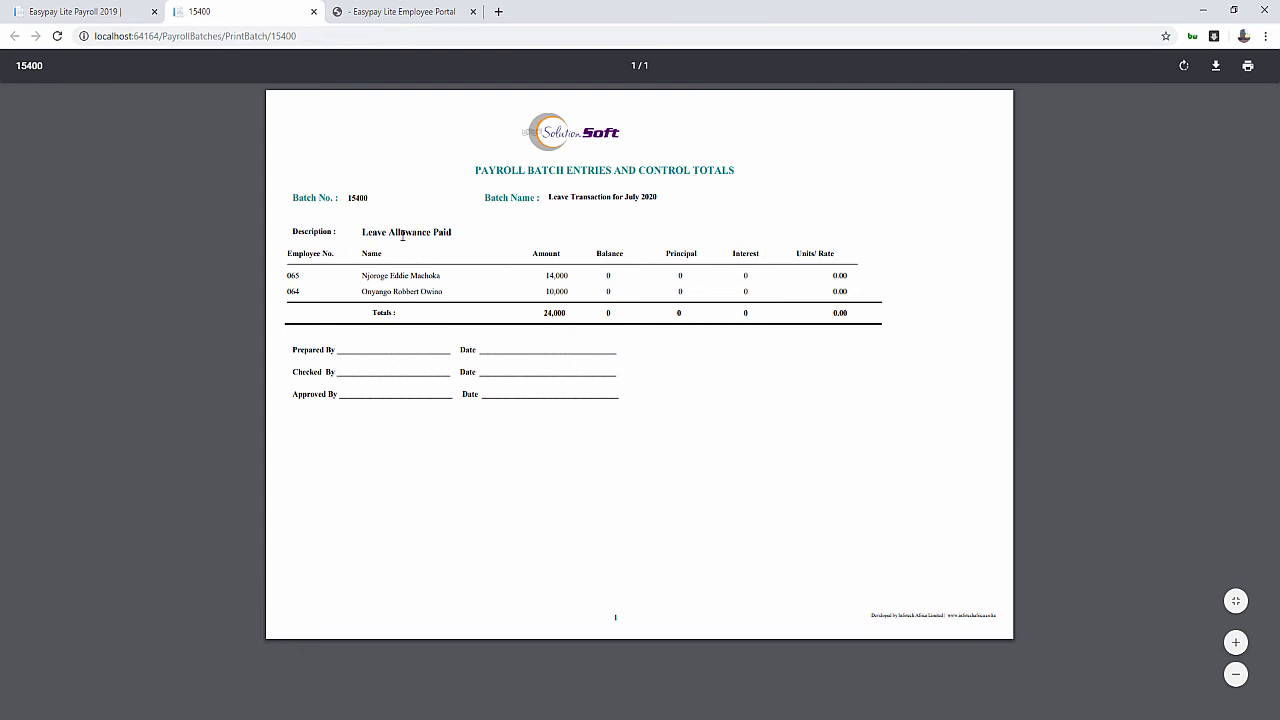
Review the batch report's name, 14,000 and 10,000 amounts, 24,000 total and signature lines
left_click_drag(550, 198, 678, 199)
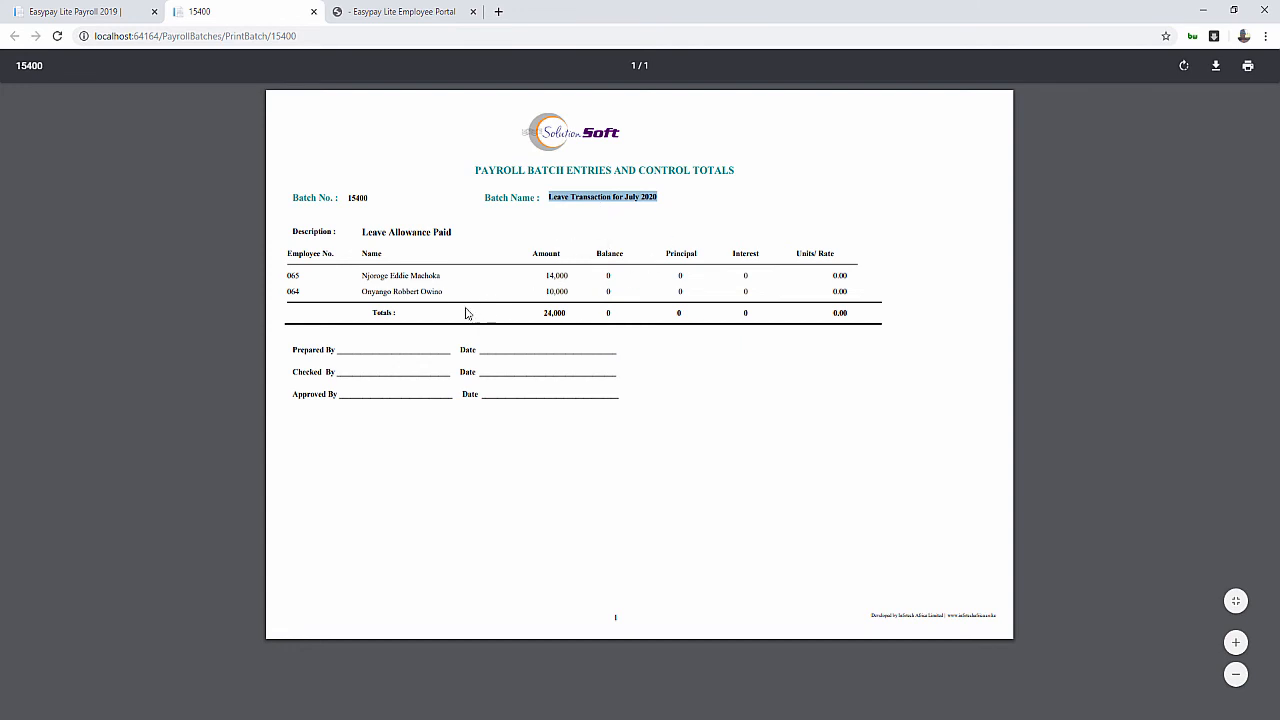
left_click_drag(544, 276, 550, 316)
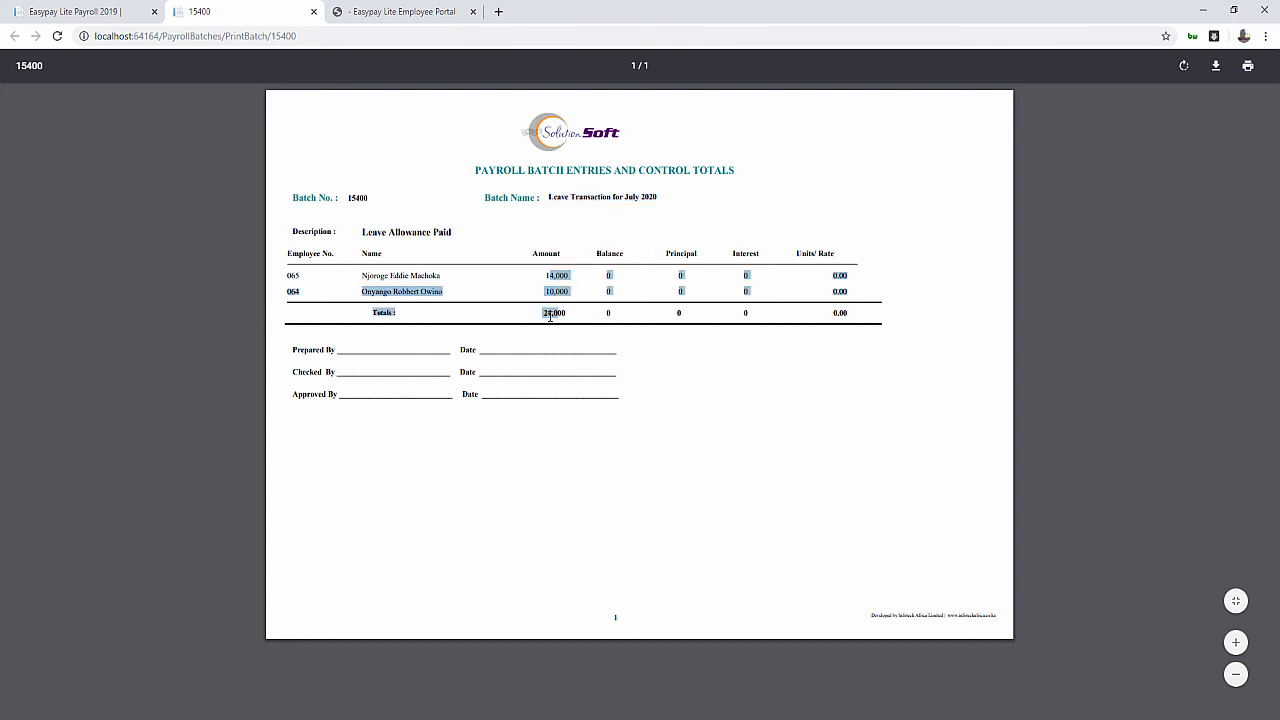
left_click(284, 278)
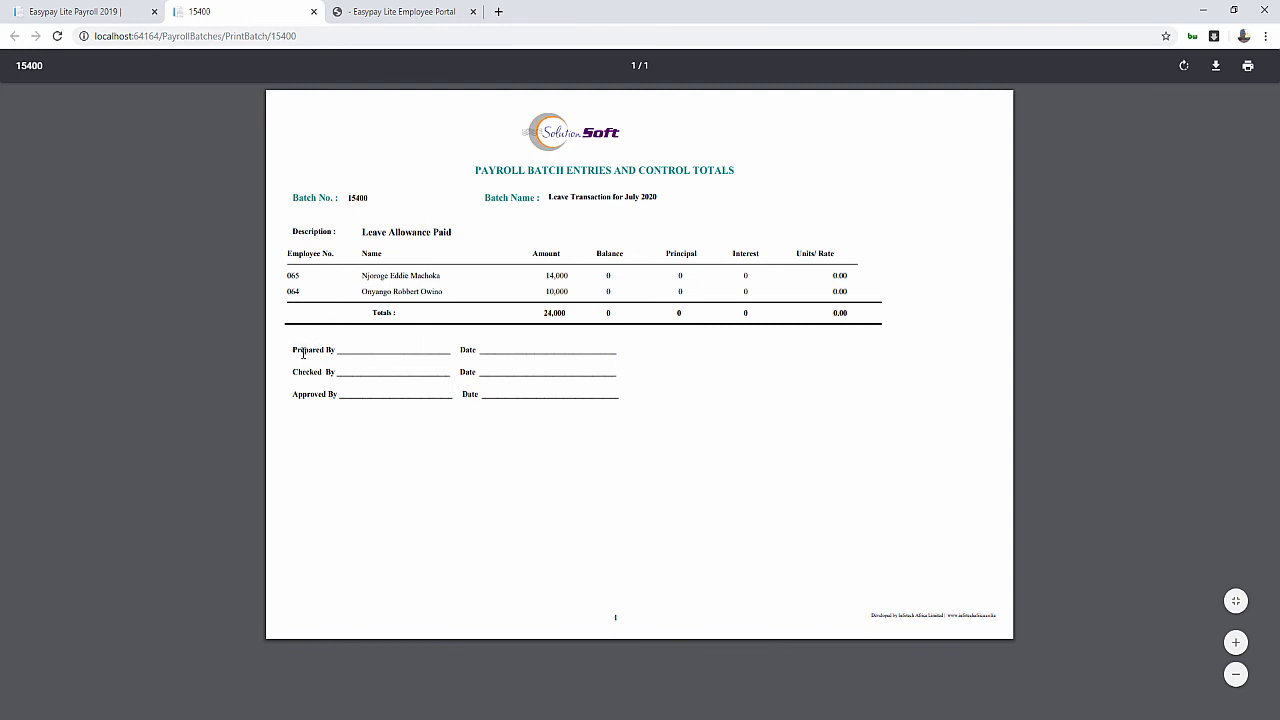
left_click_drag(298, 351, 674, 346)
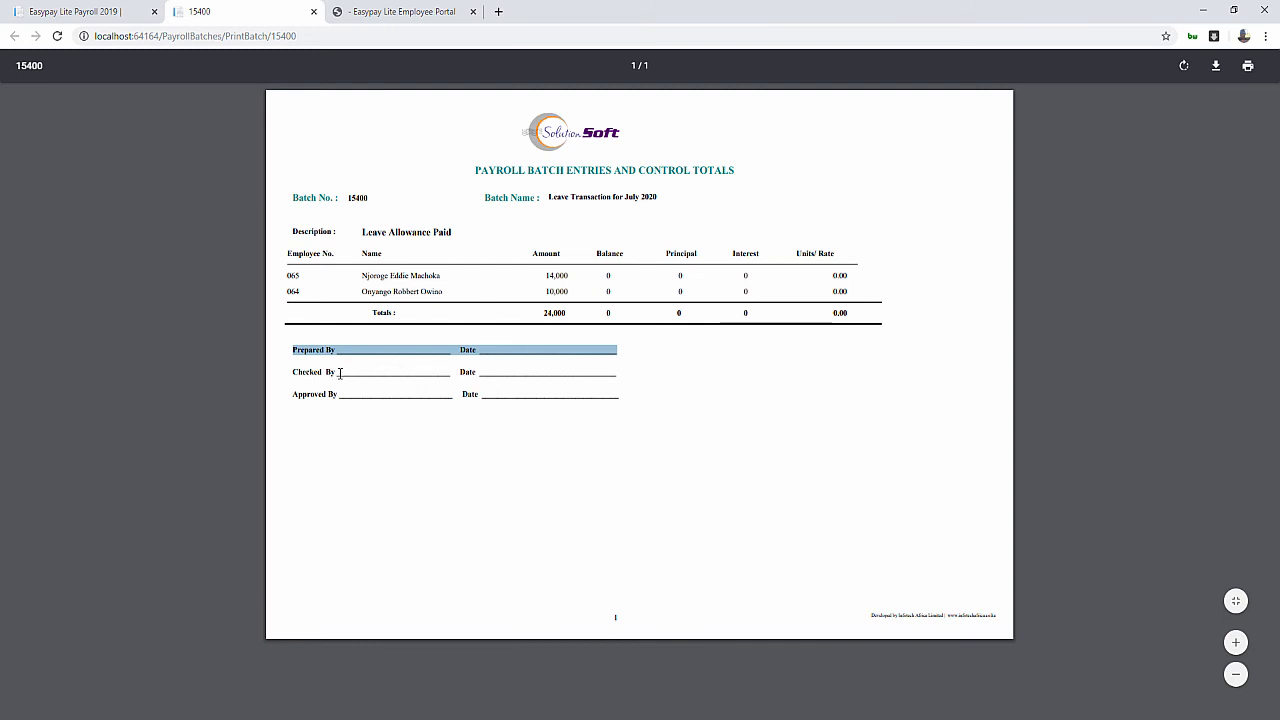
left_click_drag(333, 373, 622, 374)
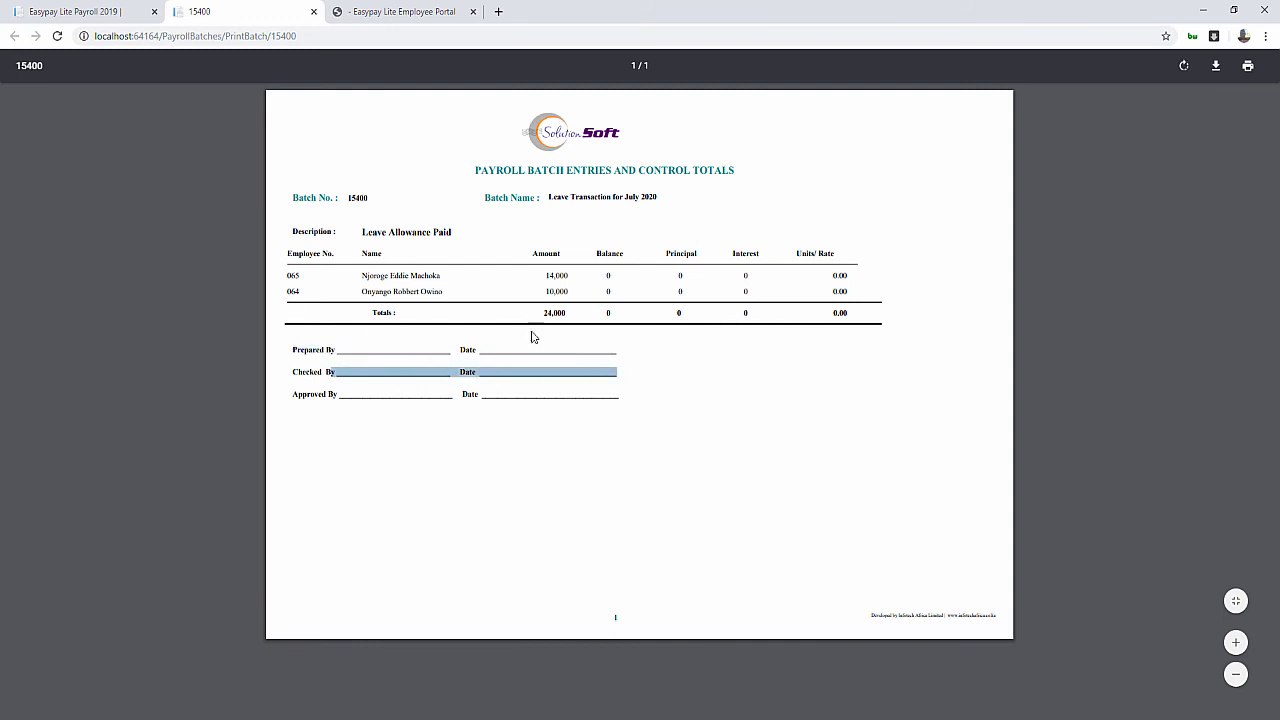
left_click(664, 395)
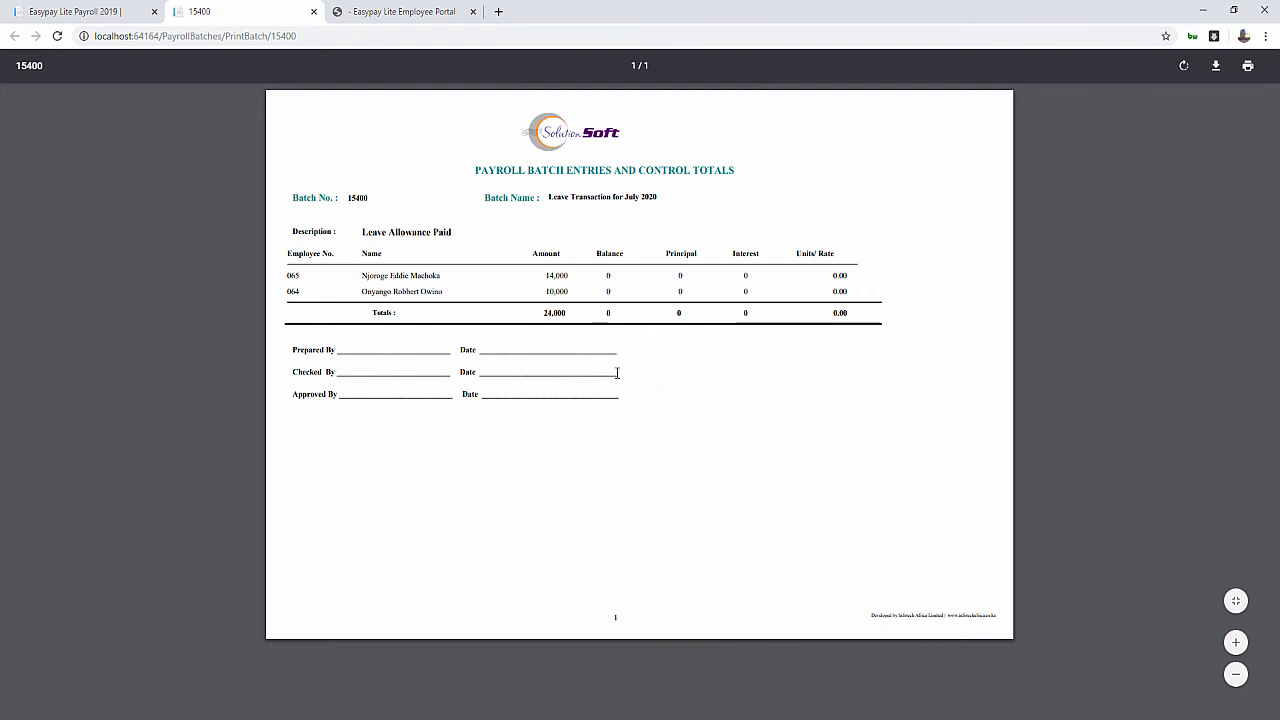
left_click_drag(606, 374, 344, 377)
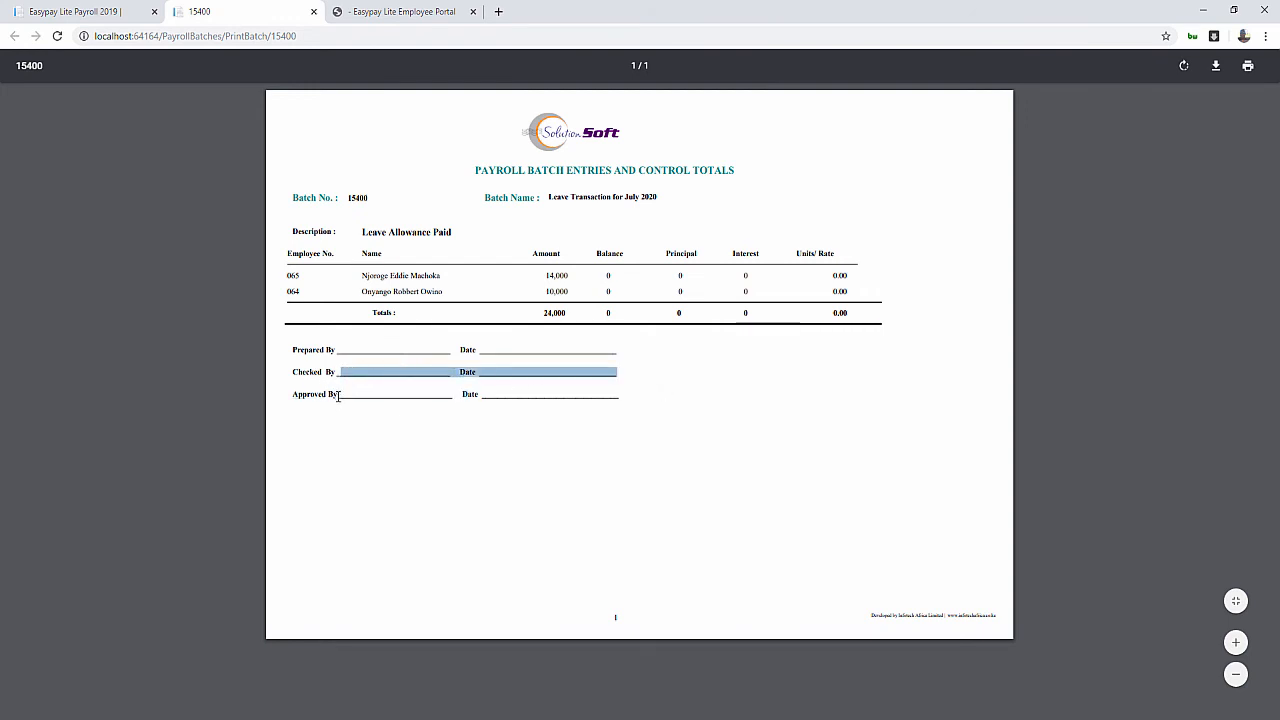
left_click_drag(337, 396, 462, 394)
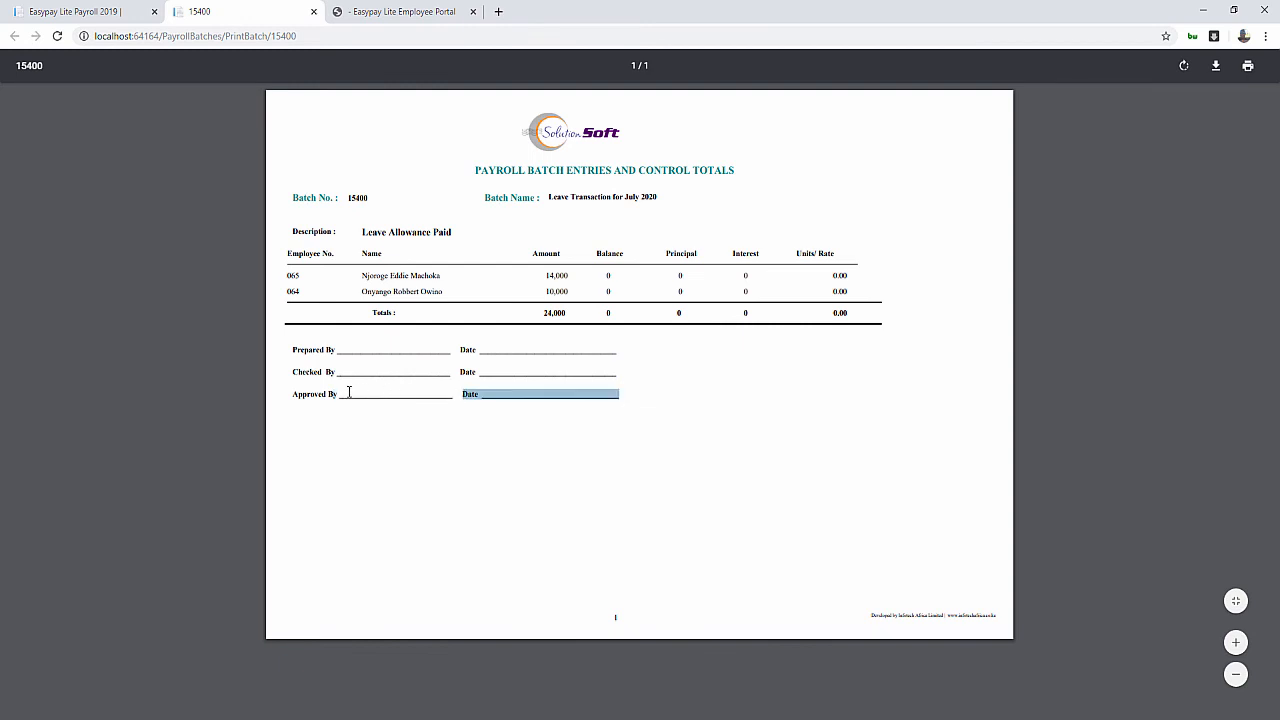
left_click_drag(340, 400, 645, 407)
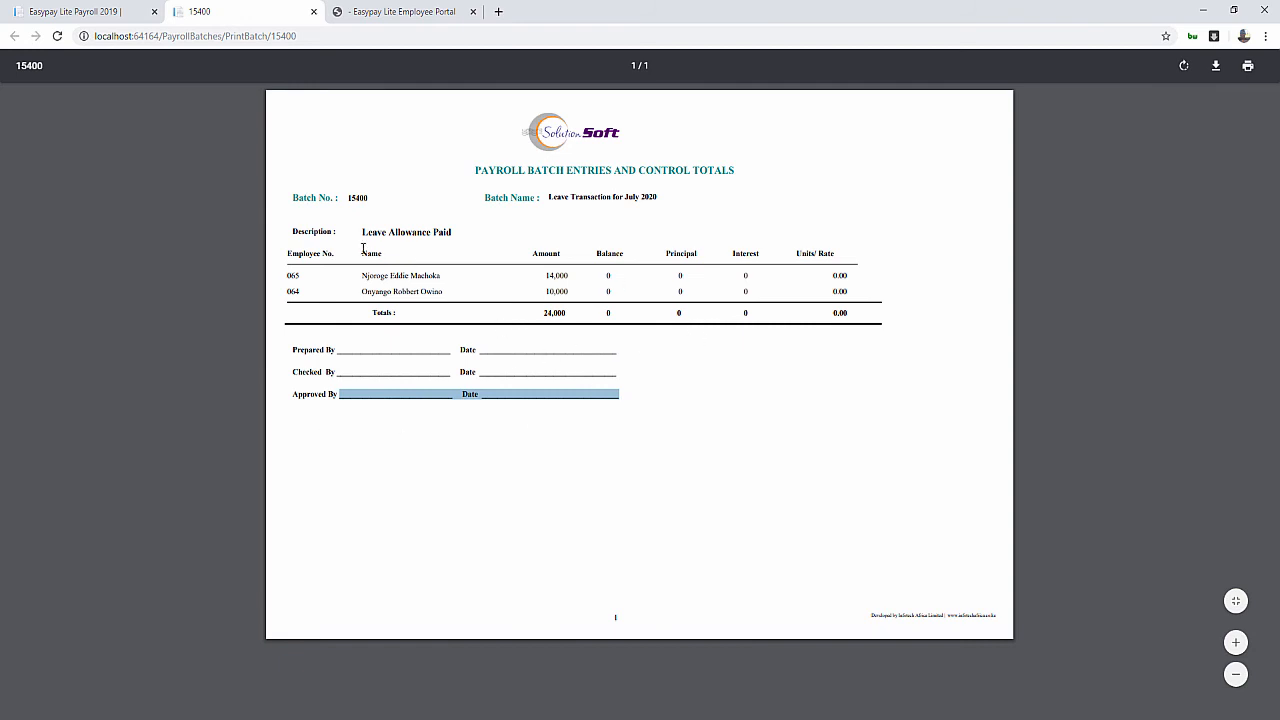
left_click(99, 13)
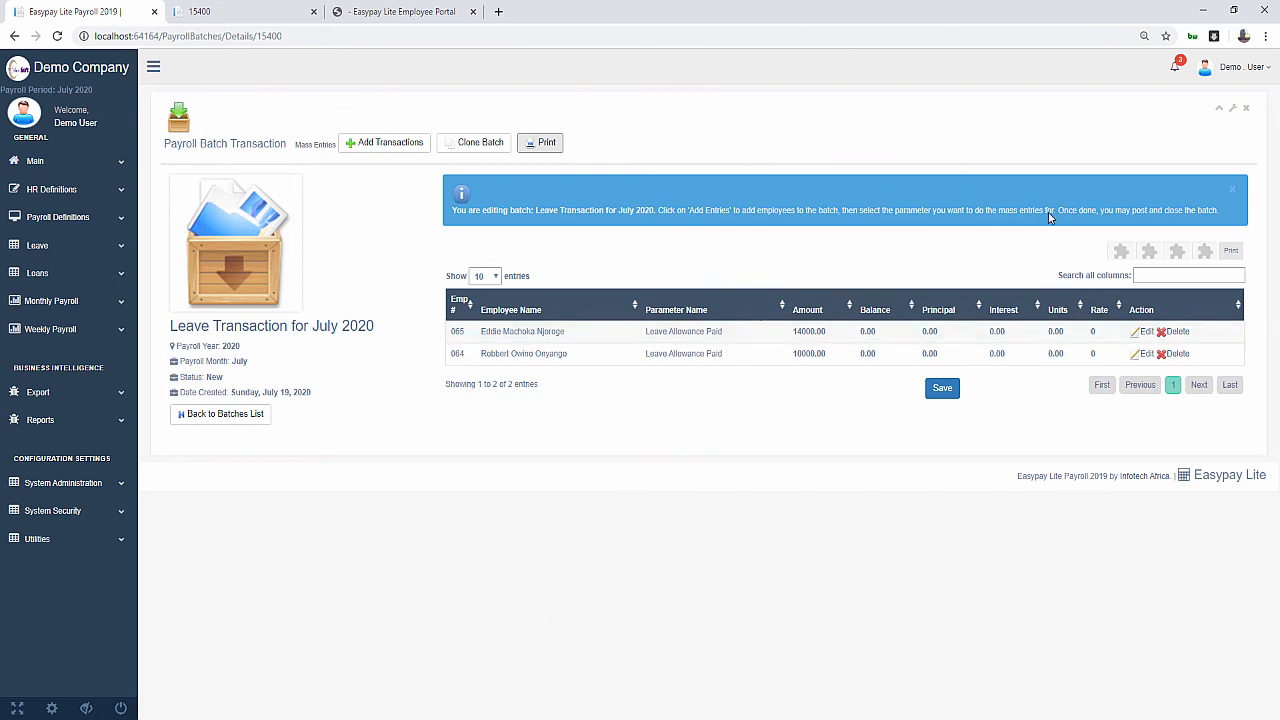
Log out the demo user, sign in as Administrator with the saved login, and open Payroll Batches
left_click(1238, 67)
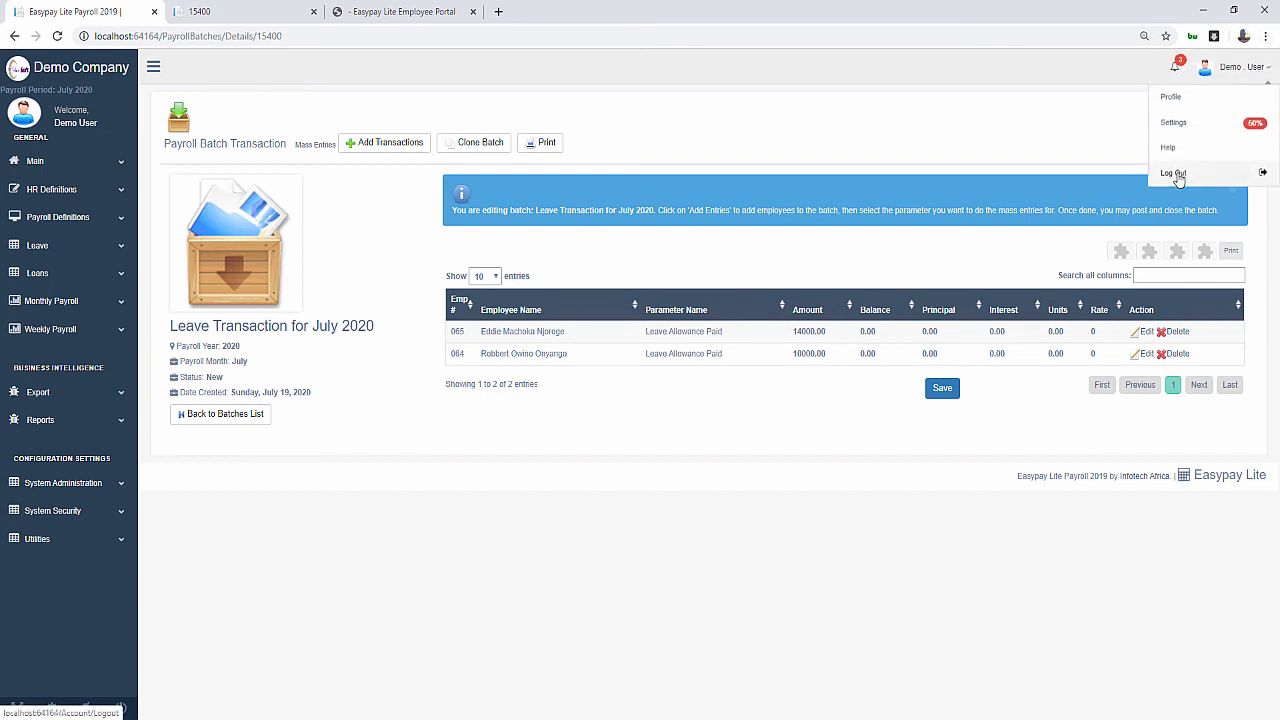
left_click(1166, 170)
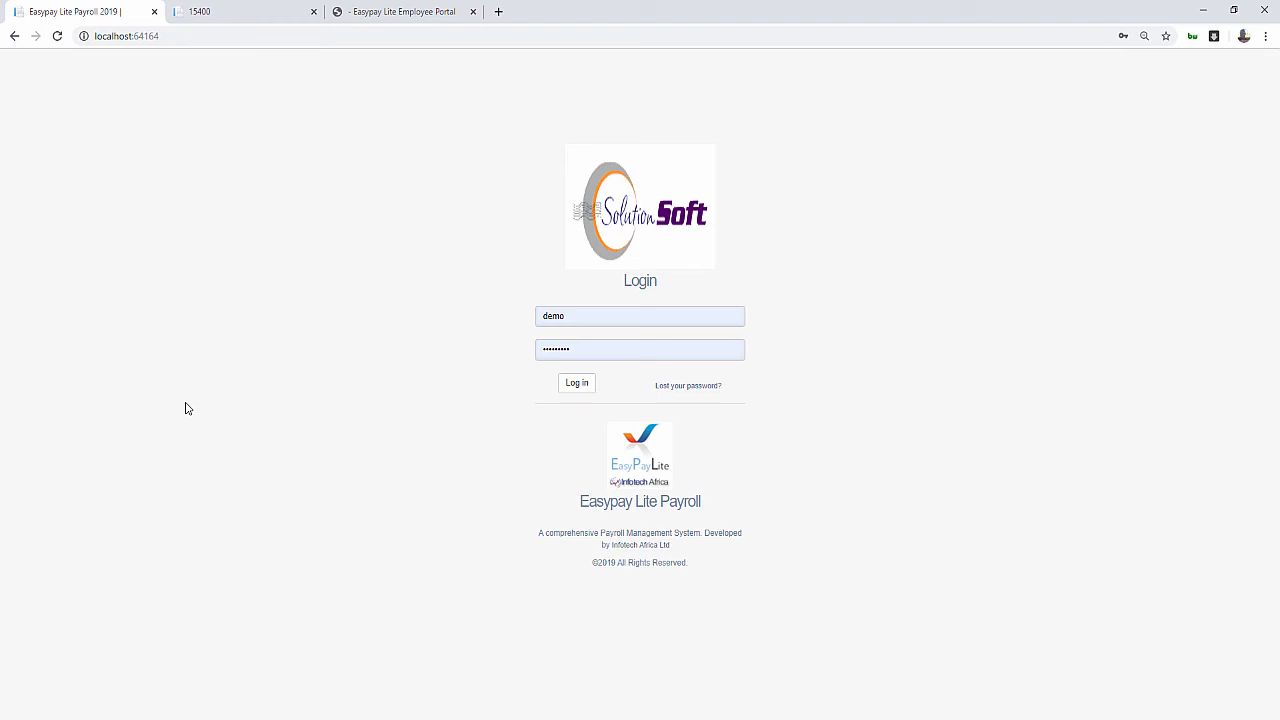
left_click(596, 317)
left_click(586, 393)
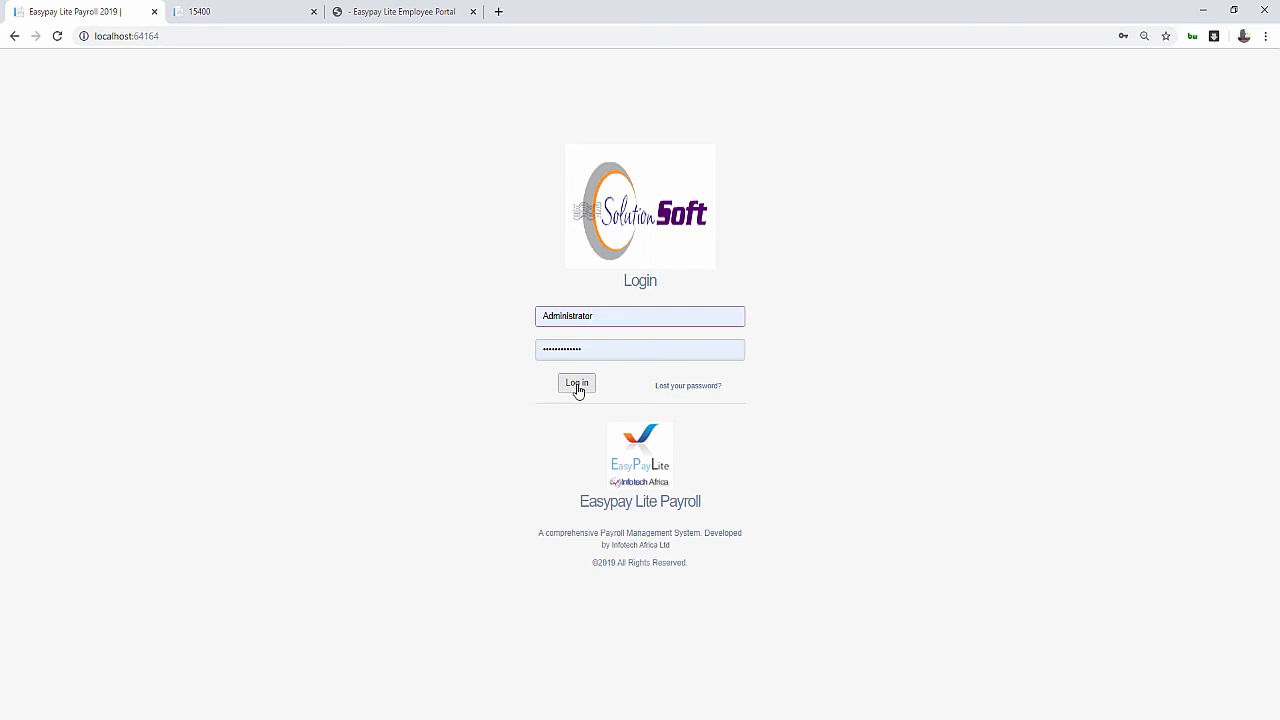
left_click(579, 389)
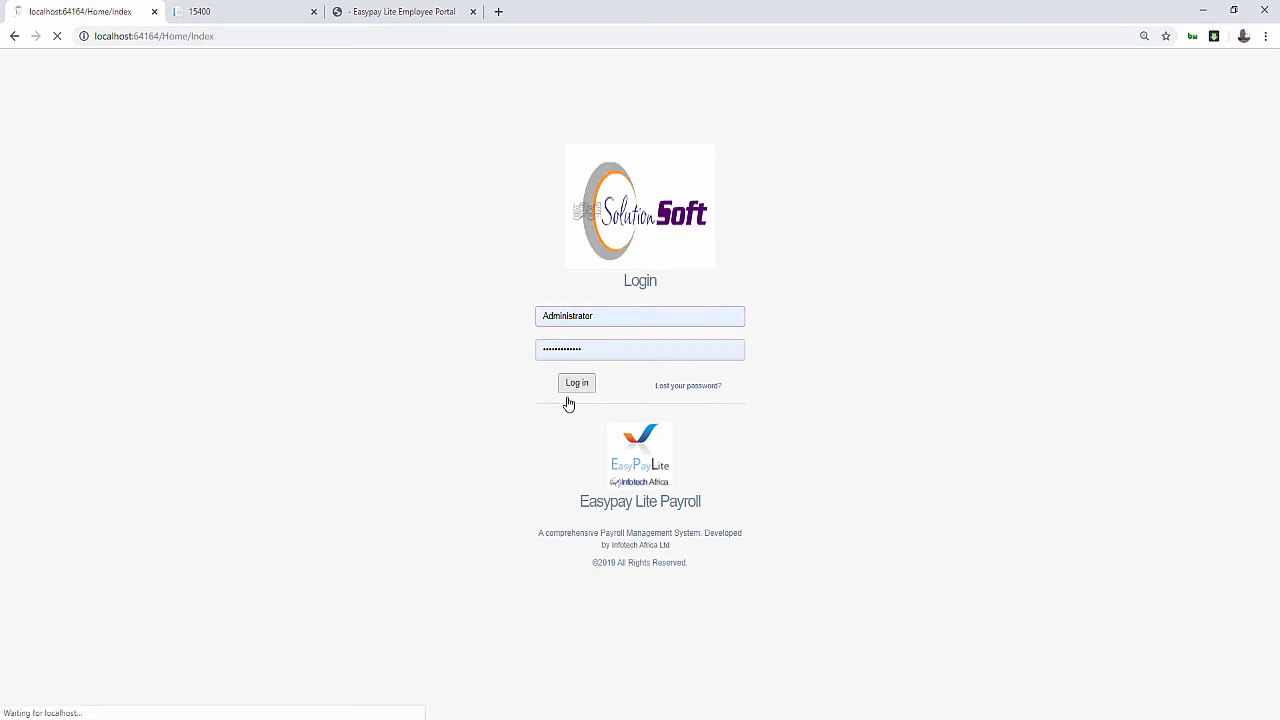
scroll(513, 400, "down", 1)
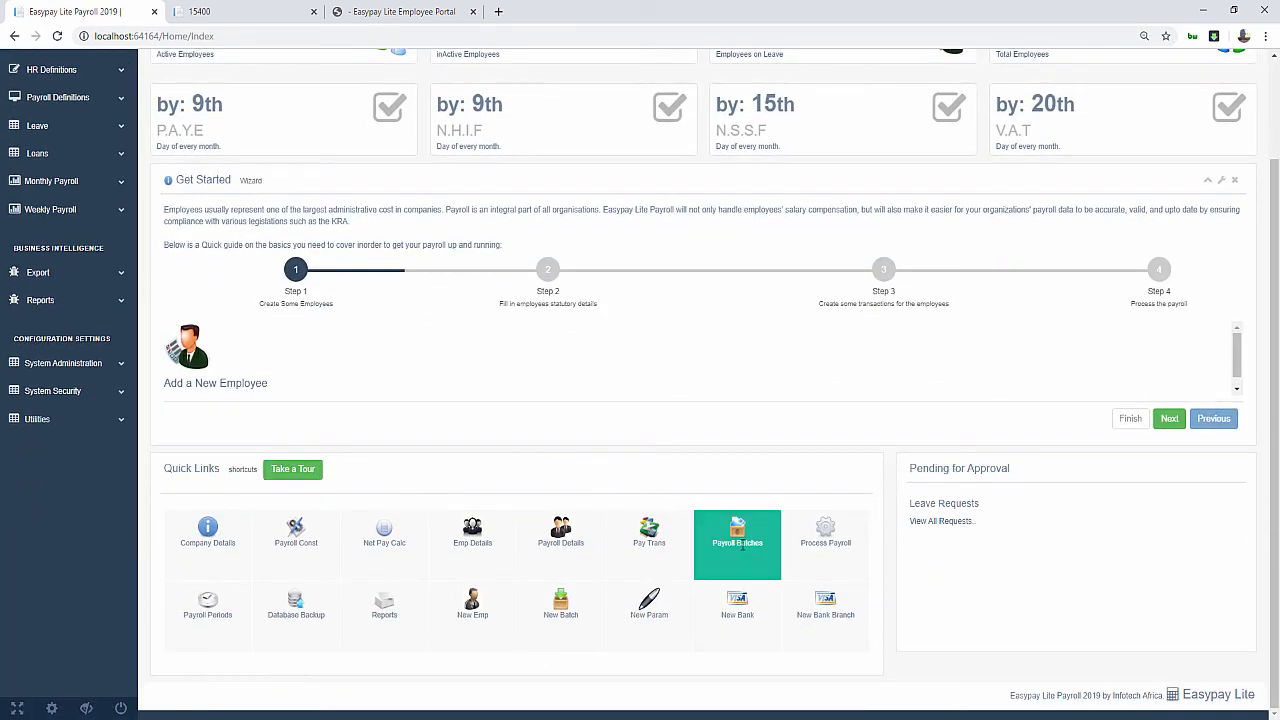
left_click(725, 532)
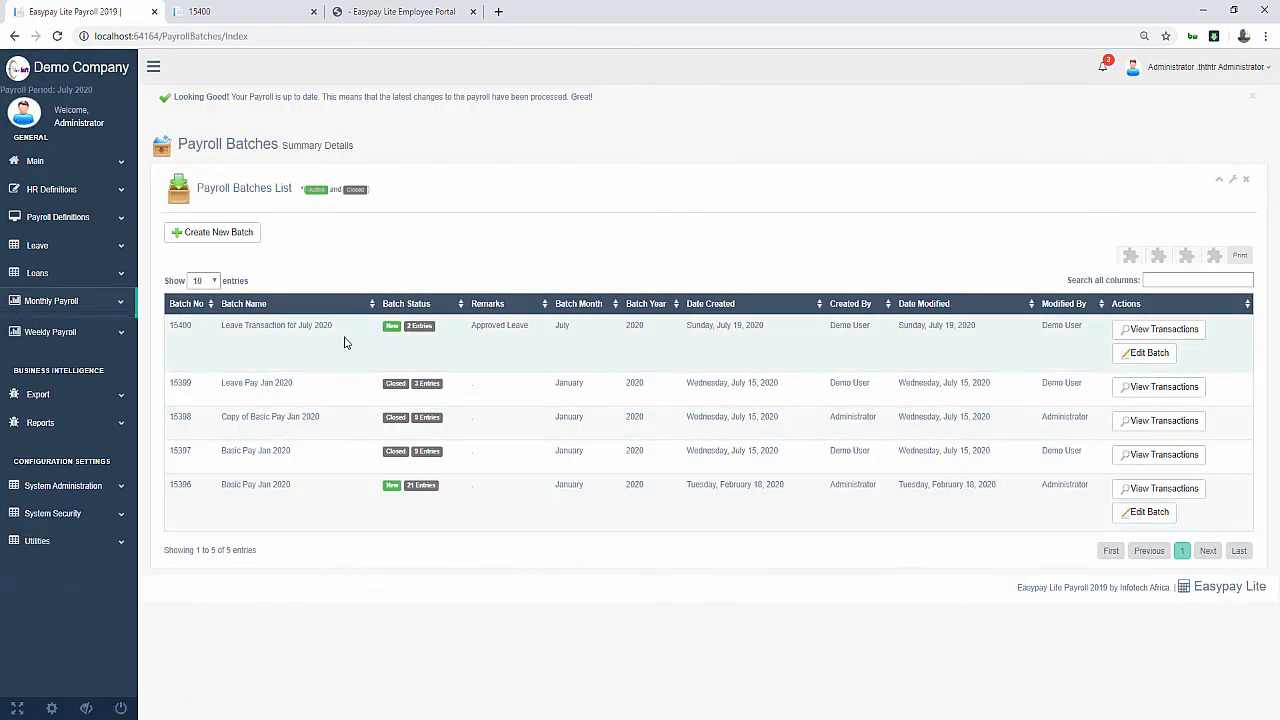
Check who created batch 15400 and view its transactions
triple_click(877, 336)
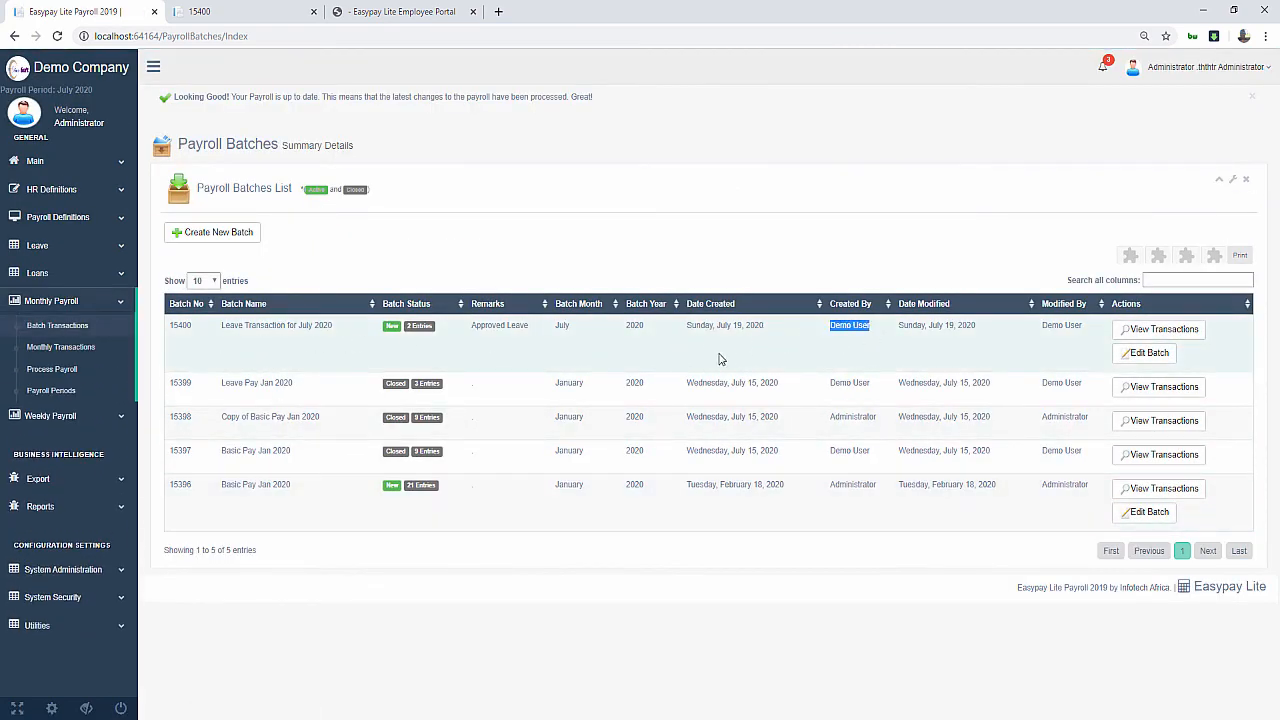
left_click(1178, 333)
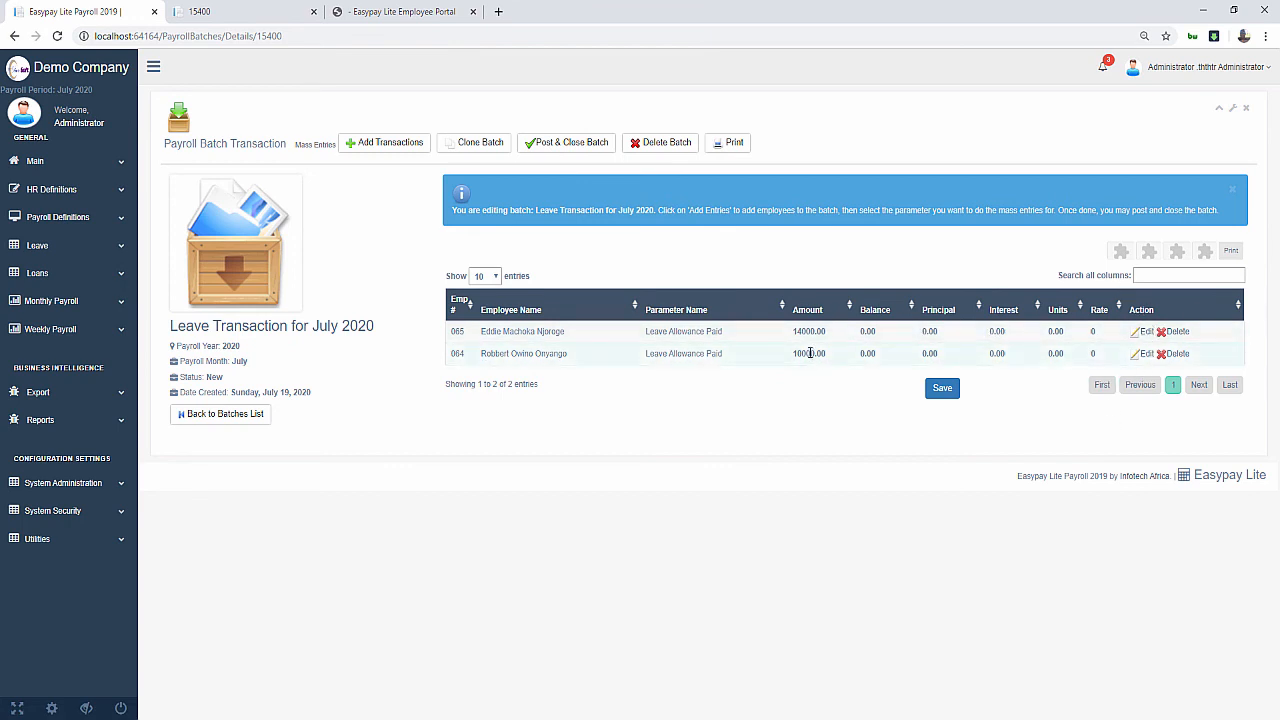
Post and close batch 15400, confirming it, then check the dashboard's payroll status notice
left_click(545, 143)
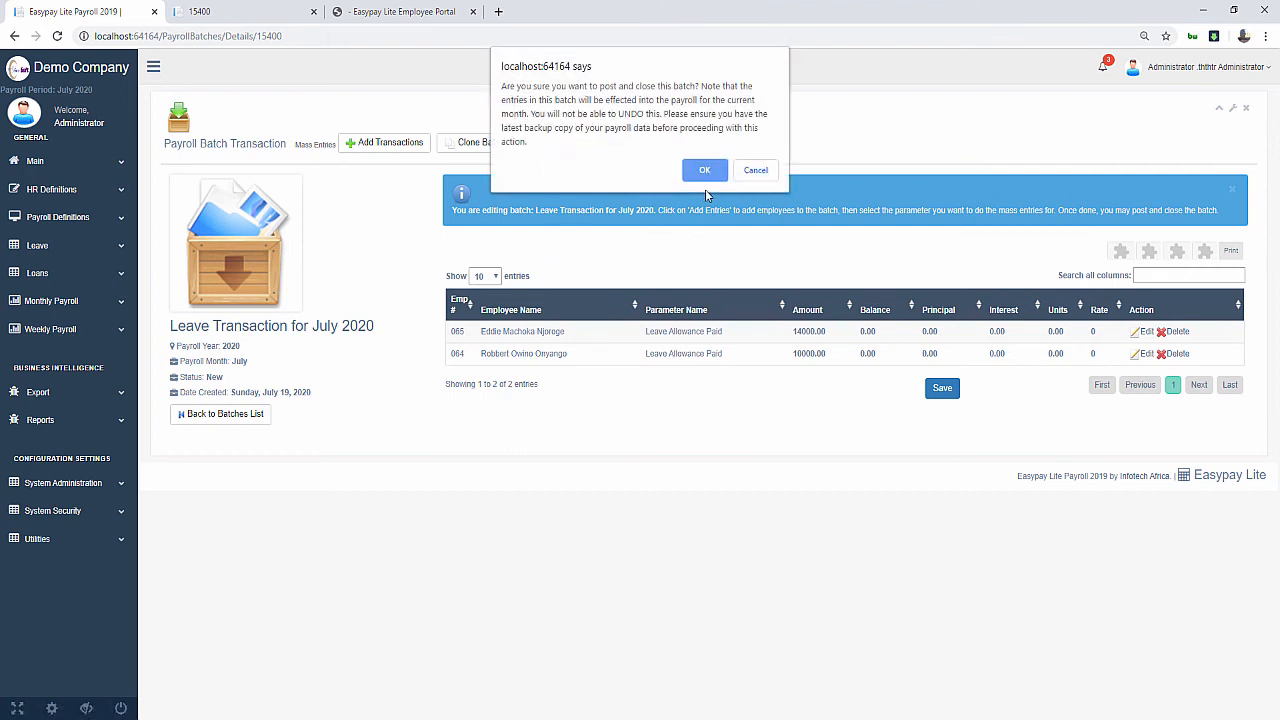
left_click(713, 175)
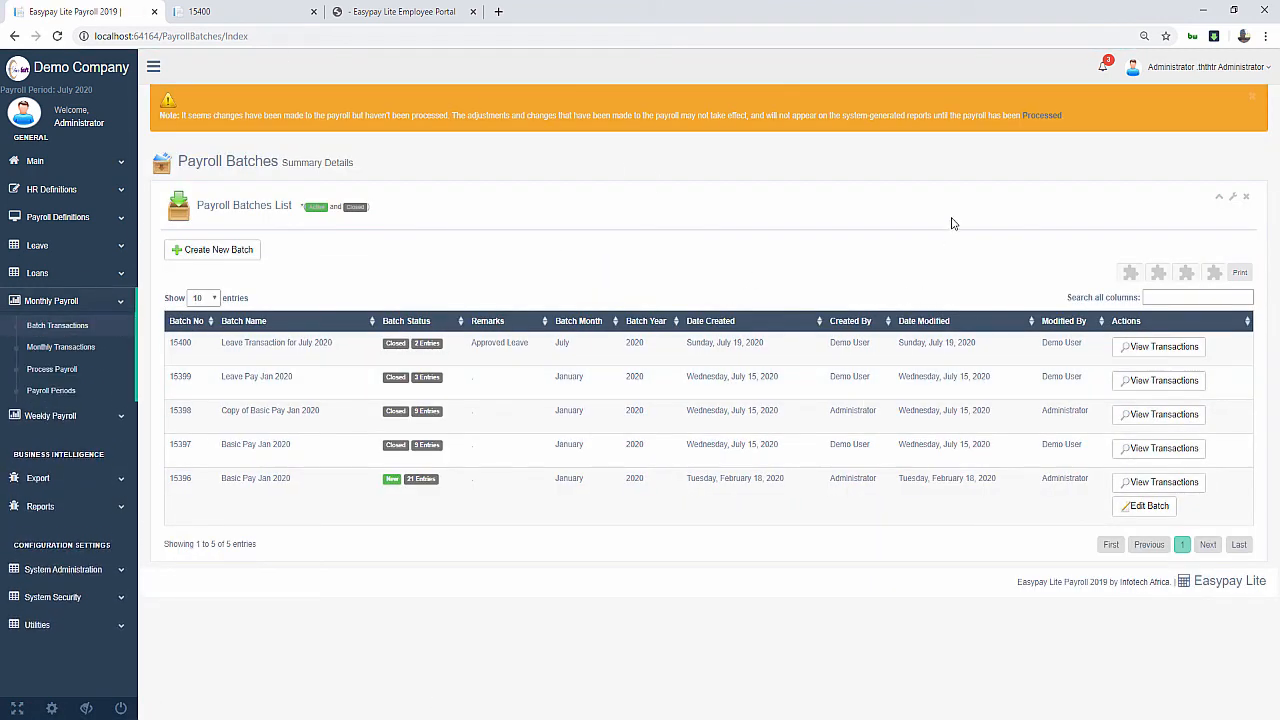
left_click_drag(325, 115, 1005, 173)
left_click(443, 133)
left_click(371, 110)
left_click(1010, 155)
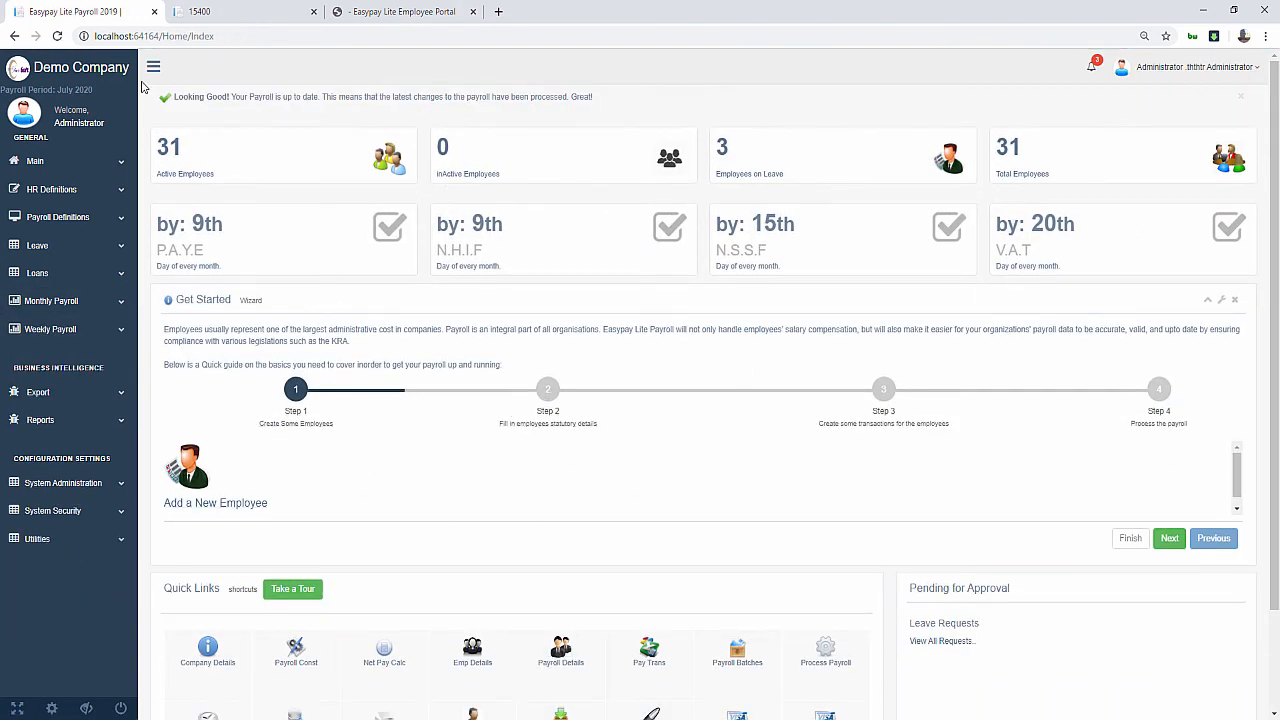
Search 'ob' to print employee 064's July 2020 payslip, then go to the Employee Portal
scroll(432, 330, "down", 2)
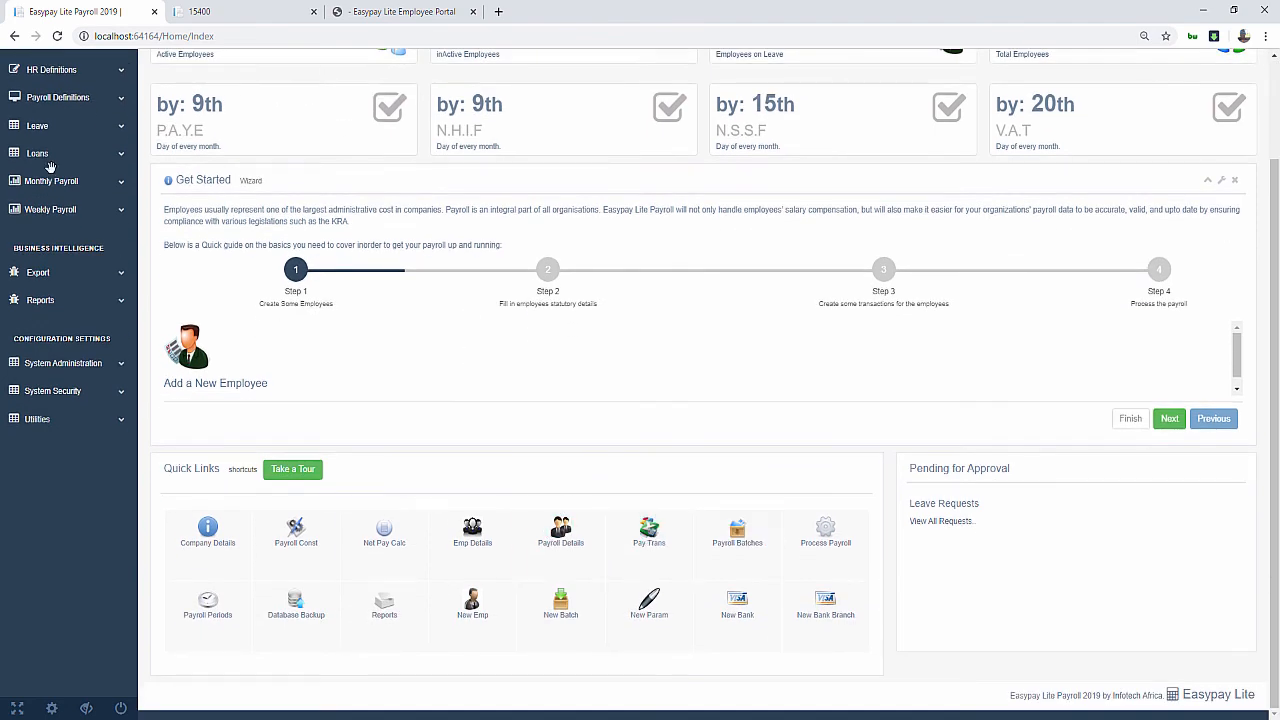
scroll(180, 280, "up", 2)
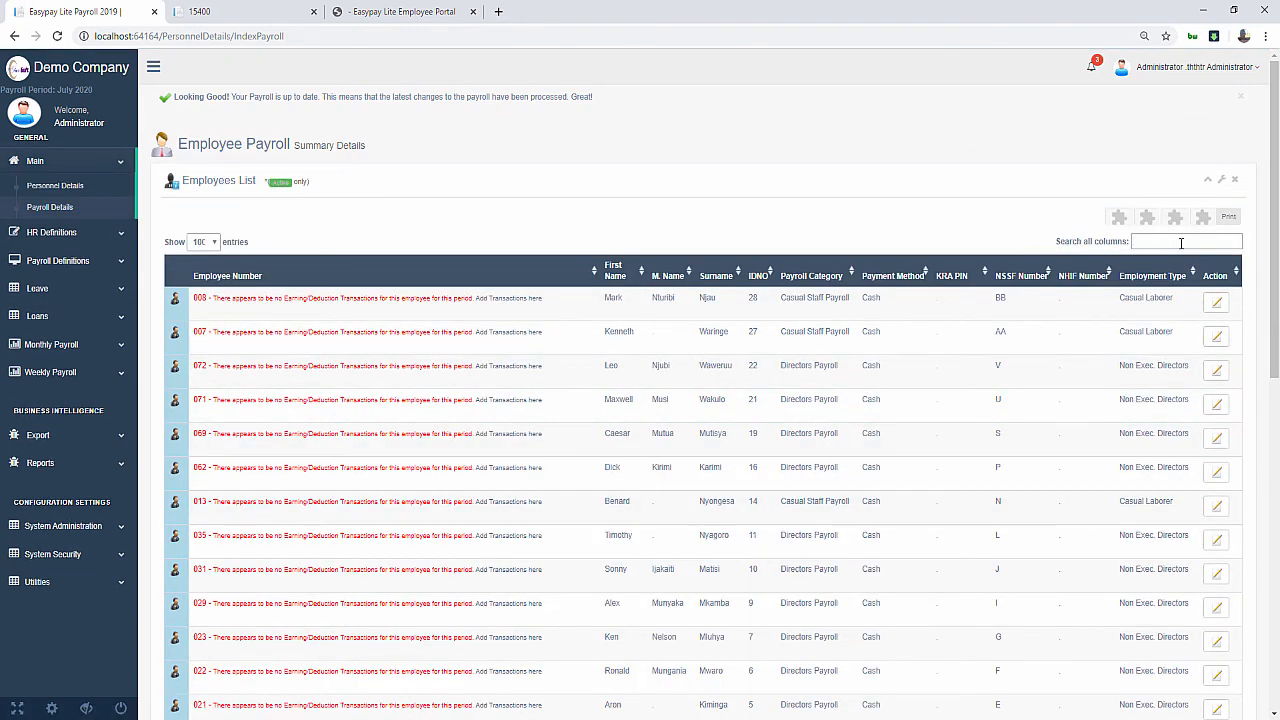
type("ob")
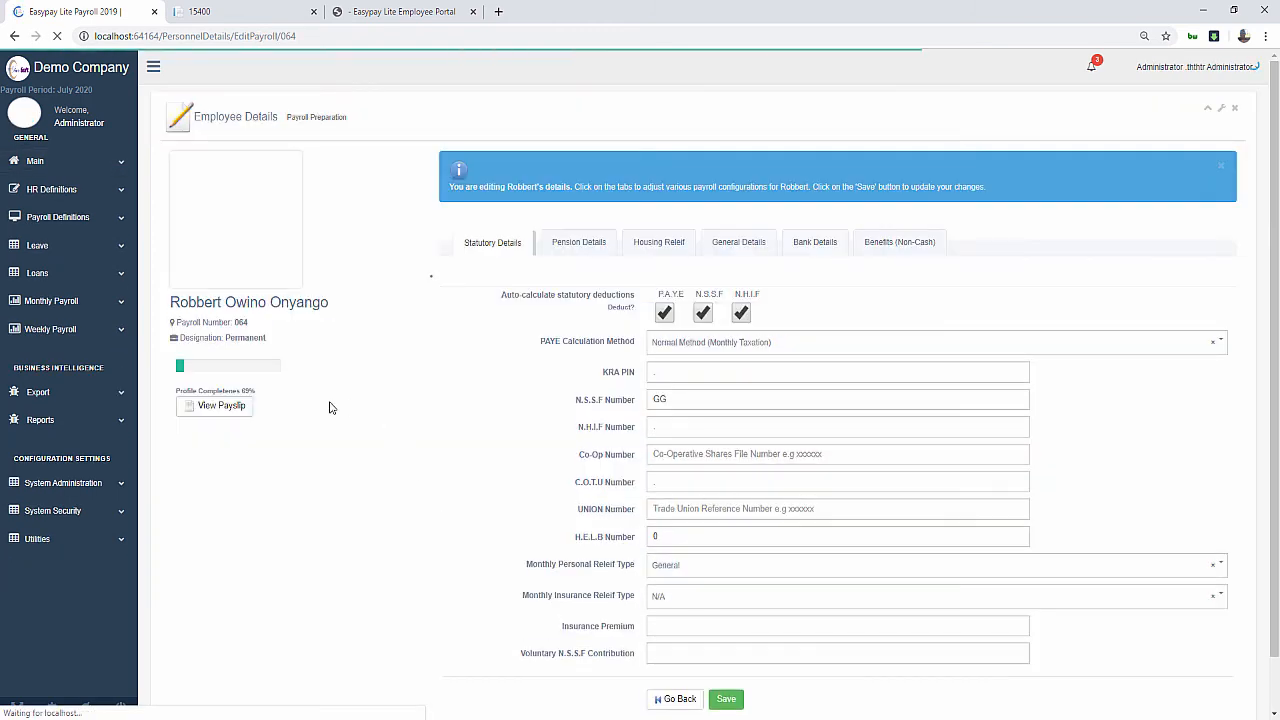
left_click(212, 410)
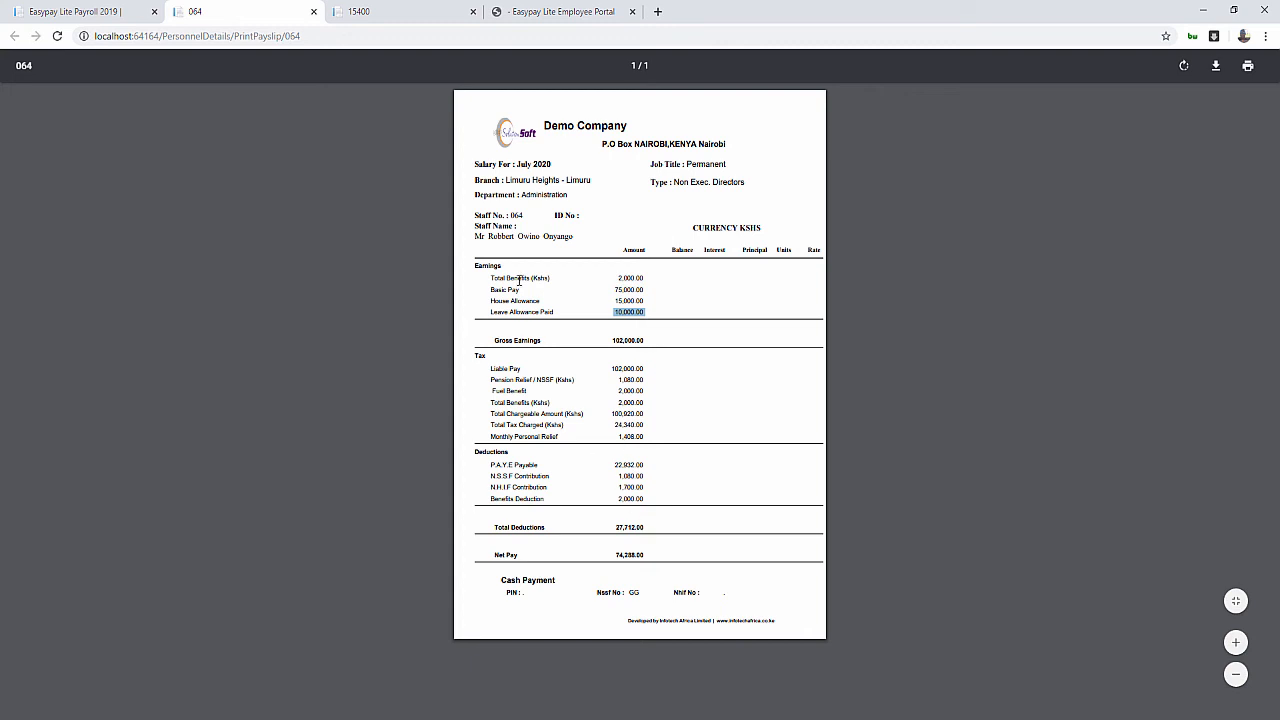
left_click(536, 16)
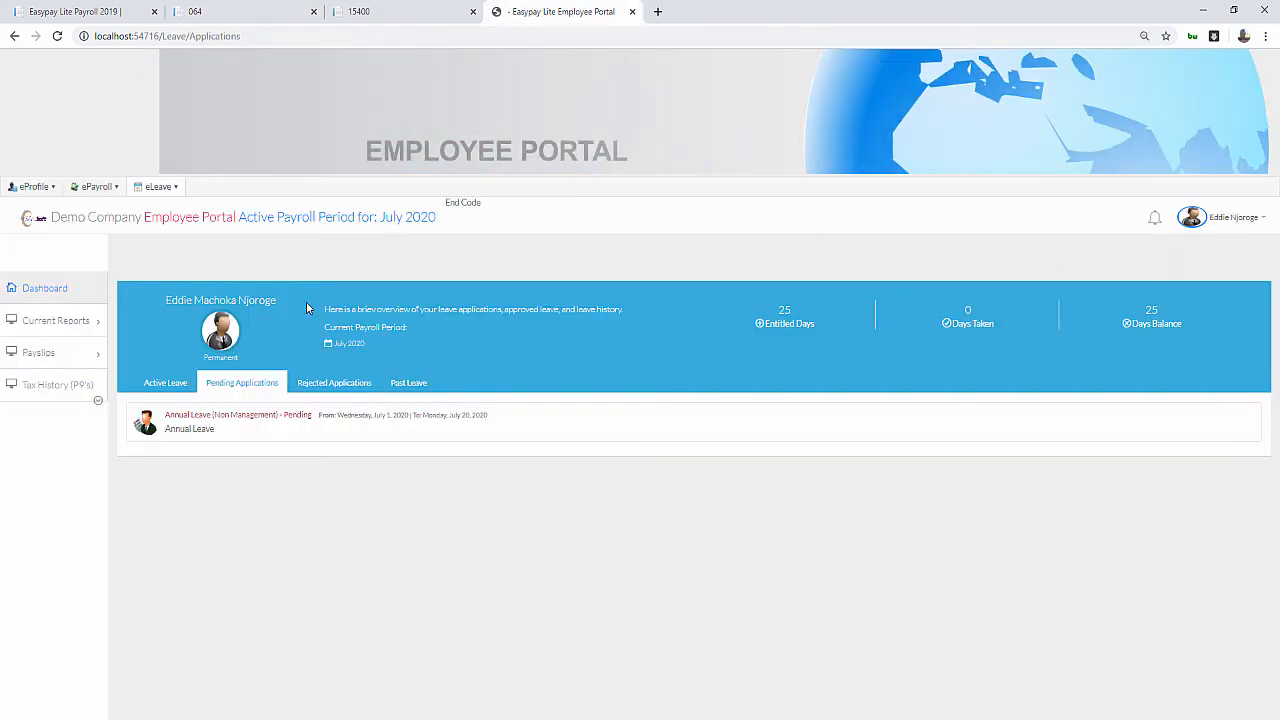
Re-log into the portal as employee 064, view their payslip, then return to the dashboard
left_click(1233, 217)
left_click(1179, 314)
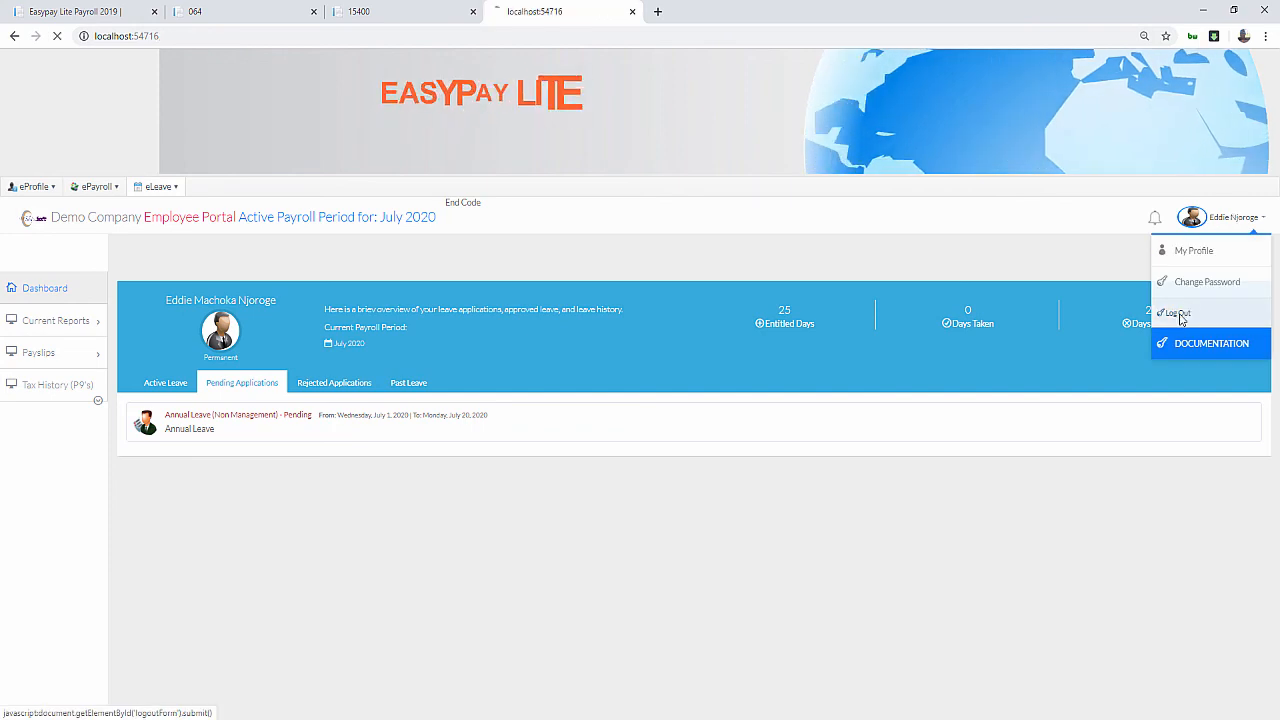
left_click_drag(590, 407, 663, 429)
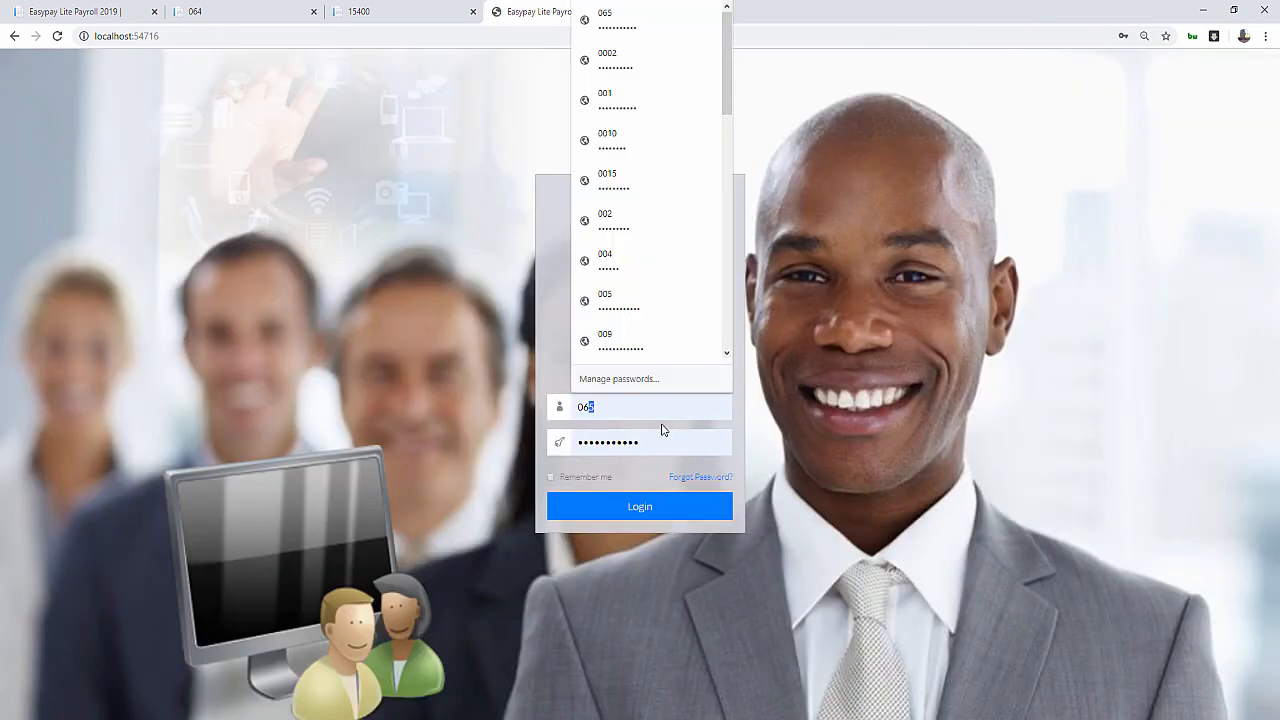
type("4")
left_click(661, 430)
left_click(640, 510)
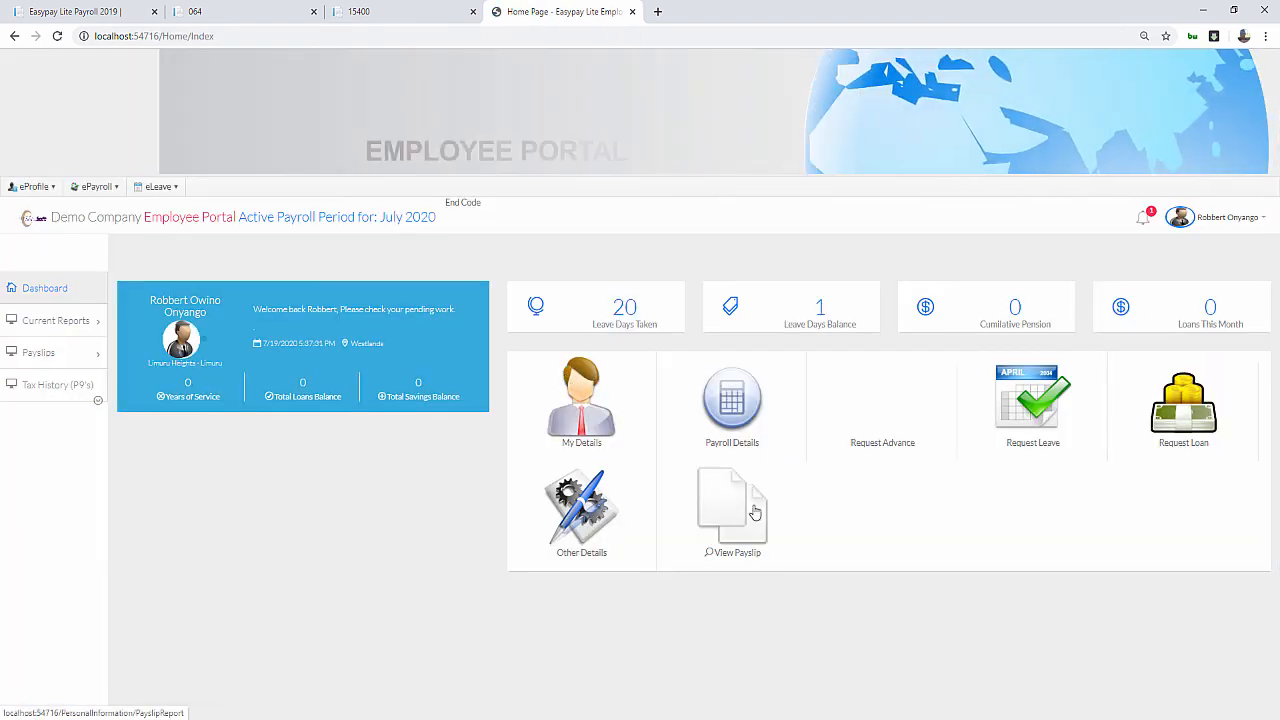
left_click(729, 518)
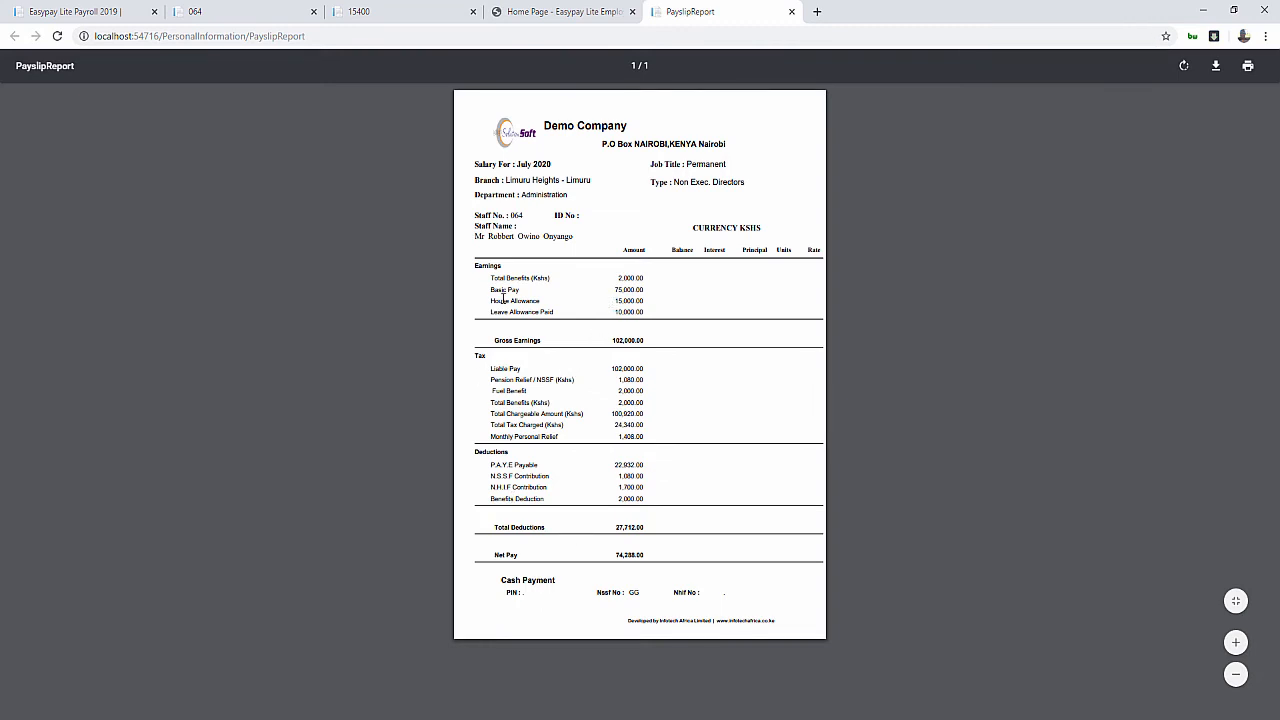
left_click(598, 14)
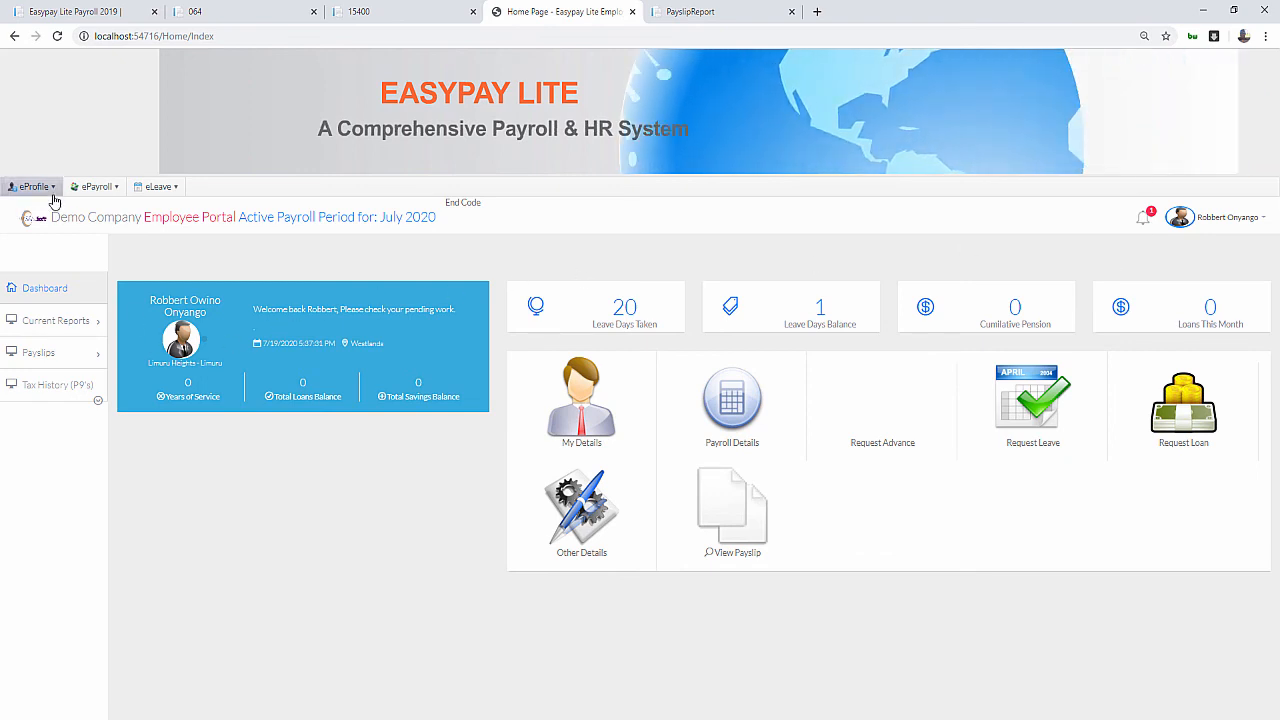
Check active leave (July 1–20 Annual Leave, 1 day left), then open the Apply for Leave form
left_click(160, 190)
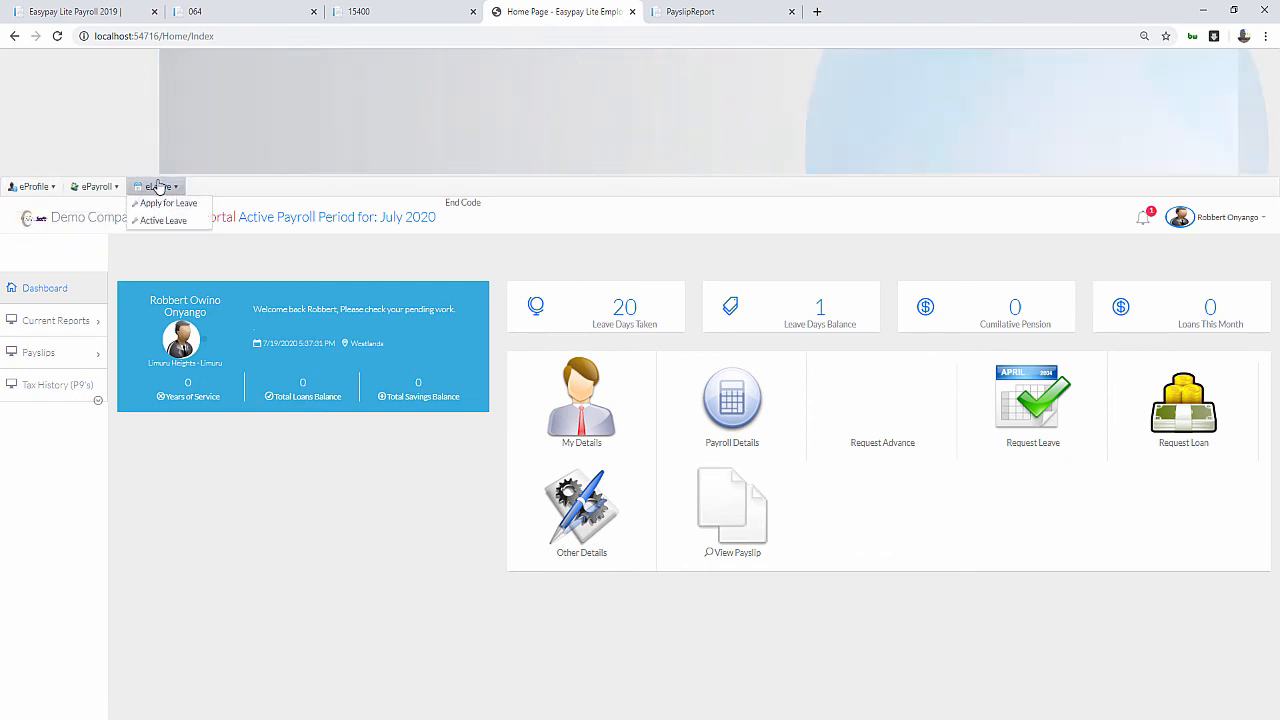
left_click(166, 221)
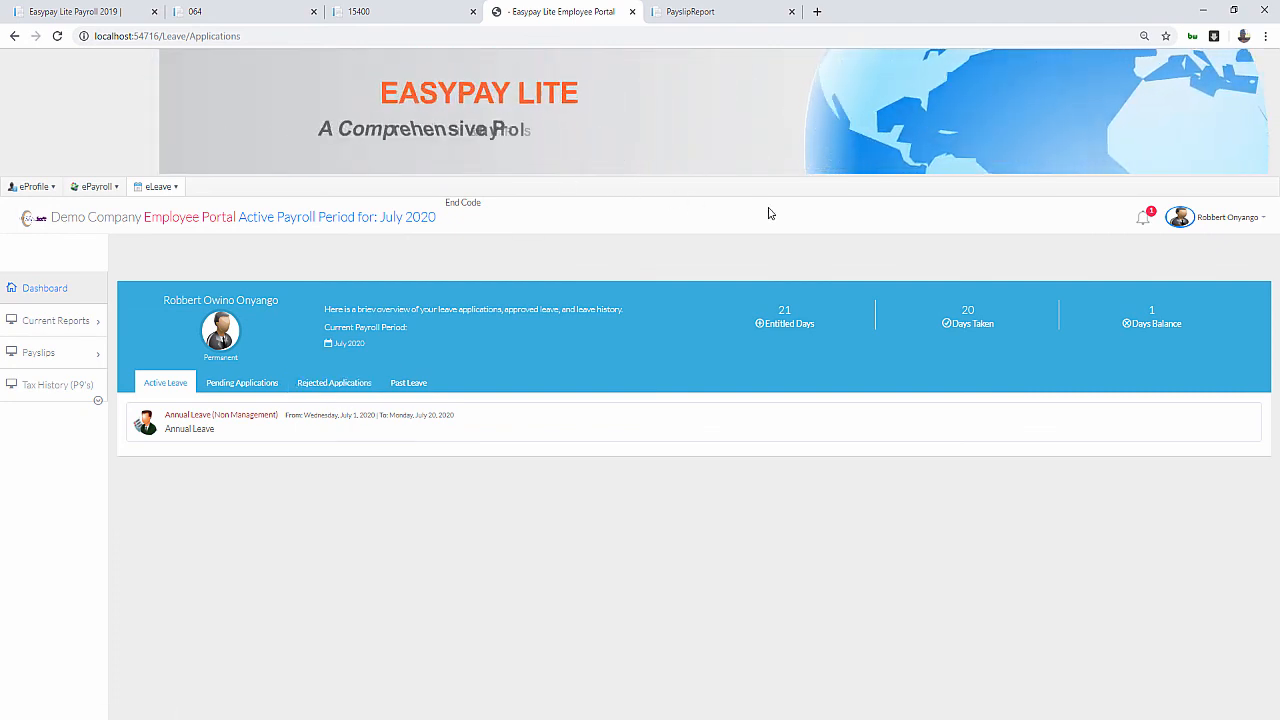
left_click(1177, 222)
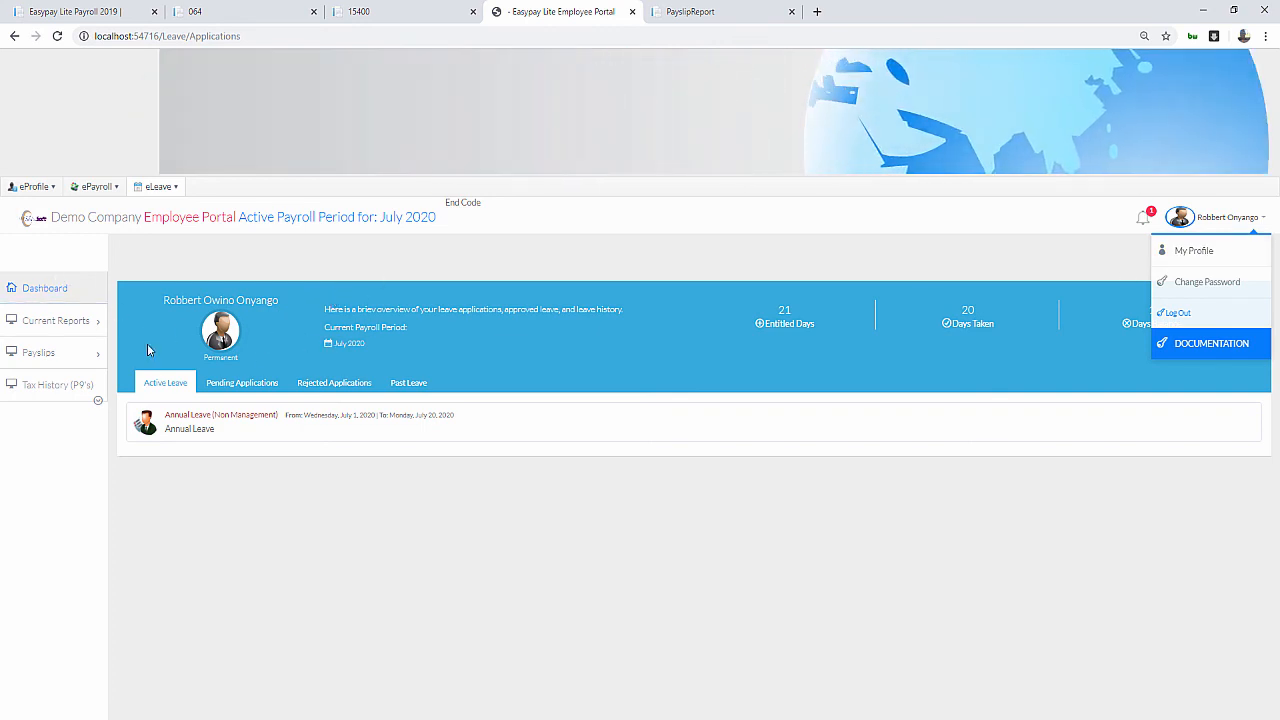
left_click(627, 556)
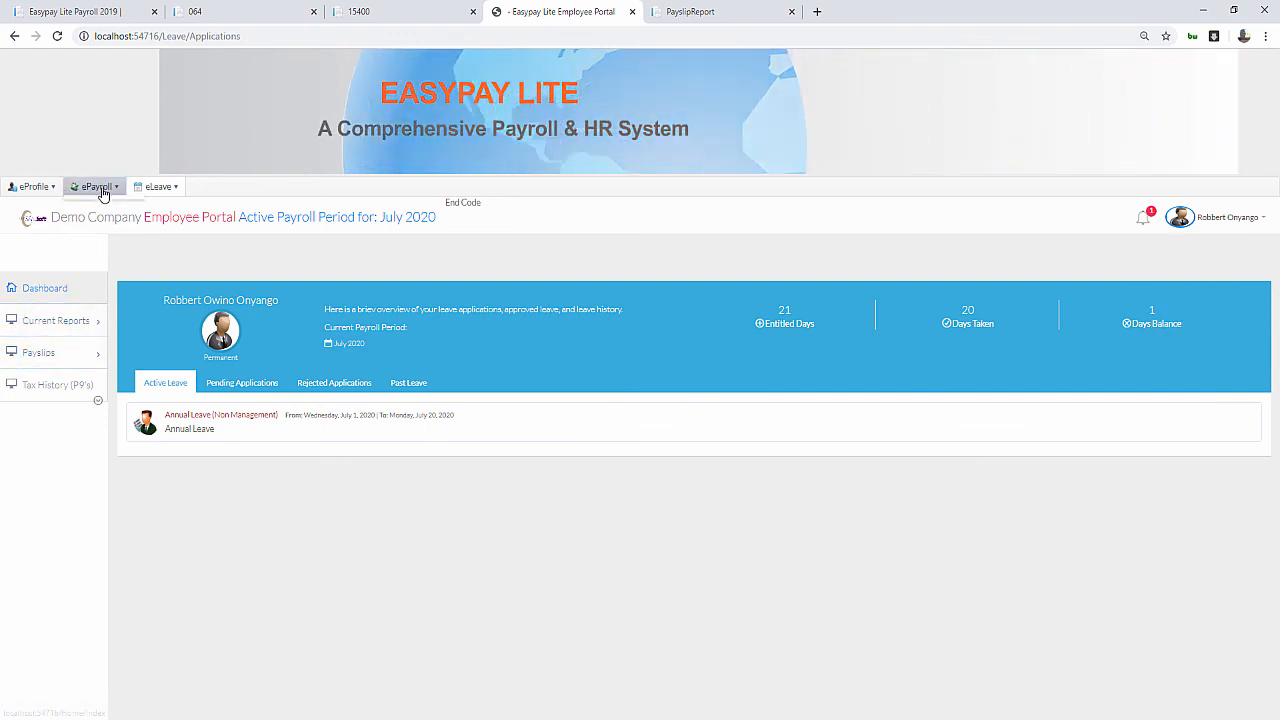
left_click(158, 186)
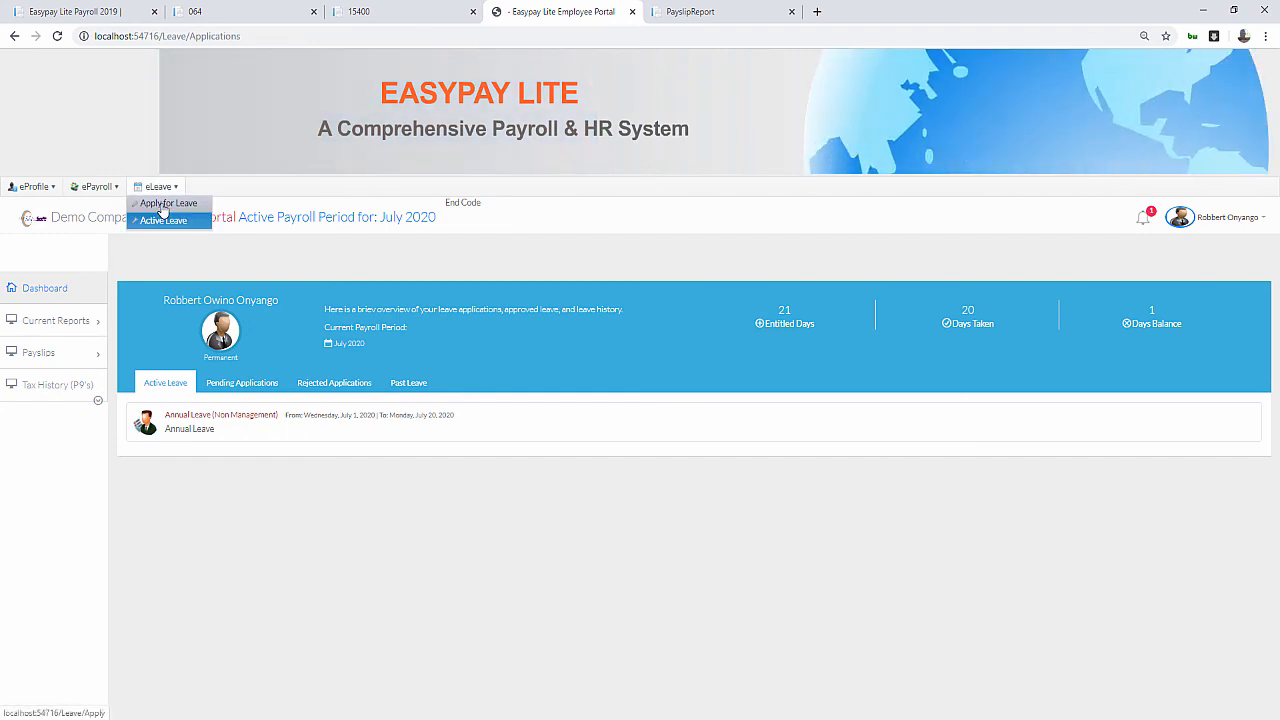
left_click(165, 204)
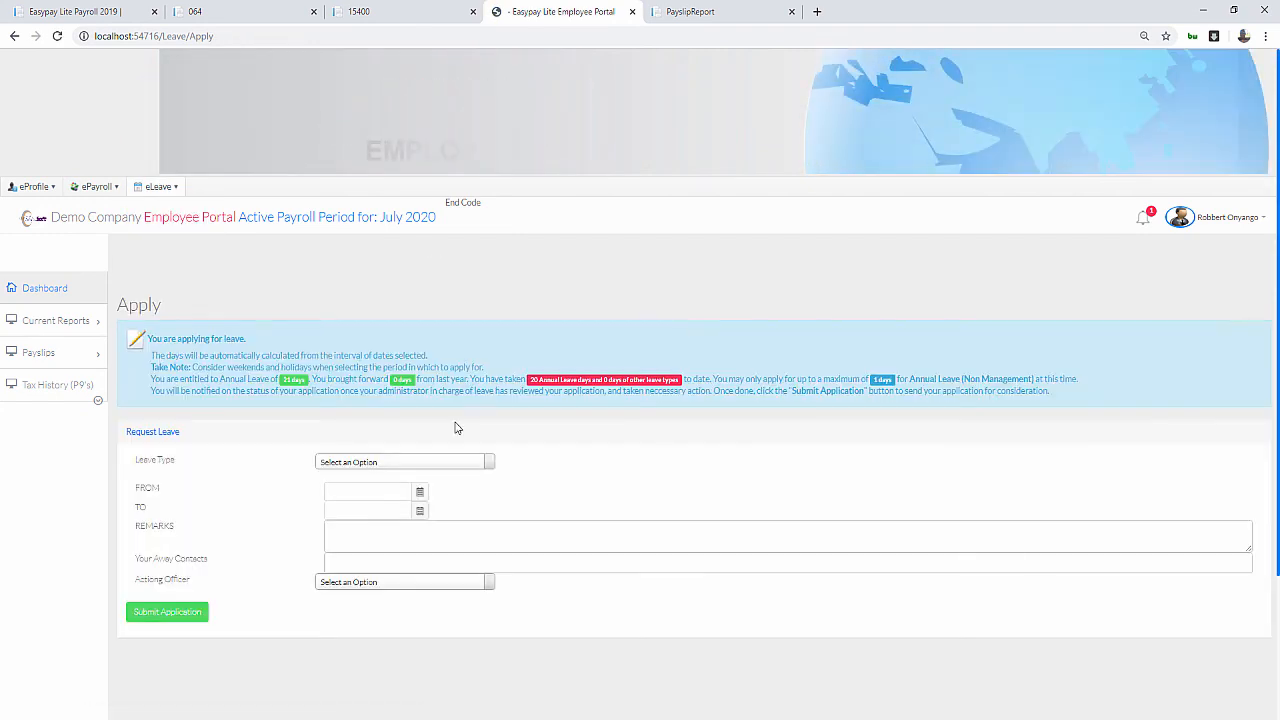
Choose Paternity Leave with start date 8/14/2020 and end date 7/25/2020
left_click(364, 462)
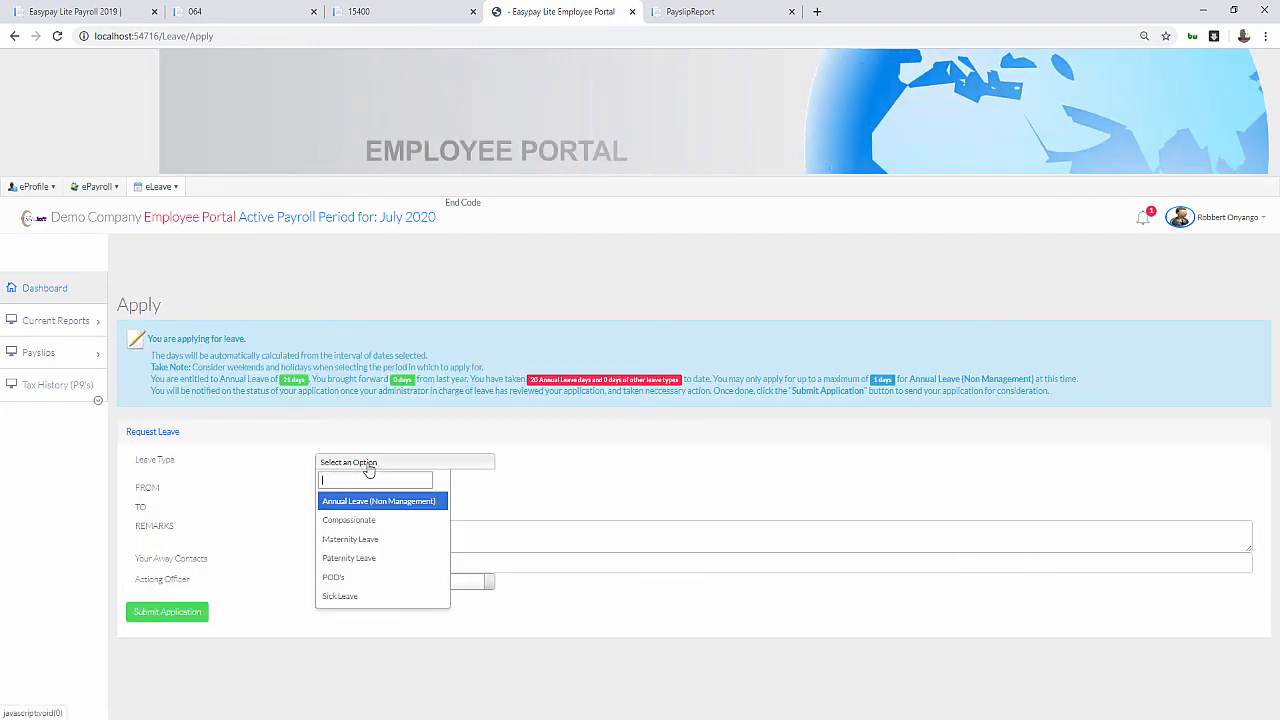
left_click(351, 562)
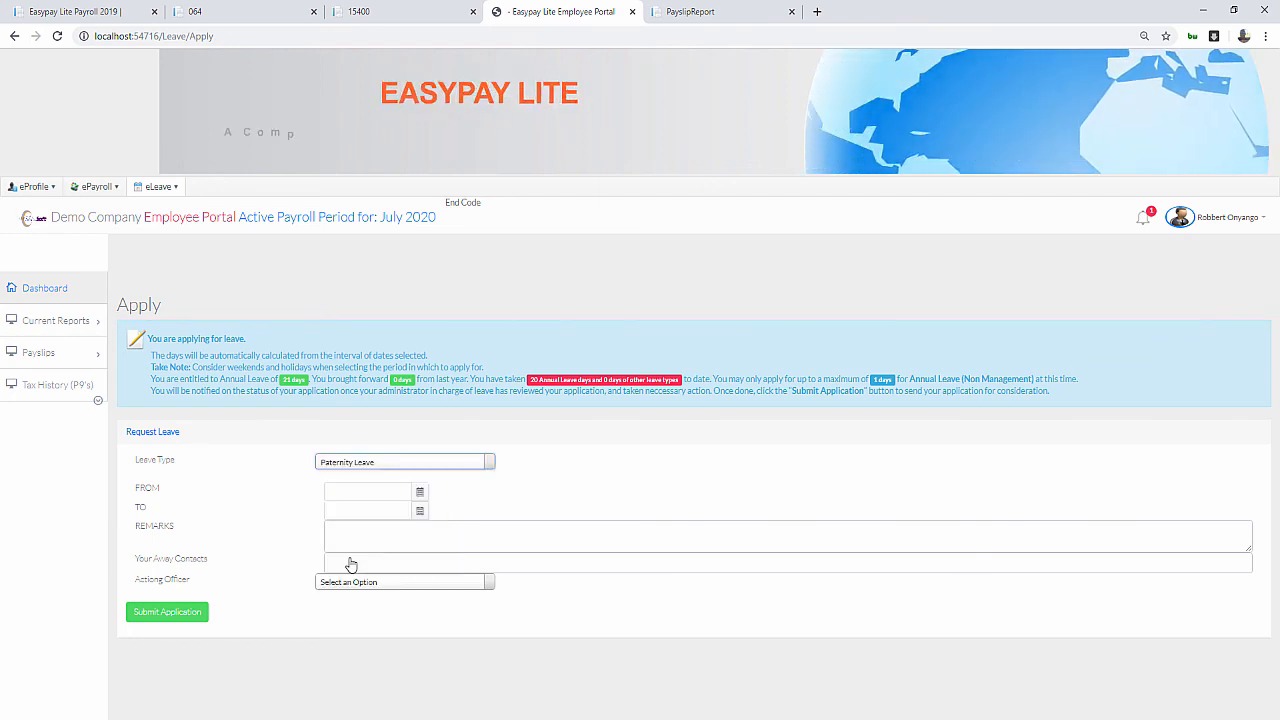
left_click(421, 492)
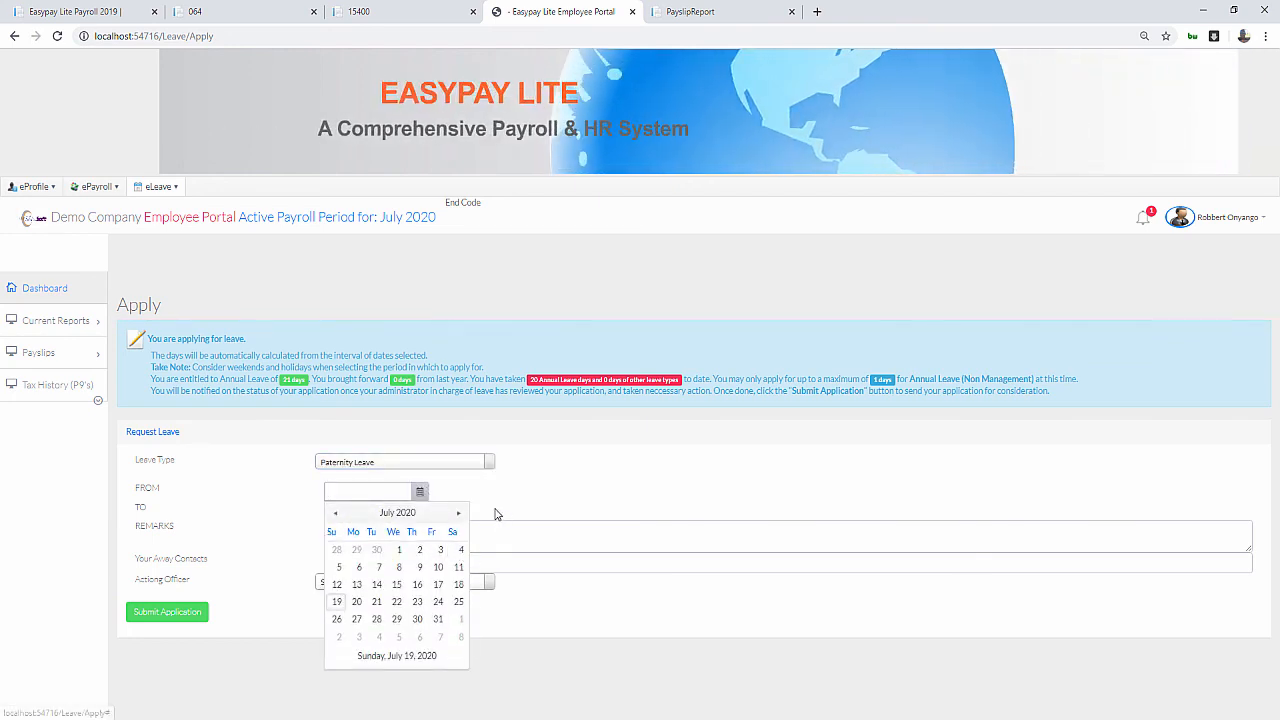
left_click(460, 514)
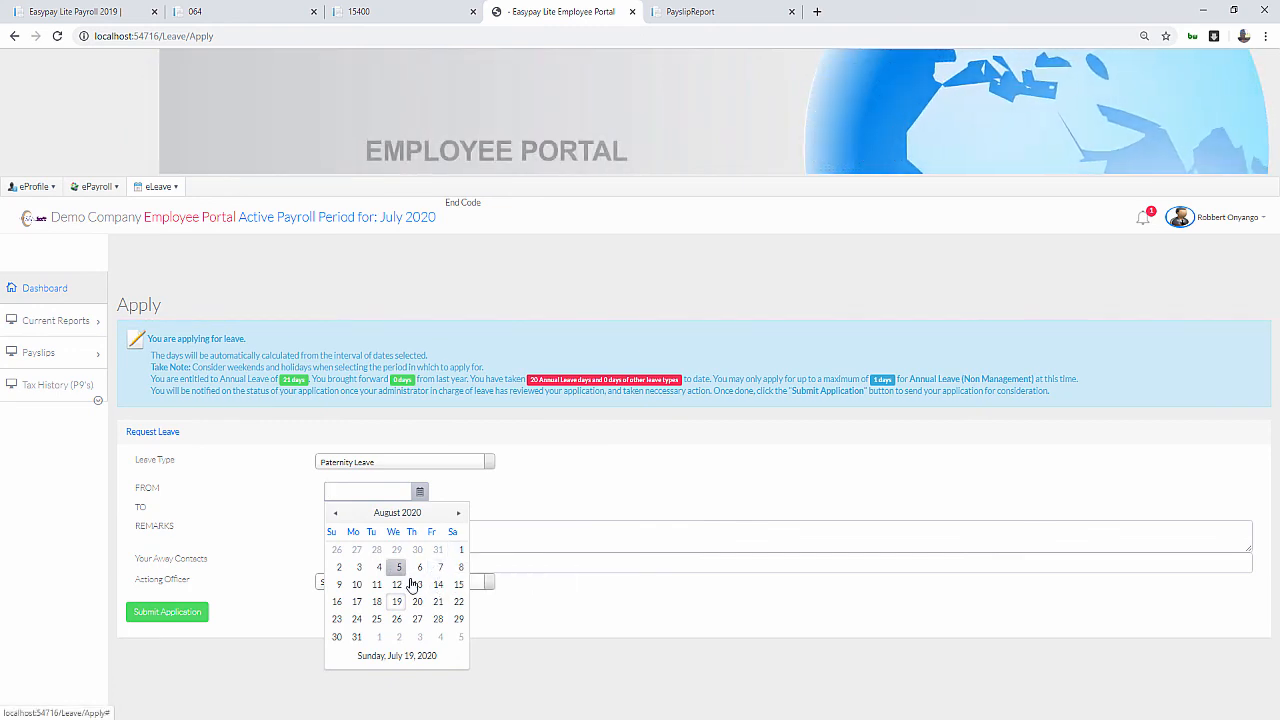
left_click(438, 584)
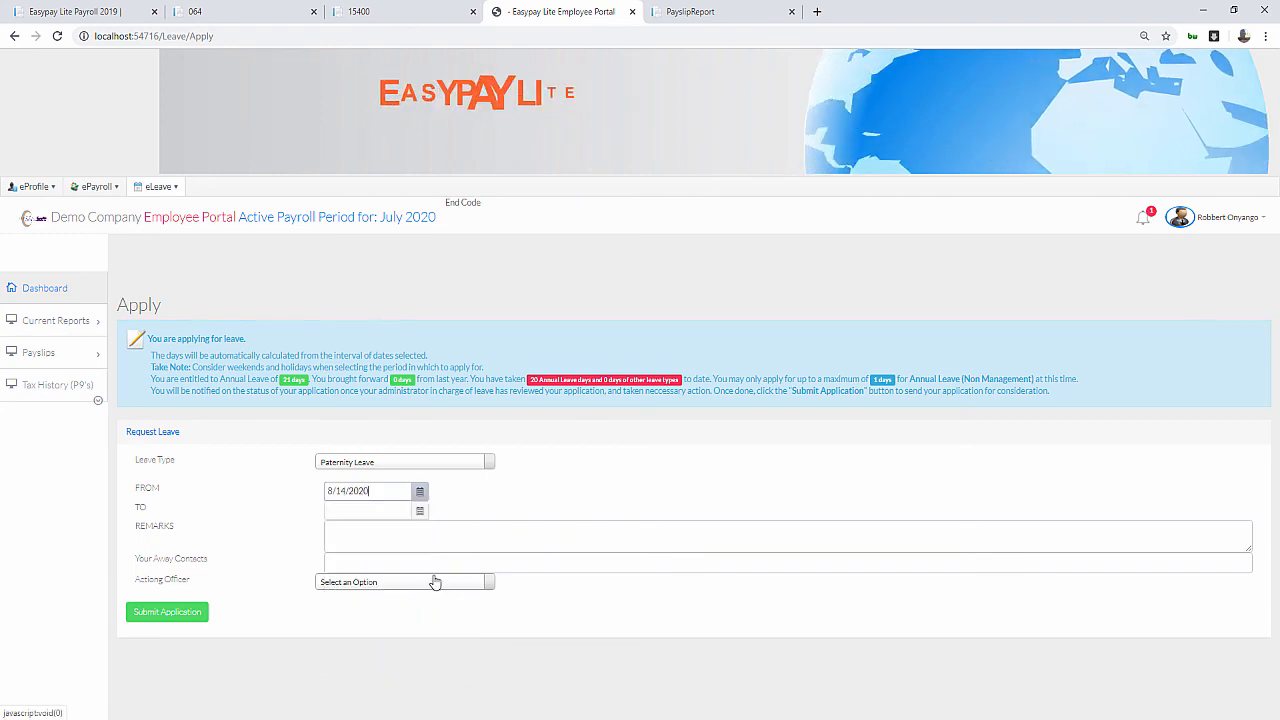
left_click(420, 510)
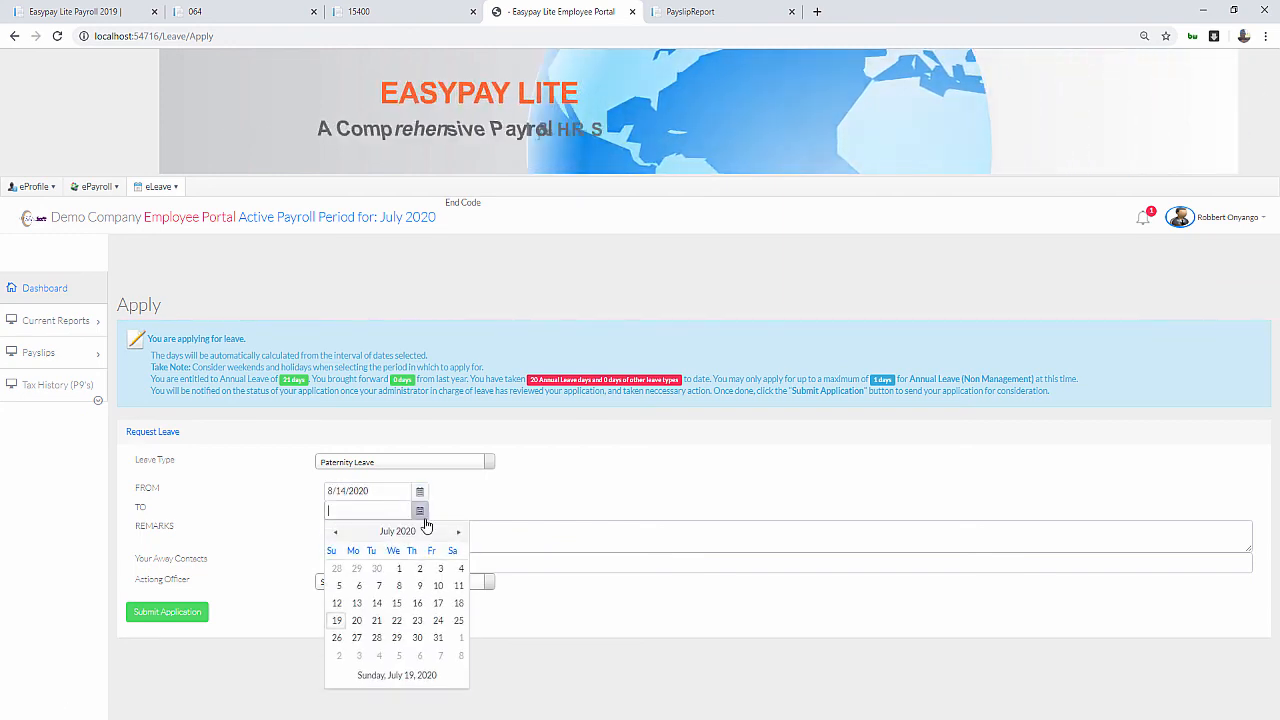
left_click(458, 621)
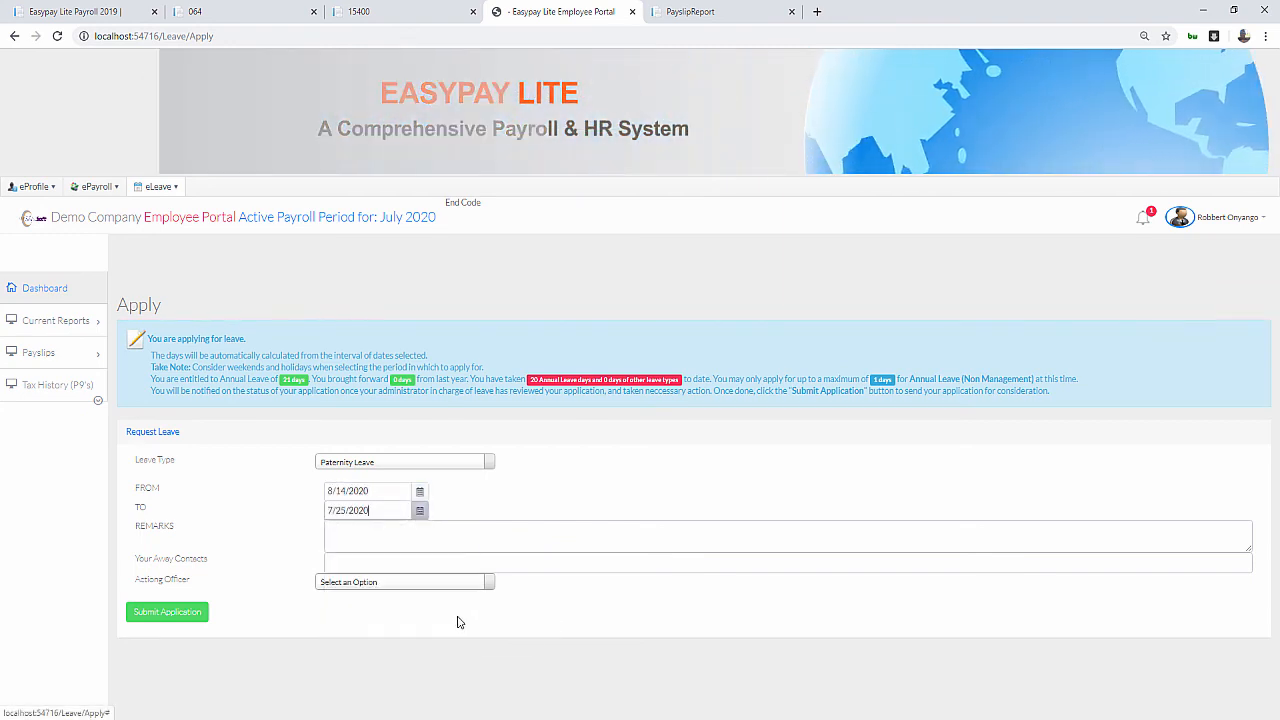
Enter the remark 'Expecting wife to give birth.' and start entering the away contact number
left_click(362, 533)
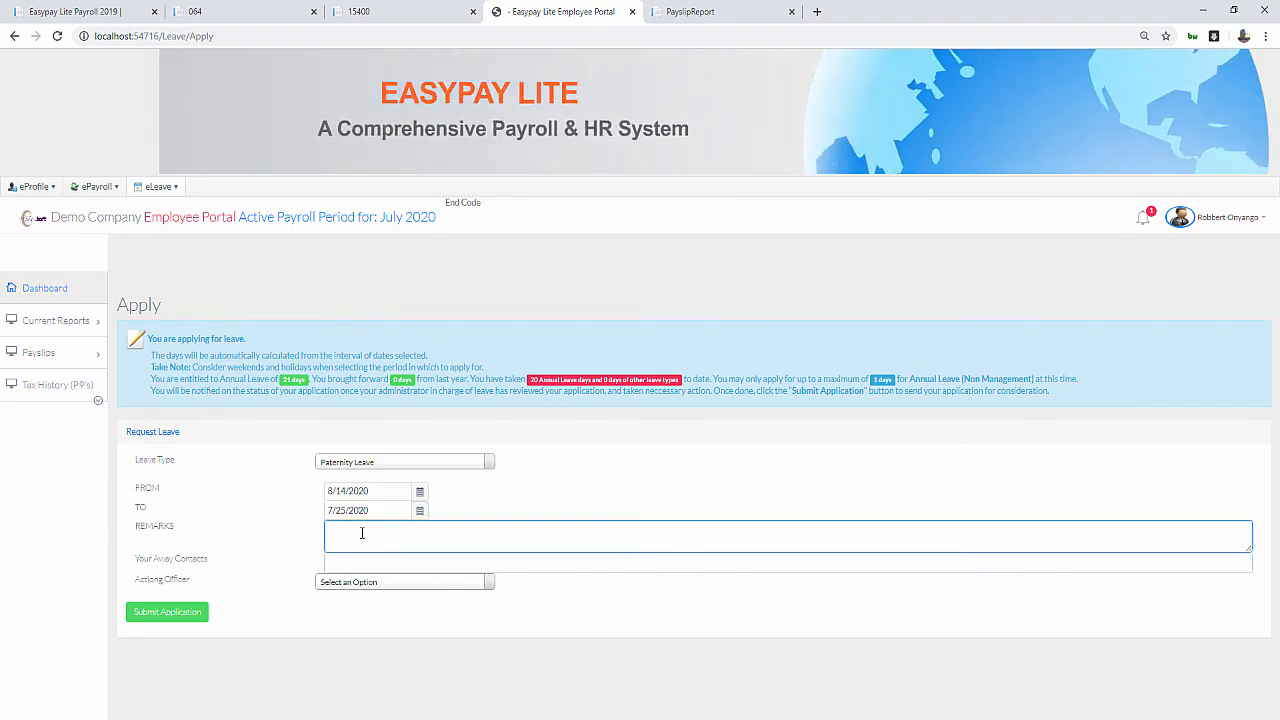
type("Expec")
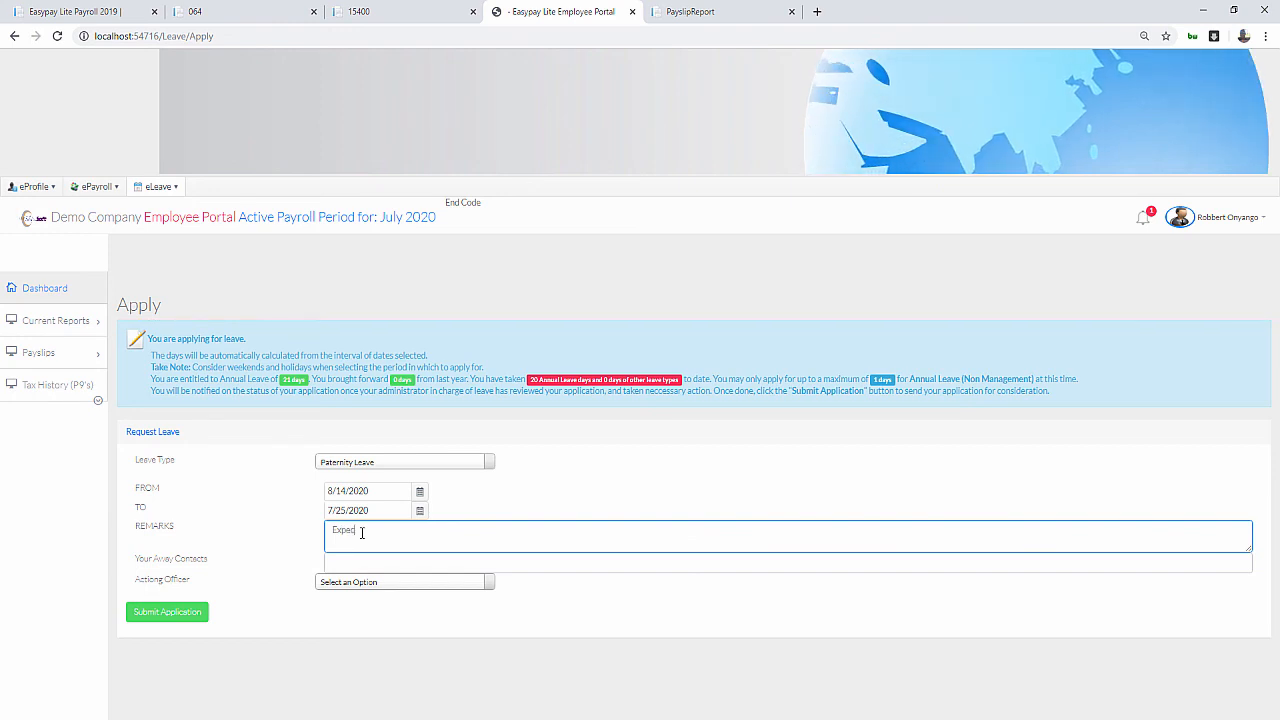
type("tin")
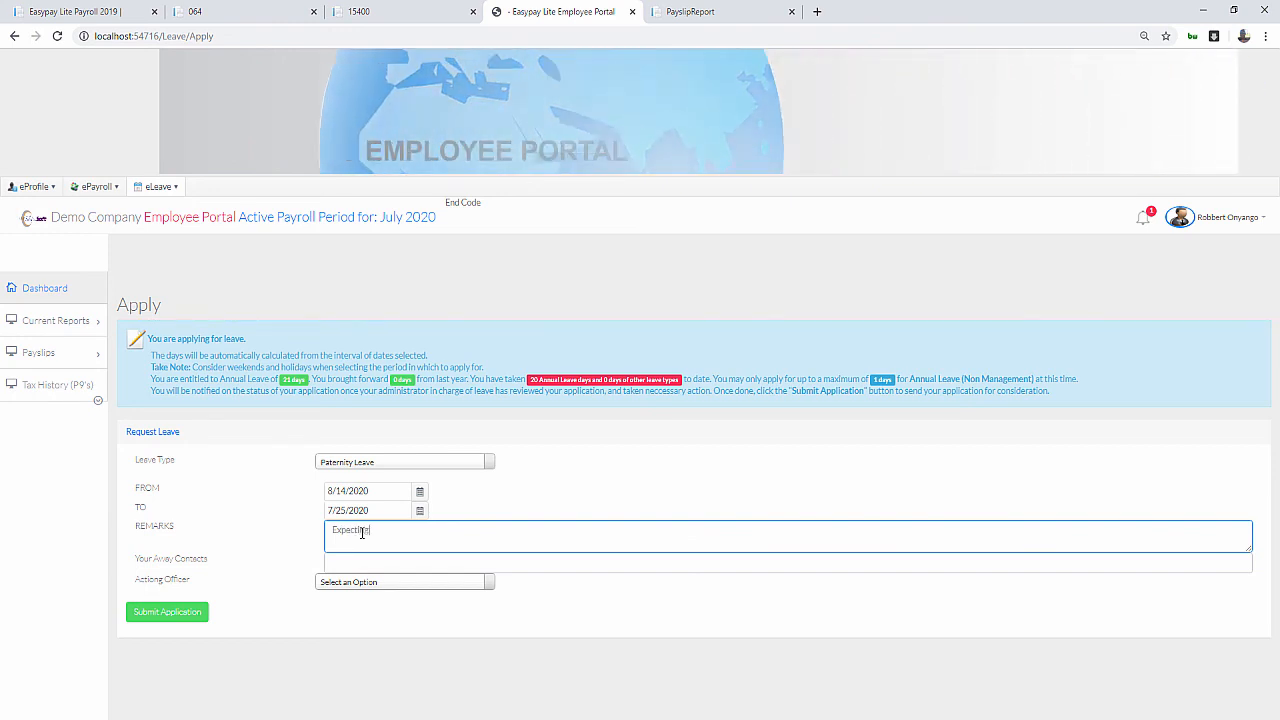
type("g wife")
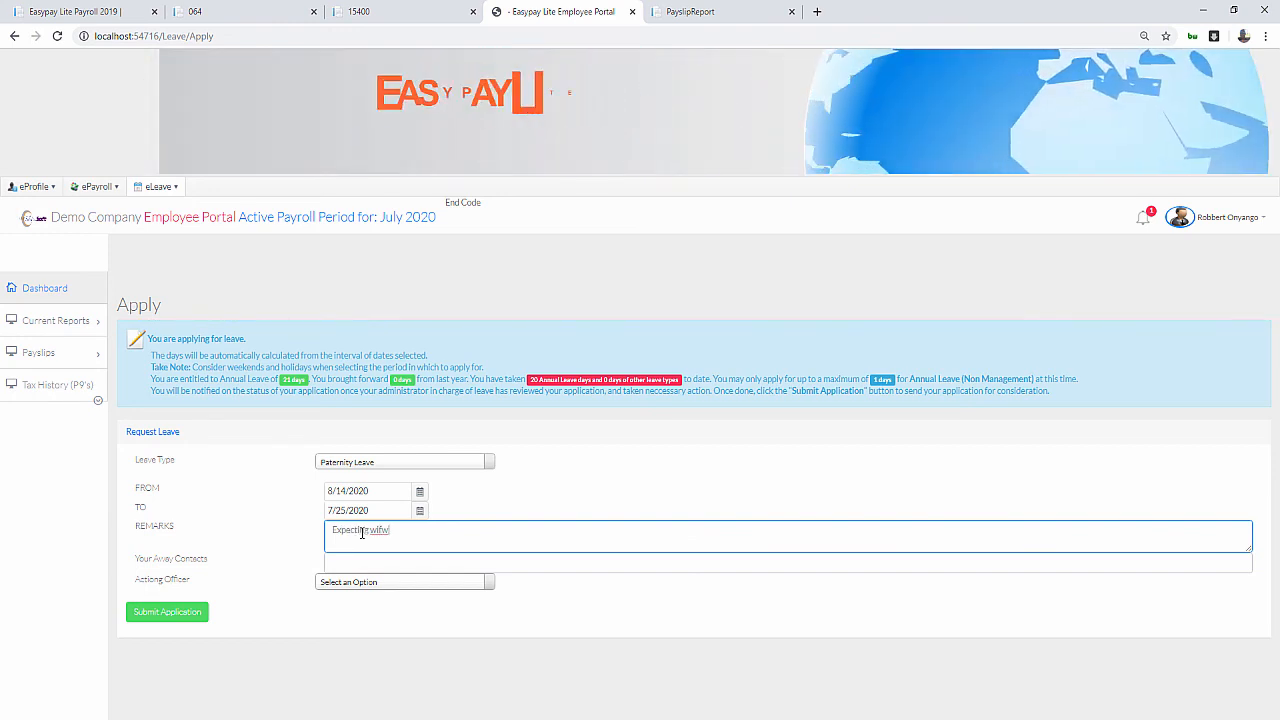
type(" to")
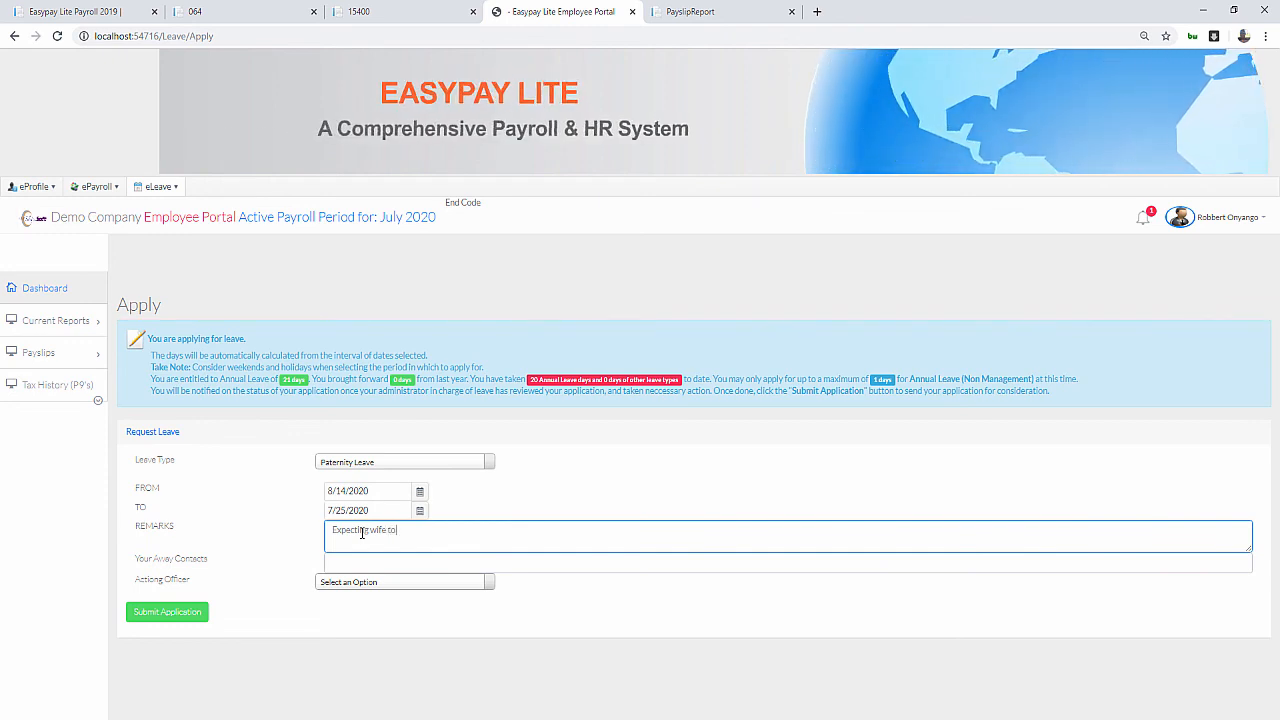
type(" give bi")
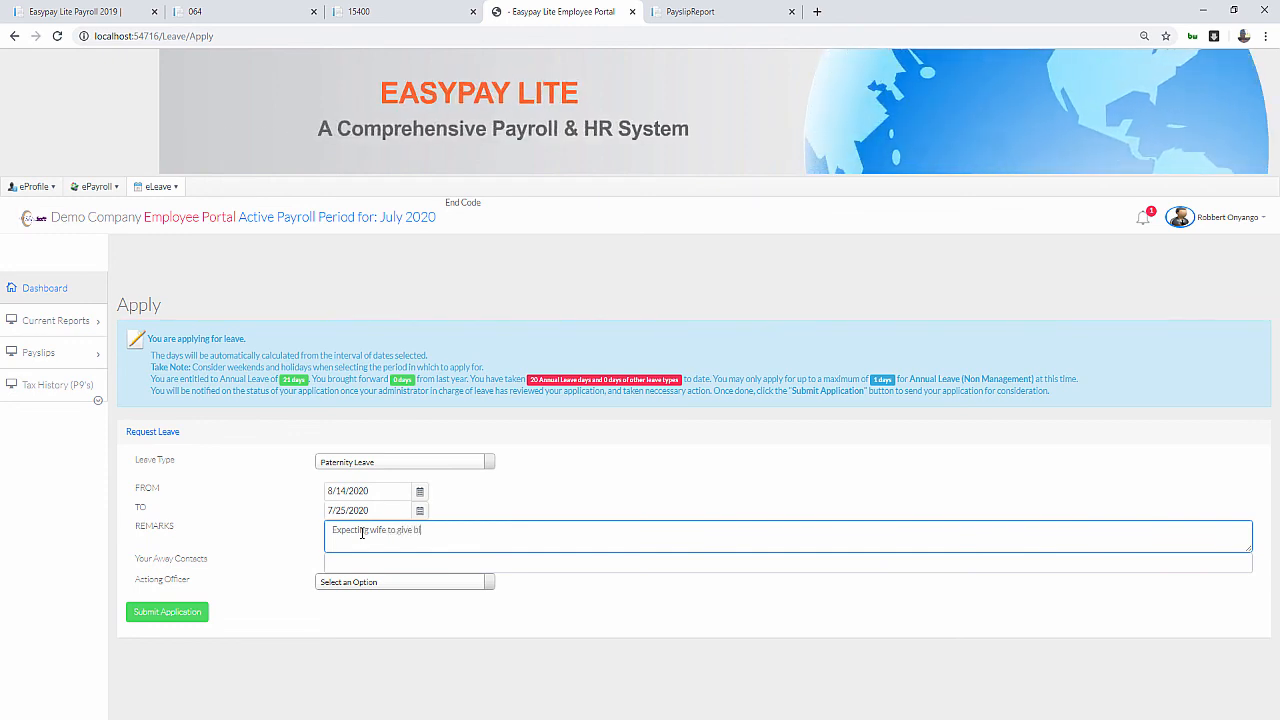
type("rth.")
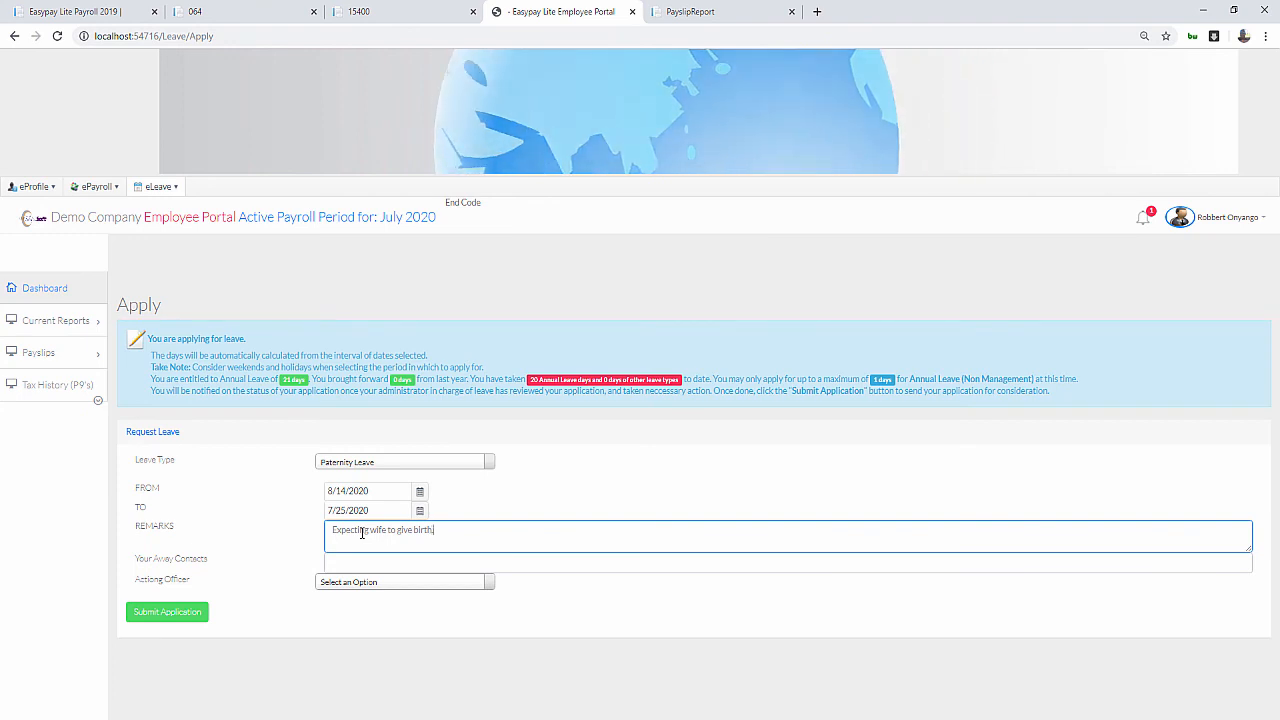
left_click(340, 561)
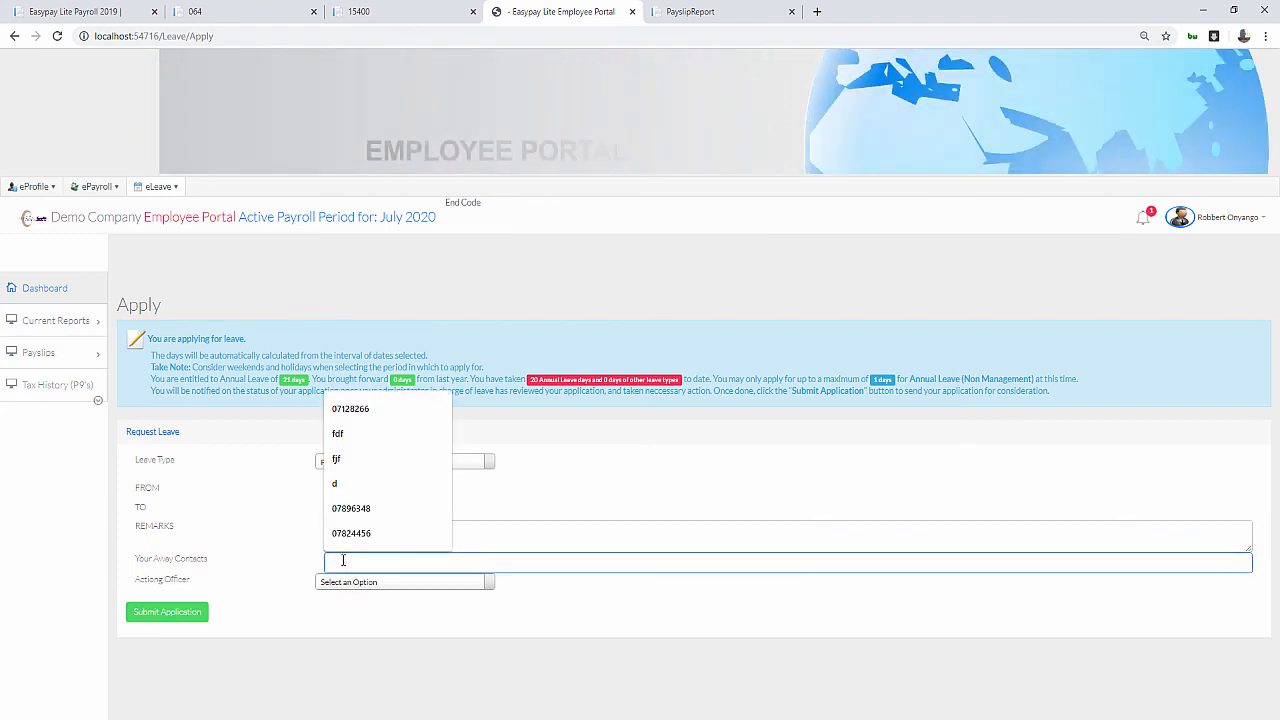
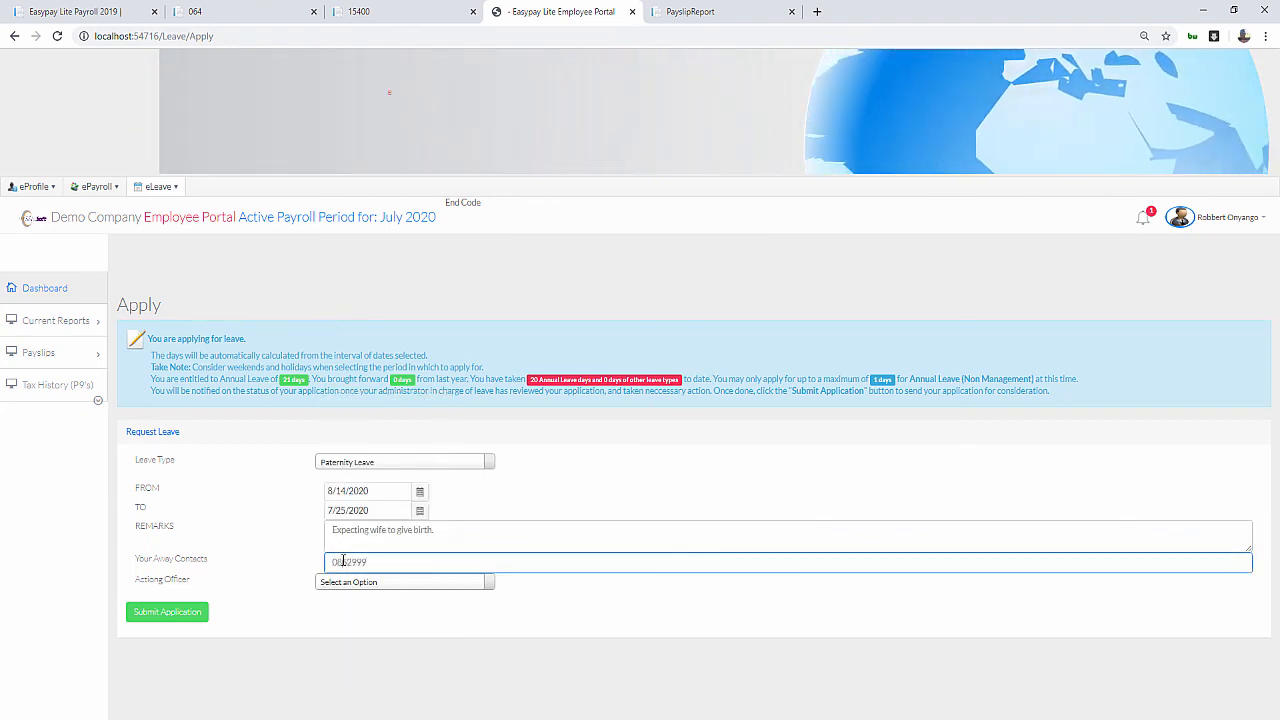
left_click(343, 561)
key("BackSpace")
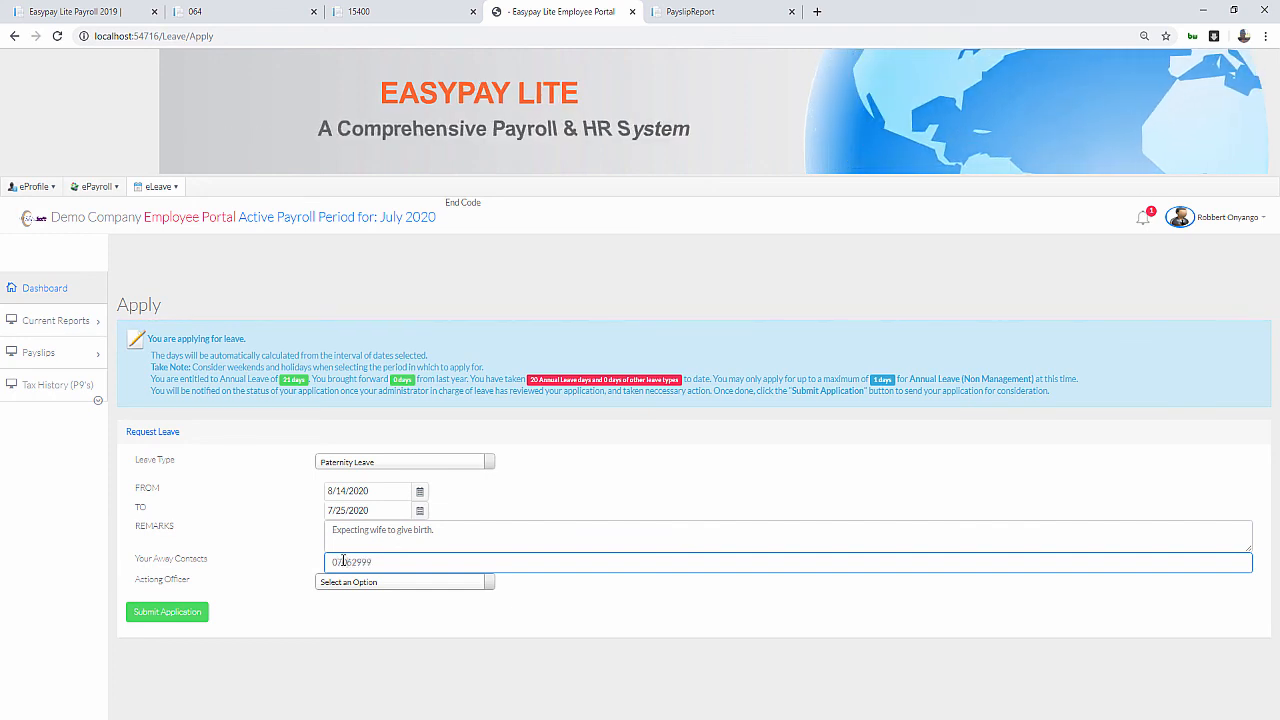
Finish the away contact number, pick an acting officer, and submit the leave application
left_click(368, 582)
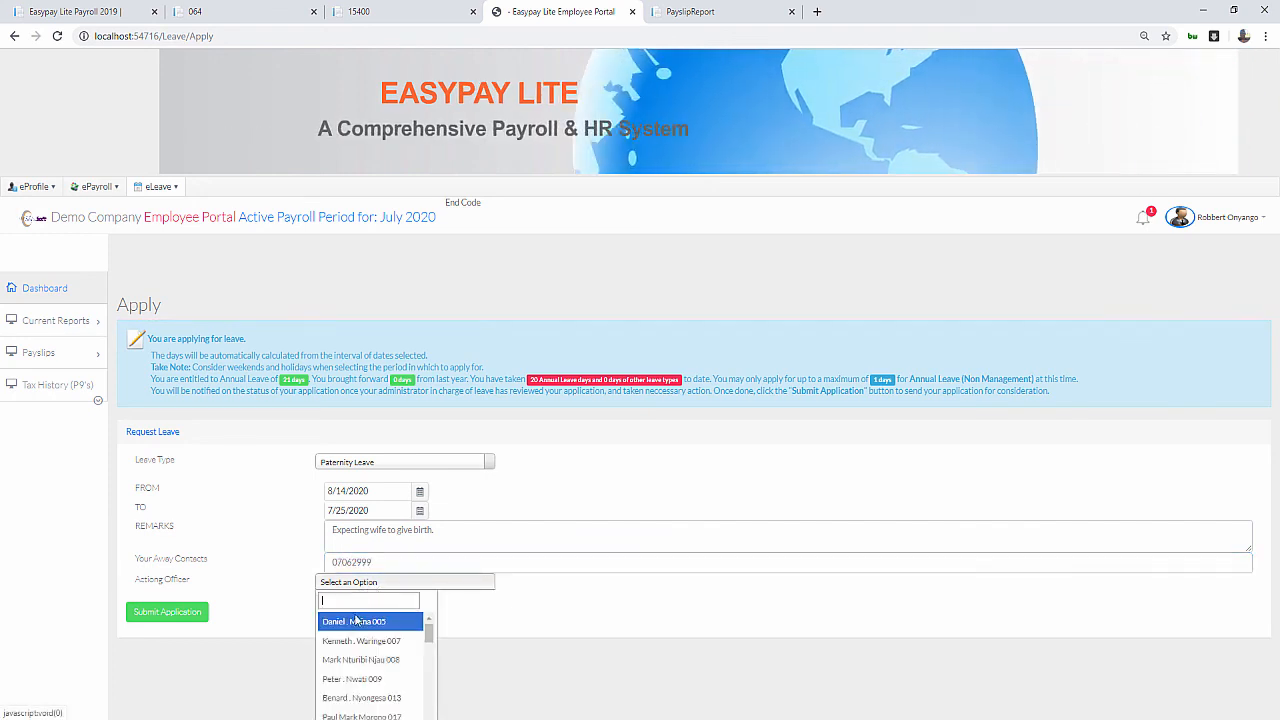
scroll(355, 668, "down", 2)
left_click(365, 689)
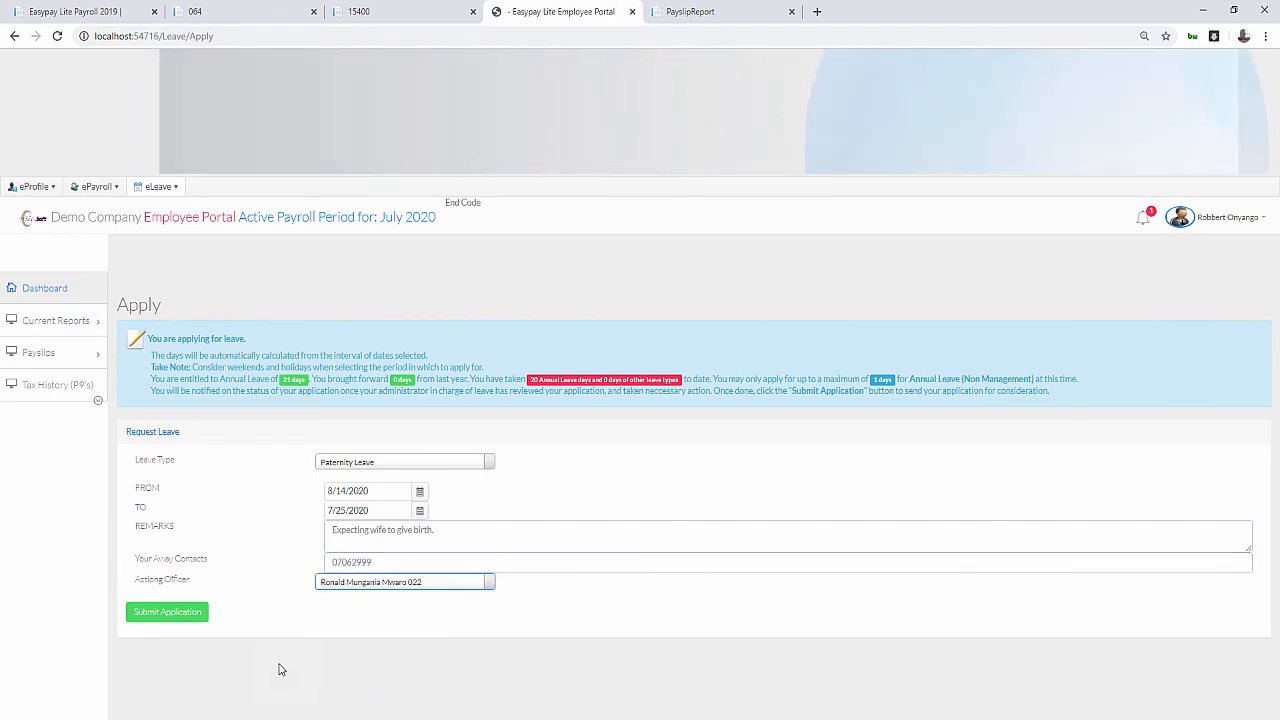
left_click(165, 615)
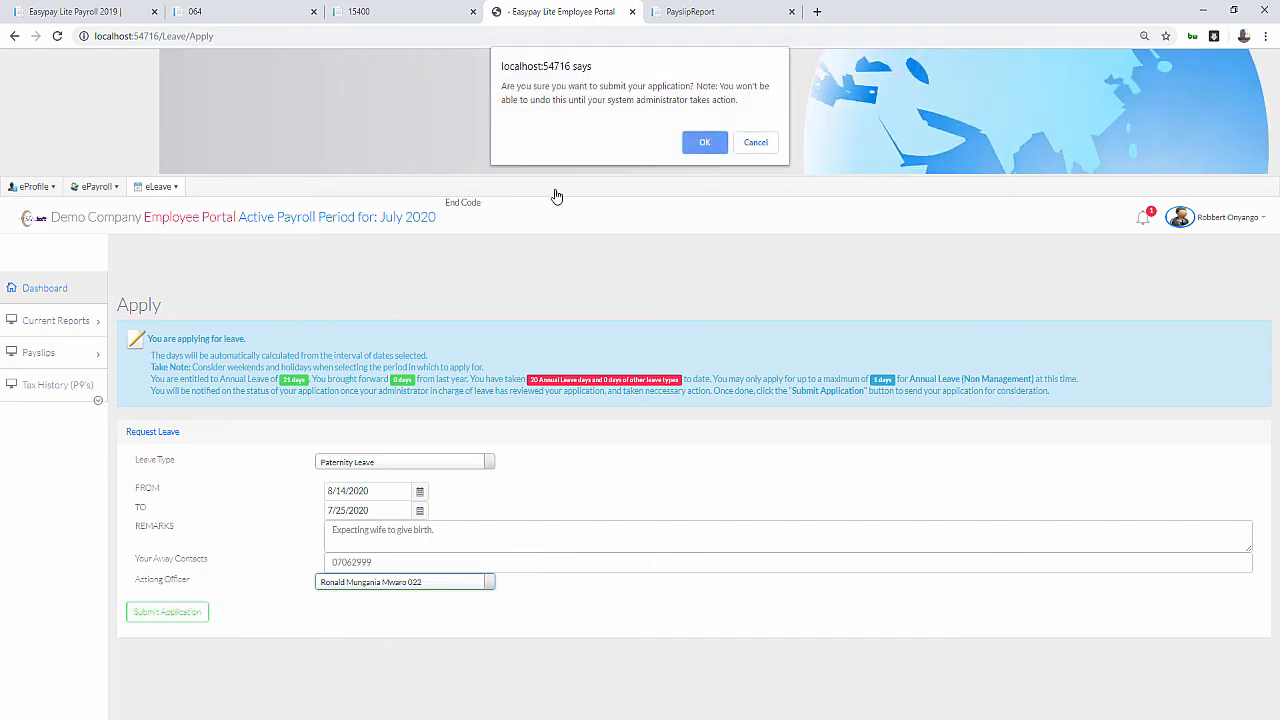
left_click(705, 143)
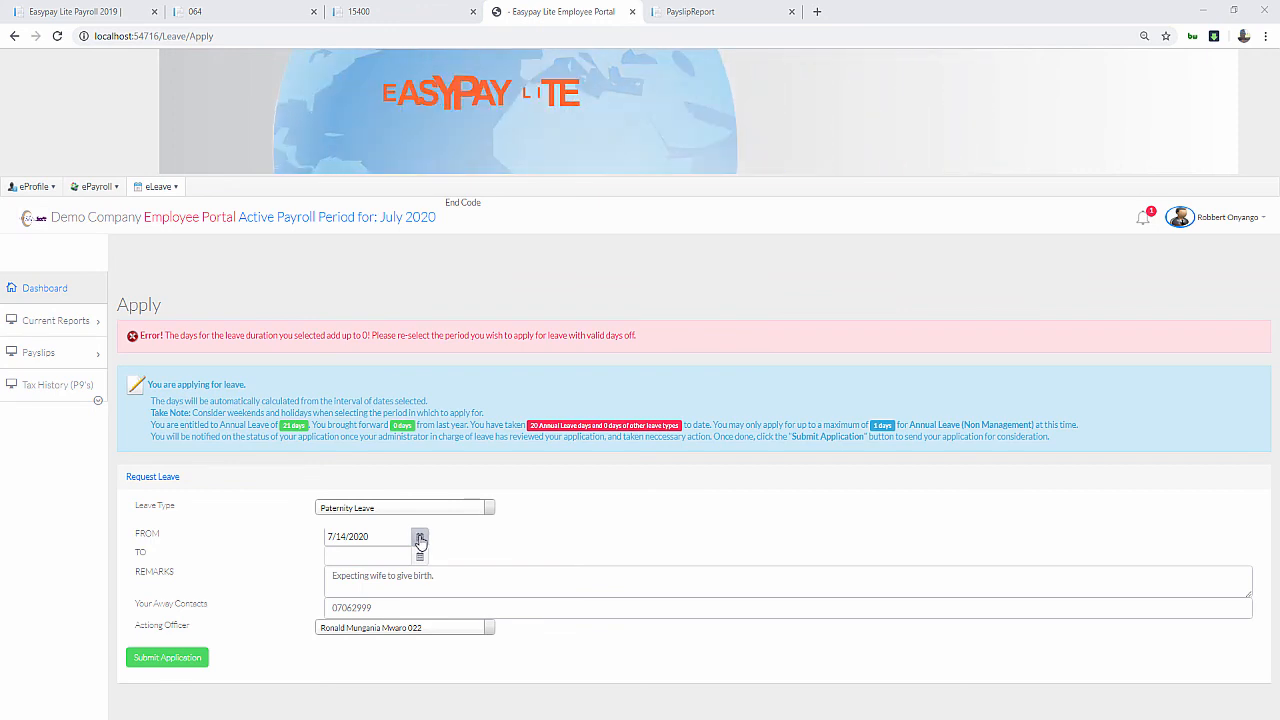
Correct the dates to 8/14/2020–8/20/2020 and resubmit the Paternity Leave application
left_click(421, 540)
left_click(461, 558)
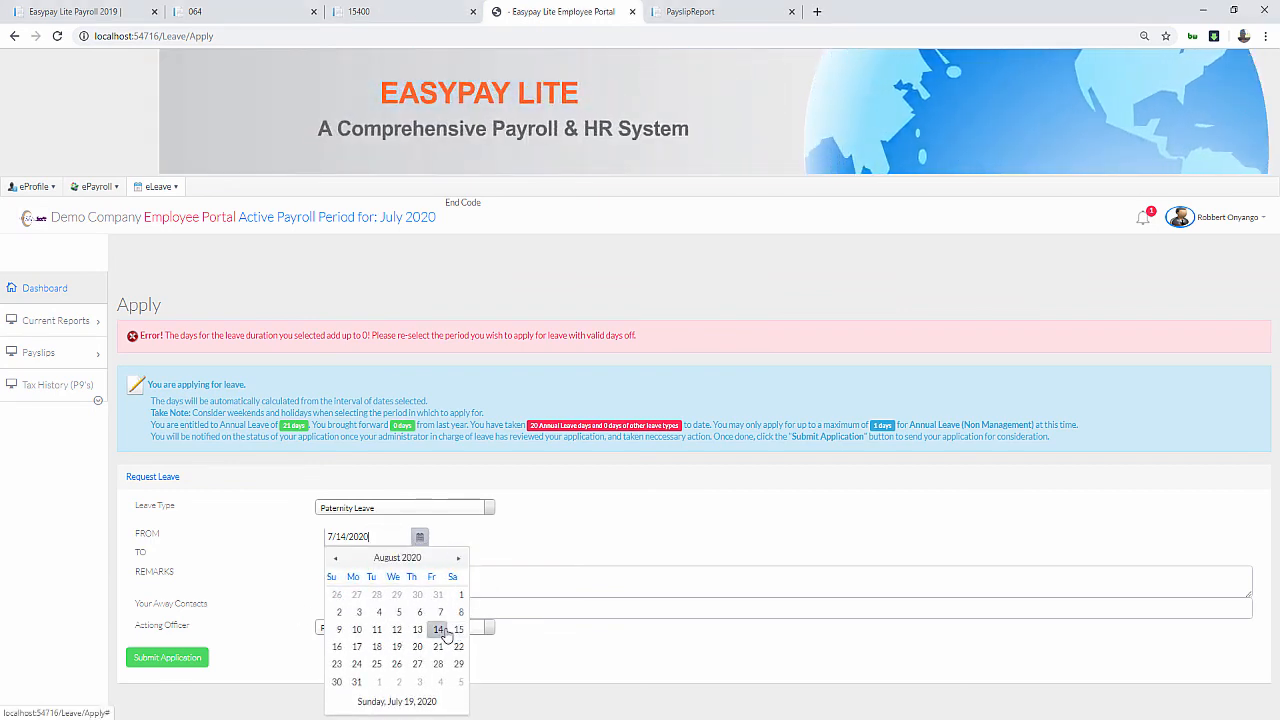
left_click(457, 631)
left_click(410, 556)
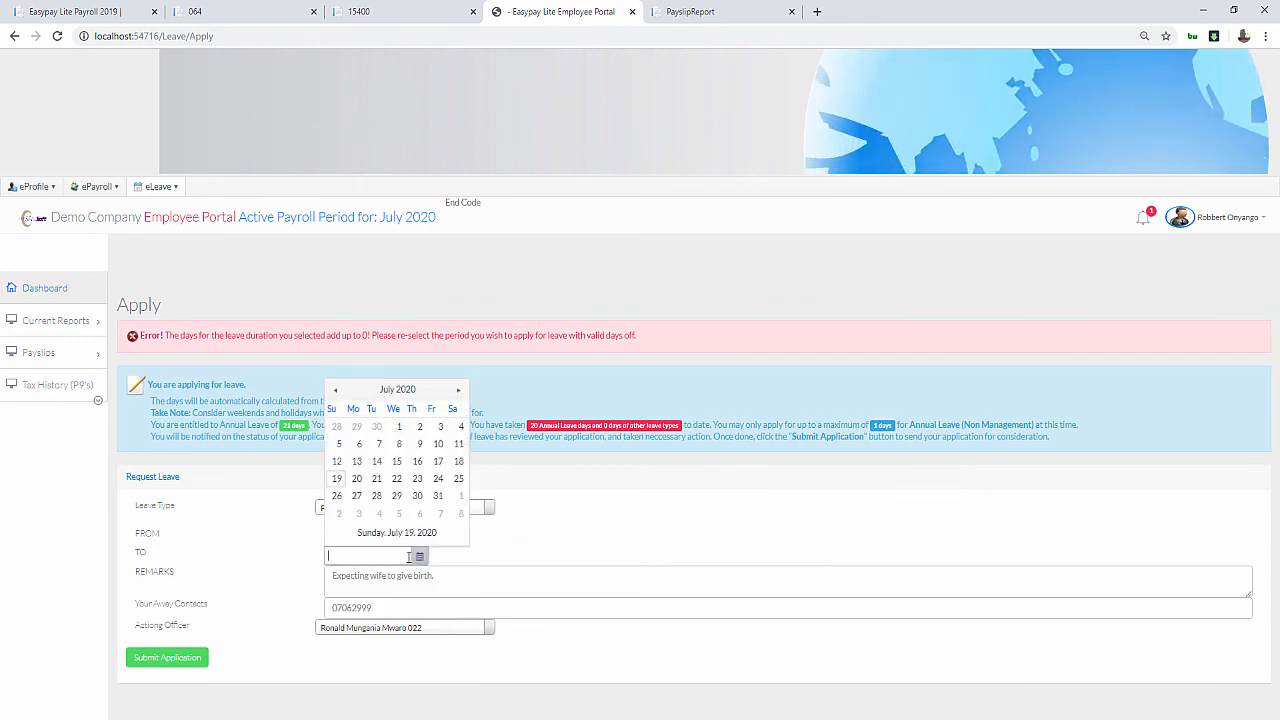
left_click(458, 392)
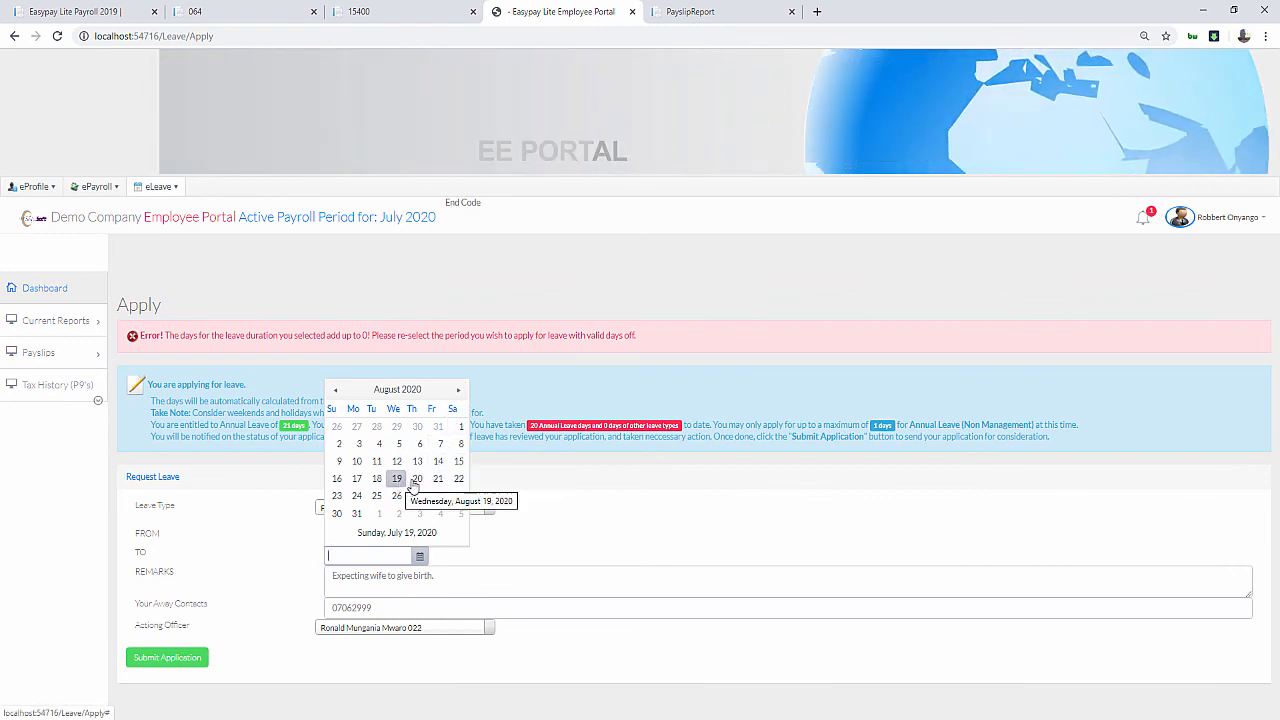
left_click(417, 478)
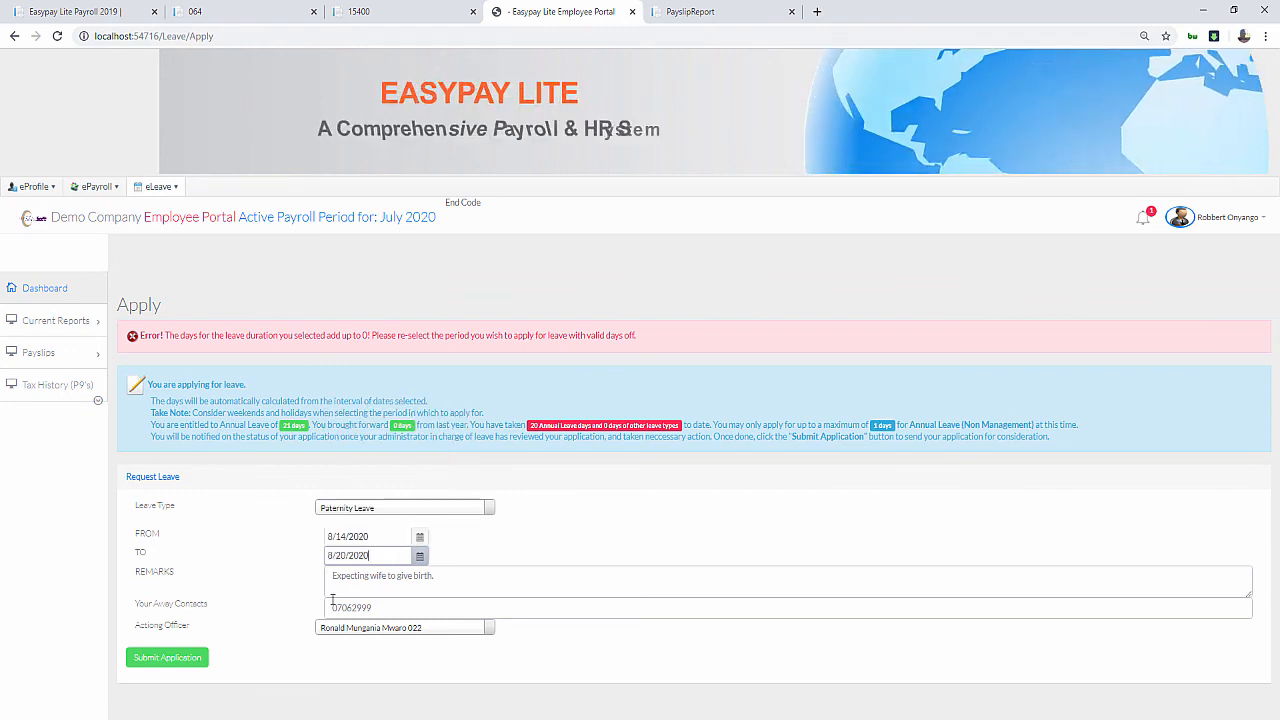
left_click(168, 658)
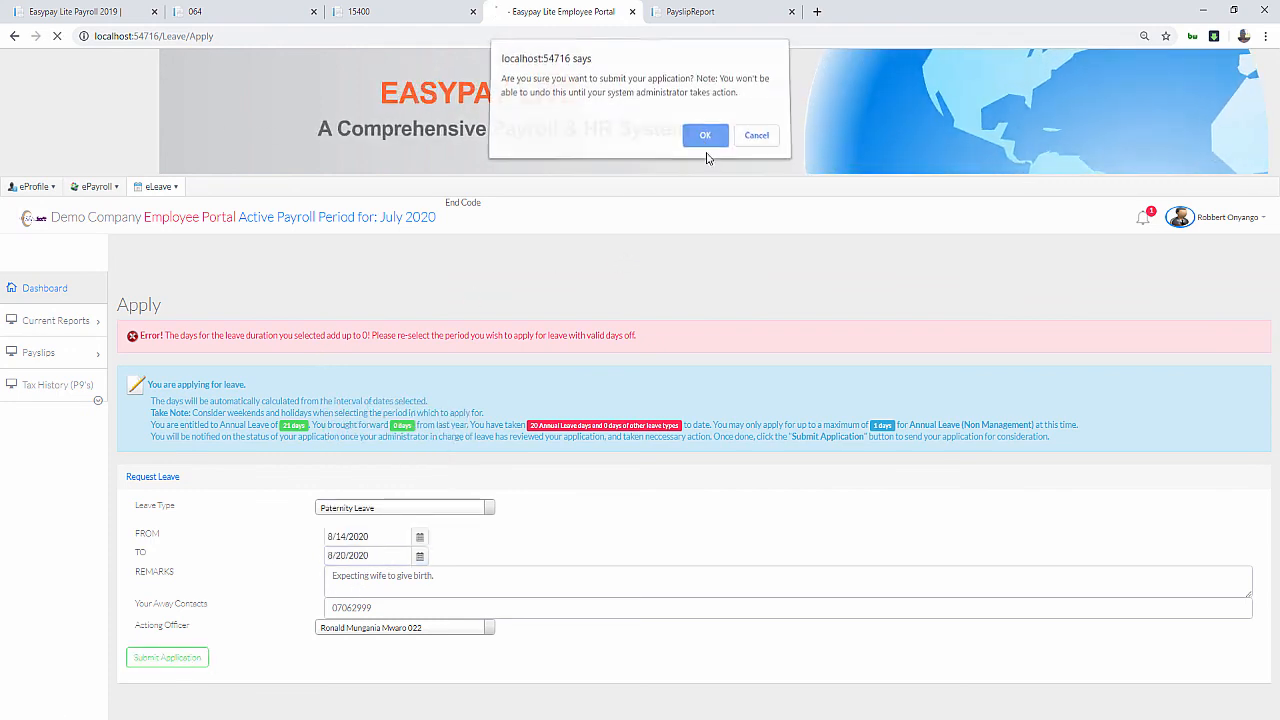
left_click(706, 143)
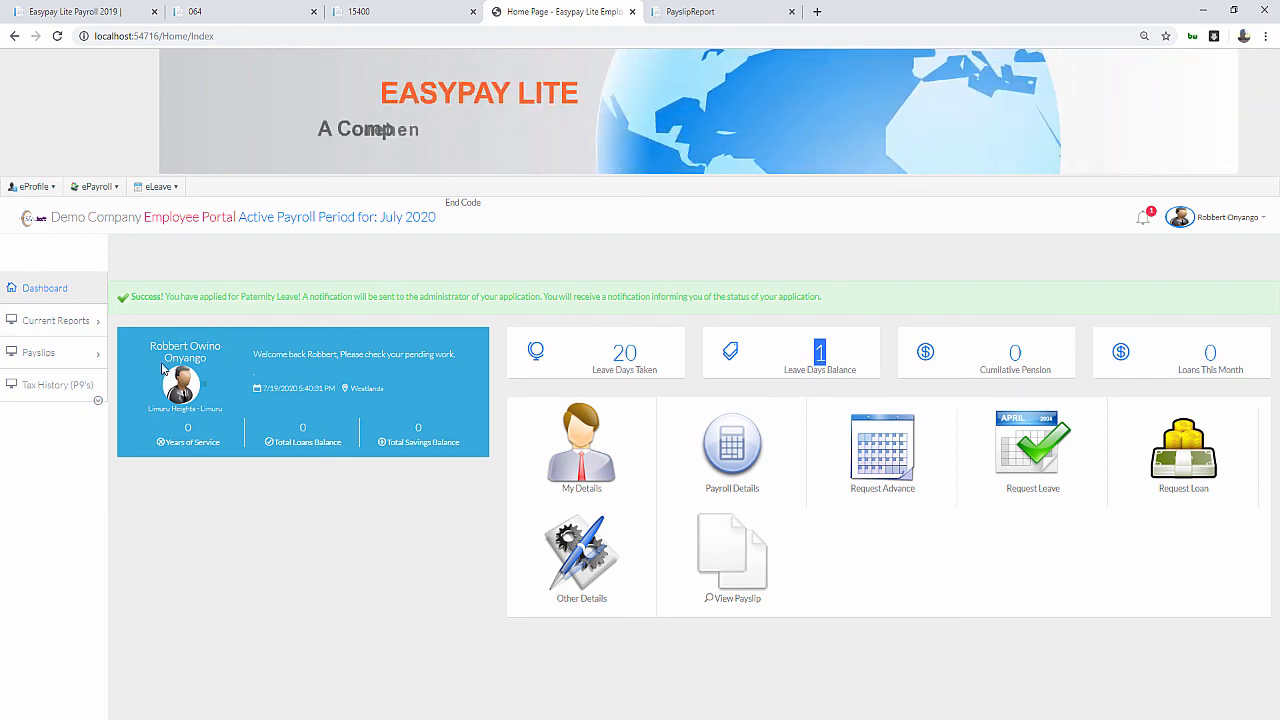
View the pending Paternity Leave request for August 14–20, 2020 under Leave Applications
left_click(158, 186)
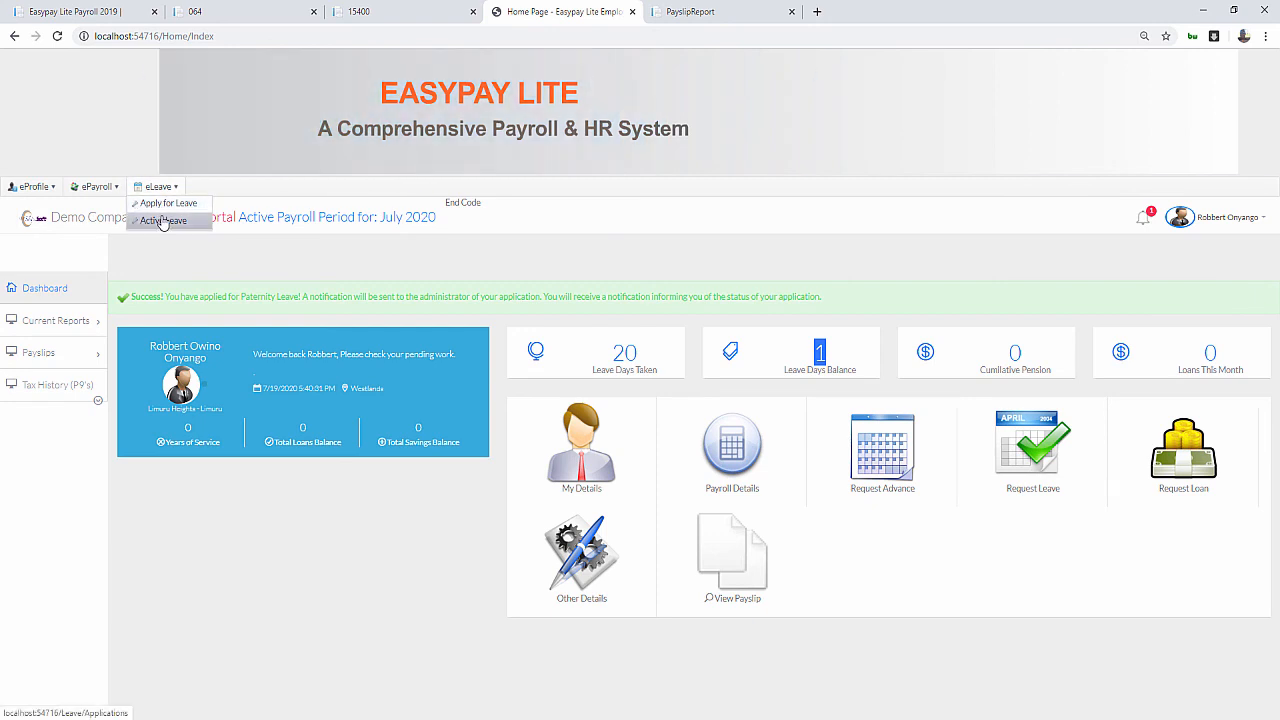
left_click(163, 220)
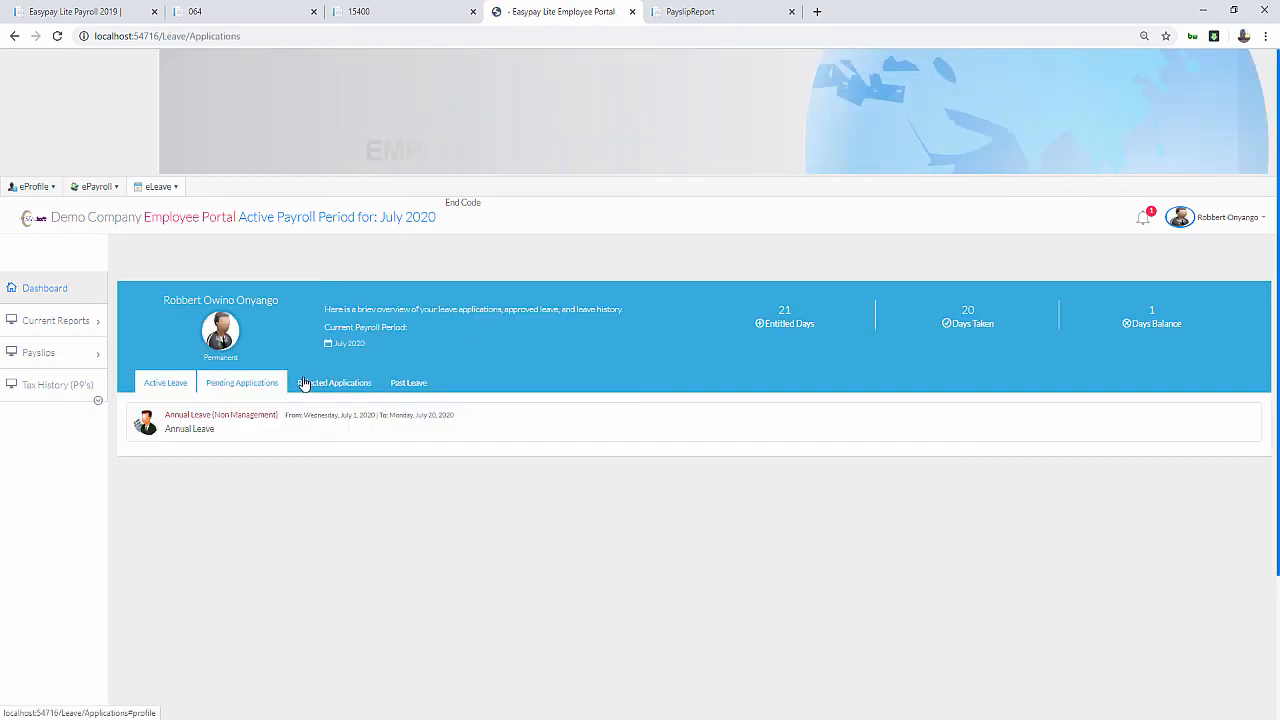
left_click(243, 384)
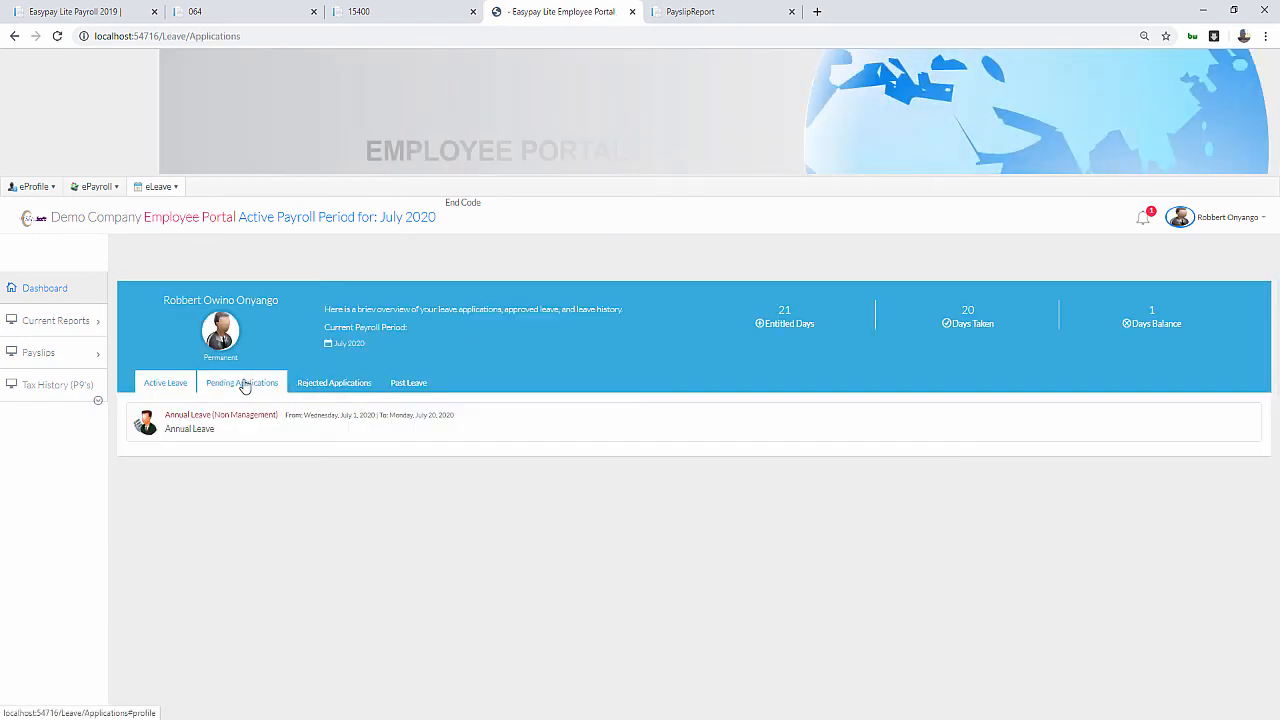
left_click_drag(275, 430, 346, 486)
left_click(280, 534)
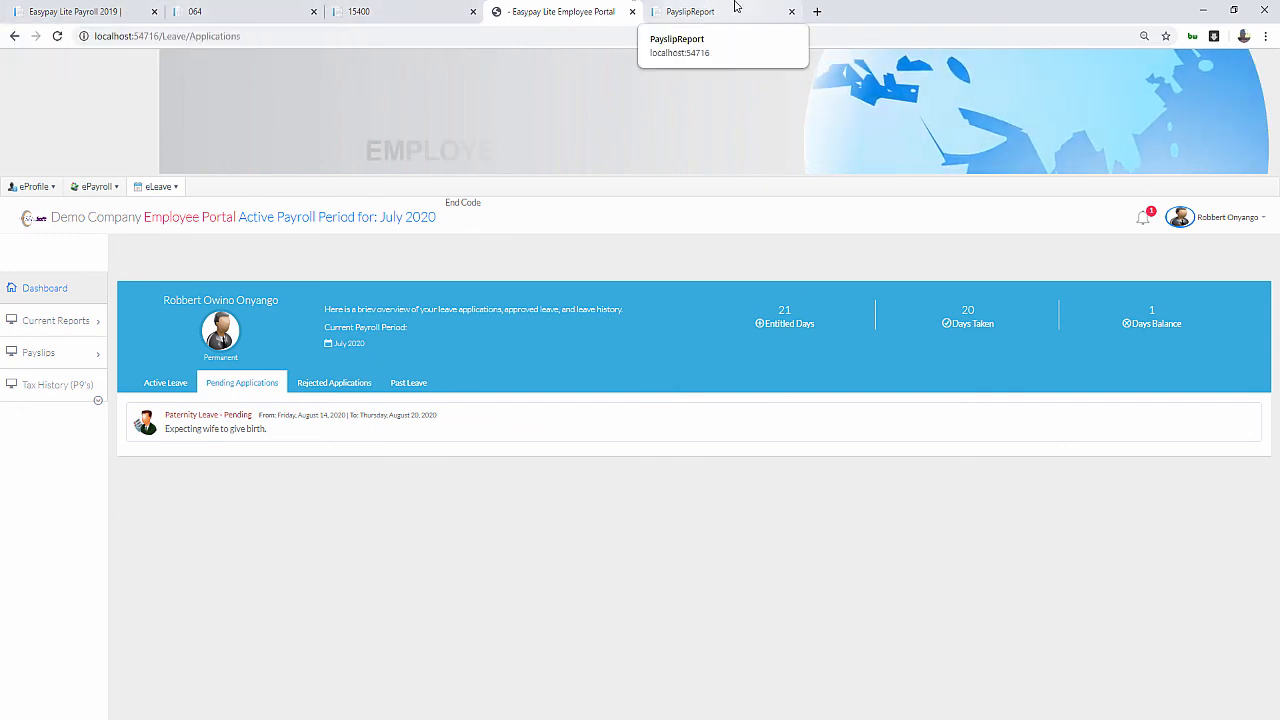
In the payroll app, close the 064, 15400 and payslip report tabs
left_click(90, 12)
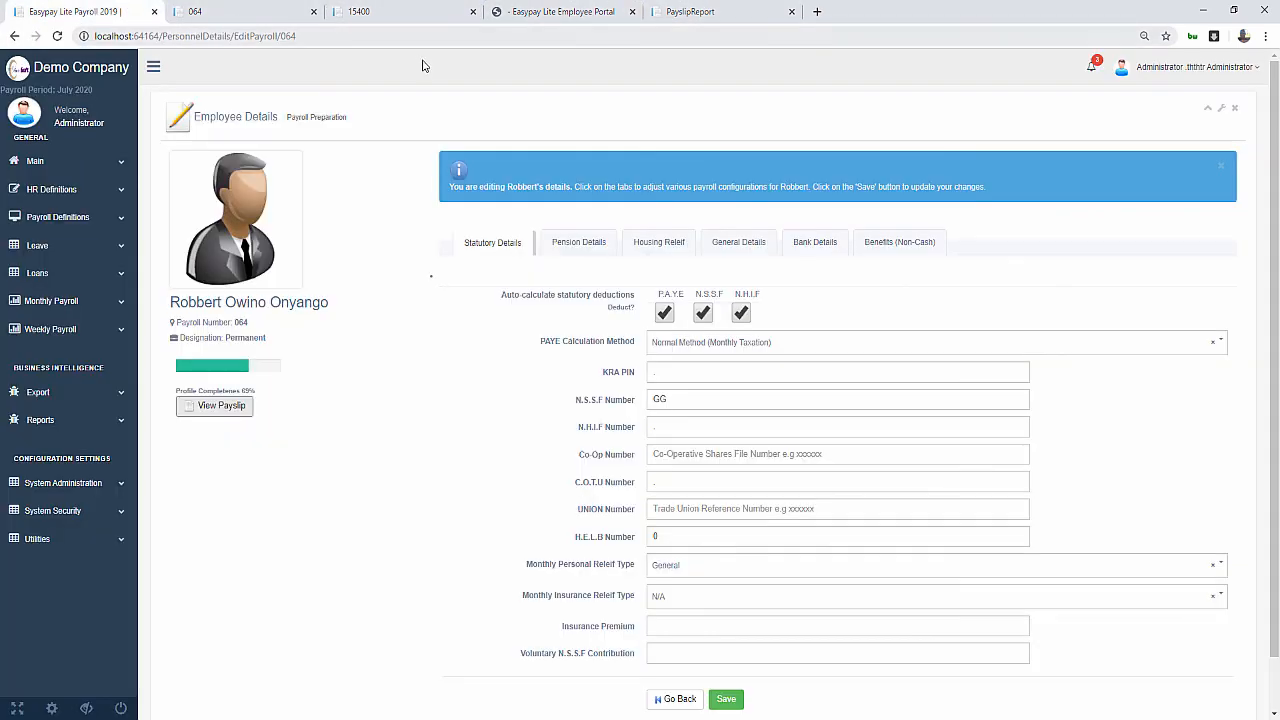
left_click(315, 13)
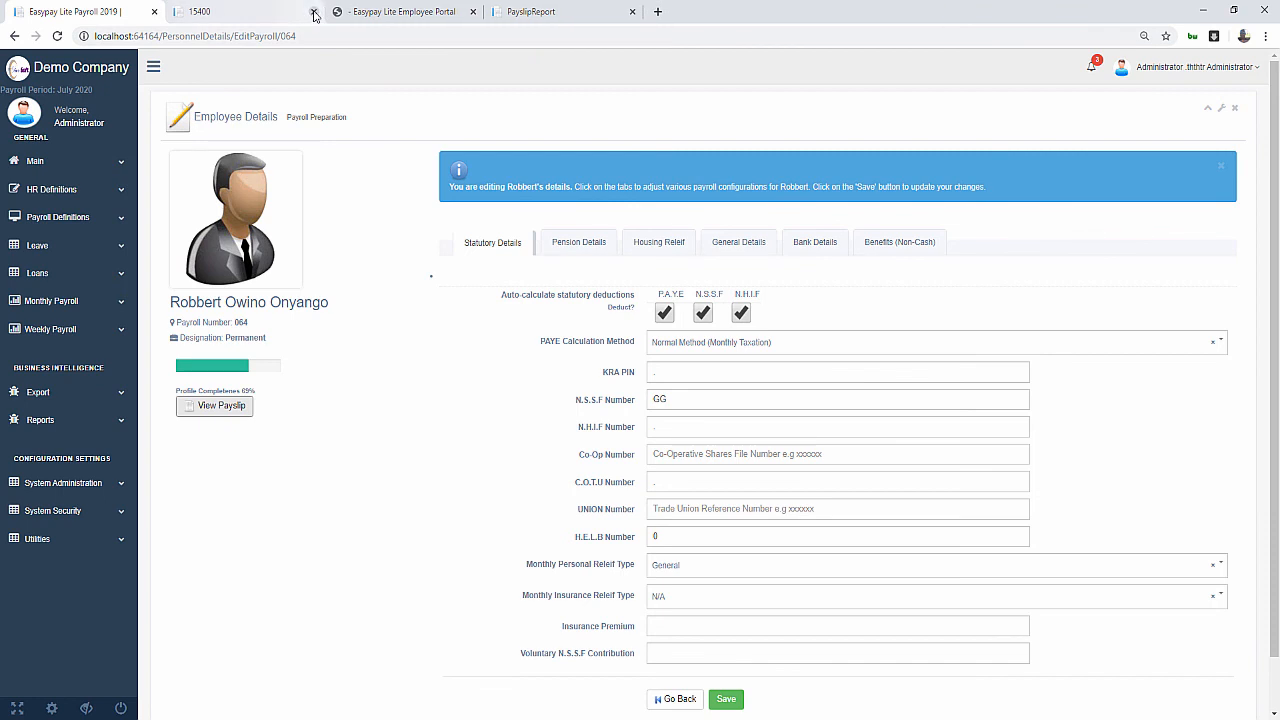
left_click(315, 13)
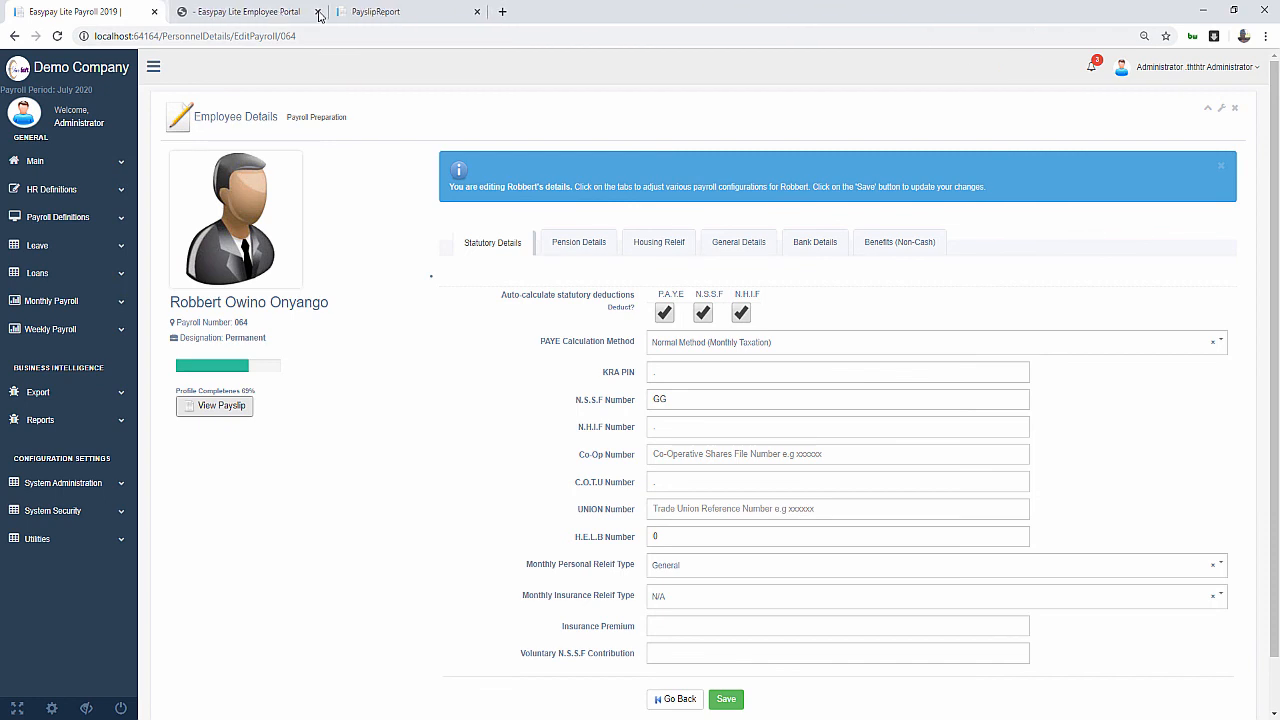
left_click(471, 14)
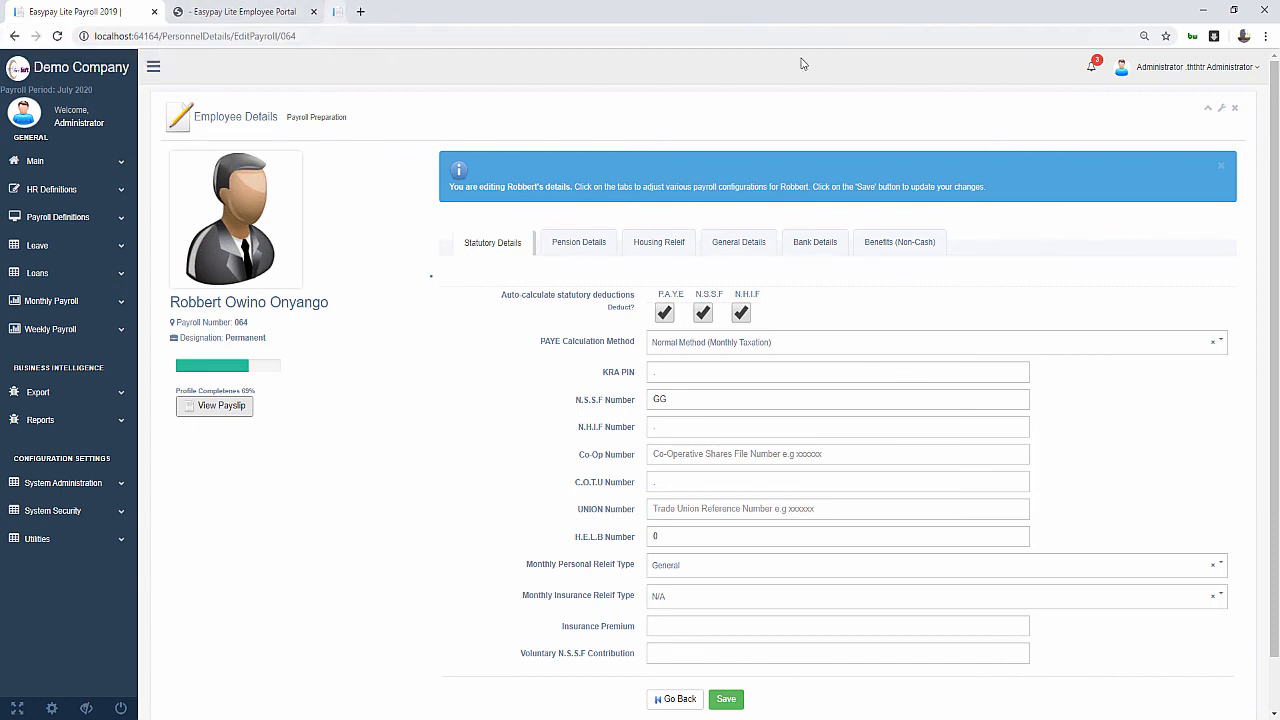
Log out as Administrator and log back in as the demo supervisor
left_click(47, 85)
left_click(1195, 68)
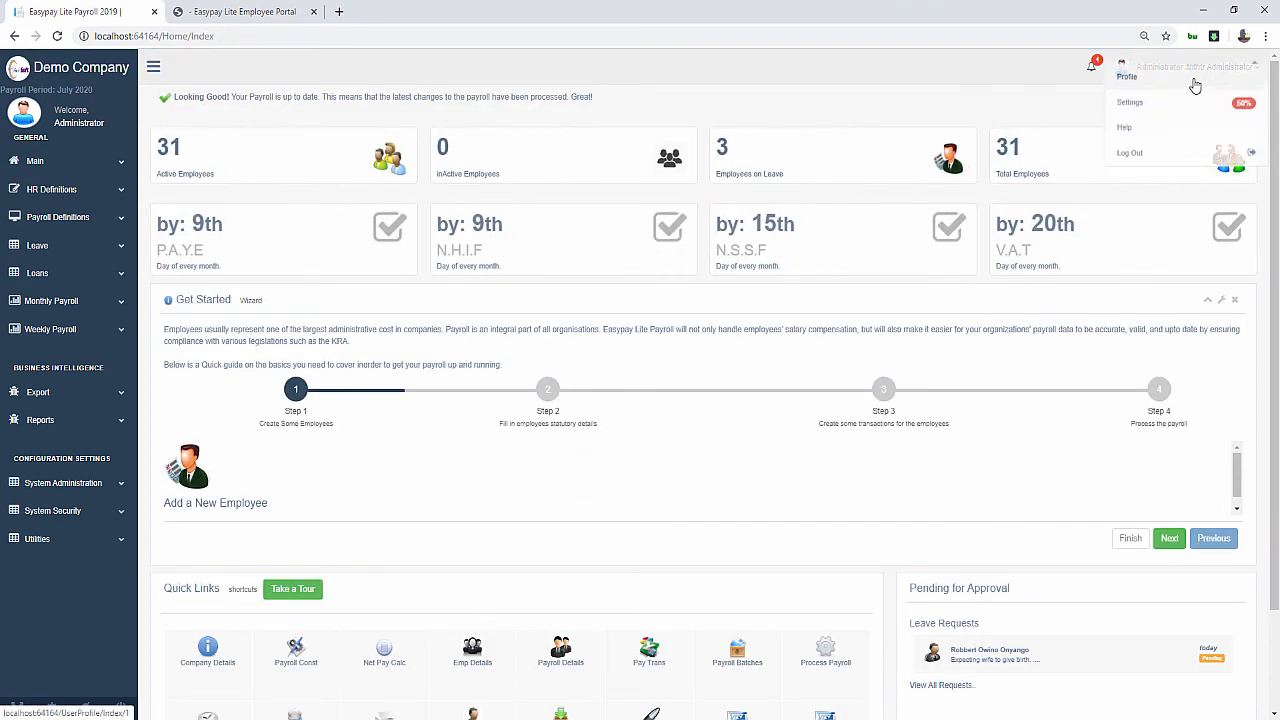
left_click(1150, 169)
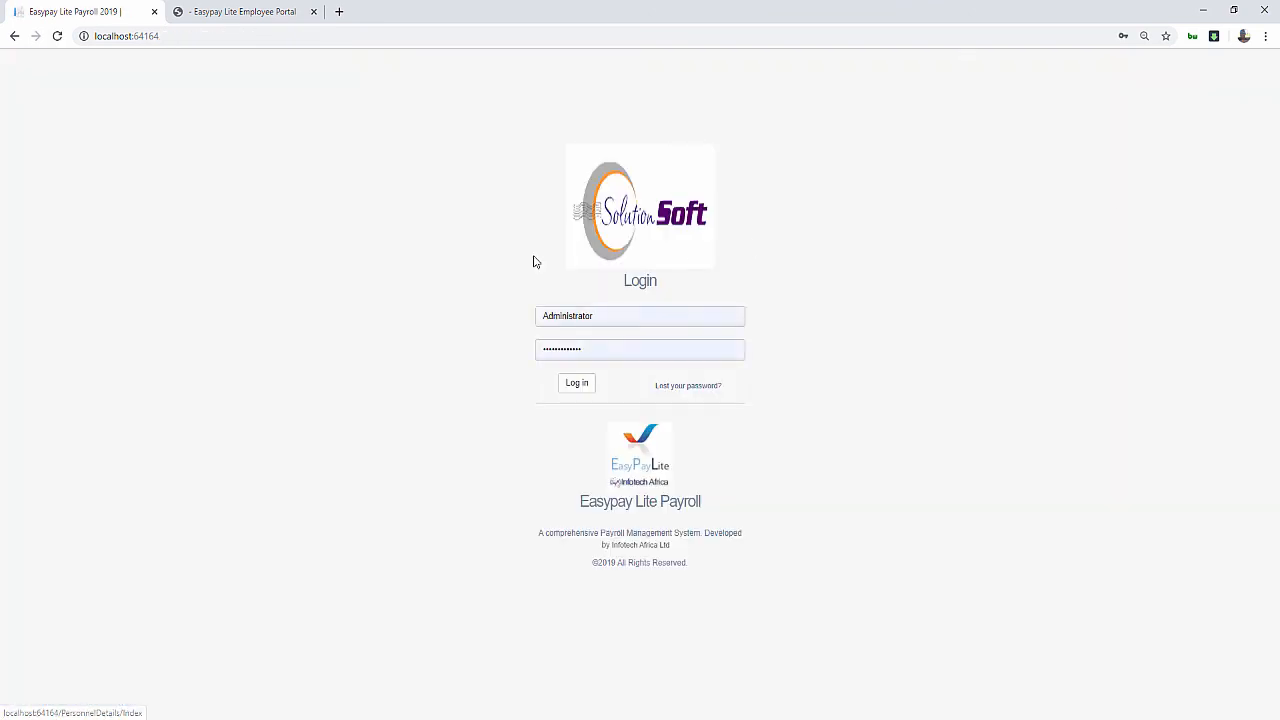
left_click(596, 318)
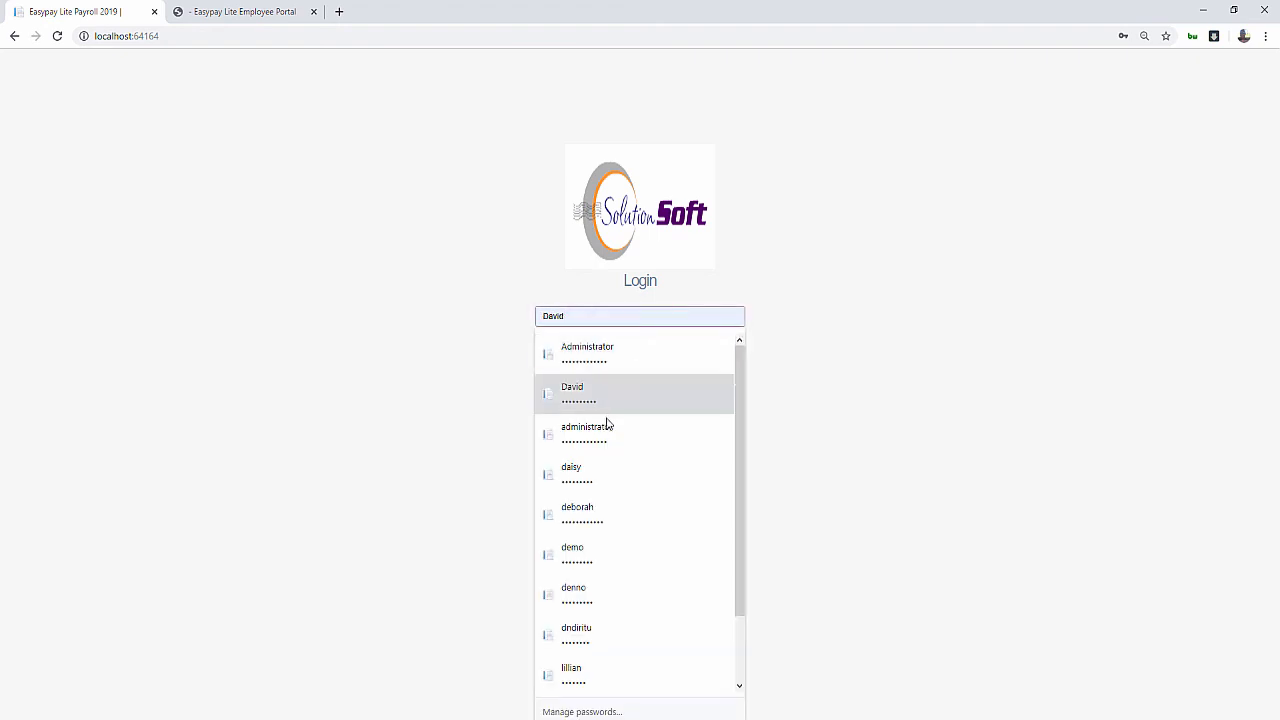
left_click(581, 556)
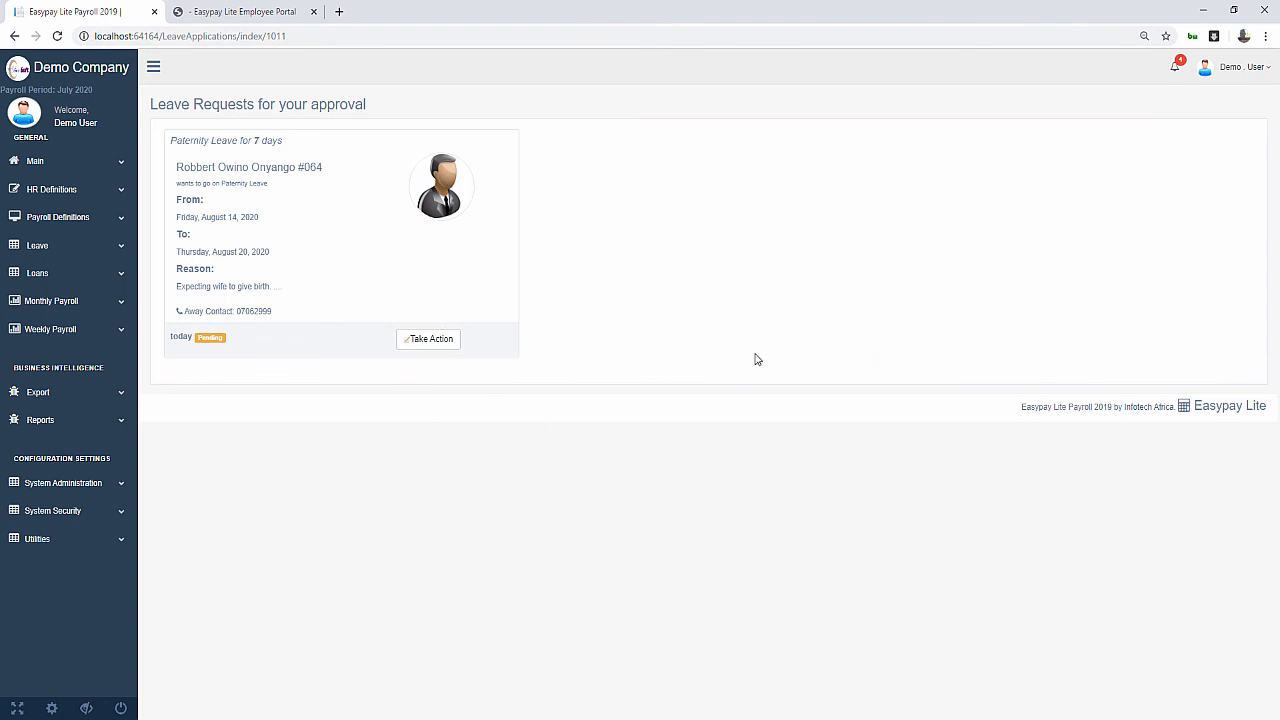
Approve the 7-day Paternity Leave request and return to the Employee Portal
left_click(439, 343)
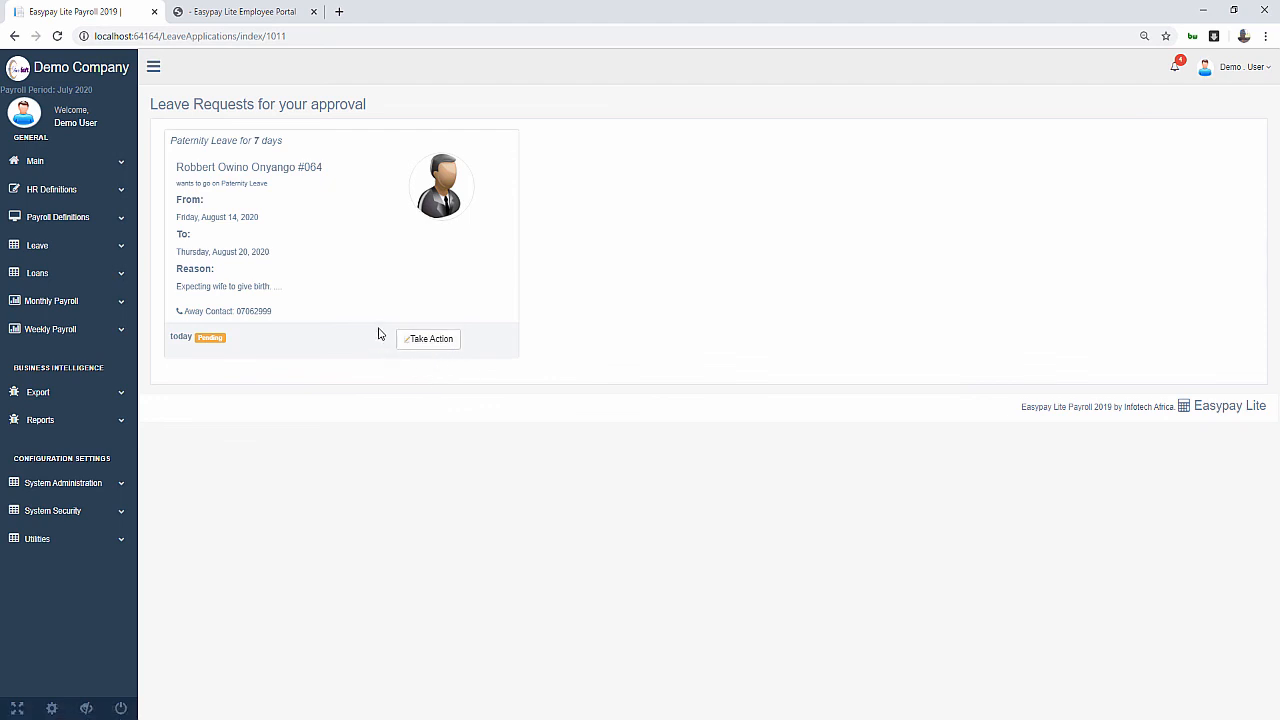
left_click(431, 340)
left_click(207, 396)
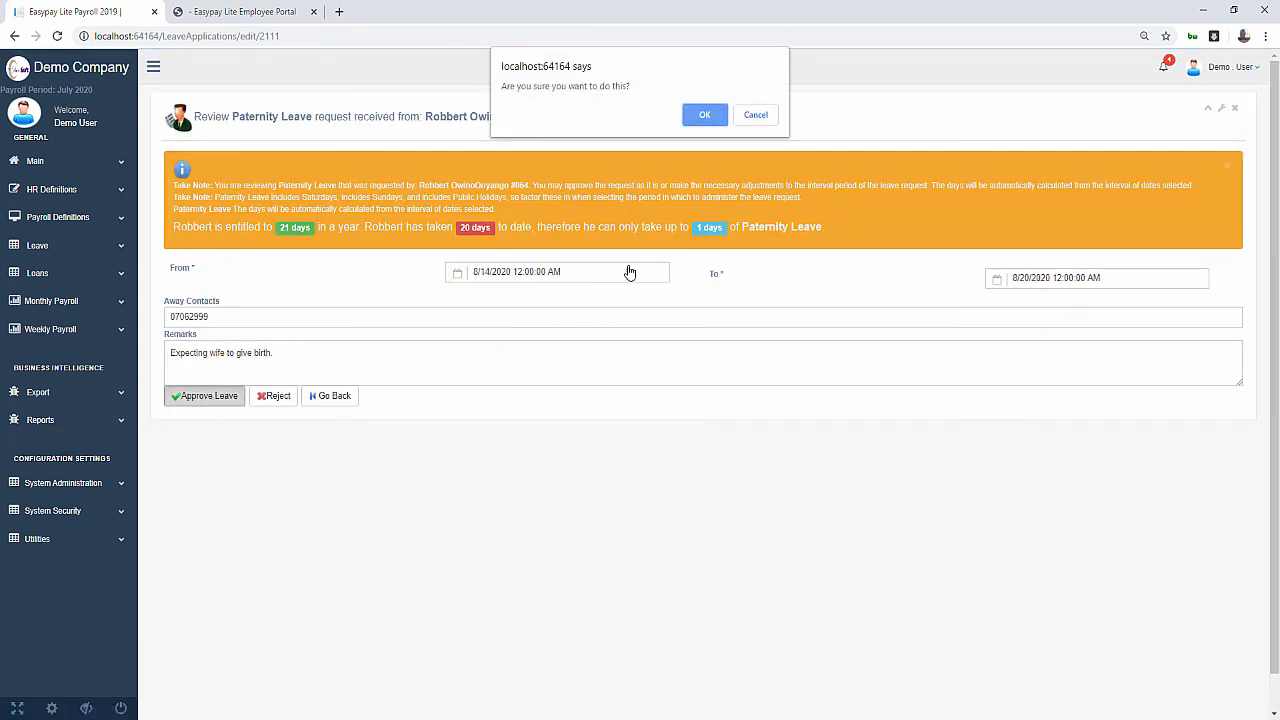
left_click(705, 116)
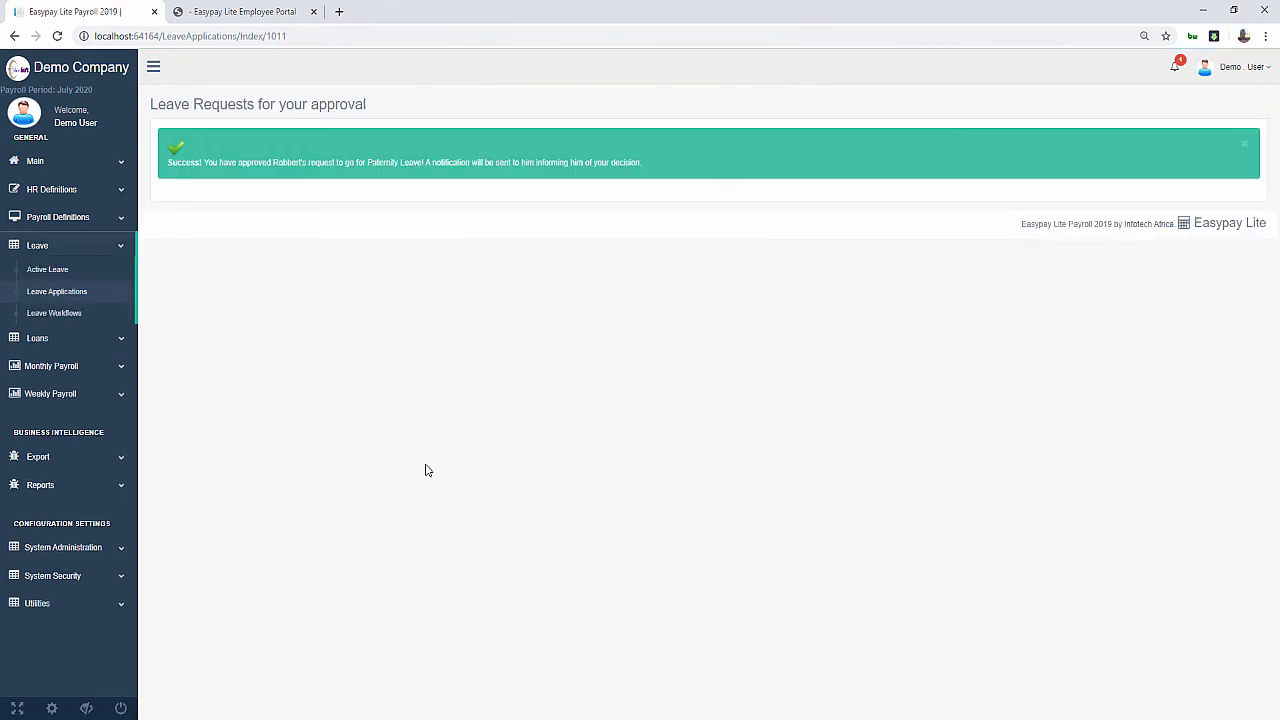
left_click(255, 17)
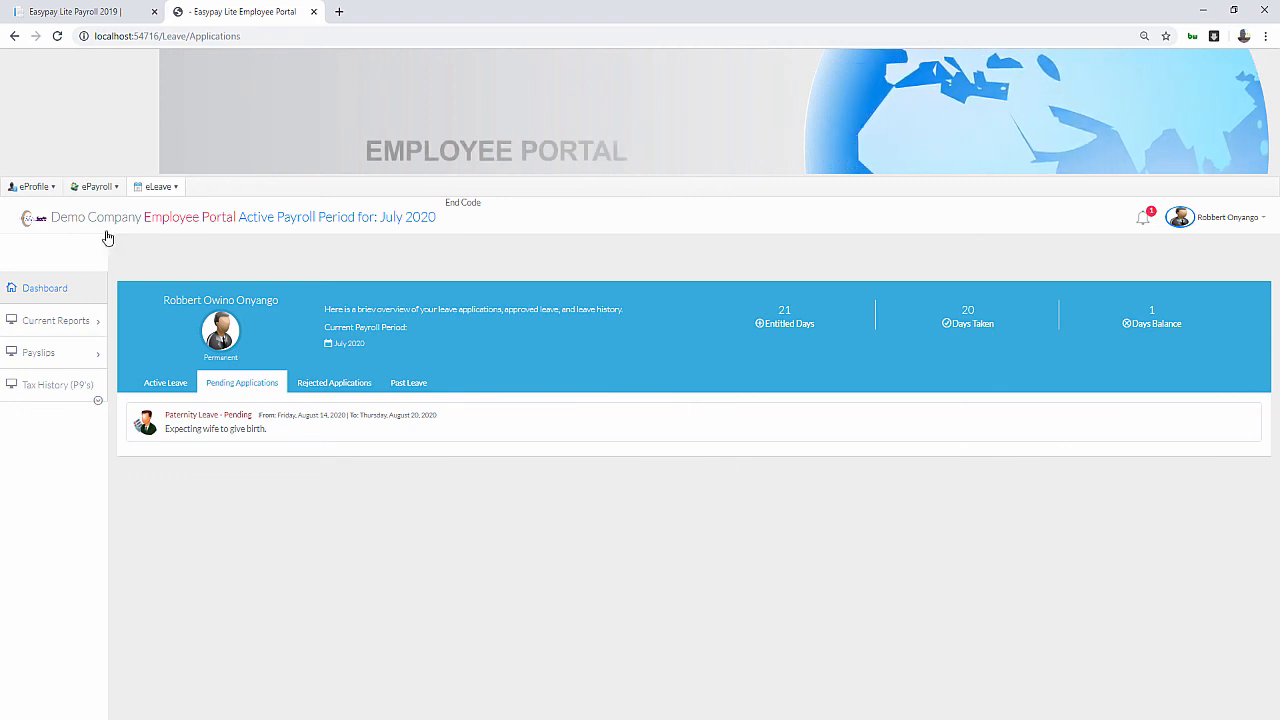
Reload leave applications and confirm Past Leave lists August 14–20 Paternity Leave, 27 days taken
left_click(166, 381)
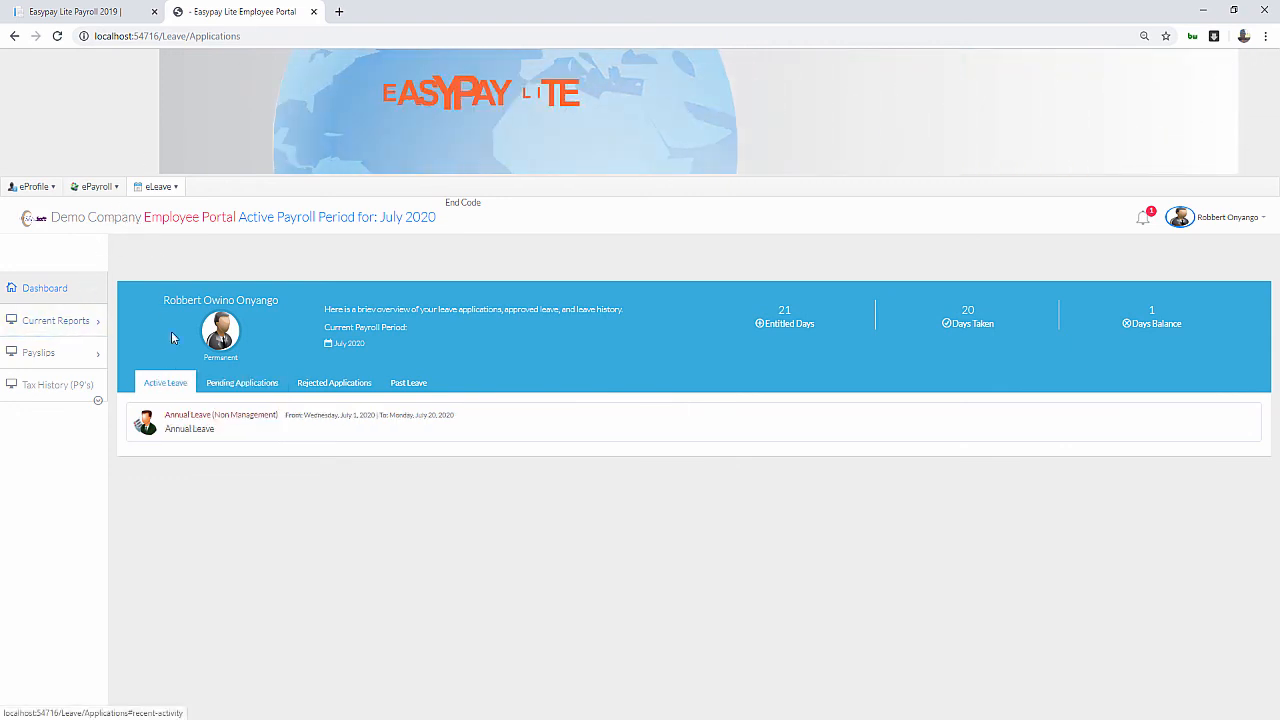
left_click(57, 36)
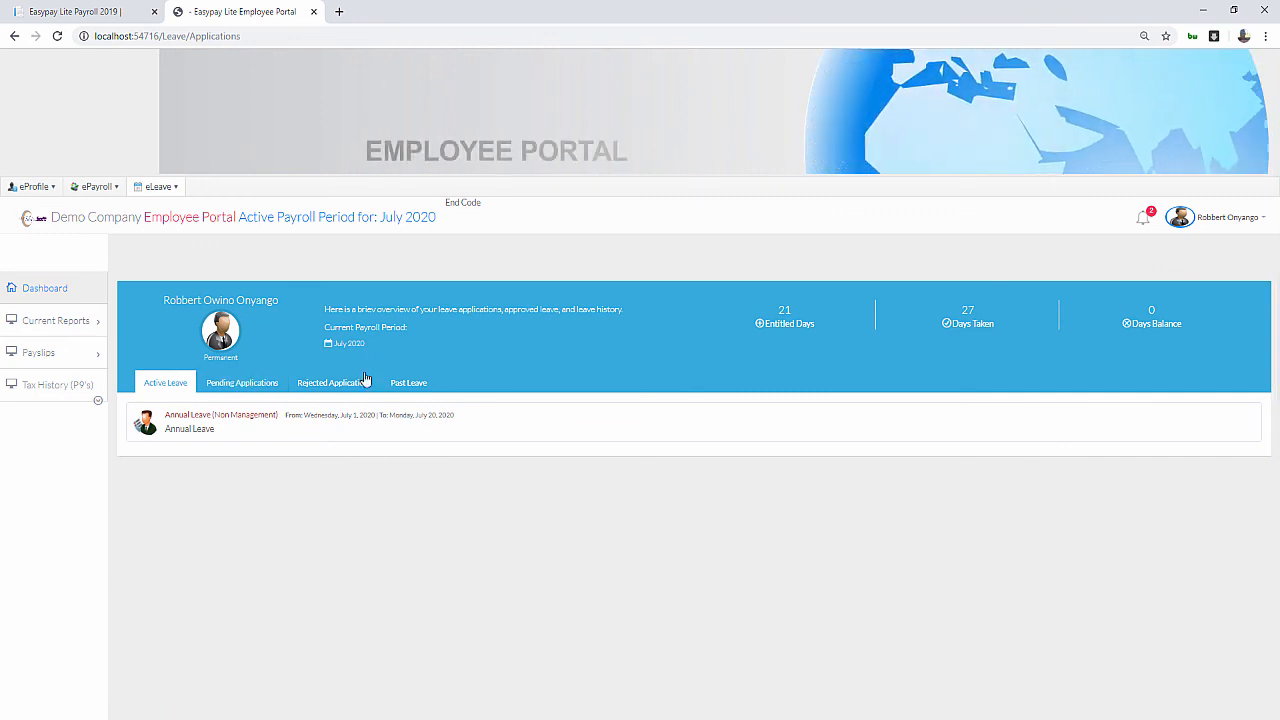
left_click(413, 388)
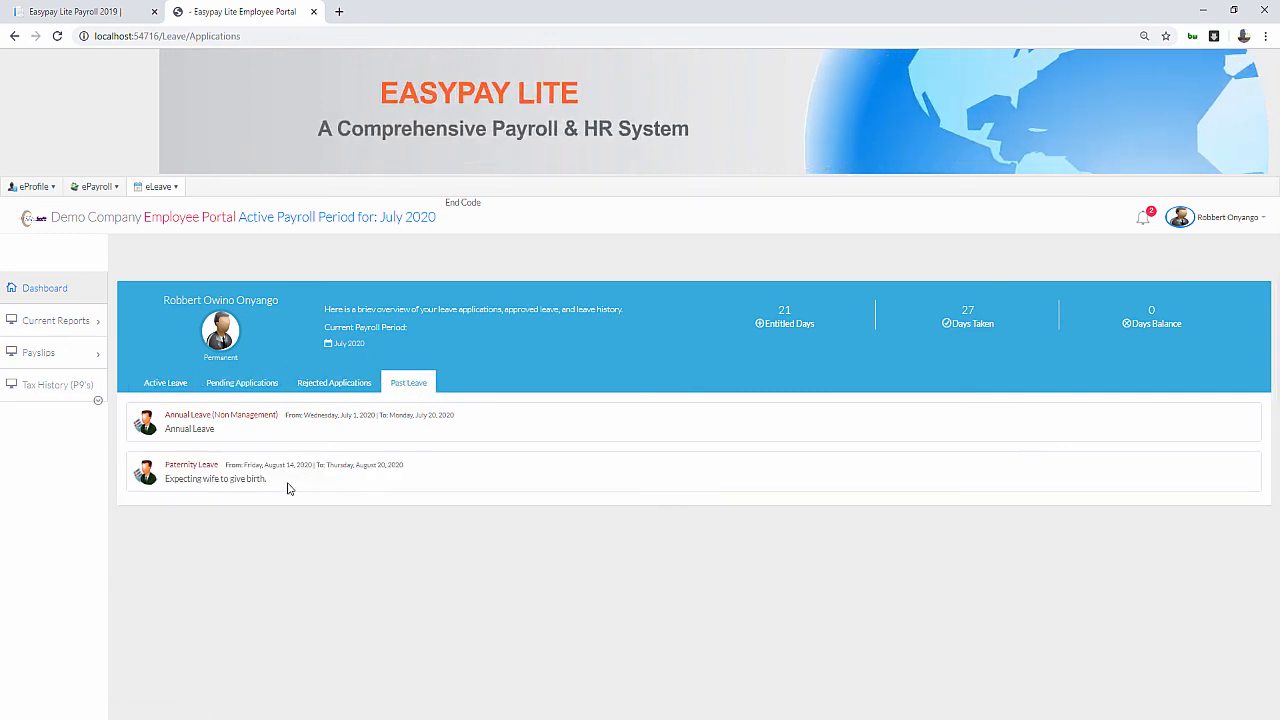
left_click(172, 388)
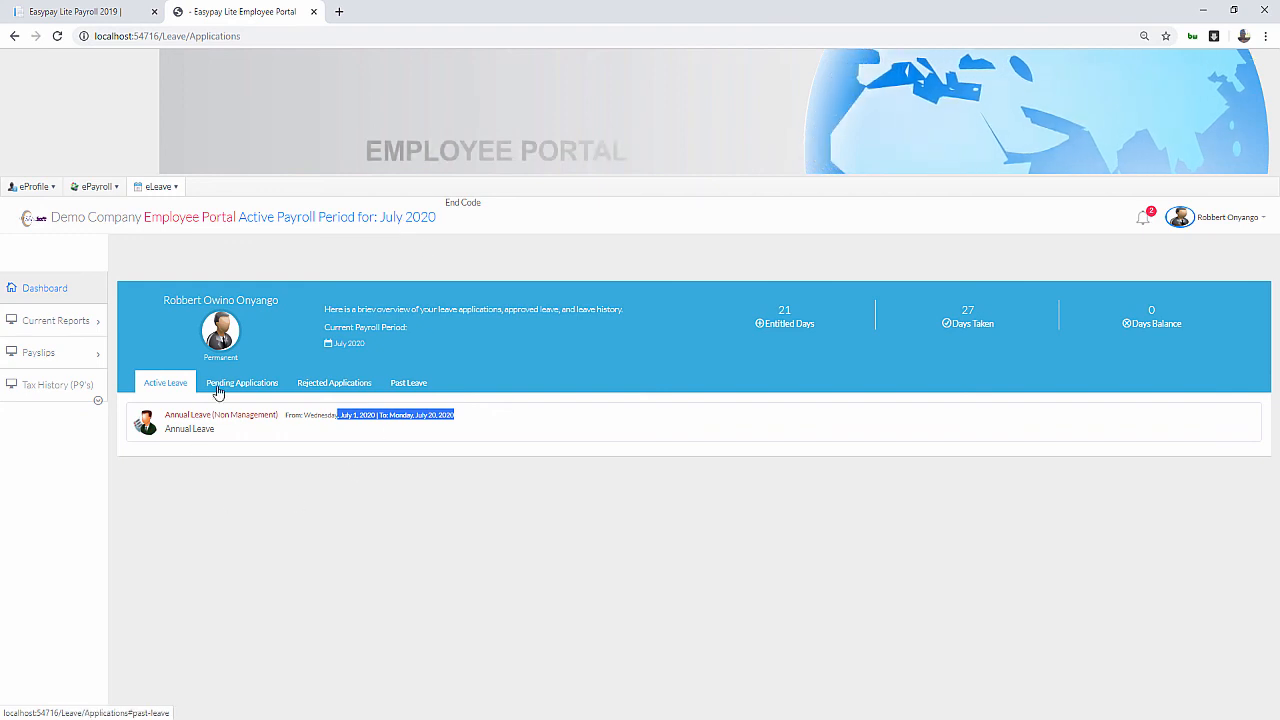
left_click(418, 386)
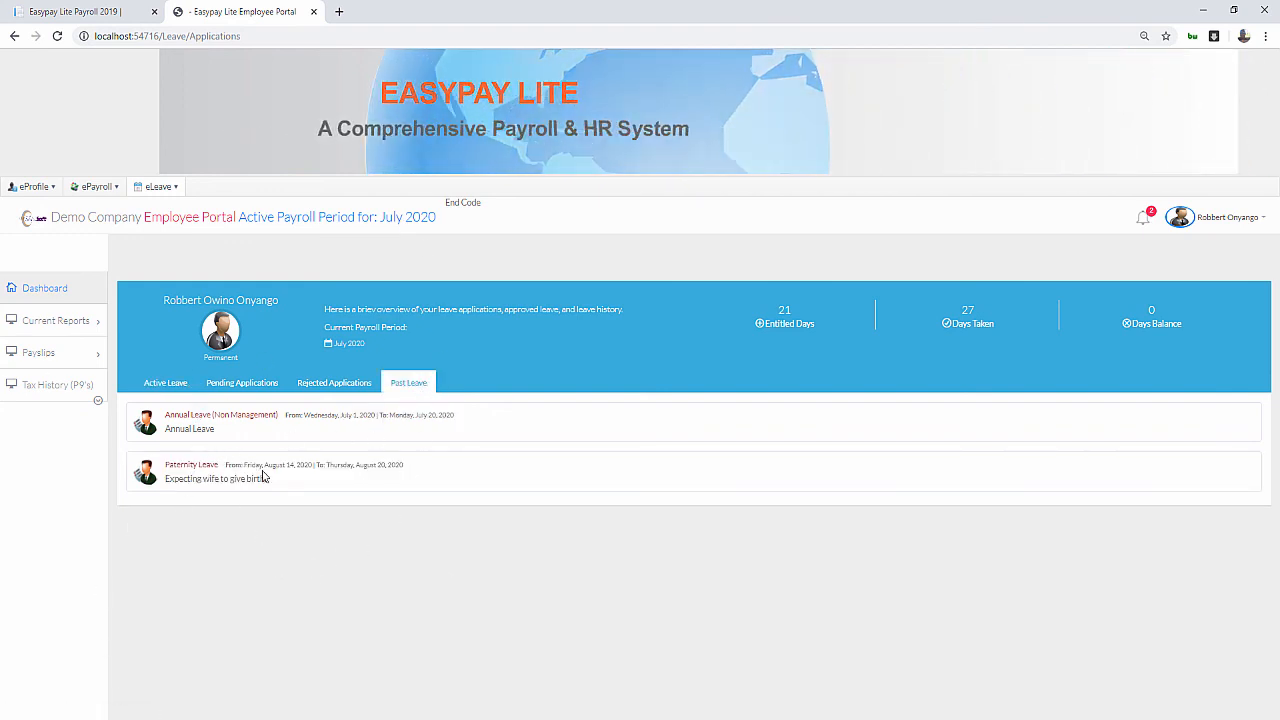
left_click_drag(265, 478, 143, 461)
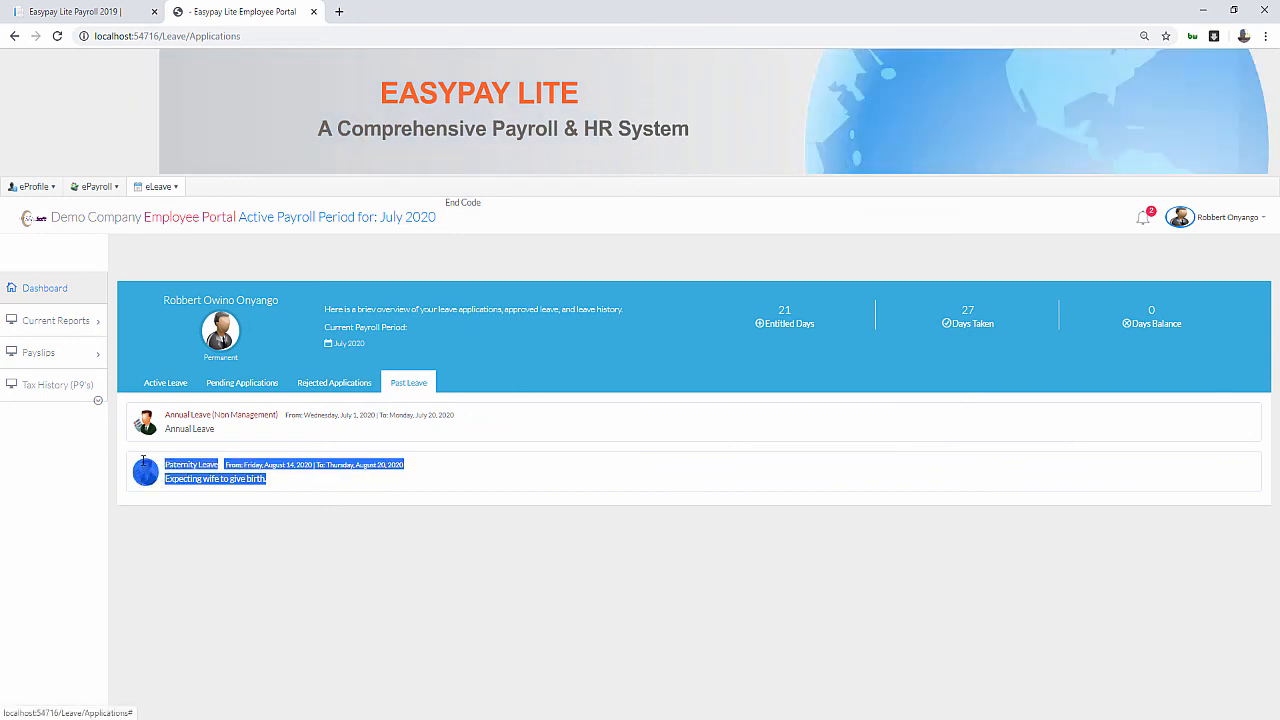
left_click(183, 531)
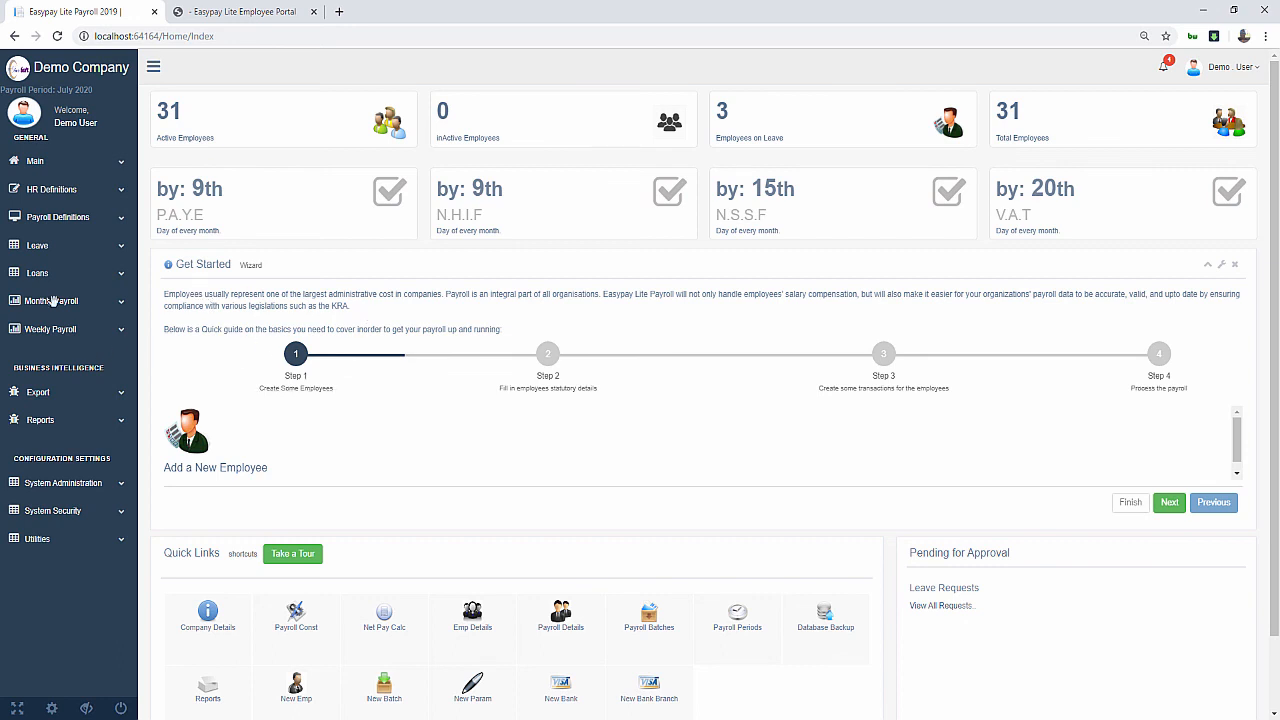
From the Report Selector's Leave reports, export Leave Details and Leave Status as PDFs
left_click(43, 421)
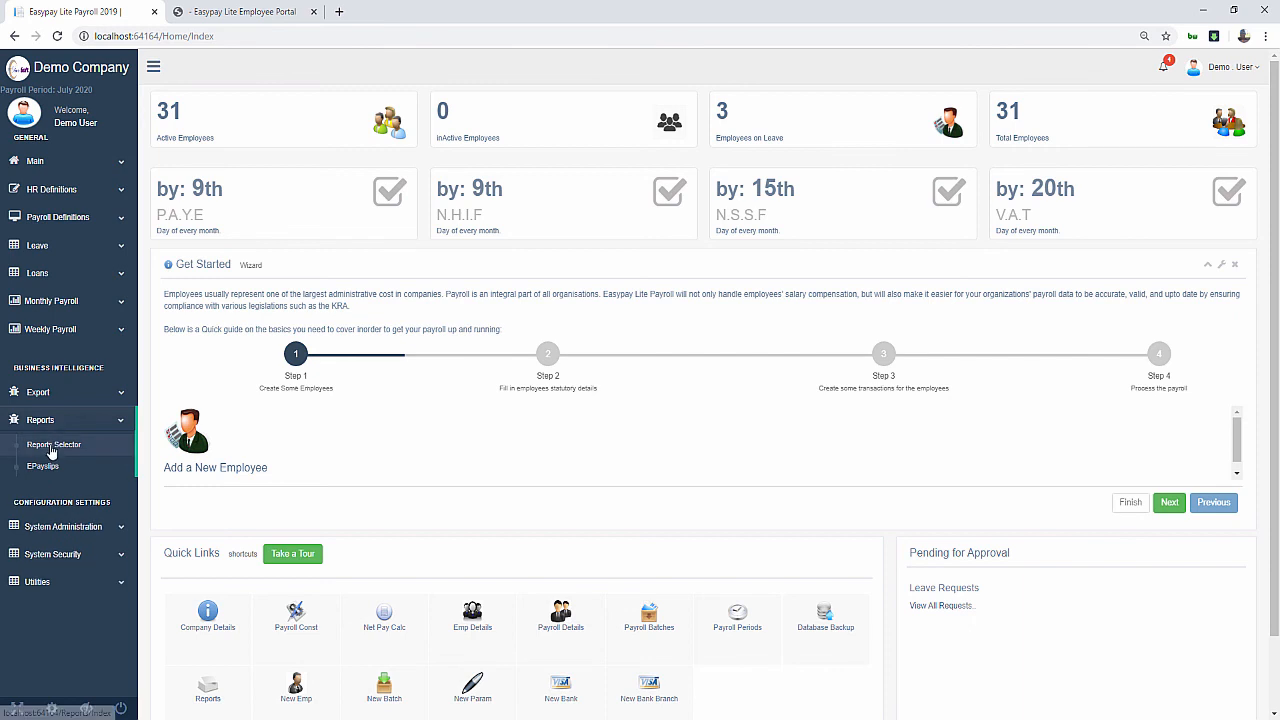
left_click(51, 450)
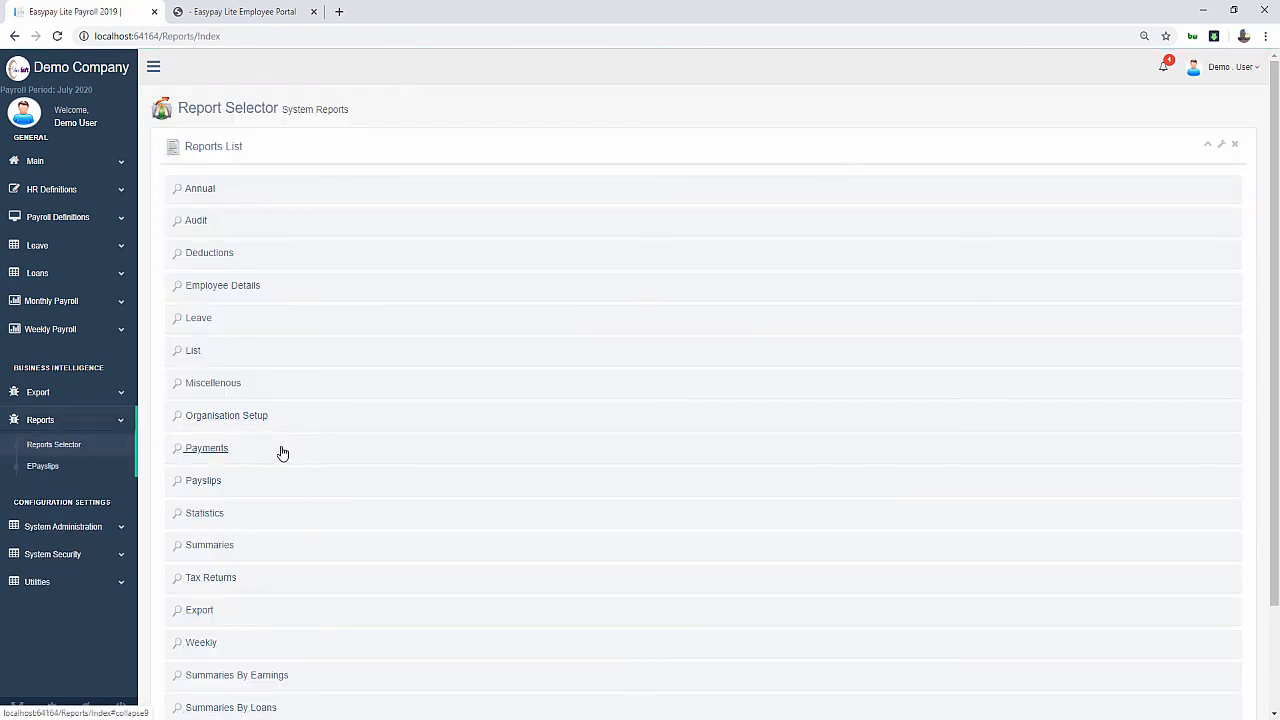
left_click(224, 319)
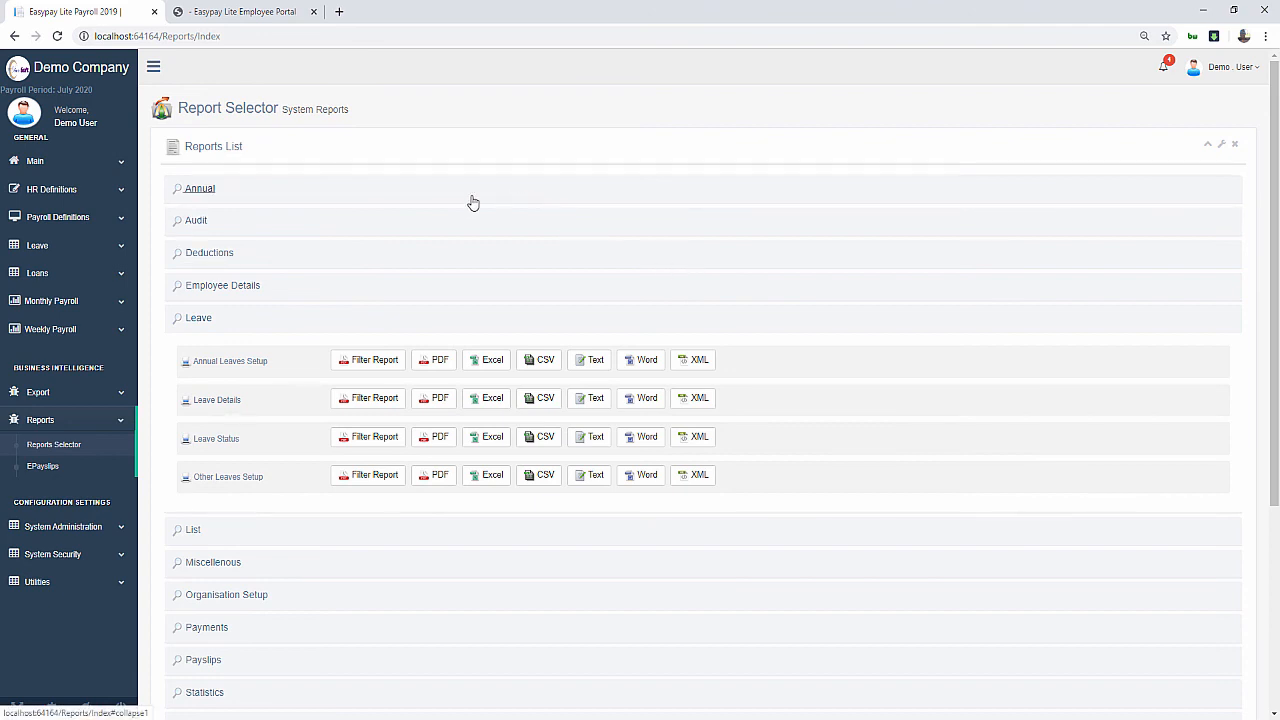
left_click(440, 398)
left_click(80, 11)
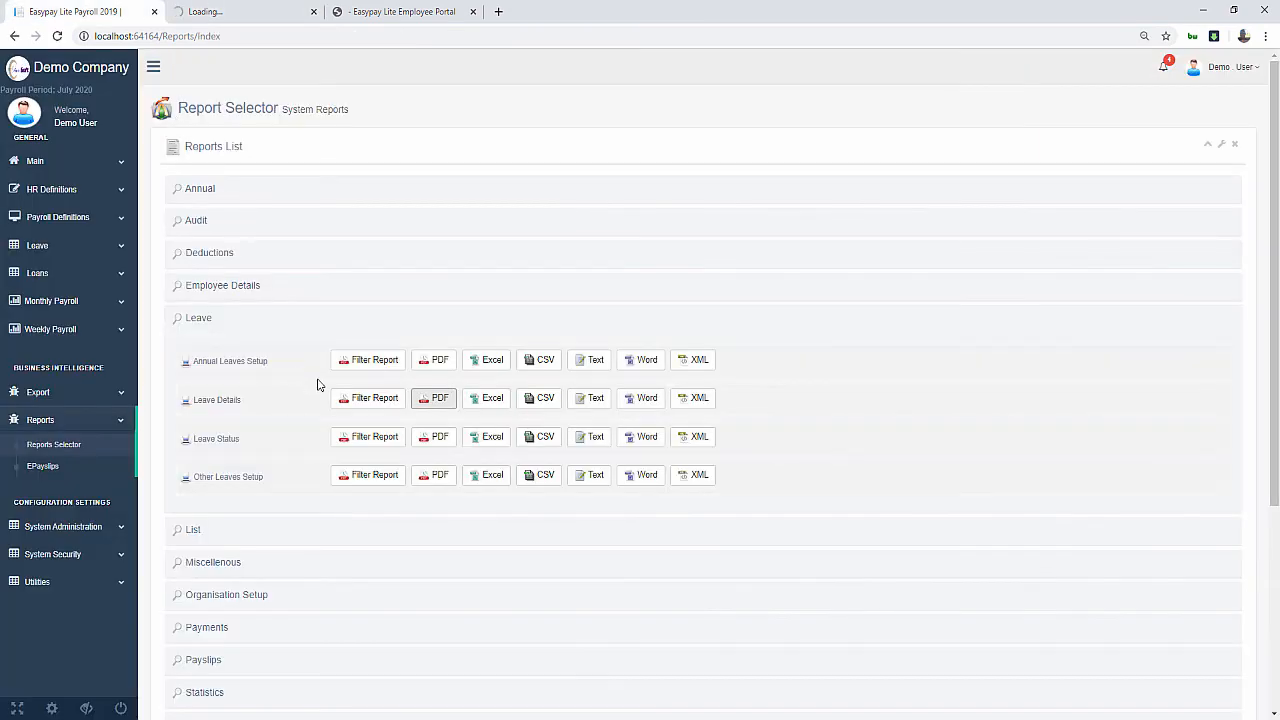
left_click(434, 437)
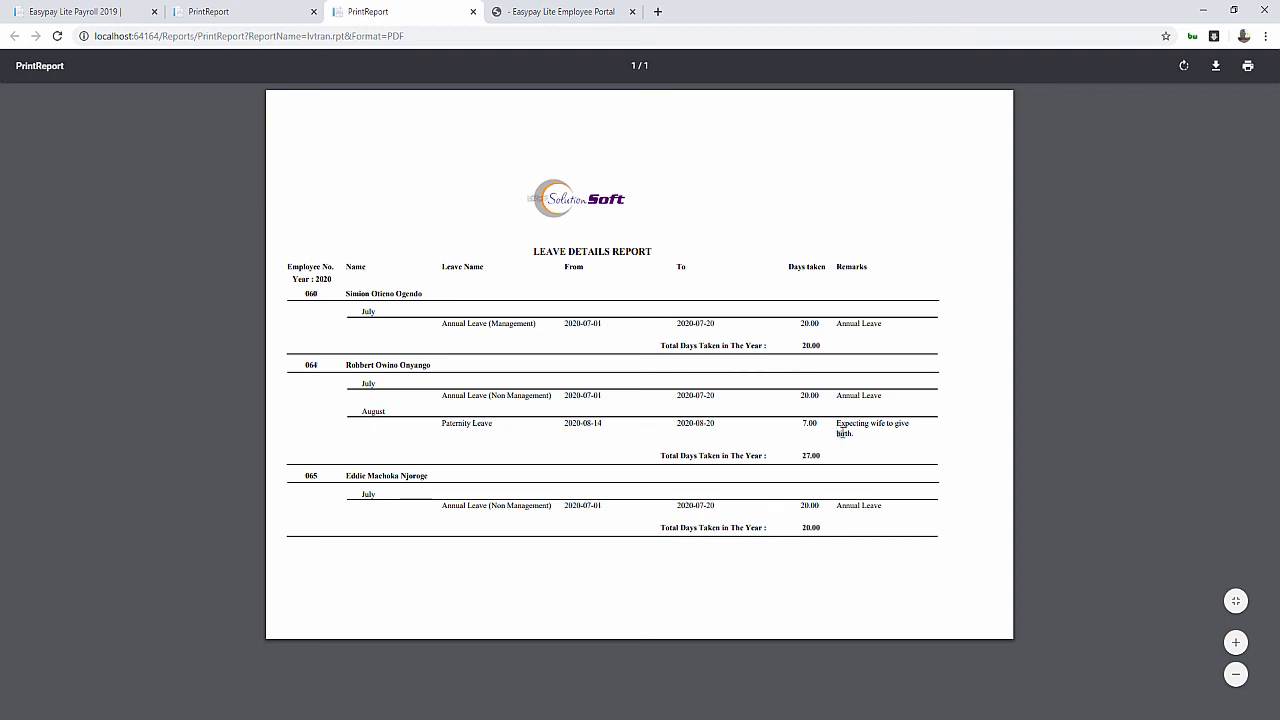
View the 2020 Annual Leave Report PDF showing employee 064 with 20 days taken
mouse_move(837, 433)
left_mouse_down()
mouse_move(855, 433)
mouse_move(818, 416)
left_mouse_up()
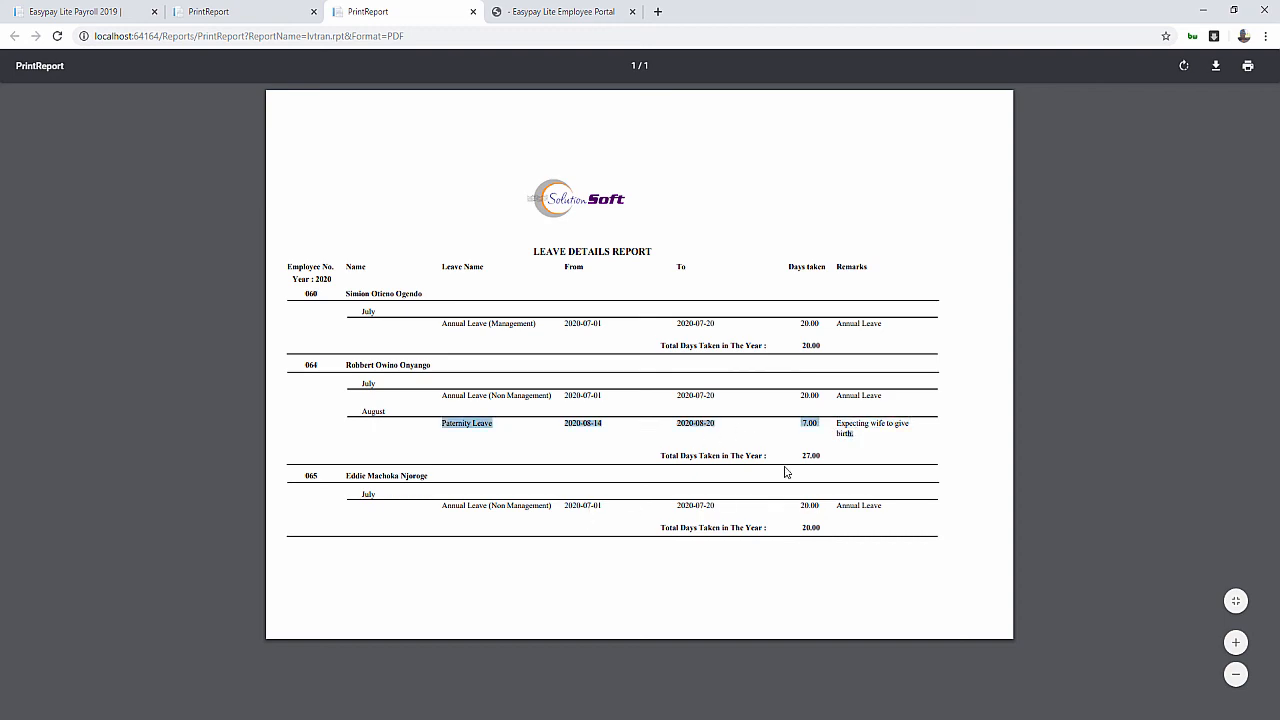
left_click(220, 12)
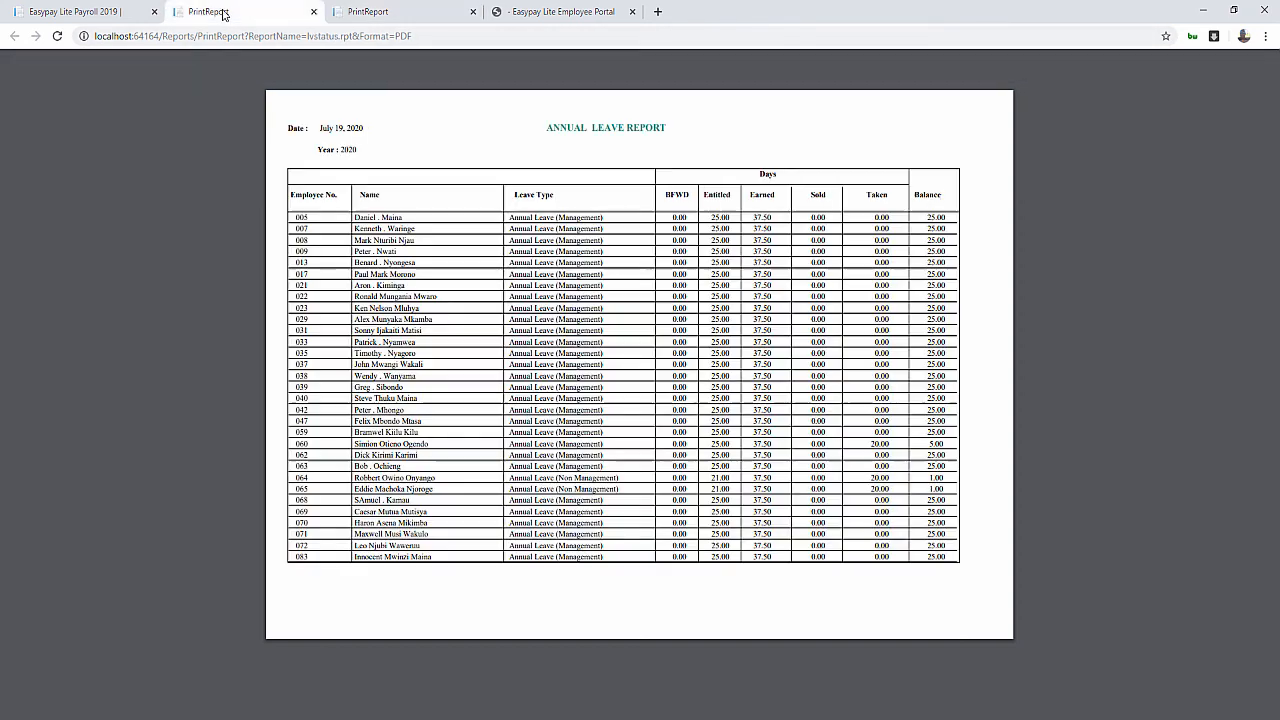